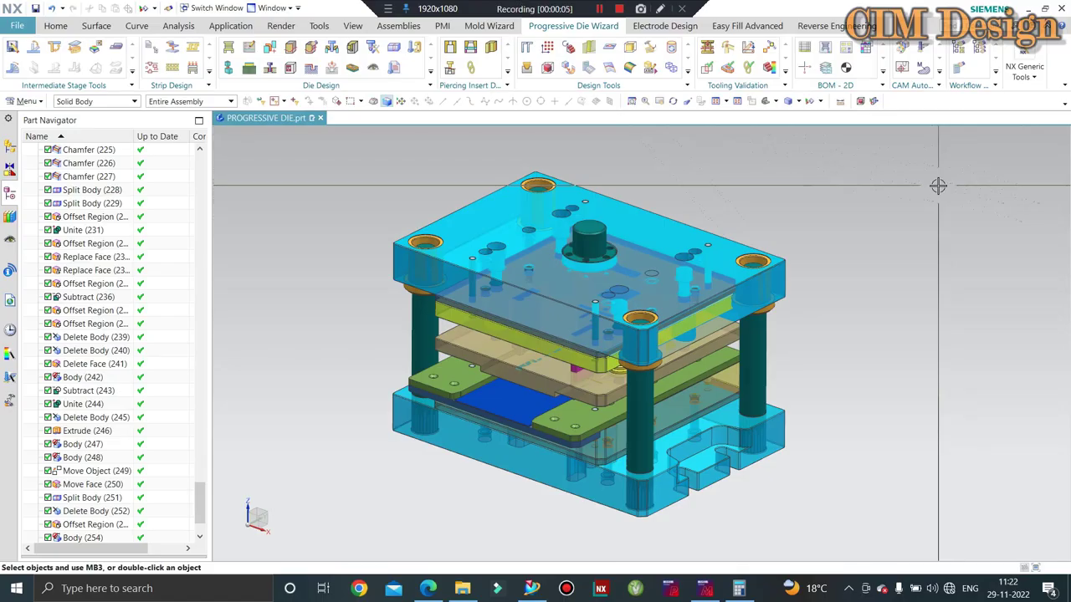
Snap the progressive die to the exact front view and box-select all upper-die bodies
{"action": "middle_click_drag", "start_coordinate": [791, 310], "coordinate": [846, 312]}
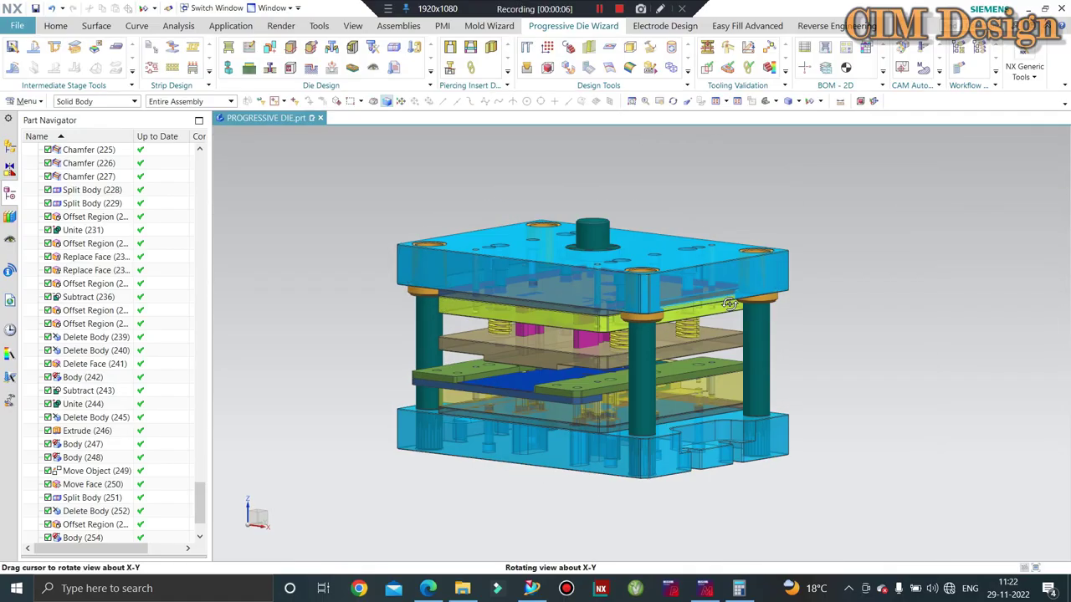
{"action": "key", "text": "F8"}
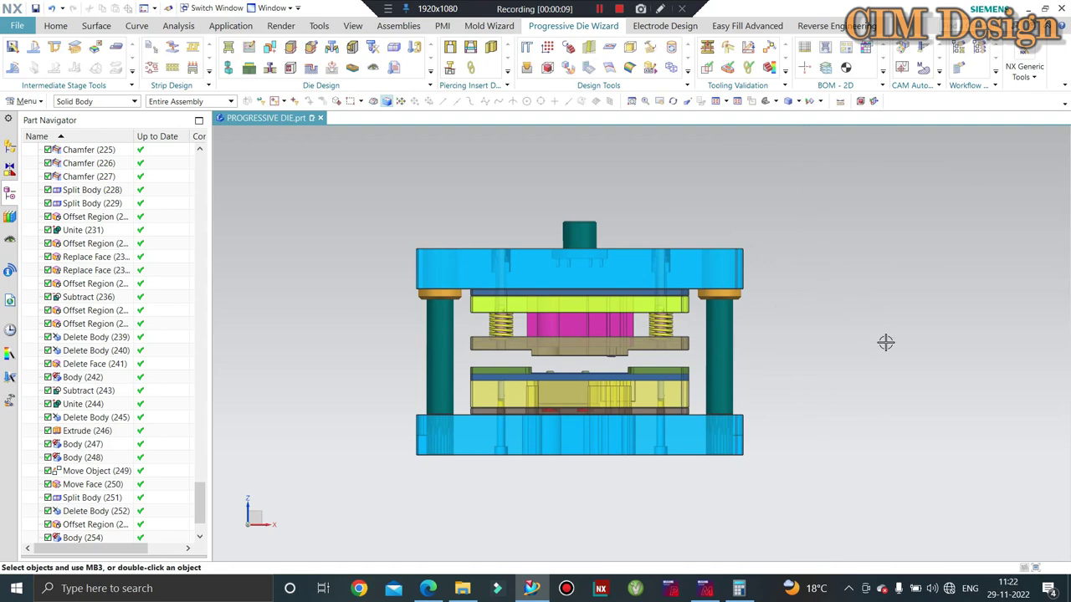
{"action": "mouse_move", "coordinate": [884, 356]}
{"action": "middle_mouse_down"}
{"action": "mouse_move", "coordinate": [737, 475]}
{"action": "mouse_move", "coordinate": [756, 499]}
{"action": "mouse_move", "coordinate": [808, 378]}
{"action": "middle_mouse_up"}
{"action": "key", "text": "F8"}
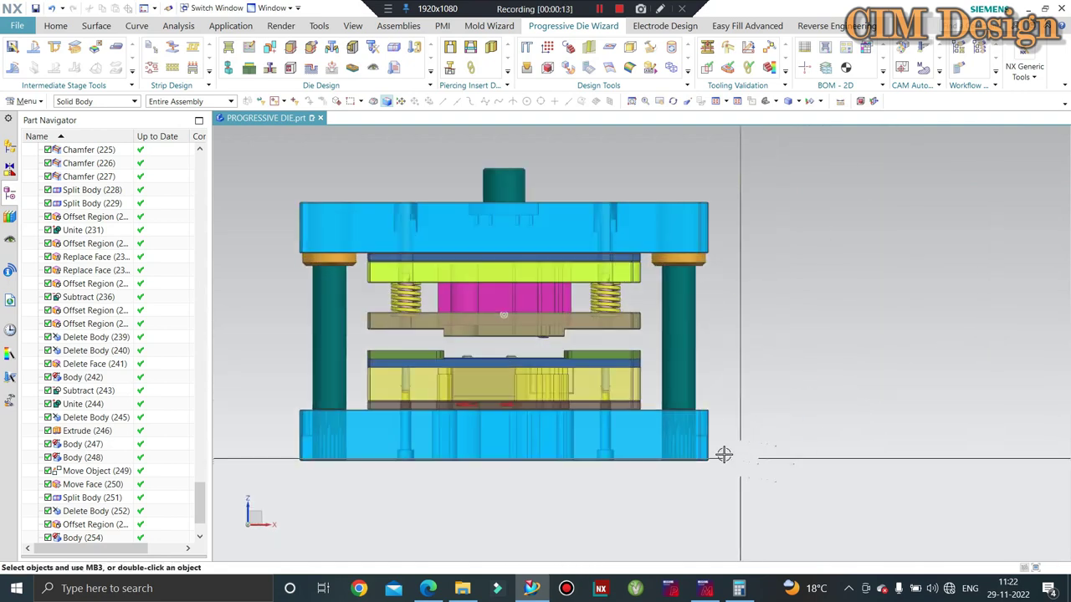
{"action": "scroll", "coordinate": [491, 335], "scroll_direction": "down", "scroll_amount": 3}
{"action": "mouse_move", "coordinate": [490, 335]}
{"action": "middle_mouse_down"}
{"action": "mouse_move", "coordinate": [594, 240]}
{"action": "mouse_move", "coordinate": [922, 184]}
{"action": "middle_mouse_up"}
{"action": "scroll", "coordinate": [568, 267], "scroll_direction": "up", "scroll_amount": 3}
{"action": "key", "text": "F8"}
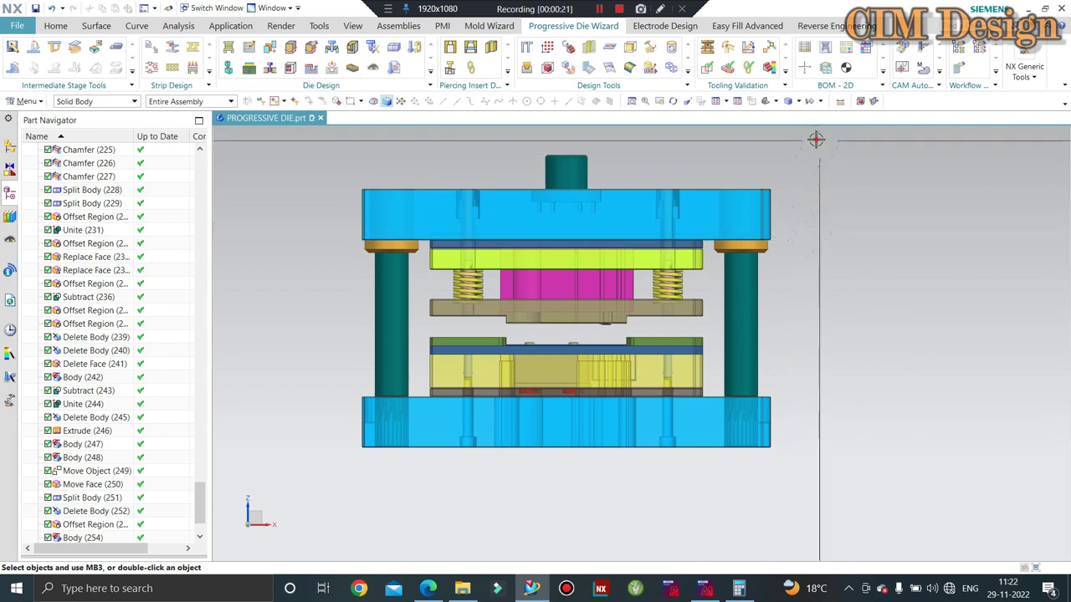
{"action": "mouse_move", "coordinate": [818, 139]}
{"action": "left_mouse_down"}
{"action": "mouse_move", "coordinate": [360, 320]}
{"action": "mouse_move", "coordinate": [315, 323]}
{"action": "mouse_move", "coordinate": [314, 334]}
{"action": "left_mouse_up"}
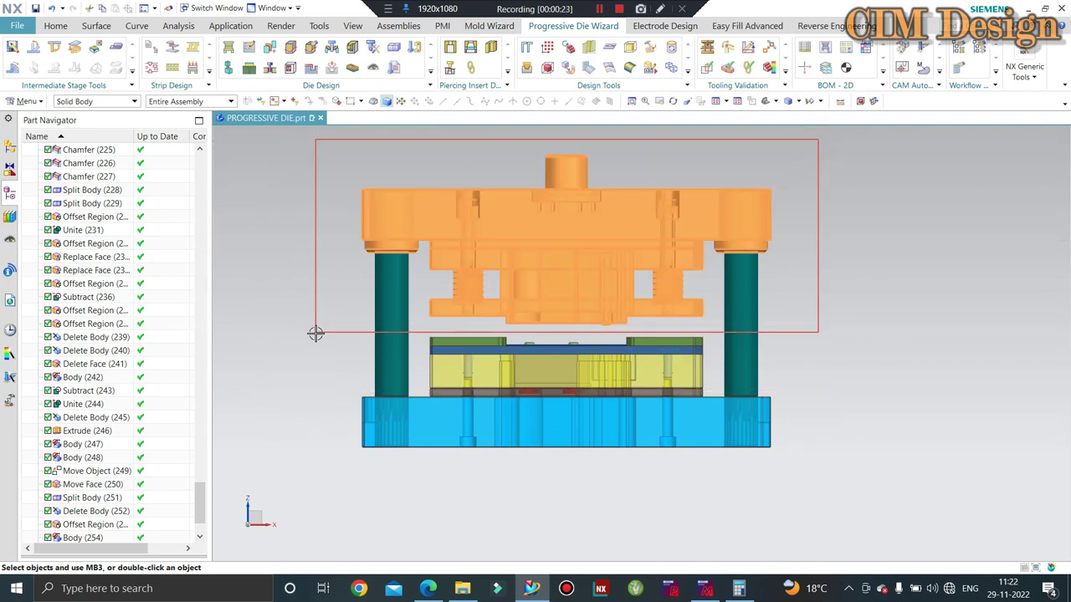
Hide the selected upper-die bodies with Ctrl+B
{"action": "key", "text": "ctrl+b"}
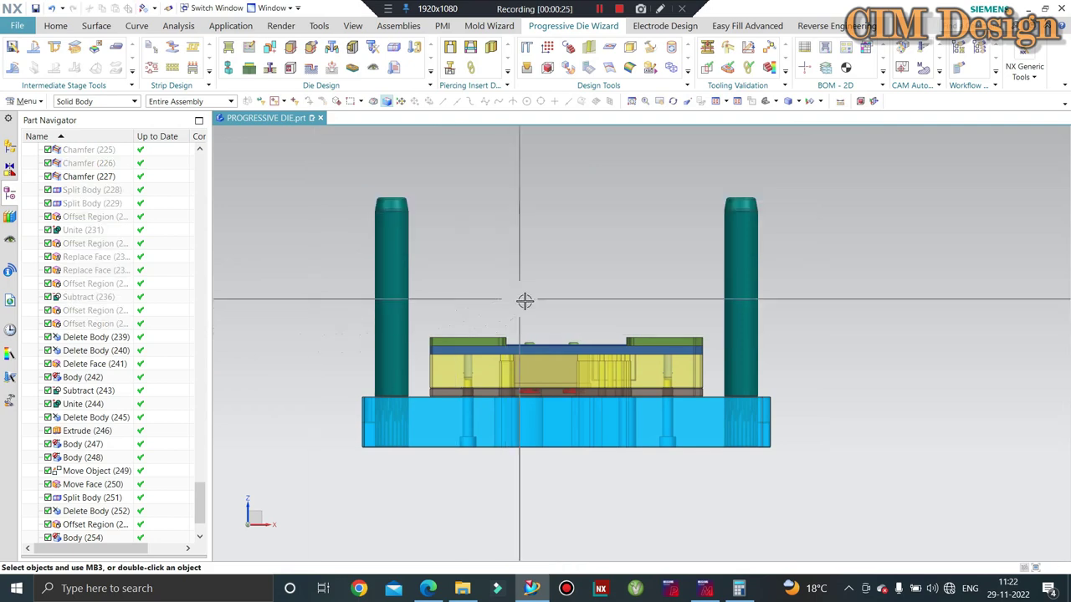
{"action": "middle_click_drag", "start_coordinate": [525, 300], "coordinate": [557, 304]}
{"action": "scroll", "coordinate": [558, 299], "scroll_direction": "up", "scroll_amount": 3}
{"action": "scroll", "coordinate": [558, 297], "scroll_direction": "up", "scroll_amount": 3}
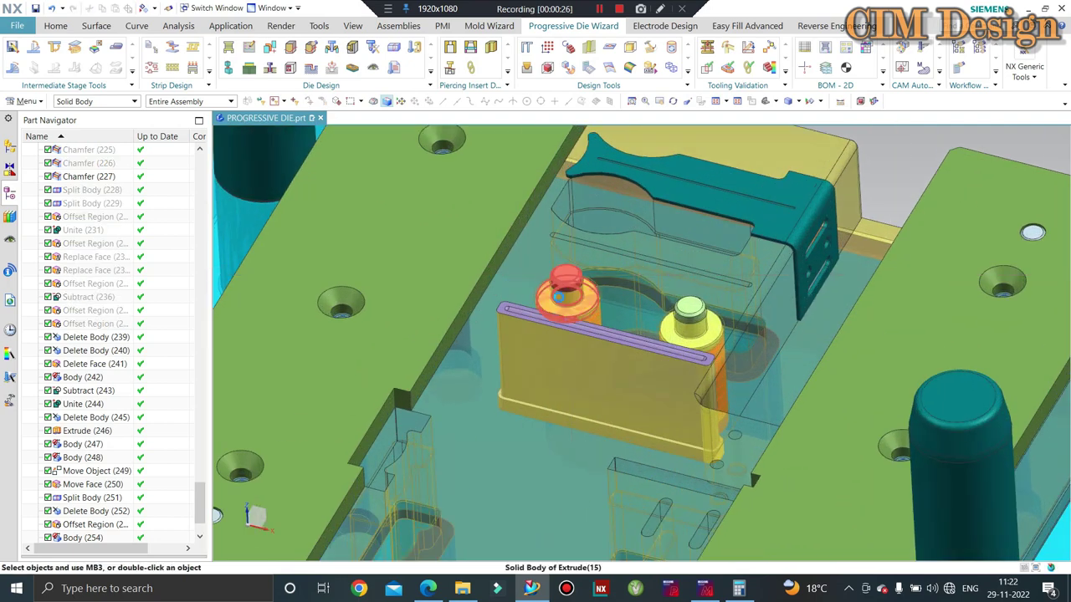
{"action": "scroll", "coordinate": [579, 284], "scroll_direction": "down", "scroll_amount": 5}
Orbit and zoom around the lower die to inspect the spring-loaded insert
{"action": "mouse_move", "coordinate": [579, 284]}
{"action": "middle_mouse_down"}
{"action": "mouse_move", "coordinate": [610, 320]}
{"action": "mouse_move", "coordinate": [578, 293]}
{"action": "mouse_move", "coordinate": [586, 268]}
{"action": "mouse_move", "coordinate": [636, 237]}
{"action": "mouse_move", "coordinate": [498, 310]}
{"action": "mouse_move", "coordinate": [579, 377]}
{"action": "middle_mouse_up"}
{"action": "scroll", "coordinate": [610, 320], "scroll_direction": "up", "scroll_amount": 2}
{"action": "scroll", "coordinate": [565, 284], "scroll_direction": "up", "scroll_amount": 3}
{"action": "scroll", "coordinate": [585, 268], "scroll_direction": "down", "scroll_amount": 3}
{"action": "scroll", "coordinate": [635, 237], "scroll_direction": "up", "scroll_amount": 3}
{"action": "scroll", "coordinate": [636, 237], "scroll_direction": "up", "scroll_amount": 1}
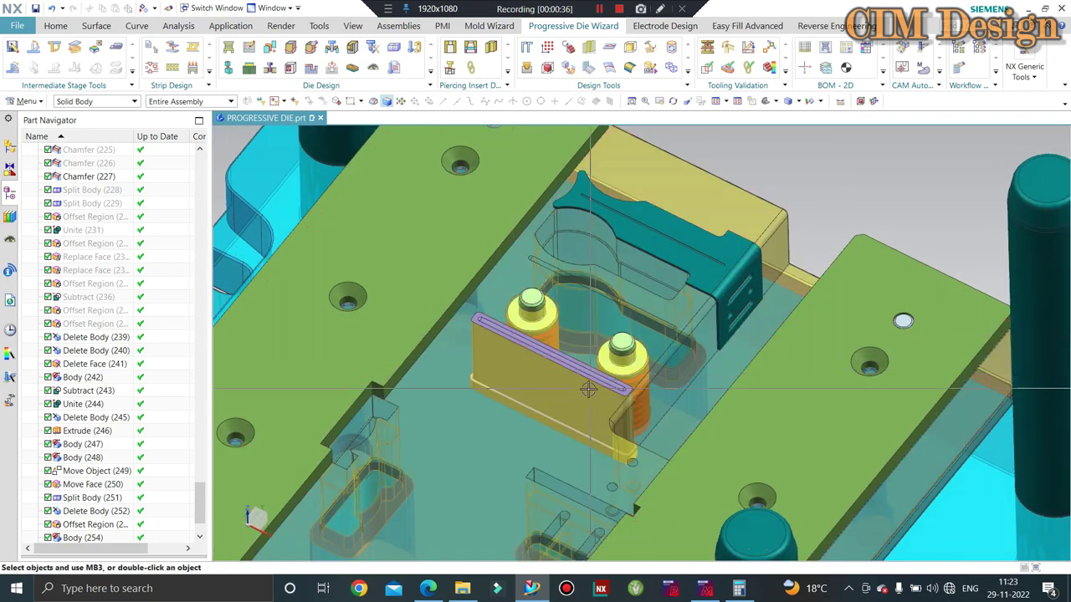
{"action": "scroll", "coordinate": [580, 376], "scroll_direction": "down", "scroll_amount": 2}
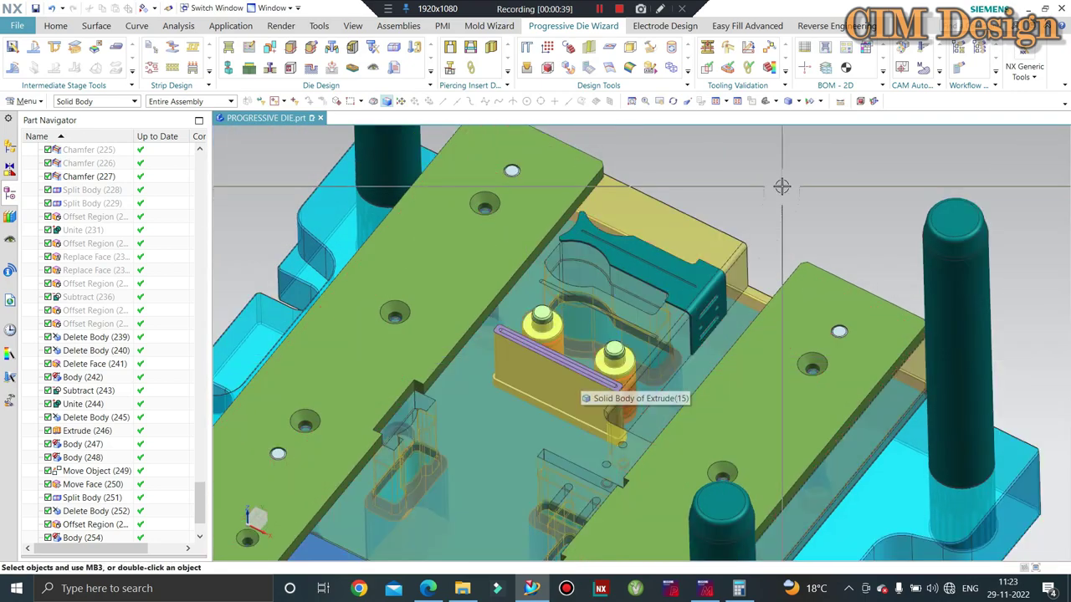
{"action": "scroll", "coordinate": [781, 186], "scroll_direction": "down", "scroll_amount": 3}
{"action": "mouse_move", "coordinate": [781, 187]}
{"action": "middle_mouse_down"}
{"action": "mouse_move", "coordinate": [477, 340]}
{"action": "mouse_move", "coordinate": [376, 284]}
{"action": "middle_mouse_up"}
{"action": "scroll", "coordinate": [477, 339], "scroll_direction": "up", "scroll_amount": 2}
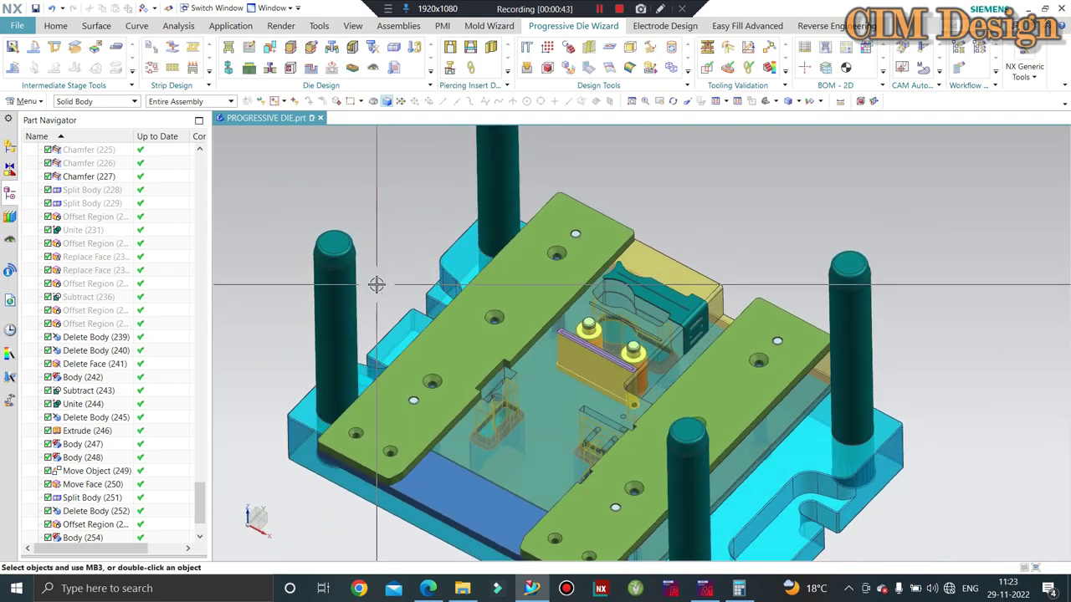
{"action": "scroll", "coordinate": [744, 249], "scroll_direction": "up", "scroll_amount": 2}
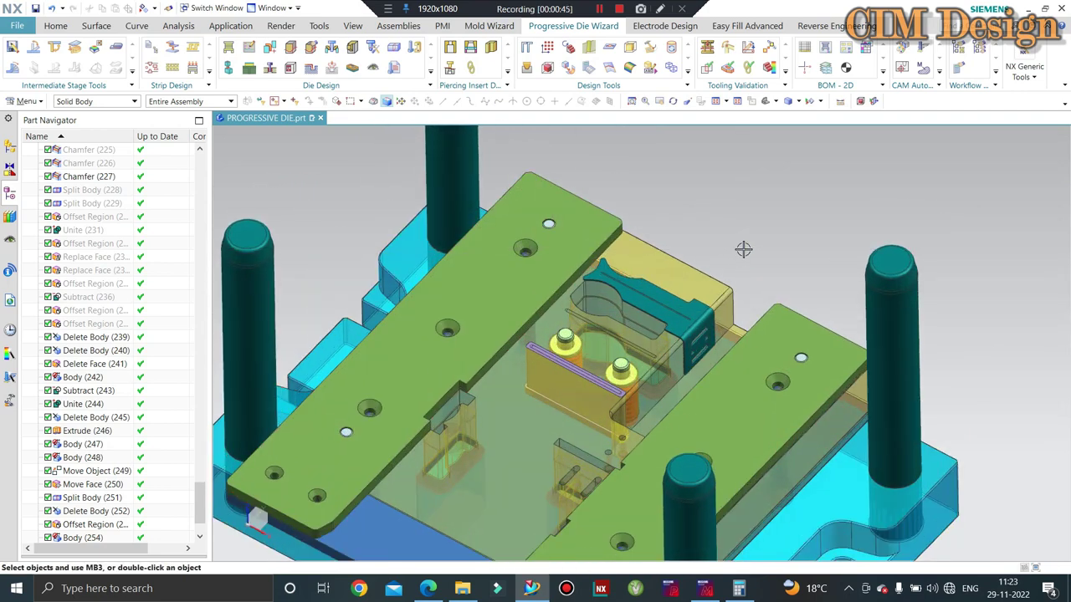
{"action": "scroll", "coordinate": [767, 227], "scroll_direction": "down", "scroll_amount": 2}
{"action": "scroll", "coordinate": [719, 251], "scroll_direction": "up", "scroll_amount": 3}
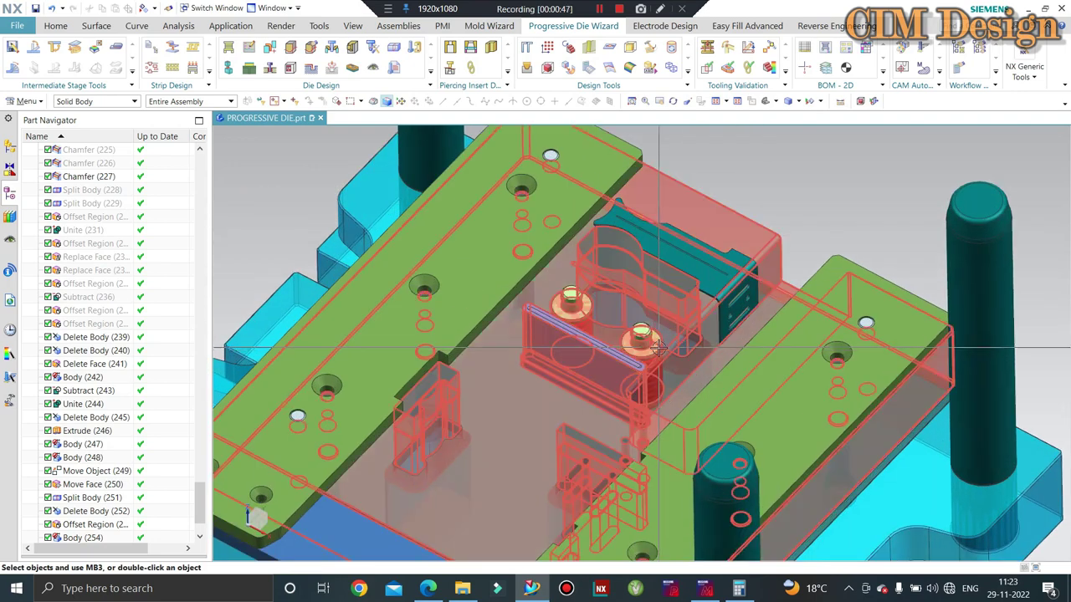
{"action": "scroll", "coordinate": [673, 267], "scroll_direction": "down", "scroll_amount": 1}
{"action": "scroll", "coordinate": [698, 251], "scroll_direction": "down", "scroll_amount": 2}
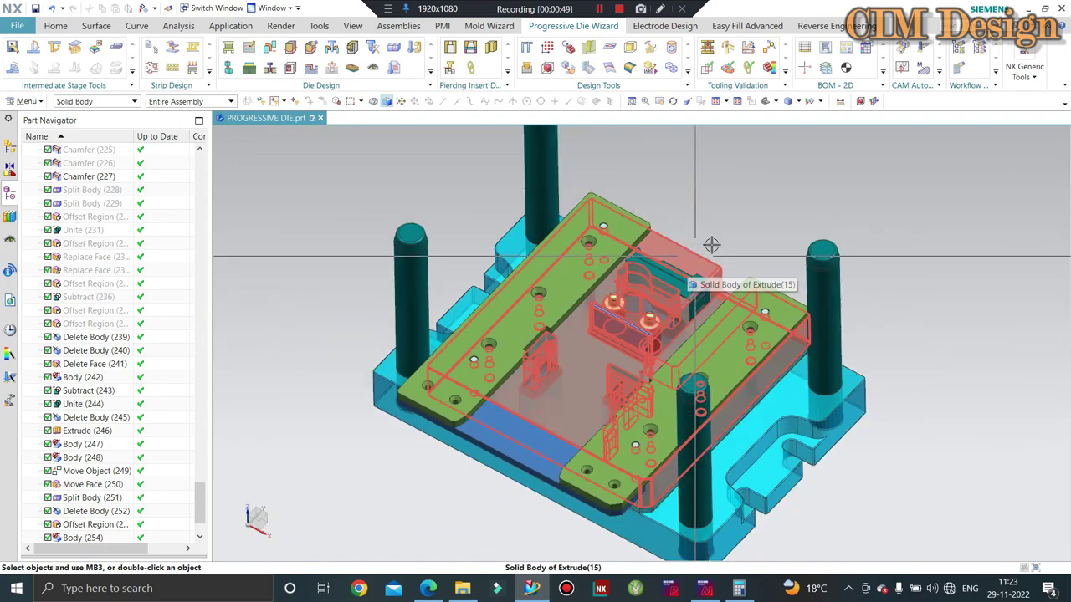
{"action": "scroll", "coordinate": [736, 234], "scroll_direction": "up", "scroll_amount": 2}
{"action": "scroll", "coordinate": [751, 237], "scroll_direction": "down", "scroll_amount": 1}
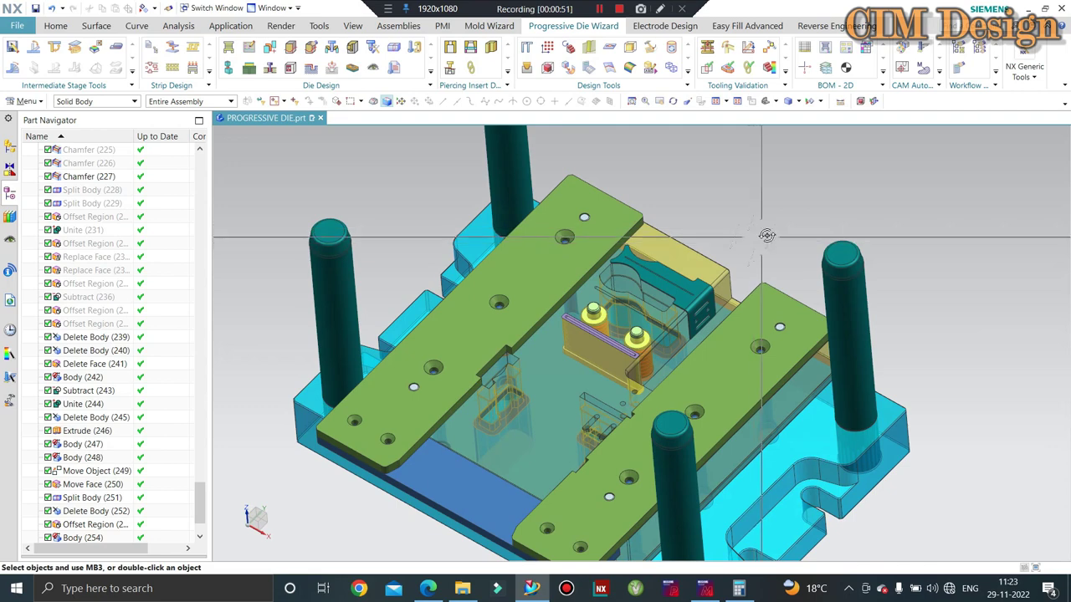
Tilt the lower die step by step until it is viewed from directly above
{"action": "middle_click_drag", "start_coordinate": [751, 238], "coordinate": [748, 248]}
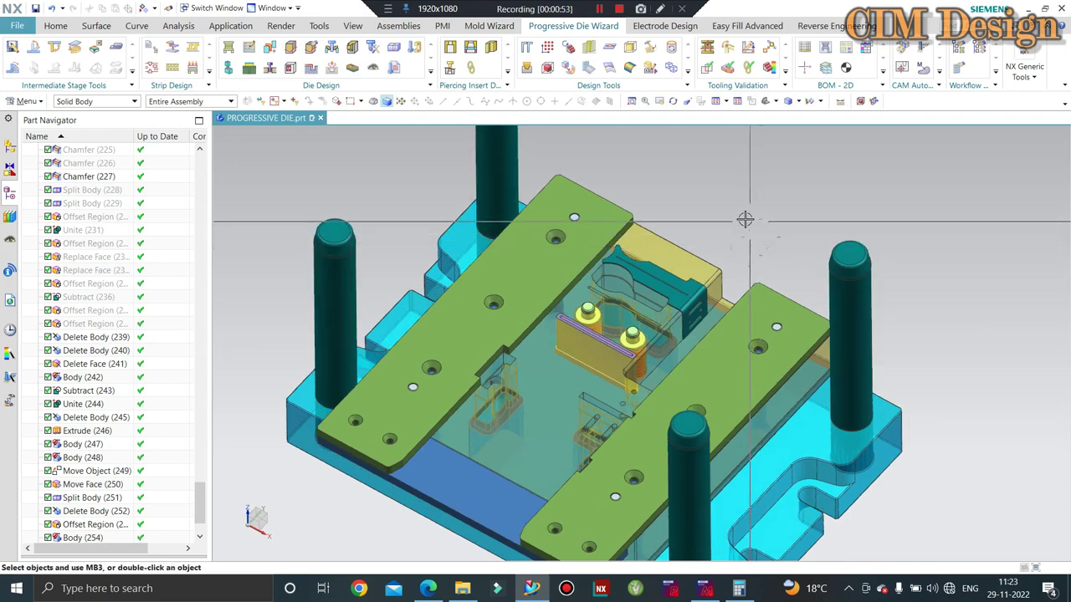
{"action": "scroll", "coordinate": [666, 228], "scroll_direction": "down", "scroll_amount": 1}
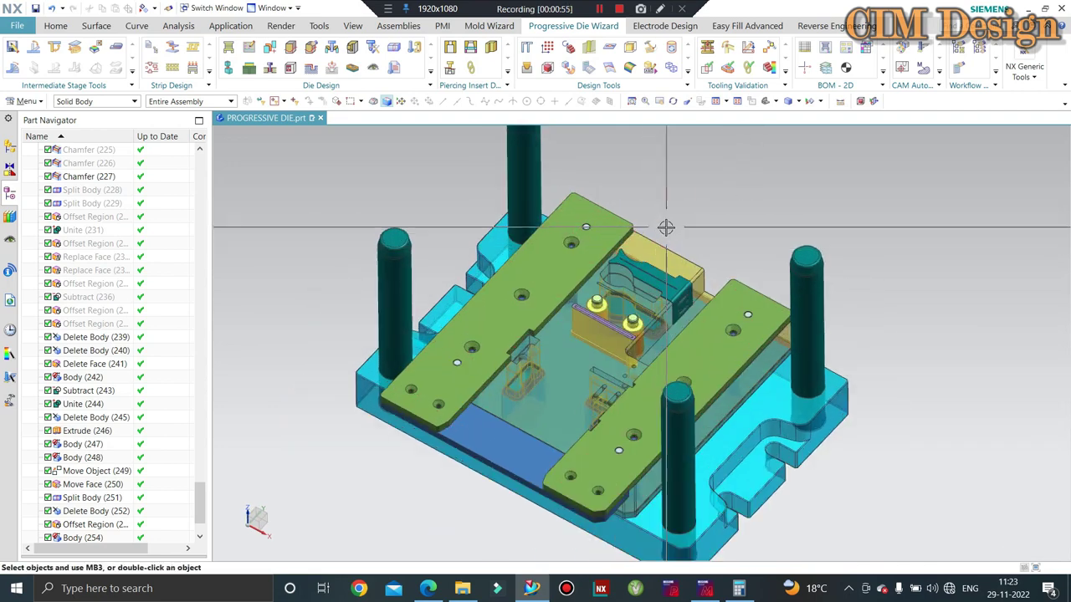
{"action": "scroll", "coordinate": [636, 268], "scroll_direction": "down", "scroll_amount": 1}
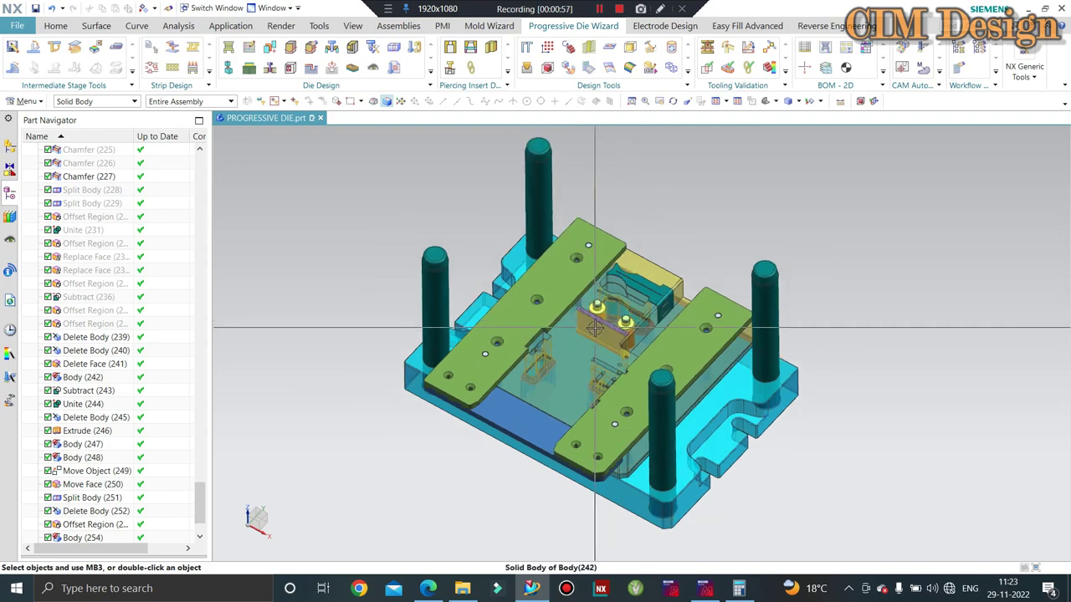
{"action": "mouse_move", "coordinate": [619, 284]}
{"action": "middle_mouse_down"}
{"action": "mouse_move", "coordinate": [599, 316]}
{"action": "mouse_move", "coordinate": [604, 339]}
{"action": "middle_mouse_up"}
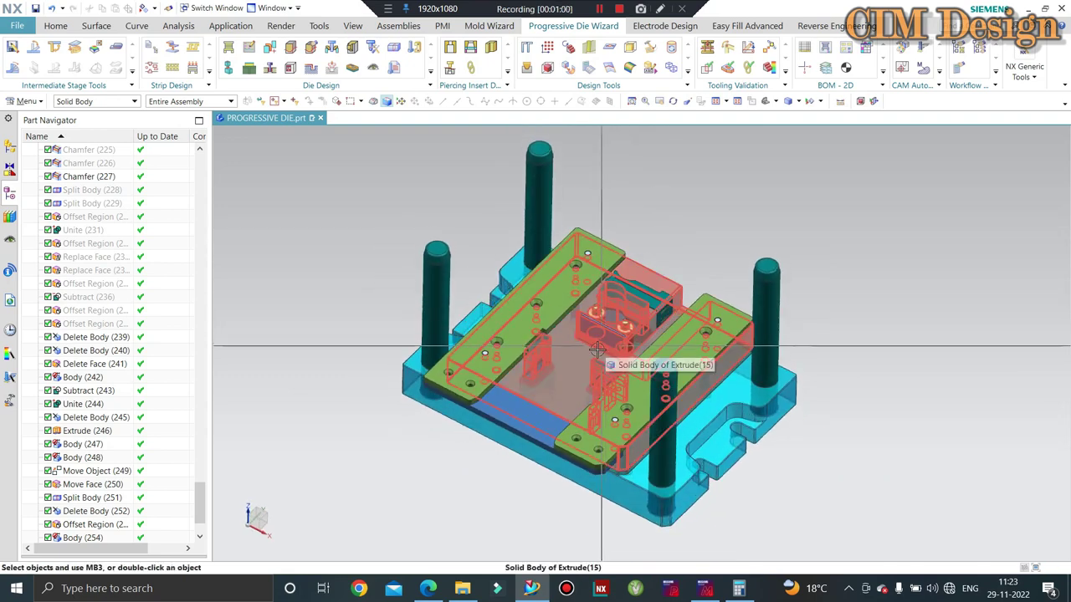
{"action": "middle_click_drag", "start_coordinate": [609, 343], "coordinate": [608, 364]}
{"action": "scroll", "coordinate": [596, 345], "scroll_direction": "up", "scroll_amount": 2}
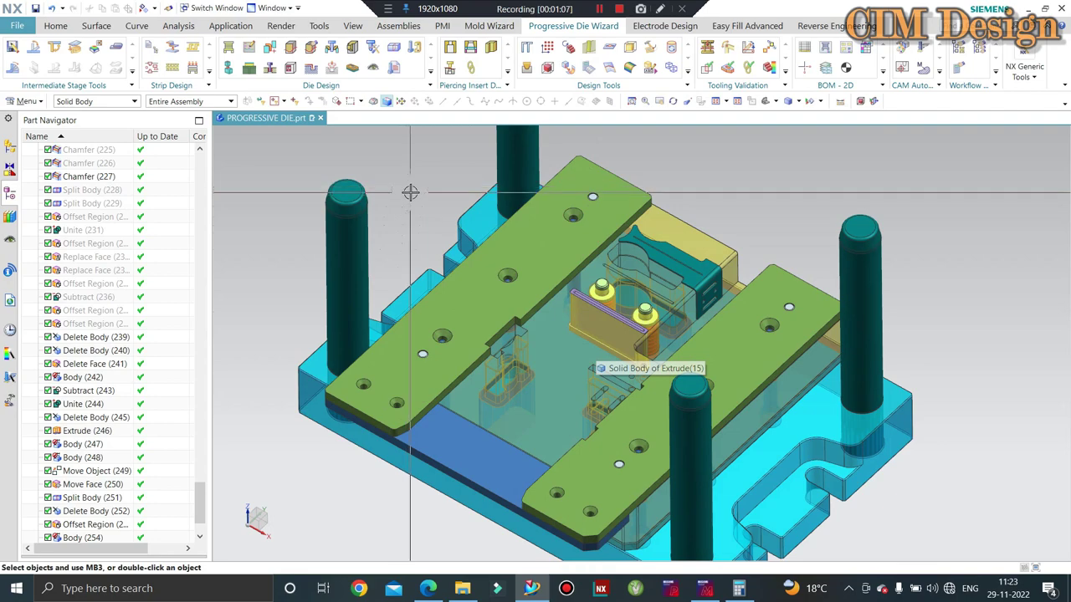
{"action": "scroll", "coordinate": [409, 193], "scroll_direction": "down", "scroll_amount": 2}
{"action": "mouse_move", "coordinate": [468, 251]}
{"action": "middle_mouse_down"}
{"action": "mouse_move", "coordinate": [545, 239]}
{"action": "mouse_move", "coordinate": [524, 220]}
{"action": "mouse_move", "coordinate": [473, 256]}
{"action": "mouse_move", "coordinate": [480, 239]}
{"action": "mouse_move", "coordinate": [427, 239]}
{"action": "mouse_move", "coordinate": [335, 335]}
{"action": "middle_mouse_up"}
{"action": "middle_click_drag", "start_coordinate": [269, 380], "coordinate": [318, 352]}
{"action": "scroll", "coordinate": [536, 334], "scroll_direction": "up", "scroll_amount": 3}
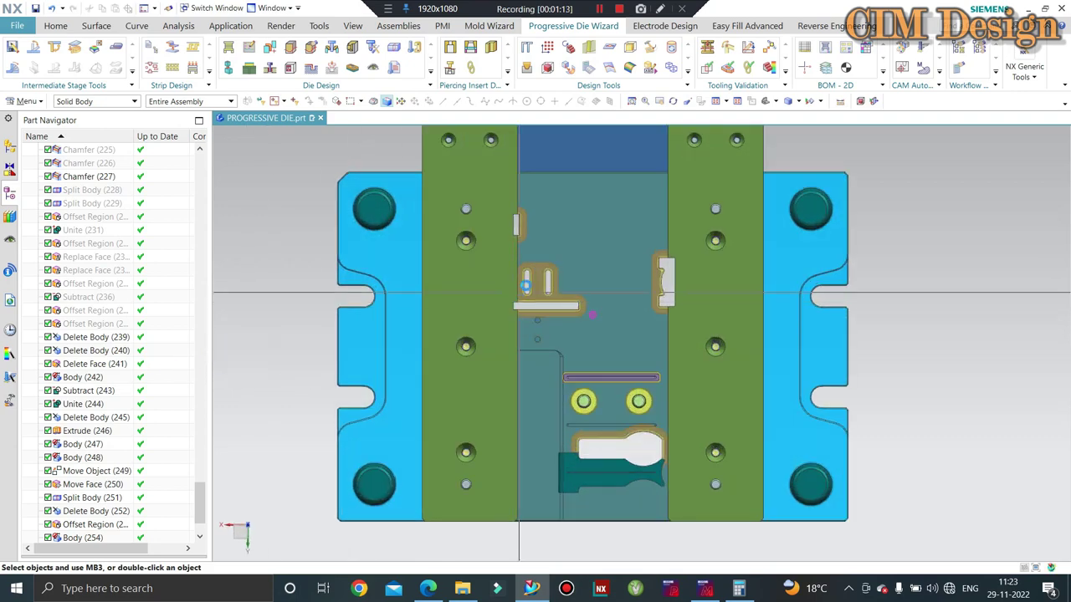
{"action": "scroll", "coordinate": [535, 335], "scroll_direction": "up", "scroll_amount": 3}
{"action": "middle_click_drag", "start_coordinate": [535, 335], "coordinate": [561, 289]}
{"action": "scroll", "coordinate": [560, 284], "scroll_direction": "up", "scroll_amount": 3}
{"action": "scroll", "coordinate": [558, 281], "scroll_direction": "down", "scroll_amount": 4}
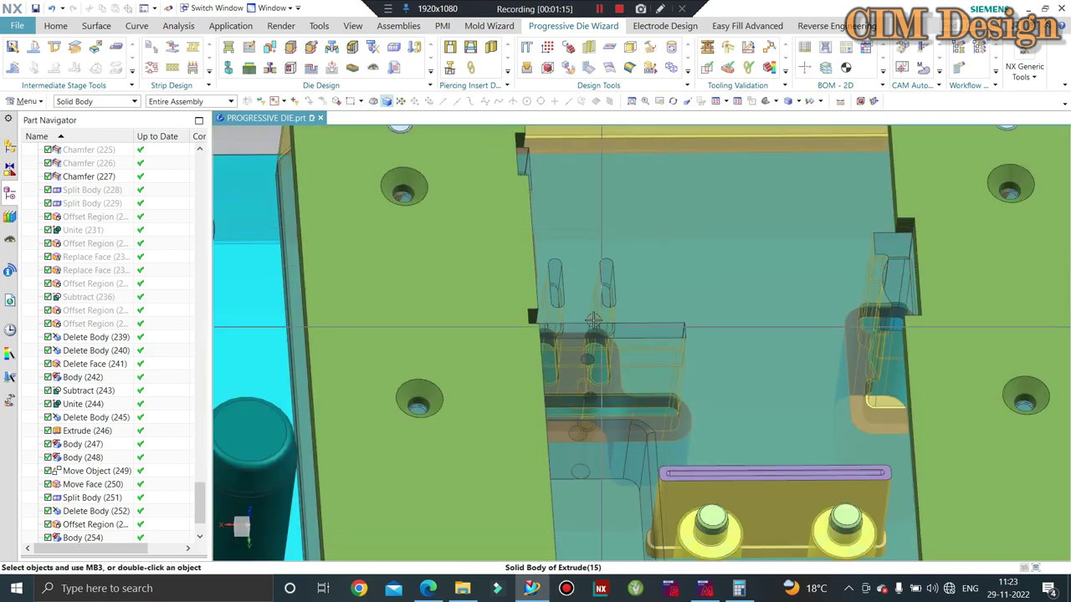
{"action": "scroll", "coordinate": [556, 276], "scroll_direction": "up", "scroll_amount": 3}
{"action": "scroll", "coordinate": [557, 275], "scroll_direction": "down", "scroll_amount": 3}
{"action": "scroll", "coordinate": [655, 276], "scroll_direction": "down", "scroll_amount": 3}
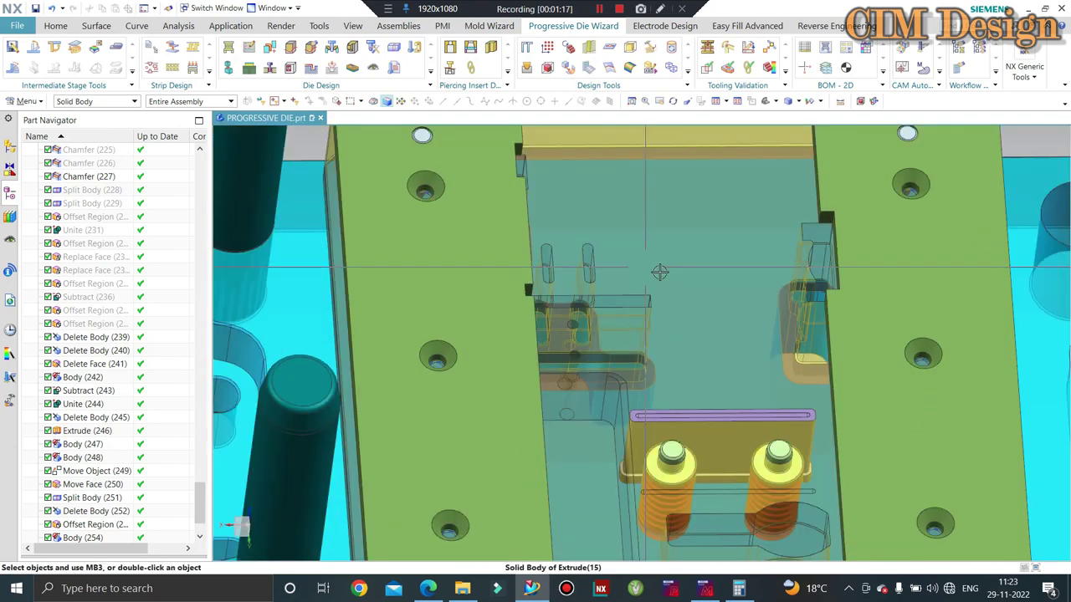
{"action": "scroll", "coordinate": [655, 277], "scroll_direction": "up", "scroll_amount": 1}
{"action": "scroll", "coordinate": [655, 276], "scroll_direction": "down", "scroll_amount": 3}
{"action": "scroll", "coordinate": [655, 276], "scroll_direction": "up", "scroll_amount": 3}
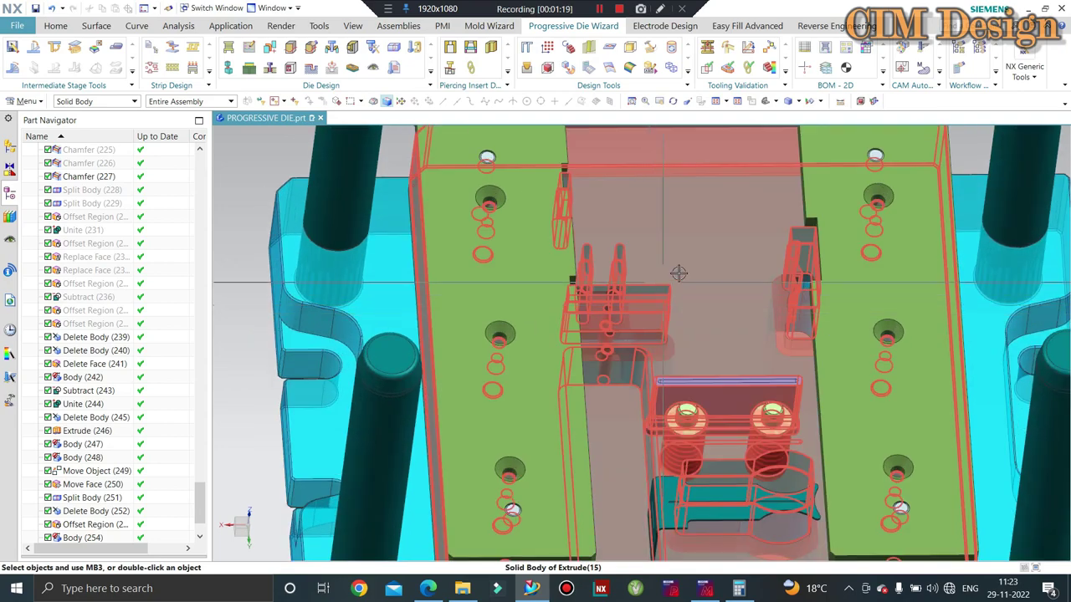
{"action": "scroll", "coordinate": [655, 276], "scroll_direction": "down", "scroll_amount": 3}
{"action": "mouse_move", "coordinate": [729, 279]}
{"action": "middle_mouse_down"}
{"action": "mouse_move", "coordinate": [722, 263]}
{"action": "mouse_move", "coordinate": [711, 301]}
{"action": "middle_mouse_up"}
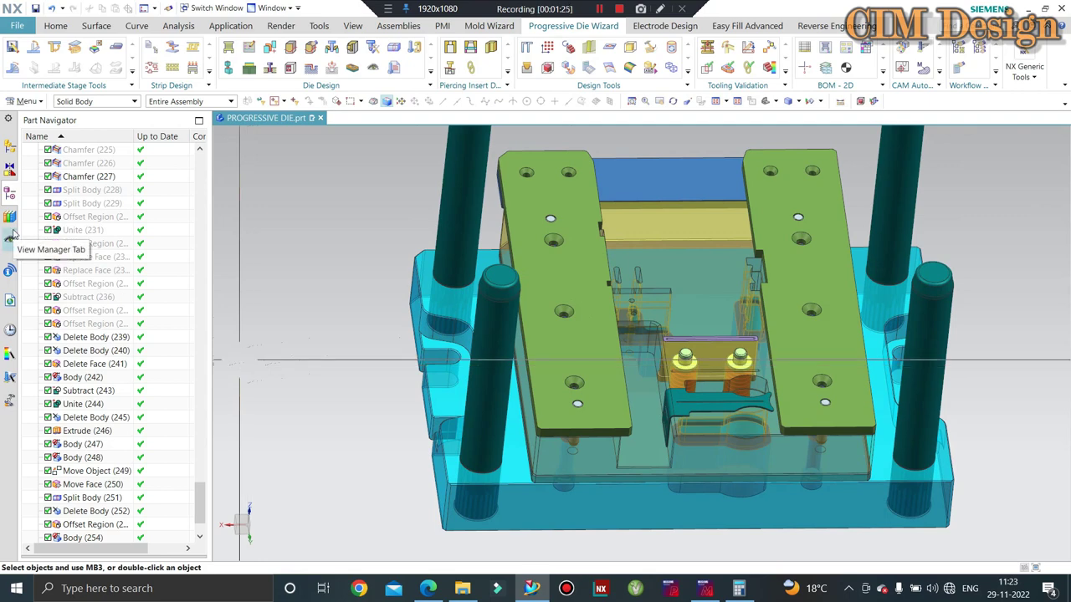
{"action": "scroll", "coordinate": [118, 319], "scroll_direction": "down", "scroll_amount": 2}
Orbit the full die assembly to a higher, more frontal three-quarter view
{"action": "mouse_move", "coordinate": [562, 335]}
{"action": "middle_mouse_down"}
{"action": "mouse_move", "coordinate": [532, 222]}
{"action": "mouse_move", "coordinate": [518, 240]}
{"action": "mouse_move", "coordinate": [529, 268]}
{"action": "mouse_move", "coordinate": [682, 310]}
{"action": "middle_mouse_up"}
{"action": "scroll", "coordinate": [529, 268], "scroll_direction": "down", "scroll_amount": 2}
{"action": "scroll", "coordinate": [529, 268], "scroll_direction": "up", "scroll_amount": 2}
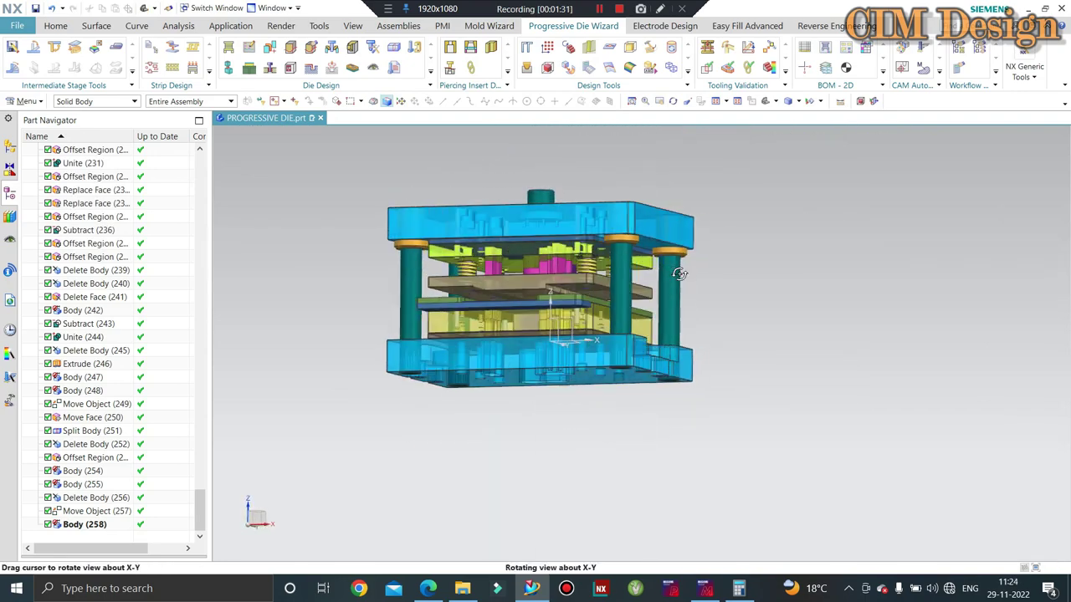
{"action": "scroll", "coordinate": [686, 319], "scroll_direction": "up", "scroll_amount": 1}
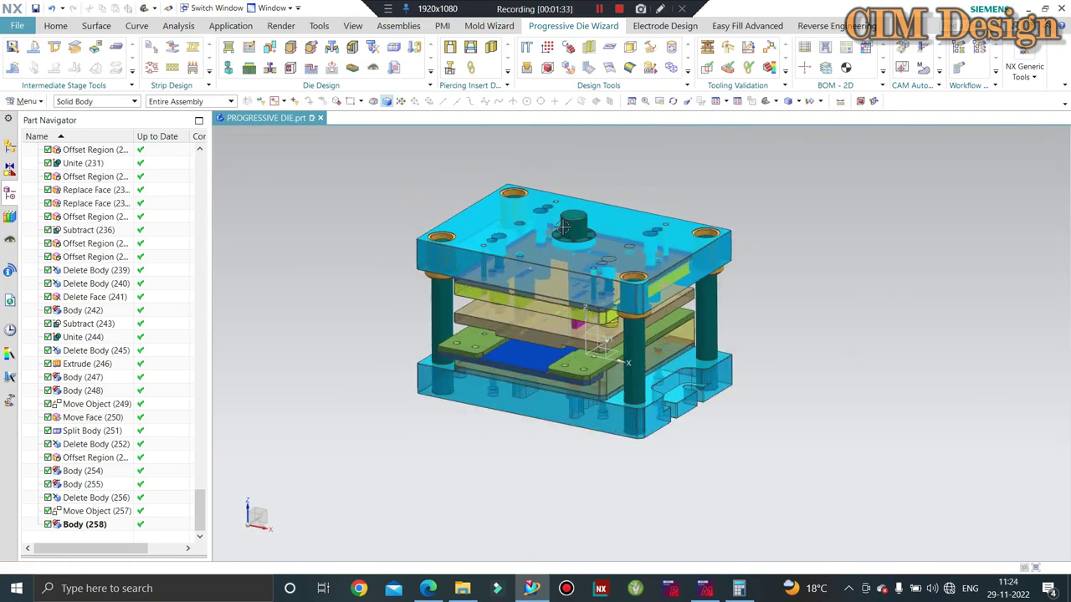
{"action": "middle_click_drag", "start_coordinate": [686, 318], "coordinate": [776, 261]}
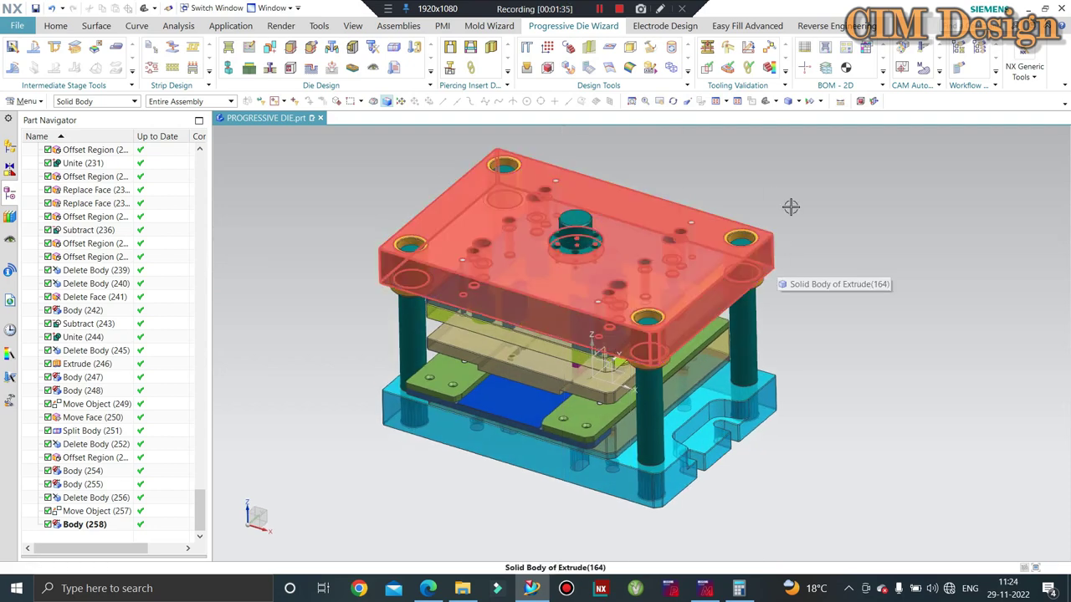
{"action": "middle_click_drag", "start_coordinate": [729, 184], "coordinate": [732, 183]}
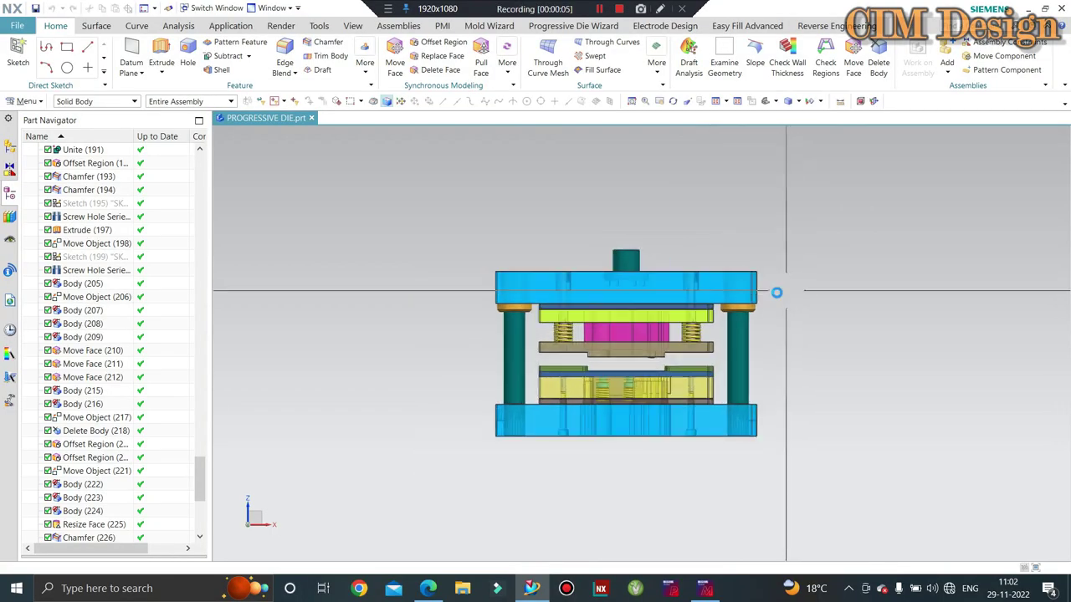
{"action": "middle_click_drag", "start_coordinate": [774, 292], "coordinate": [835, 268]}
{"action": "key", "text": "F8"}
{"action": "scroll", "coordinate": [635, 351], "scroll_direction": "up", "scroll_amount": 4}
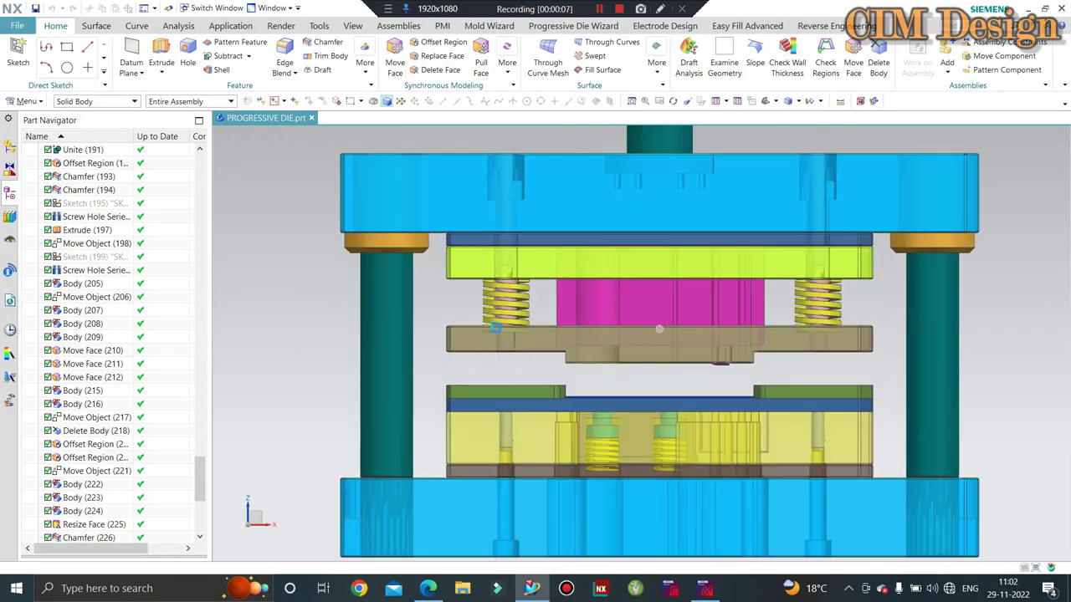
{"action": "scroll", "coordinate": [586, 376], "scroll_direction": "down", "scroll_amount": 2}
{"action": "scroll", "coordinate": [565, 414], "scroll_direction": "up", "scroll_amount": 2}
{"action": "scroll", "coordinate": [565, 414], "scroll_direction": "down", "scroll_amount": 2}
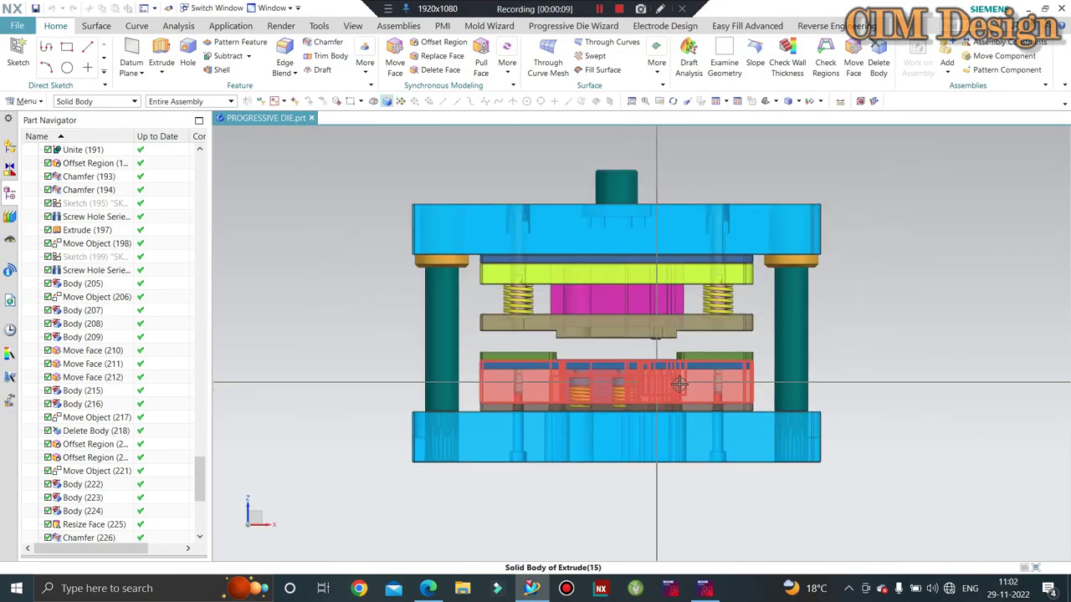
{"action": "middle_click_drag", "start_coordinate": [565, 414], "coordinate": [683, 391]}
{"action": "key", "text": "F8"}
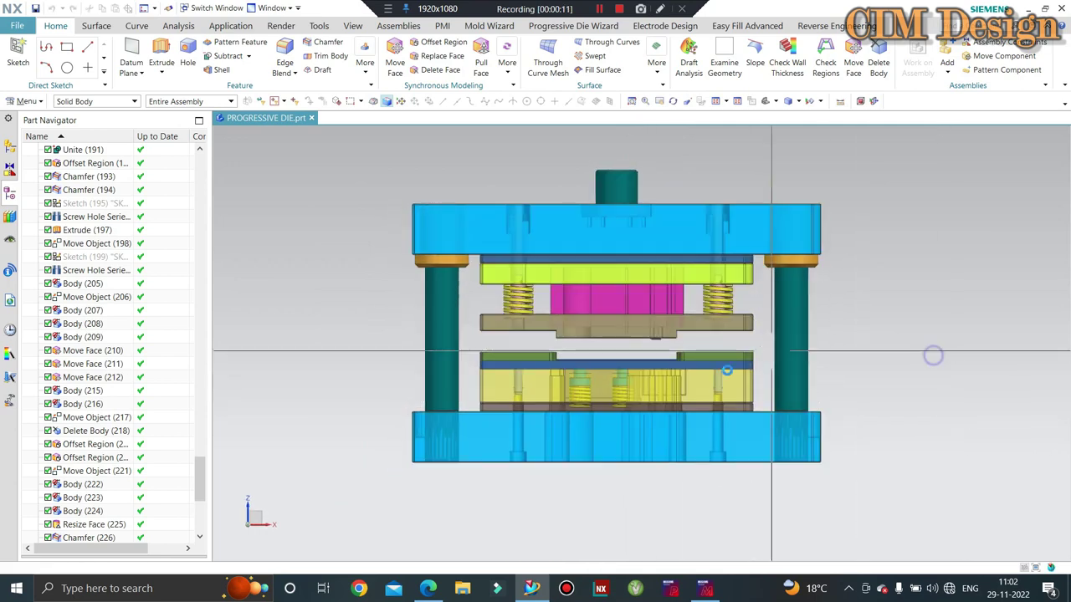
{"action": "scroll", "coordinate": [619, 390], "scroll_direction": "up", "scroll_amount": 3}
{"action": "scroll", "coordinate": [580, 363], "scroll_direction": "down", "scroll_amount": 2}
{"action": "scroll", "coordinate": [581, 363], "scroll_direction": "up", "scroll_amount": 1}
{"action": "middle_click_drag", "start_coordinate": [581, 363], "coordinate": [576, 371]}
{"action": "key", "text": "F8"}
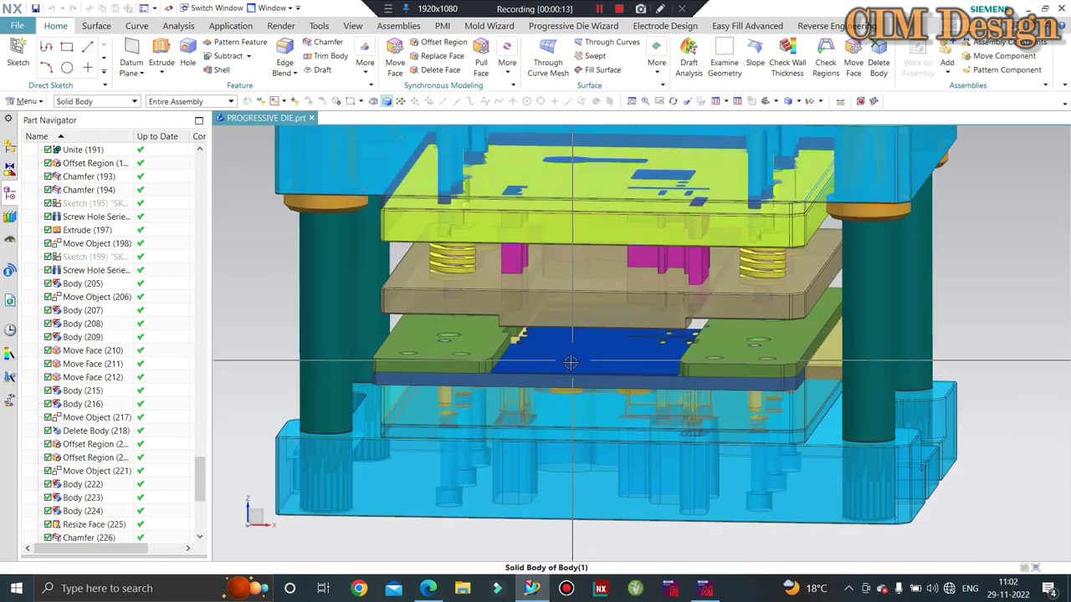
{"action": "middle_click_drag", "start_coordinate": [936, 301], "coordinate": [1015, 298], "text": "shift"}
{"action": "key", "text": "F8"}
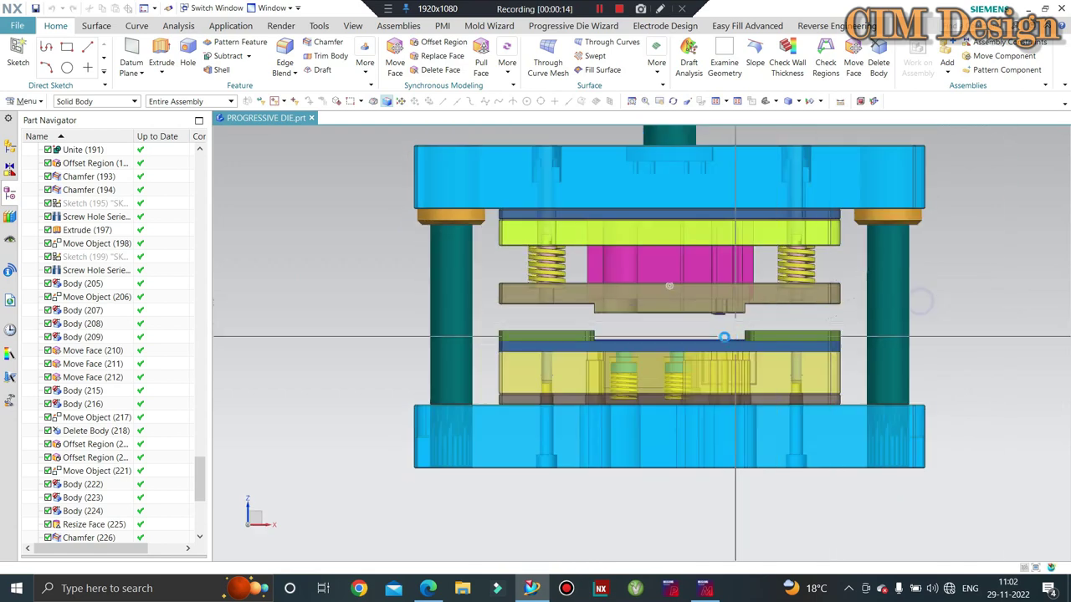
{"action": "scroll", "coordinate": [626, 348], "scroll_direction": "up", "scroll_amount": 3}
{"action": "scroll", "coordinate": [625, 348], "scroll_direction": "down", "scroll_amount": 1}
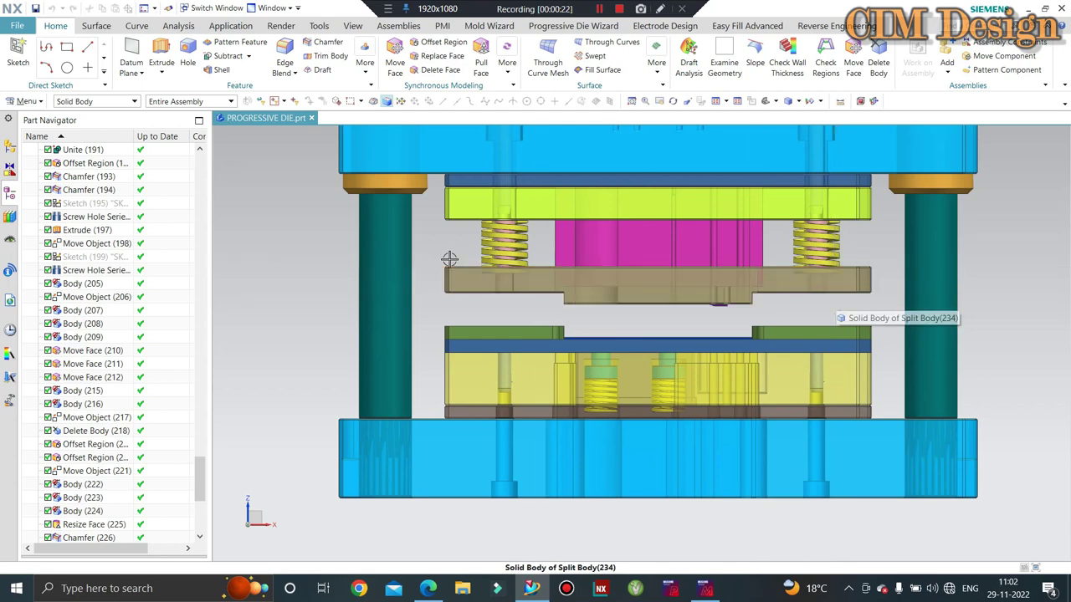
{"action": "scroll", "coordinate": [502, 284], "scroll_direction": "down", "scroll_amount": 1}
{"action": "scroll", "coordinate": [559, 301], "scroll_direction": "down", "scroll_amount": 1}
{"action": "middle_click_drag", "start_coordinate": [709, 371], "coordinate": [857, 302]}
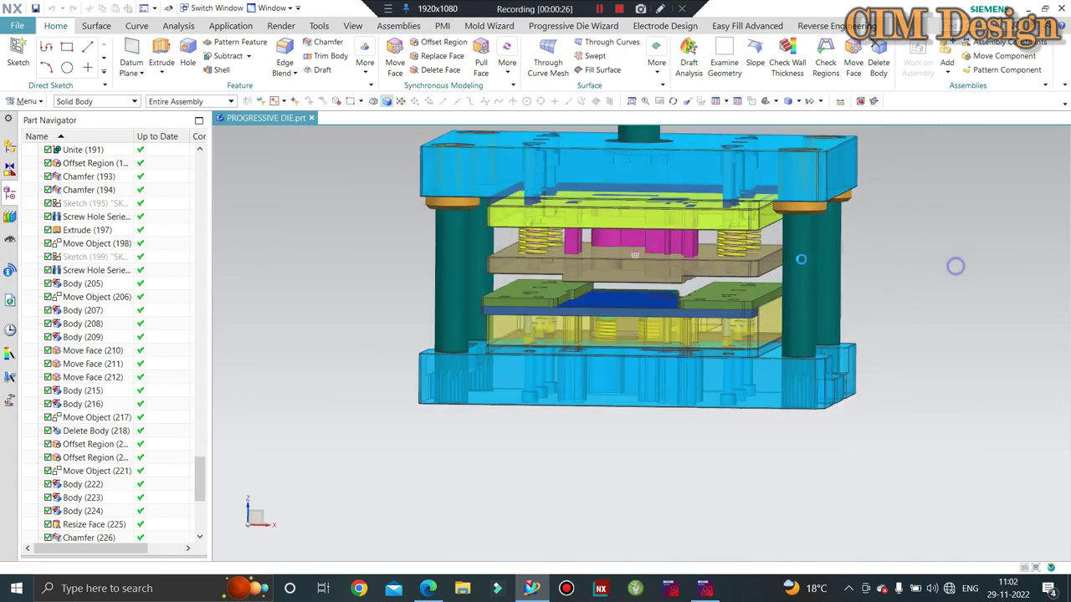
{"action": "key", "text": "F8"}
{"action": "scroll", "coordinate": [958, 279], "scroll_direction": "up", "scroll_amount": 1}
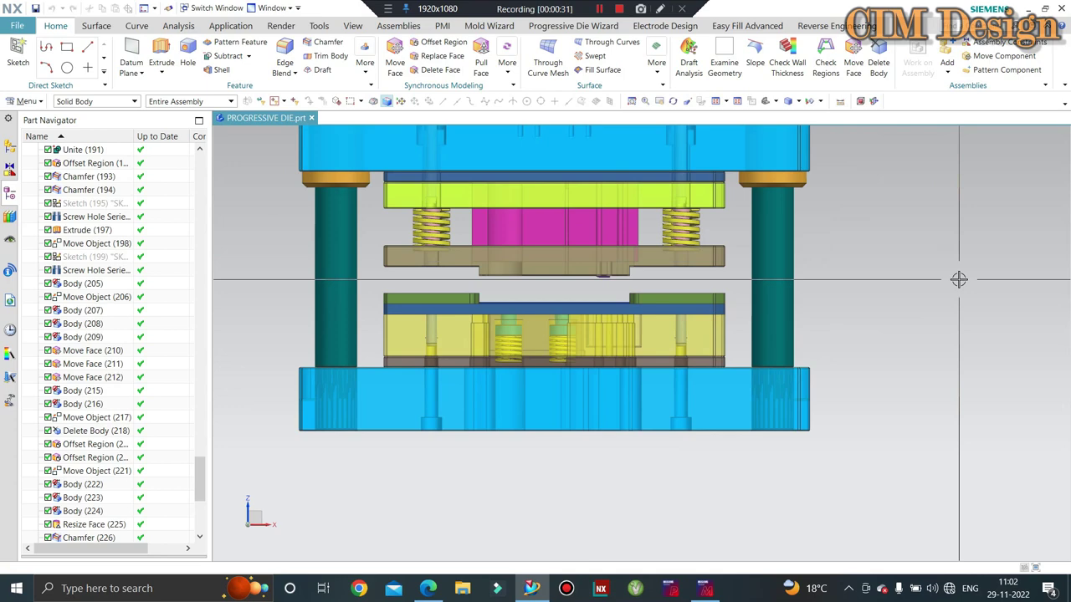
{"action": "scroll", "coordinate": [892, 374], "scroll_direction": "down", "scroll_amount": 1}
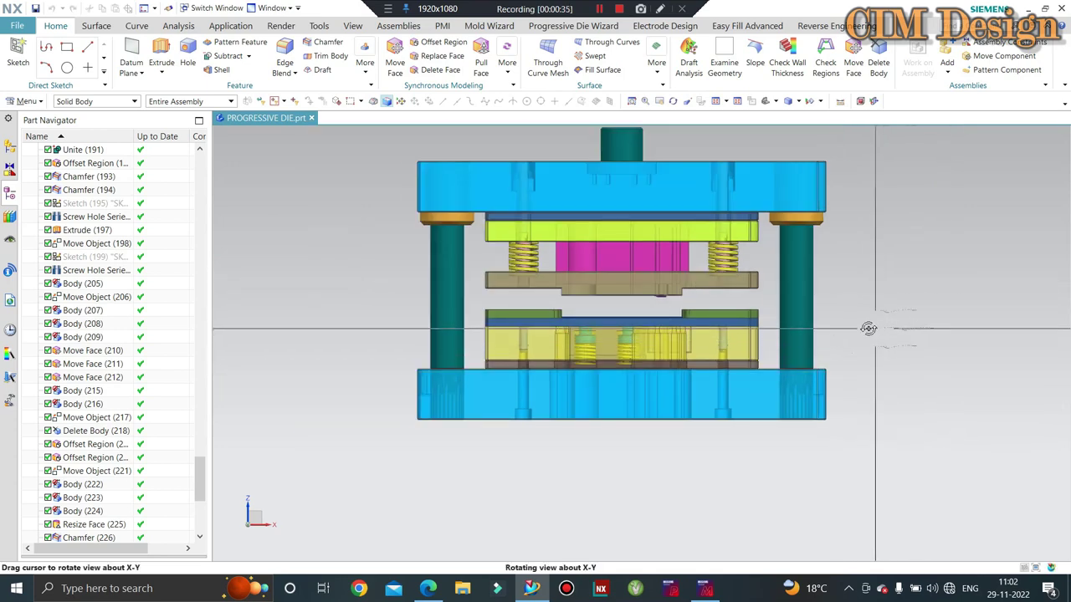
{"action": "mouse_move", "coordinate": [867, 327]}
{"action": "middle_mouse_down"}
{"action": "mouse_move", "coordinate": [932, 313]}
{"action": "mouse_move", "coordinate": [879, 312]}
{"action": "middle_mouse_up"}
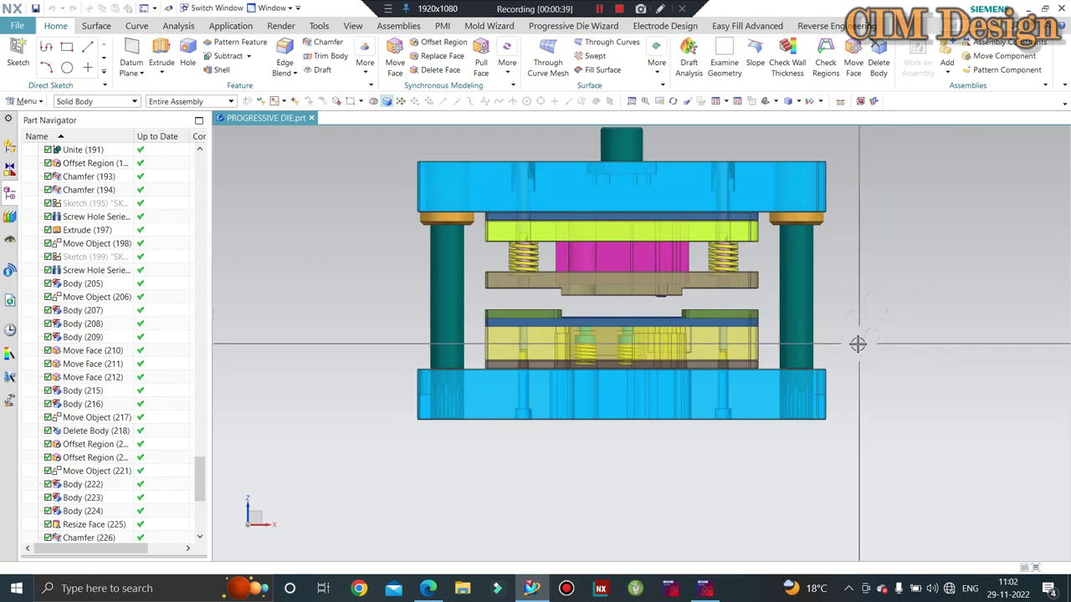
{"action": "mouse_move", "coordinate": [834, 343]}
{"action": "middle_mouse_down"}
{"action": "mouse_move", "coordinate": [878, 327]}
{"action": "mouse_move", "coordinate": [828, 313]}
{"action": "mouse_move", "coordinate": [888, 332]}
{"action": "mouse_move", "coordinate": [839, 313]}
{"action": "middle_mouse_up"}
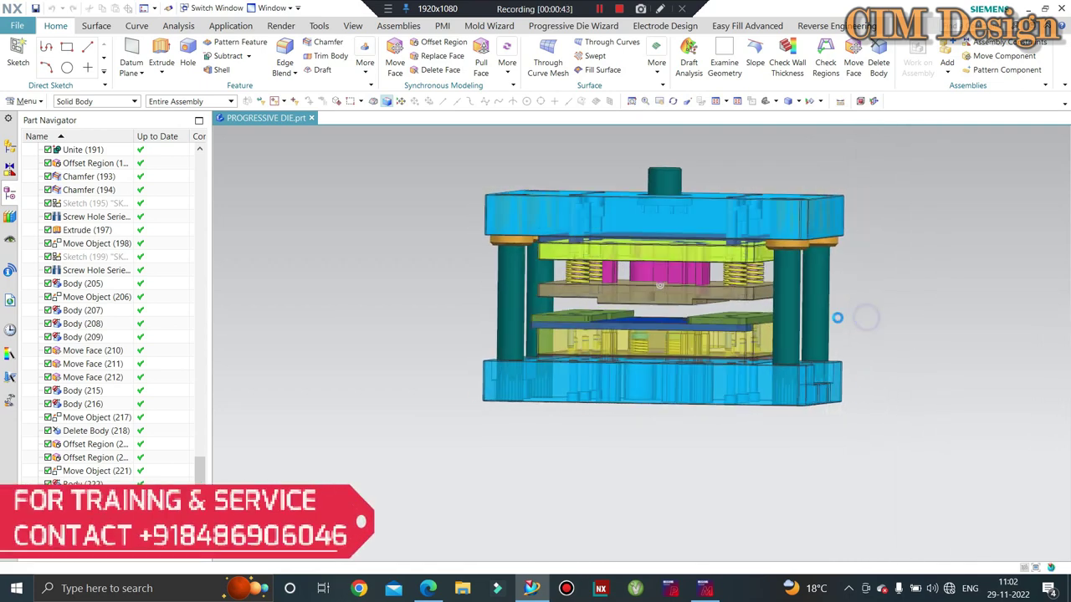
{"action": "scroll", "coordinate": [729, 335], "scroll_direction": "down", "scroll_amount": 1}
{"action": "scroll", "coordinate": [655, 348], "scroll_direction": "down", "scroll_amount": 2}
{"action": "scroll", "coordinate": [654, 347], "scroll_direction": "up", "scroll_amount": 1}
Orbit the die and show all hidden components again with Ctrl+Shift+U
{"action": "mouse_move", "coordinate": [655, 348]}
{"action": "middle_mouse_down"}
{"action": "mouse_move", "coordinate": [528, 333]}
{"action": "mouse_move", "coordinate": [565, 373]}
{"action": "middle_mouse_up"}
{"action": "scroll", "coordinate": [528, 332], "scroll_direction": "up", "scroll_amount": 2}
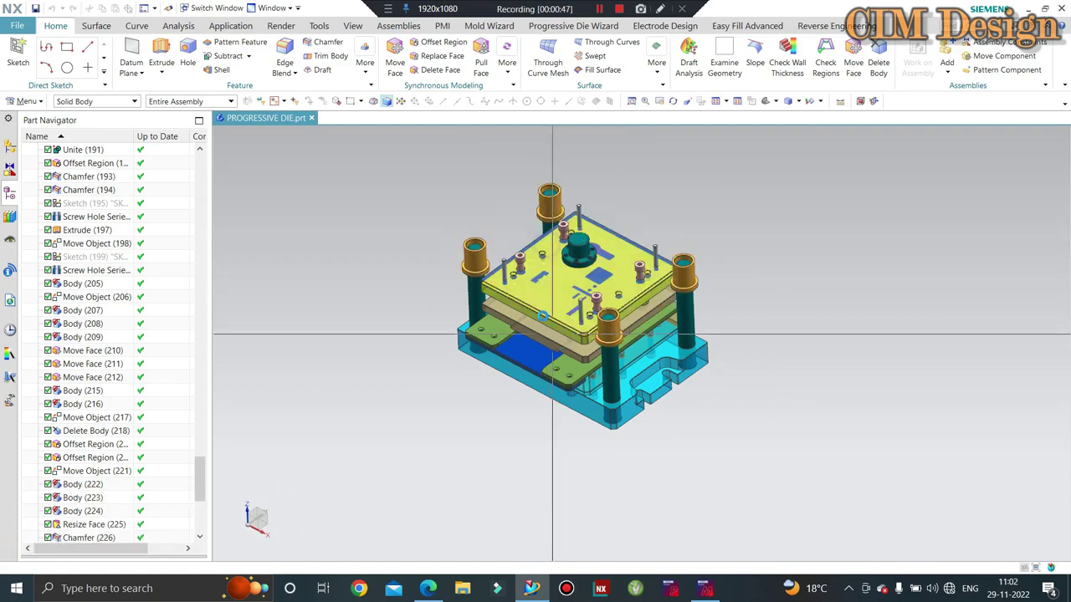
{"action": "scroll", "coordinate": [566, 373], "scroll_direction": "down", "scroll_amount": 2}
{"action": "scroll", "coordinate": [566, 373], "scroll_direction": "down", "scroll_amount": 1}
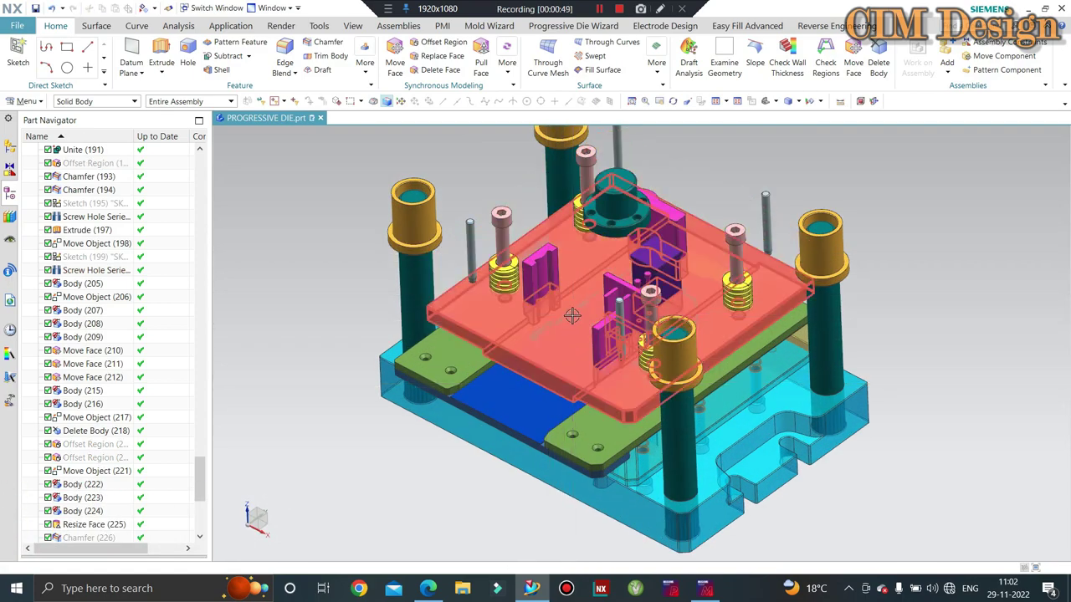
{"action": "mouse_move", "coordinate": [565, 373]}
{"action": "middle_mouse_down"}
{"action": "mouse_move", "coordinate": [608, 378]}
{"action": "mouse_move", "coordinate": [588, 373]}
{"action": "mouse_move", "coordinate": [663, 348]}
{"action": "middle_mouse_up"}
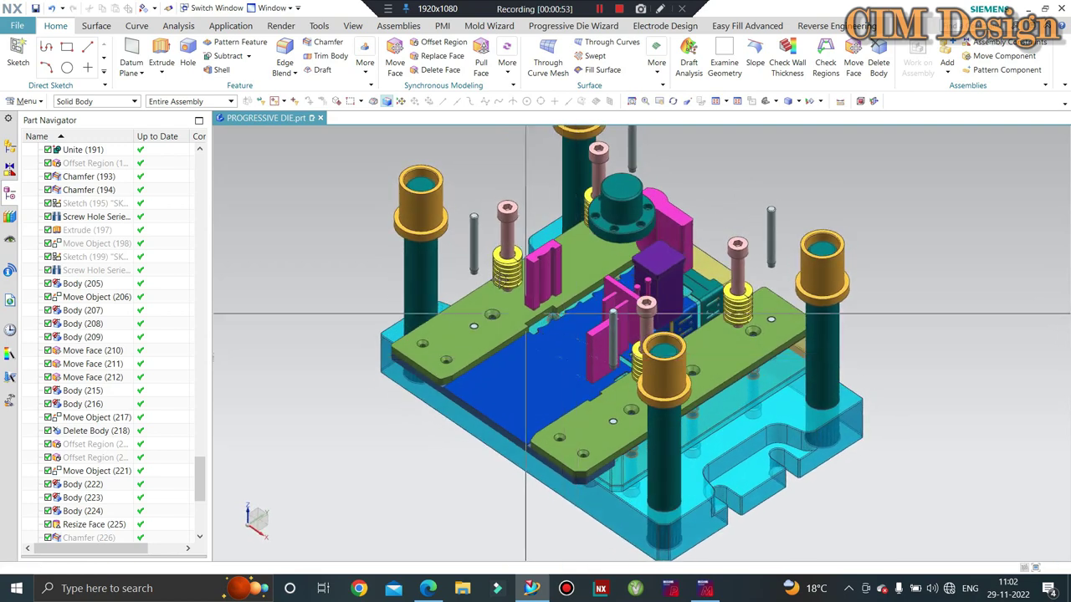
{"action": "middle_click_drag", "start_coordinate": [680, 340], "coordinate": [665, 353]}
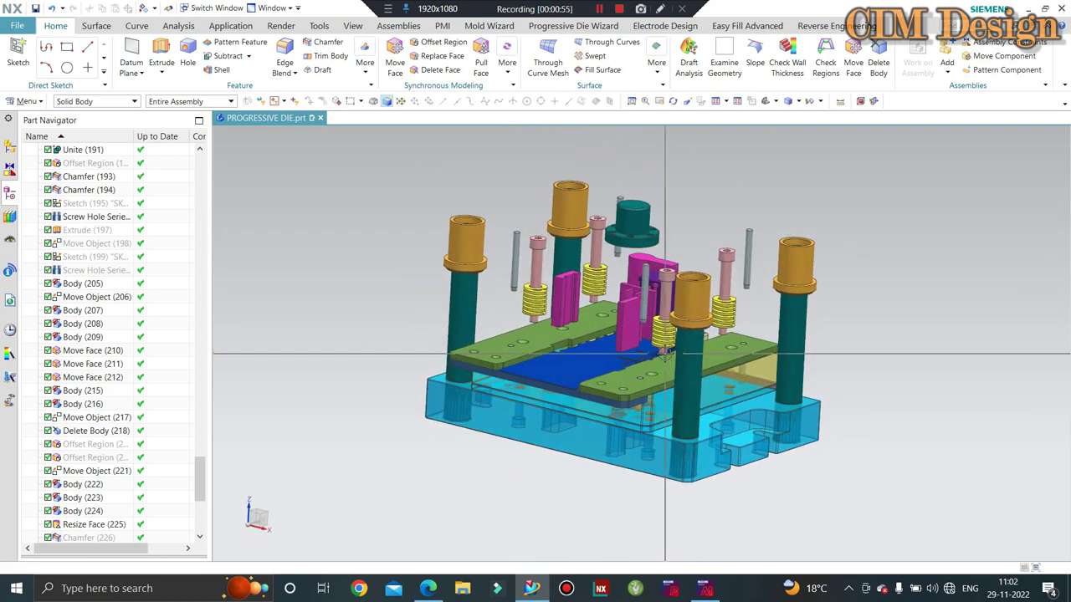
{"action": "key", "text": "ctrl+shift+u"}
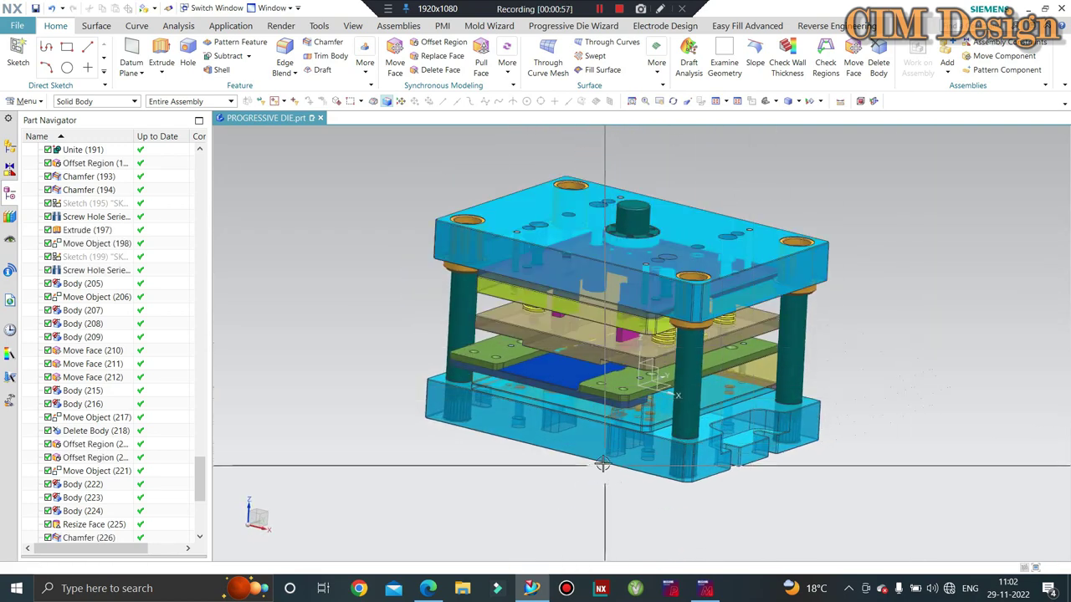
Bring the die to a level front view and hide the selected upper die half
{"action": "middle_click_drag", "start_coordinate": [602, 464], "coordinate": [588, 264]}
{"action": "scroll", "coordinate": [588, 264], "scroll_direction": "up", "scroll_amount": 5}
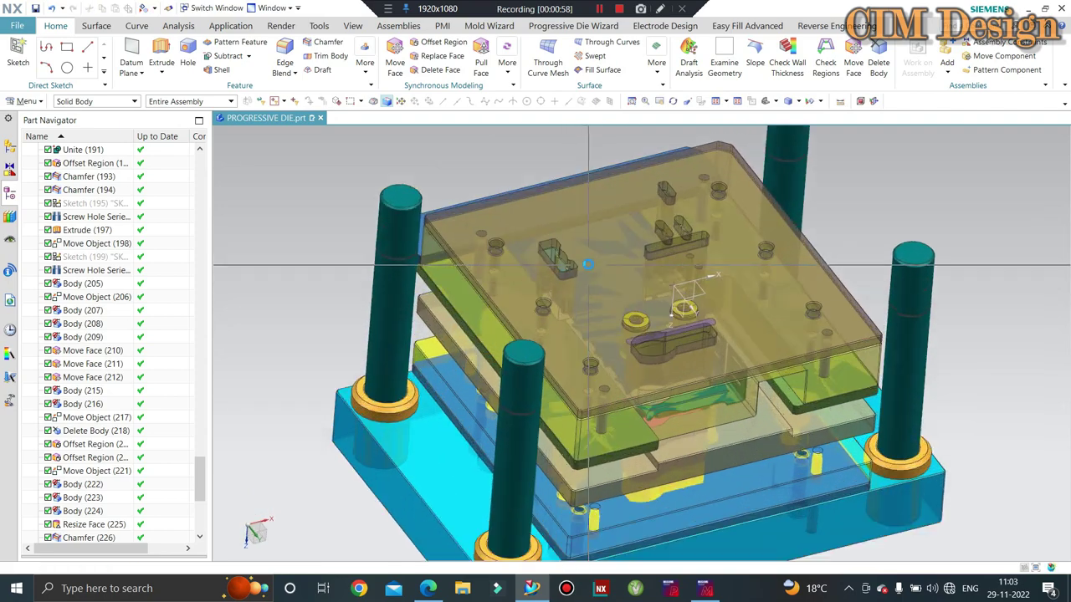
{"action": "scroll", "coordinate": [588, 264], "scroll_direction": "down", "scroll_amount": 3}
{"action": "mouse_move", "coordinate": [588, 264]}
{"action": "middle_mouse_down"}
{"action": "mouse_move", "coordinate": [613, 259]}
{"action": "mouse_move", "coordinate": [681, 400]}
{"action": "mouse_move", "coordinate": [549, 366]}
{"action": "mouse_move", "coordinate": [568, 351]}
{"action": "middle_mouse_up"}
{"action": "scroll", "coordinate": [612, 259], "scroll_direction": "up", "scroll_amount": 5}
{"action": "scroll", "coordinate": [612, 259], "scroll_direction": "down", "scroll_amount": 3}
{"action": "scroll", "coordinate": [682, 400], "scroll_direction": "up", "scroll_amount": 5}
{"action": "scroll", "coordinate": [682, 400], "scroll_direction": "down", "scroll_amount": 3}
{"action": "key", "text": "Home"}
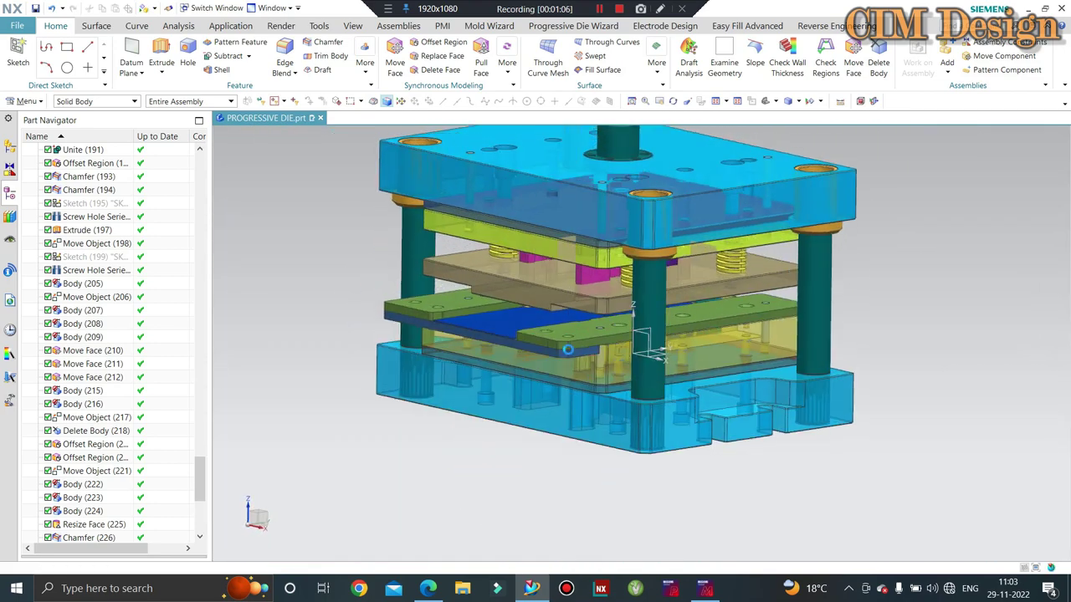
{"action": "mouse_move", "coordinate": [551, 324]}
{"action": "middle_mouse_down"}
{"action": "mouse_move", "coordinate": [917, 353]}
{"action": "mouse_move", "coordinate": [799, 369]}
{"action": "middle_mouse_up"}
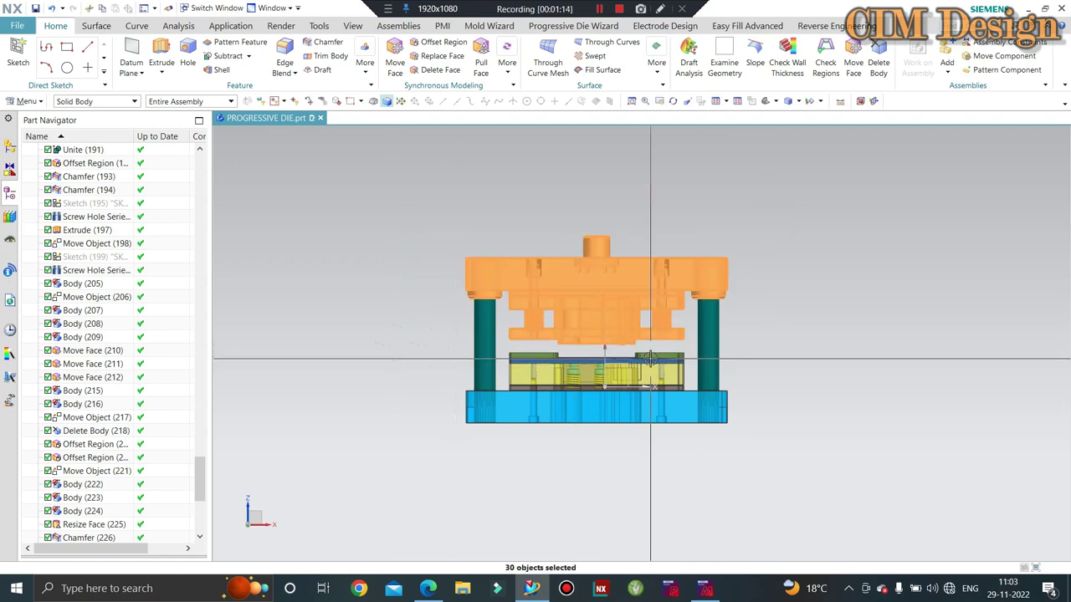
{"action": "key", "text": "ctrl+b"}
Hide the left green plate on the lower die
{"action": "mouse_move", "coordinate": [626, 322]}
{"action": "middle_mouse_down"}
{"action": "mouse_move", "coordinate": [594, 363]}
{"action": "mouse_move", "coordinate": [617, 363]}
{"action": "mouse_move", "coordinate": [611, 382]}
{"action": "mouse_move", "coordinate": [627, 363]}
{"action": "middle_mouse_up"}
{"action": "scroll", "coordinate": [732, 334], "scroll_direction": "up", "scroll_amount": 3}
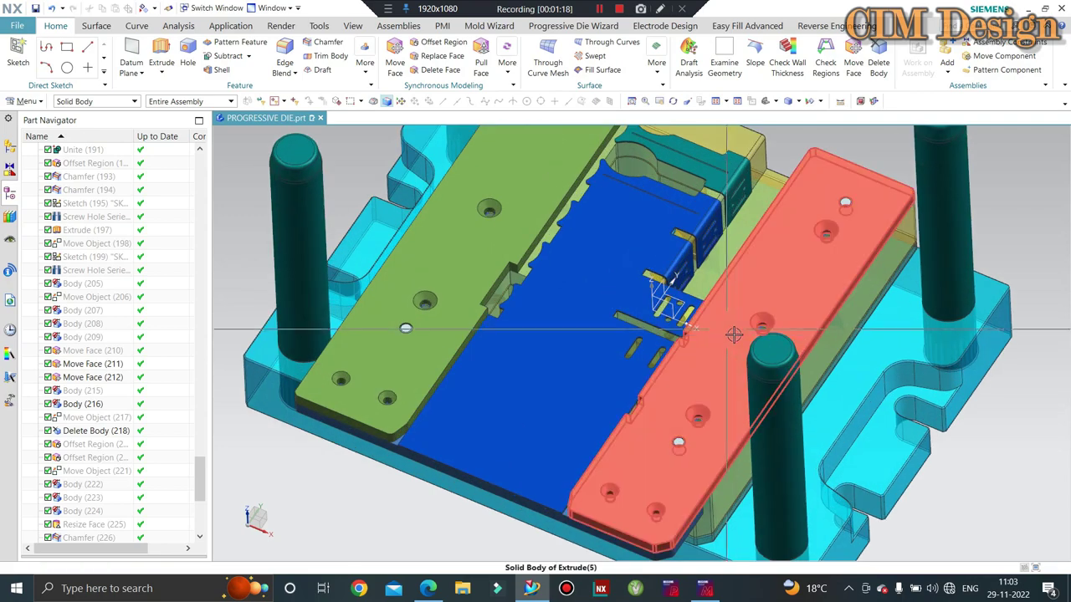
{"action": "mouse_move", "coordinate": [733, 335]}
{"action": "middle_mouse_down"}
{"action": "mouse_move", "coordinate": [733, 320]}
{"action": "mouse_move", "coordinate": [727, 351]}
{"action": "middle_mouse_up"}
{"action": "scroll", "coordinate": [728, 352], "scroll_direction": "down", "scroll_amount": 2}
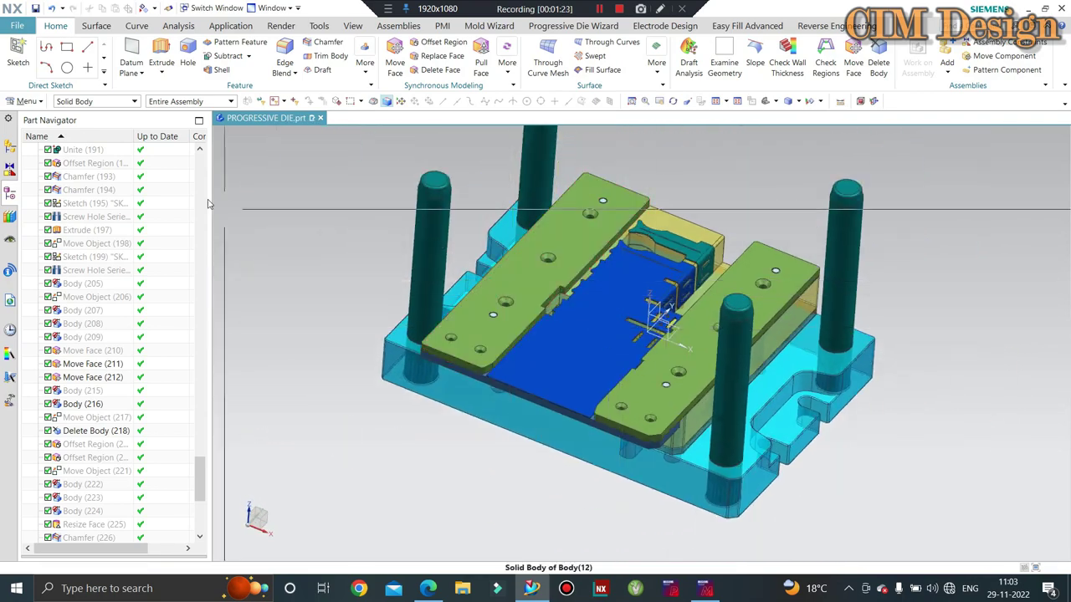
{"action": "left_click", "coordinate": [544, 267]}
{"action": "key", "text": "ctrl+b"}
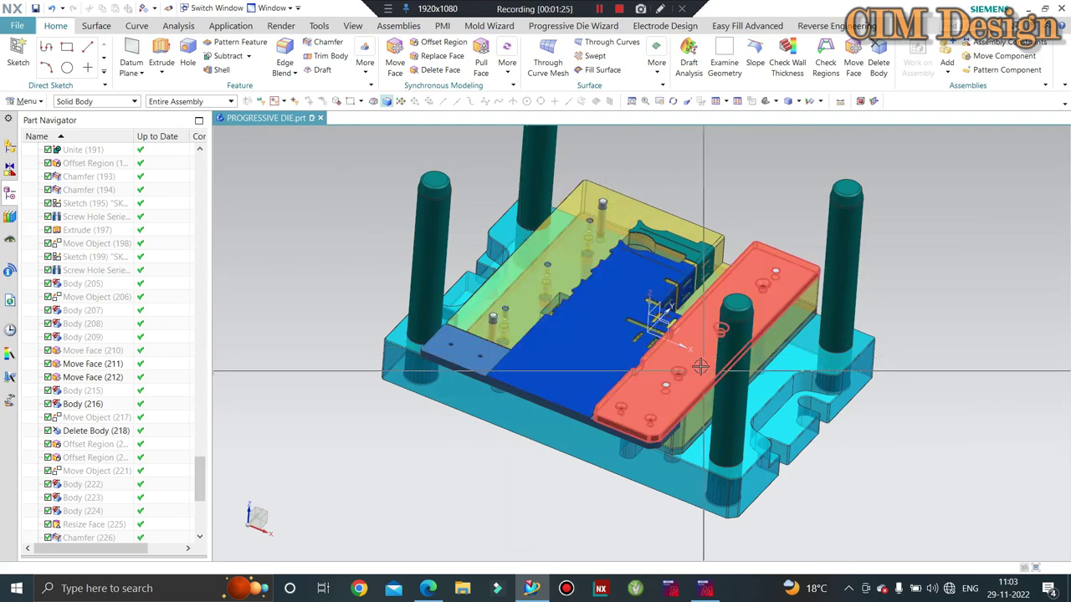
Orbit and zoom over the exposed lower die plate and its two ringed pockets
{"action": "mouse_move", "coordinate": [700, 366]}
{"action": "middle_mouse_down"}
{"action": "mouse_move", "coordinate": [632, 435]}
{"action": "mouse_move", "coordinate": [727, 262]}
{"action": "middle_mouse_up"}
{"action": "scroll", "coordinate": [727, 262], "scroll_direction": "up", "scroll_amount": 3}
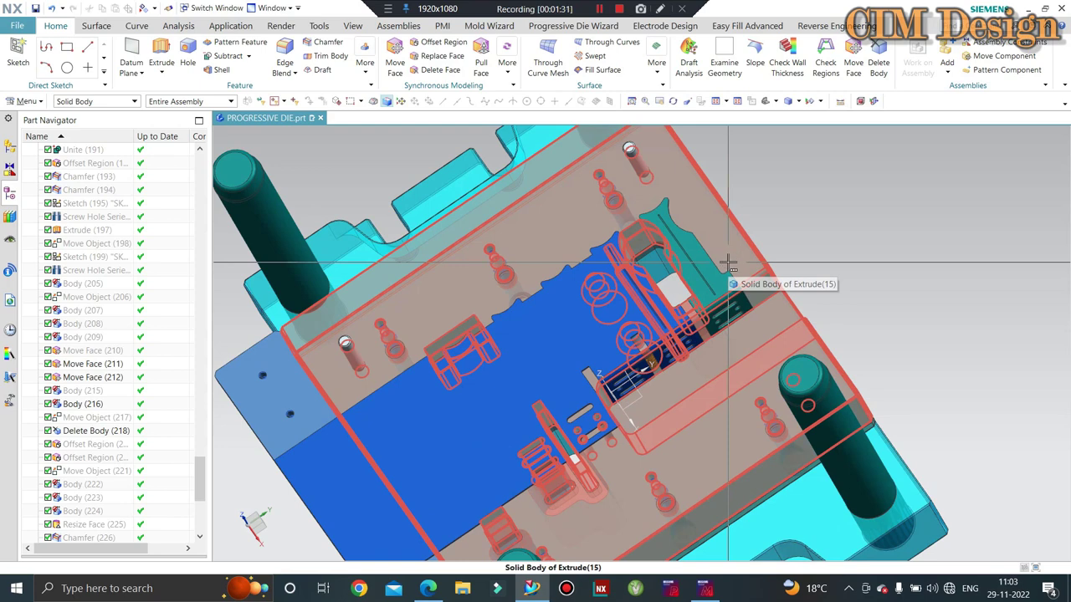
{"action": "mouse_move", "coordinate": [728, 262]}
{"action": "middle_mouse_down"}
{"action": "mouse_move", "coordinate": [669, 280]}
{"action": "mouse_move", "coordinate": [612, 319]}
{"action": "middle_mouse_up"}
{"action": "scroll", "coordinate": [669, 279], "scroll_direction": "down", "scroll_amount": 3}
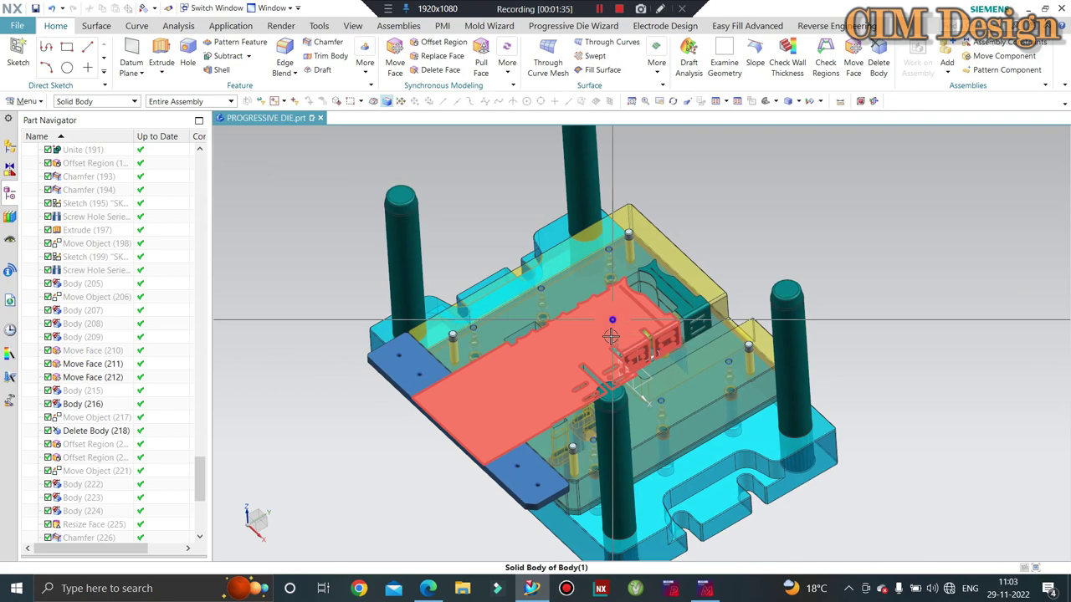
{"action": "scroll", "coordinate": [676, 341], "scroll_direction": "up", "scroll_amount": 3}
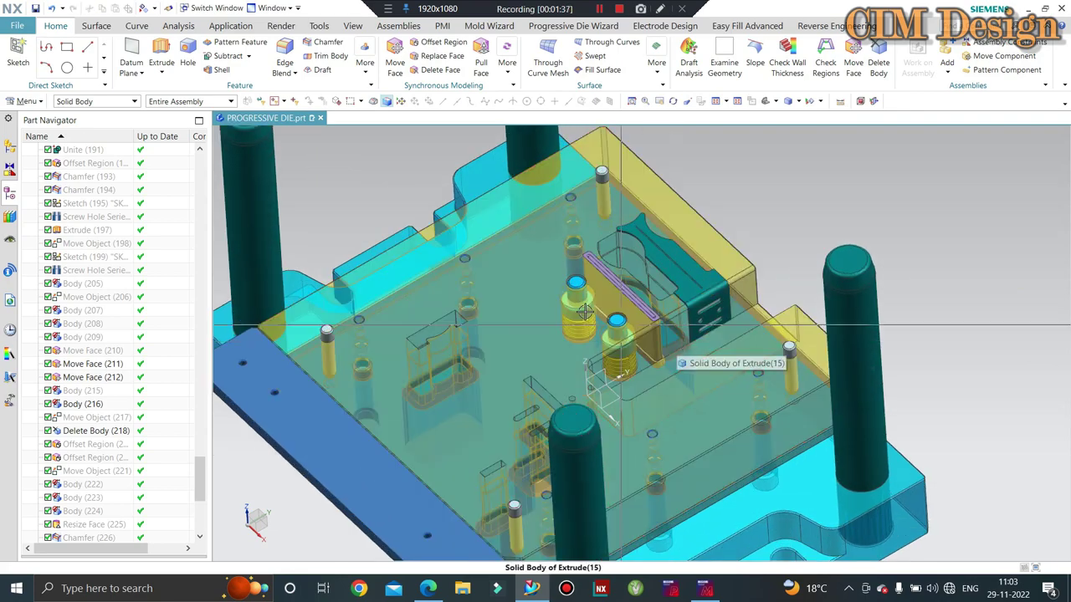
{"action": "scroll", "coordinate": [676, 342], "scroll_direction": "down", "scroll_amount": 3}
{"action": "mouse_move", "coordinate": [676, 341]}
{"action": "middle_mouse_down"}
{"action": "mouse_move", "coordinate": [595, 323]}
{"action": "mouse_move", "coordinate": [911, 322]}
{"action": "mouse_move", "coordinate": [867, 279]}
{"action": "mouse_move", "coordinate": [884, 203]}
{"action": "mouse_move", "coordinate": [692, 332]}
{"action": "middle_mouse_up"}
{"action": "scroll", "coordinate": [595, 323], "scroll_direction": "up", "scroll_amount": 3}
{"action": "scroll", "coordinate": [636, 323], "scroll_direction": "down", "scroll_amount": 3}
{"action": "scroll", "coordinate": [692, 332], "scroll_direction": "up", "scroll_amount": 3}
{"action": "scroll", "coordinate": [692, 332], "scroll_direction": "up", "scroll_amount": 2}
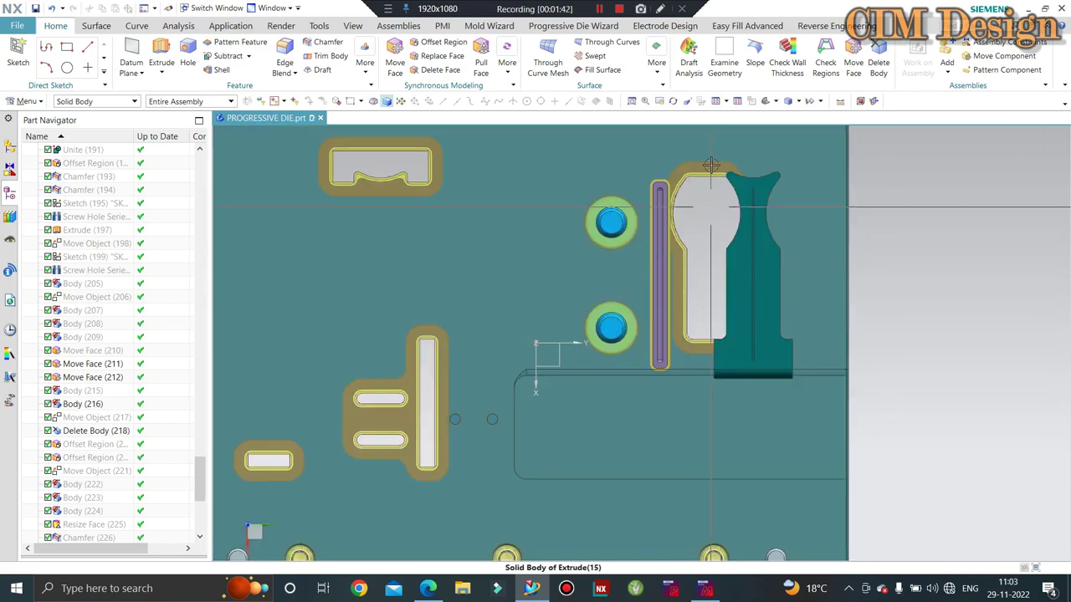
Delete the two blue ring bodies beside the long slot
{"action": "left_click", "coordinate": [880, 61]}
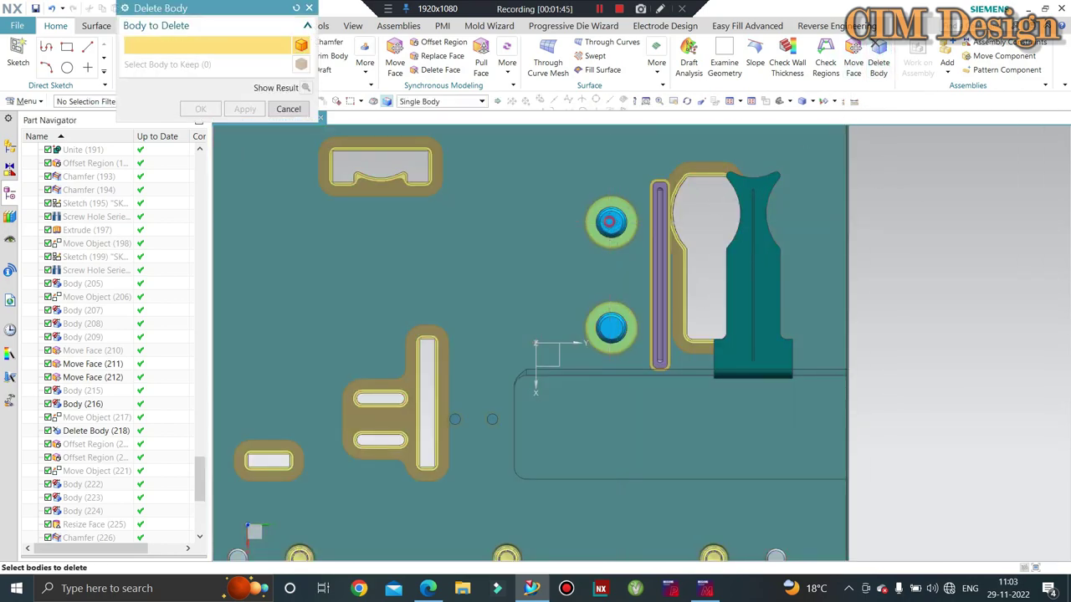
{"action": "left_click", "coordinate": [610, 222]}
{"action": "left_click", "coordinate": [609, 328]}
{"action": "middle_click", "coordinate": [561, 308]}
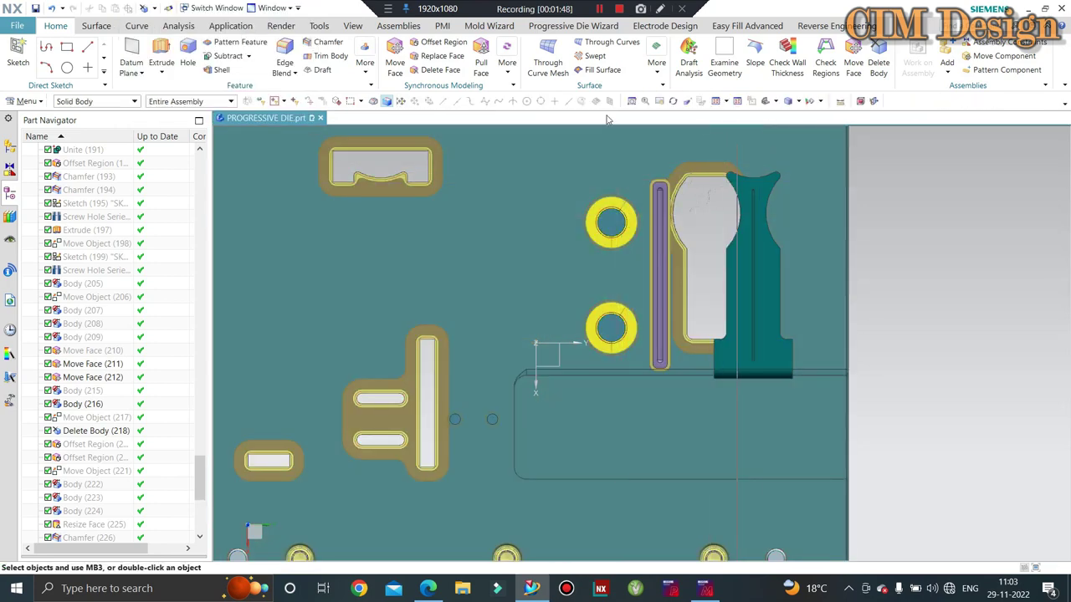
{"action": "scroll", "coordinate": [690, 169], "scroll_direction": "down", "scroll_amount": 1}
Delete the two yellow ring bodies as well
{"action": "left_click", "coordinate": [878, 60]}
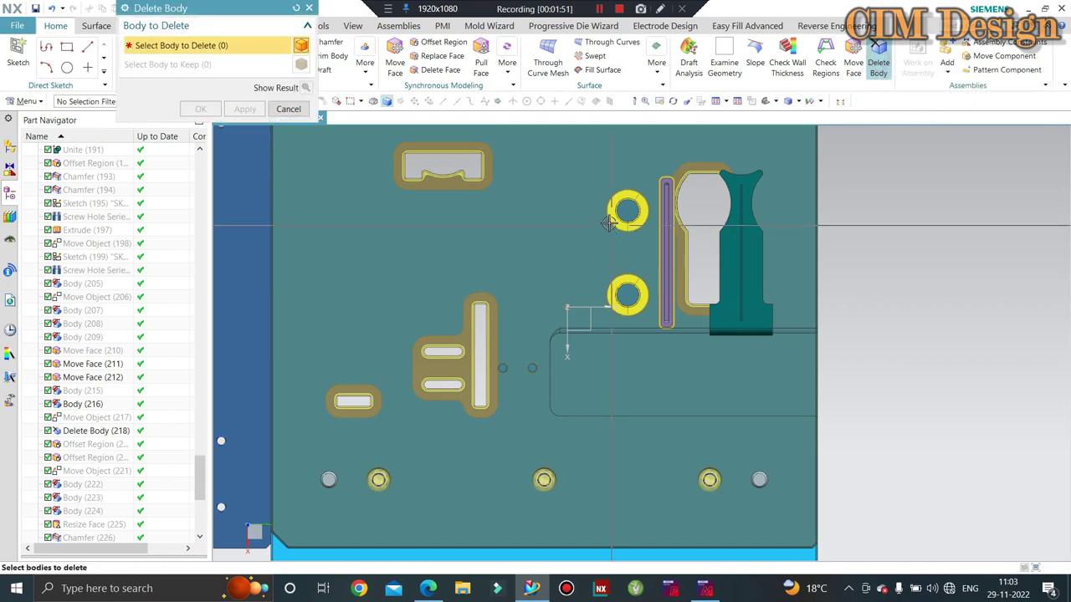
{"action": "middle_click_drag", "start_coordinate": [636, 318], "coordinate": [644, 322]}
{"action": "scroll", "coordinate": [644, 322], "scroll_direction": "up", "scroll_amount": 2}
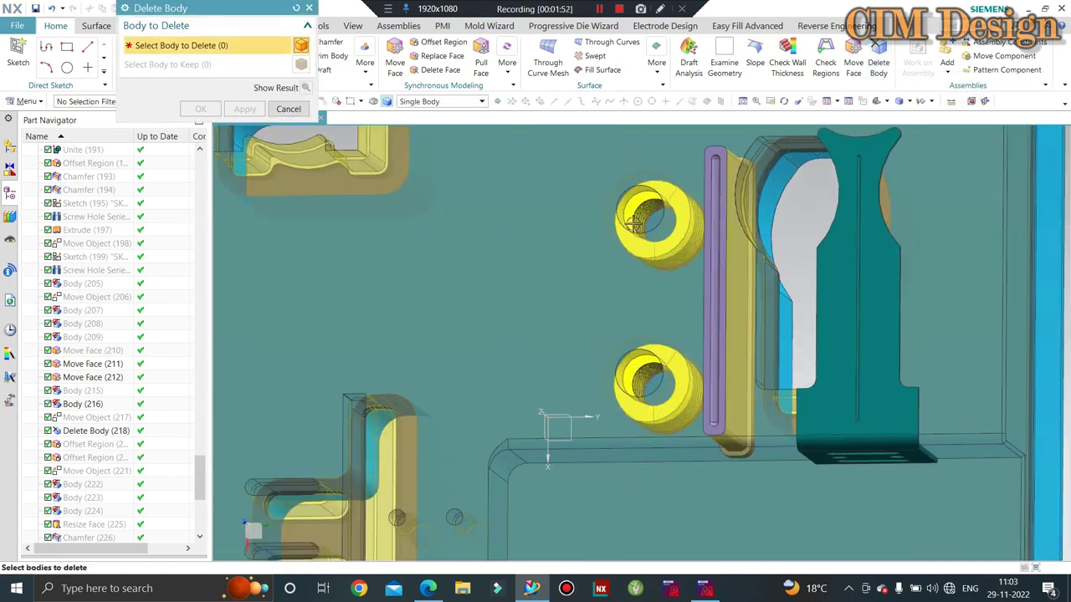
{"action": "middle_click", "coordinate": [634, 379]}
{"action": "scroll", "coordinate": [815, 346], "scroll_direction": "down", "scroll_amount": 3}
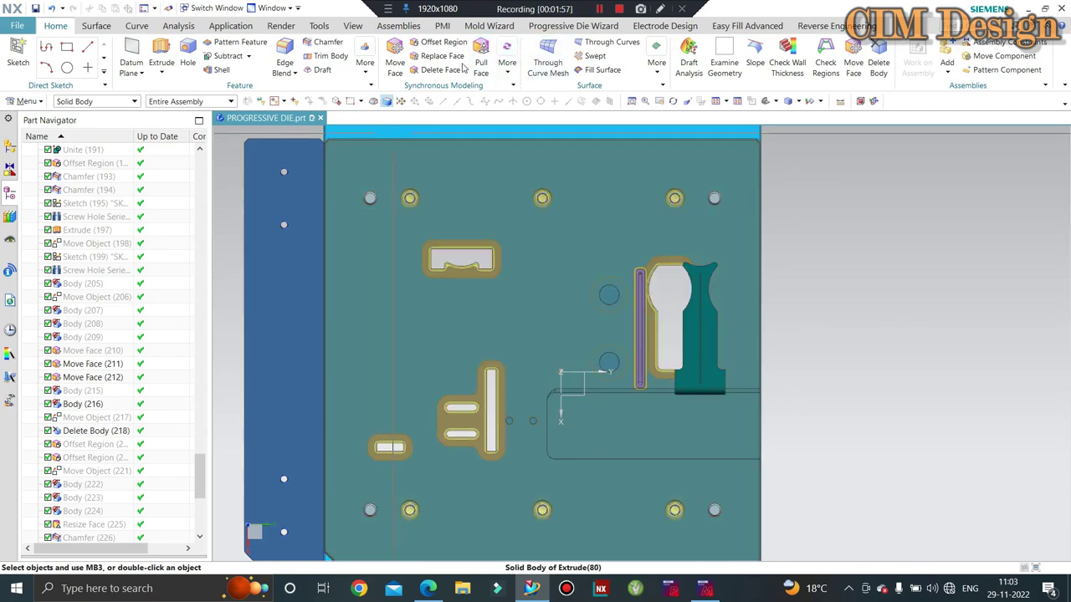
Delete the leftover hole faces from the die plate
{"action": "left_click", "coordinate": [441, 69]}
{"action": "scroll", "coordinate": [634, 266], "scroll_direction": "up", "scroll_amount": 3}
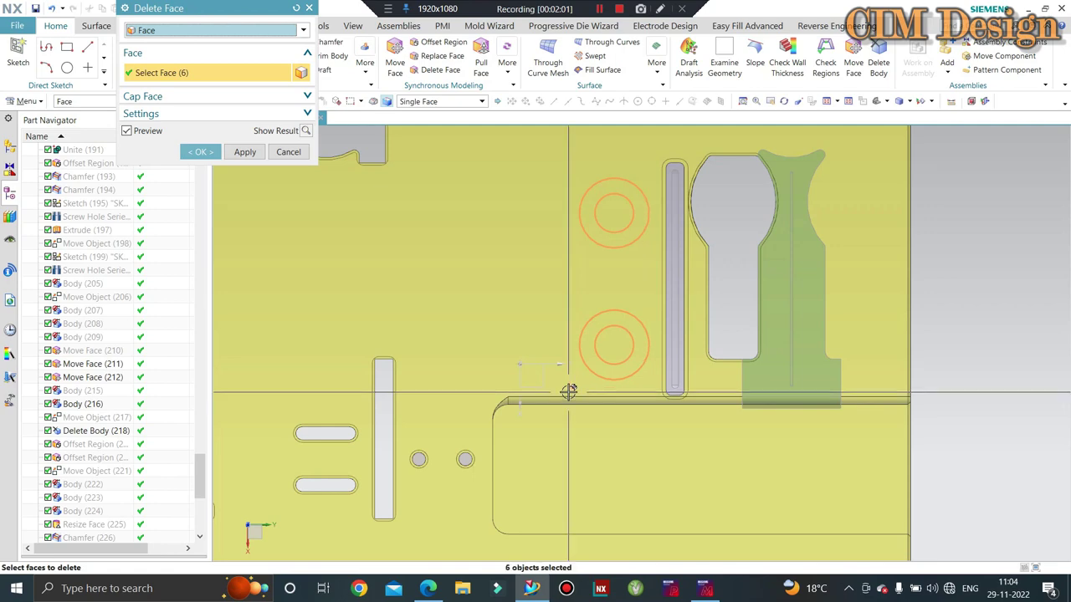
{"action": "middle_click", "coordinate": [570, 388]}
{"action": "scroll", "coordinate": [566, 376], "scroll_direction": "down", "scroll_amount": 3}
Orbit and zoom around the die to inspect the purple slotted insert by the keyhole cutout
{"action": "scroll", "coordinate": [689, 353], "scroll_direction": "down", "scroll_amount": 2}
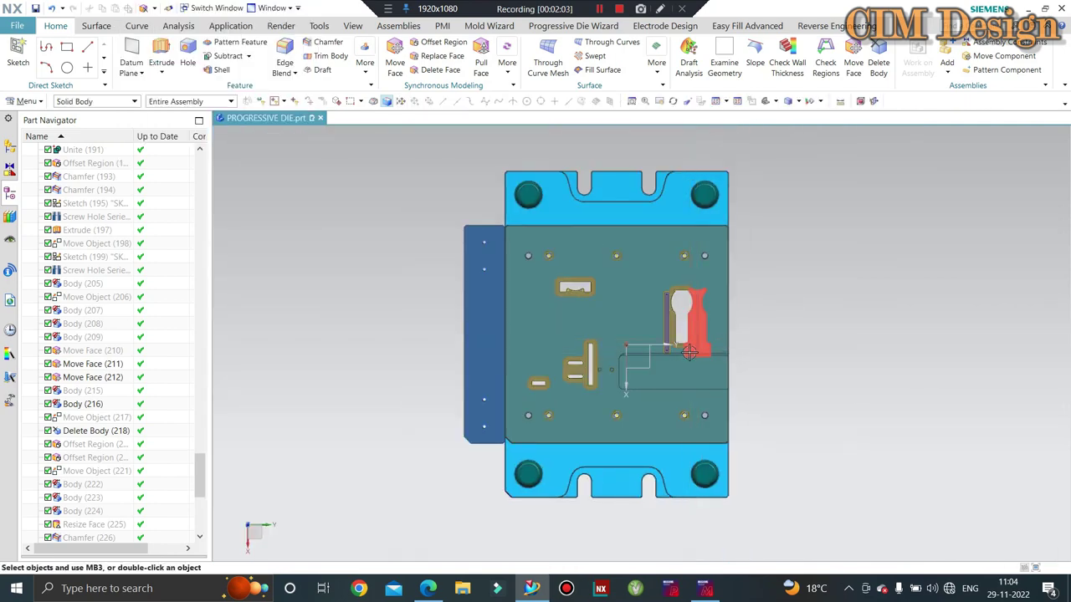
{"action": "middle_click_drag", "start_coordinate": [689, 353], "coordinate": [860, 370]}
{"action": "key", "text": "ctrl+alt+t"}
{"action": "scroll", "coordinate": [686, 356], "scroll_direction": "up", "scroll_amount": 2}
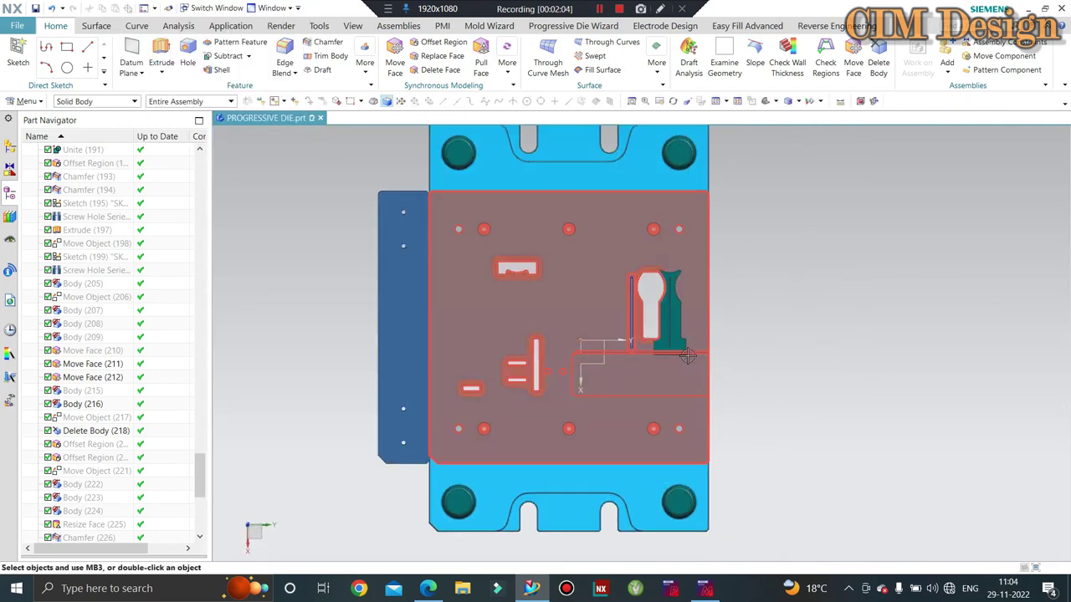
{"action": "middle_click_drag", "start_coordinate": [633, 358], "coordinate": [627, 369]}
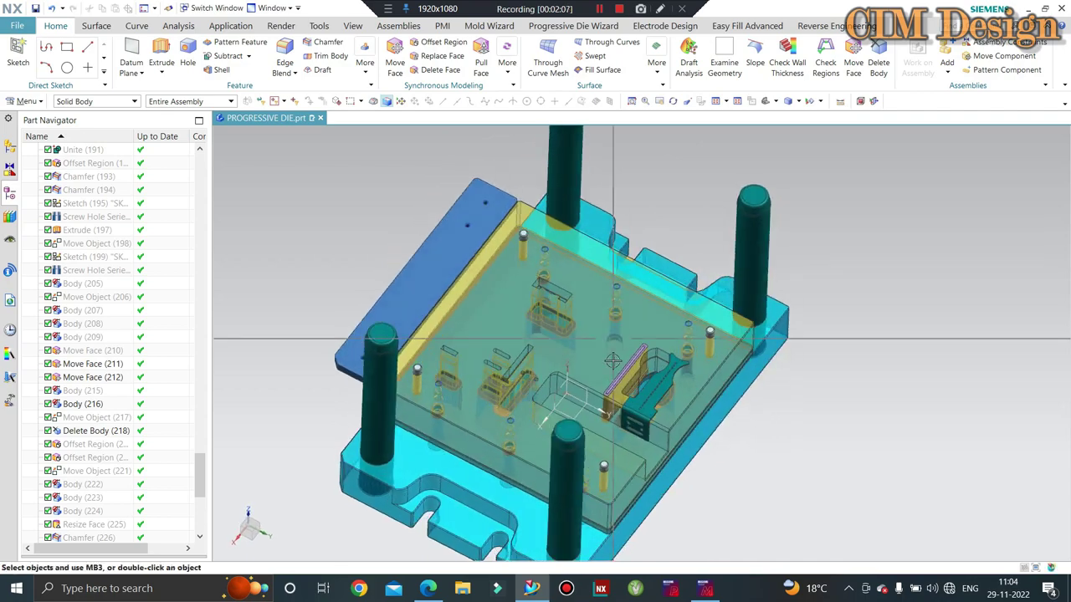
{"action": "scroll", "coordinate": [627, 369], "scroll_direction": "up", "scroll_amount": 3}
{"action": "scroll", "coordinate": [627, 369], "scroll_direction": "up", "scroll_amount": 3}
{"action": "scroll", "coordinate": [694, 293], "scroll_direction": "down", "scroll_amount": 5}
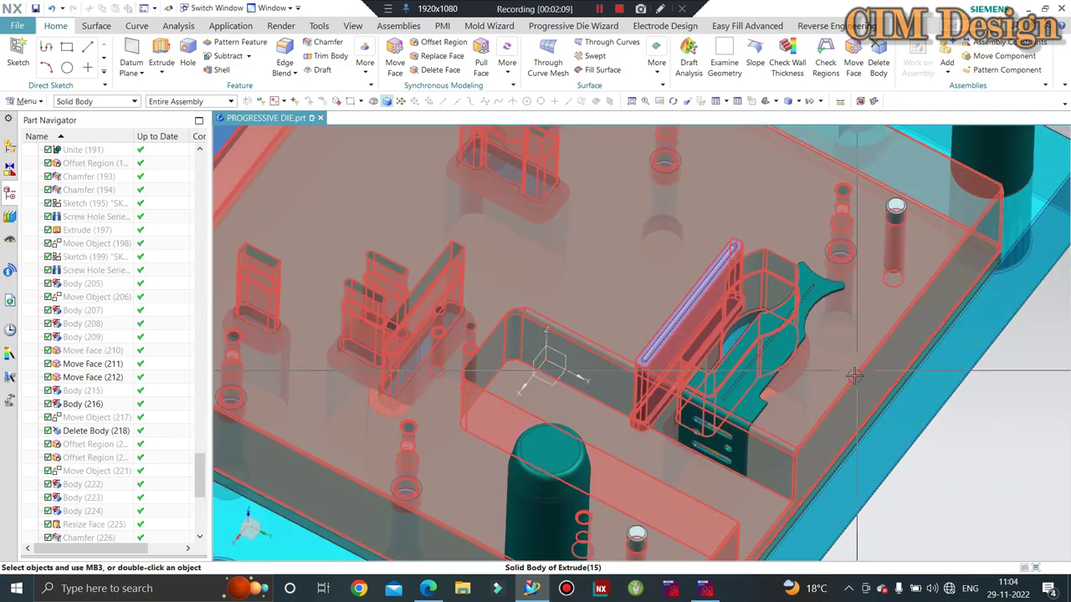
{"action": "scroll", "coordinate": [694, 301], "scroll_direction": "up", "scroll_amount": 5}
{"action": "scroll", "coordinate": [703, 255], "scroll_direction": "down", "scroll_amount": 2}
{"action": "scroll", "coordinate": [694, 251], "scroll_direction": "down", "scroll_amount": 2}
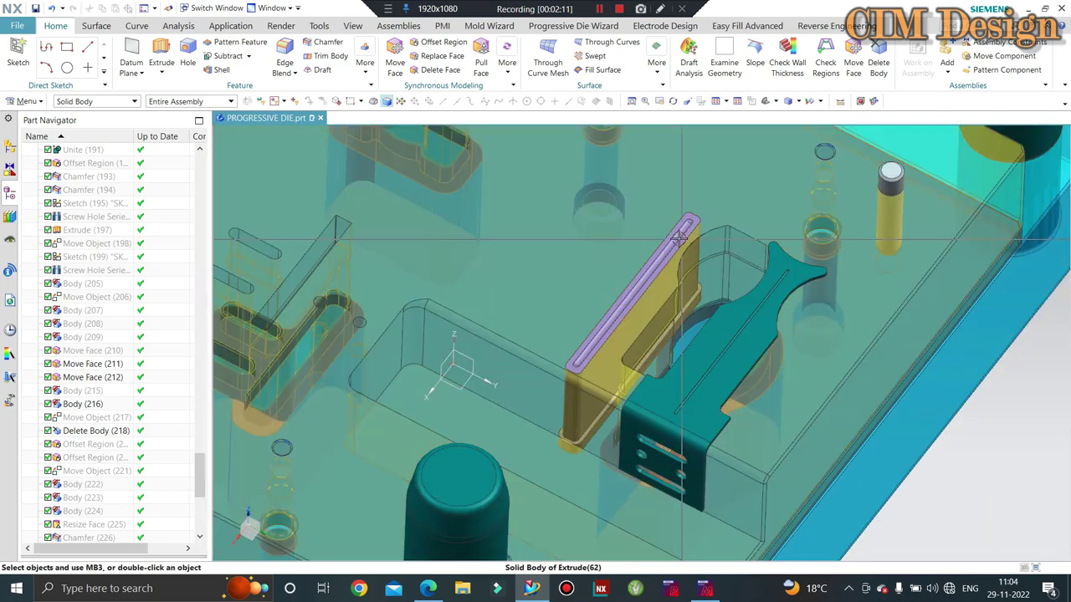
{"action": "scroll", "coordinate": [686, 248], "scroll_direction": "up", "scroll_amount": 5}
{"action": "scroll", "coordinate": [686, 248], "scroll_direction": "down", "scroll_amount": 1}
{"action": "scroll", "coordinate": [691, 224], "scroll_direction": "down", "scroll_amount": 2}
{"action": "scroll", "coordinate": [691, 225], "scroll_direction": "down", "scroll_amount": 2}
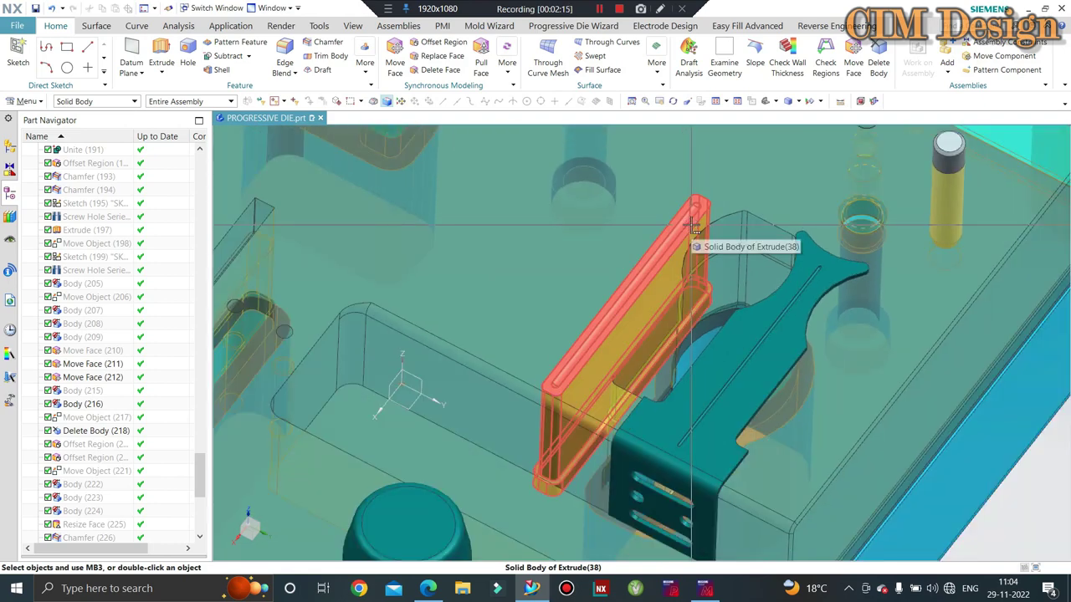
{"action": "scroll", "coordinate": [691, 243], "scroll_direction": "up", "scroll_amount": 2}
{"action": "scroll", "coordinate": [687, 191], "scroll_direction": "up", "scroll_amount": 2}
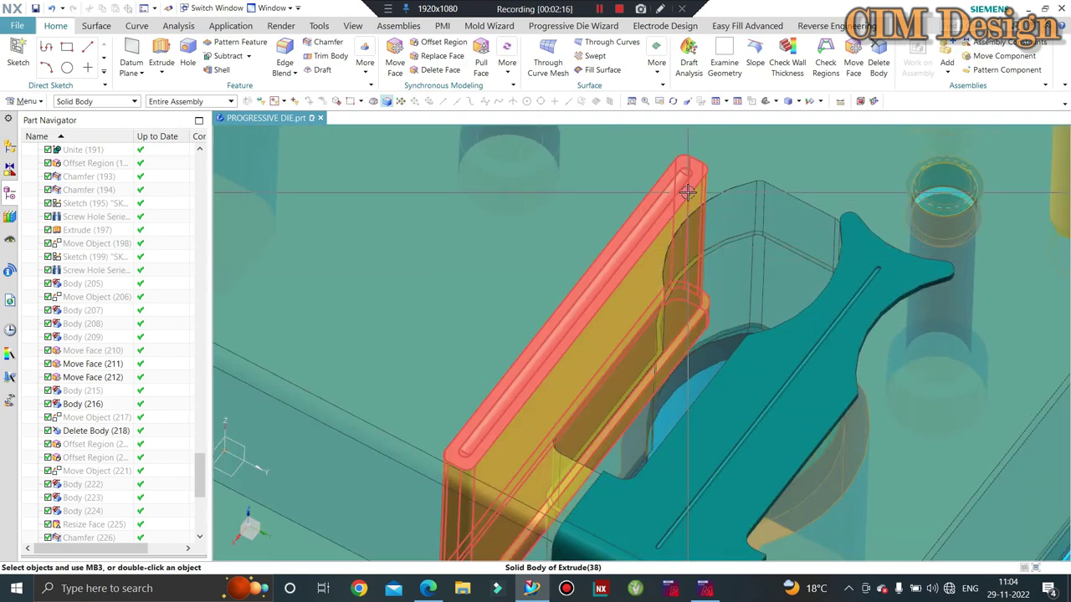
{"action": "scroll", "coordinate": [671, 191], "scroll_direction": "down", "scroll_amount": 2}
{"action": "scroll", "coordinate": [674, 200], "scroll_direction": "up", "scroll_amount": 3}
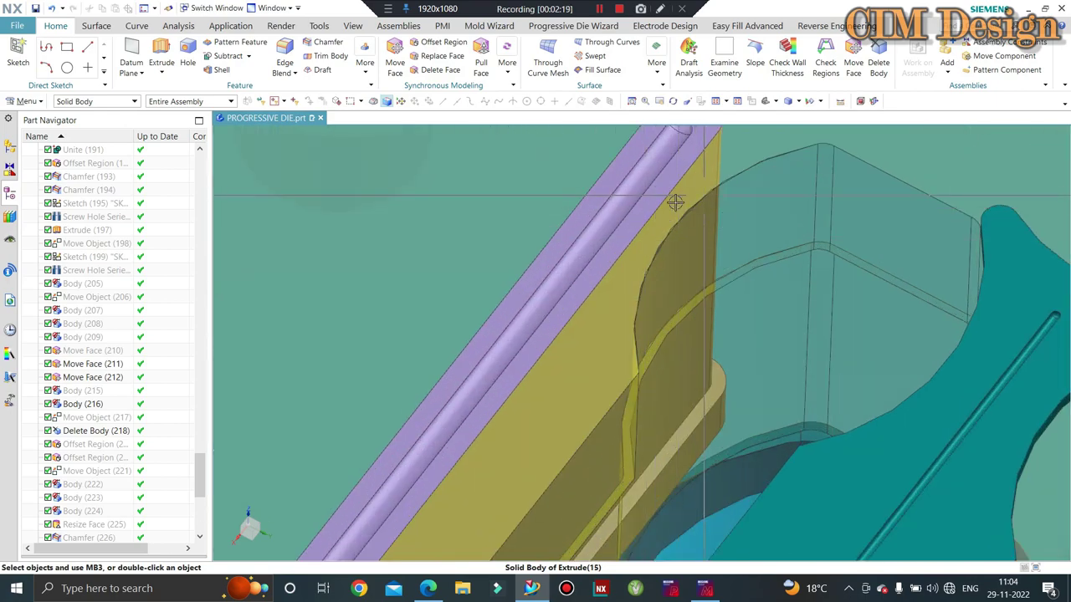
{"action": "scroll", "coordinate": [673, 203], "scroll_direction": "down", "scroll_amount": 3}
{"action": "scroll", "coordinate": [671, 288], "scroll_direction": "down", "scroll_amount": 2}
Switch to a straight top view and start Move Object with Ctrl+T
{"action": "middle_click_drag", "start_coordinate": [670, 288], "coordinate": [877, 315]}
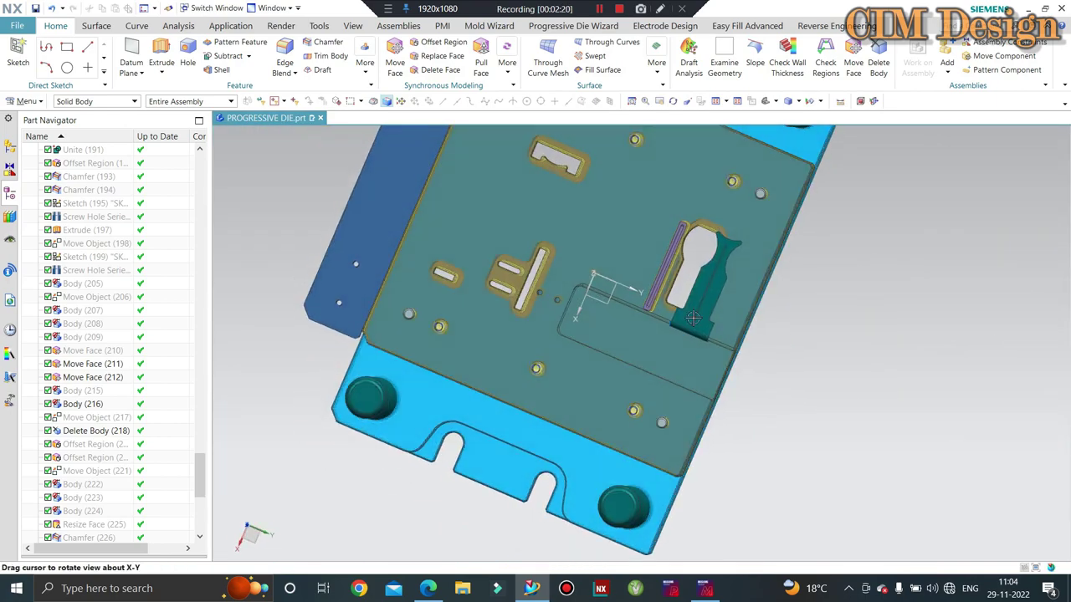
{"action": "key", "text": "F8"}
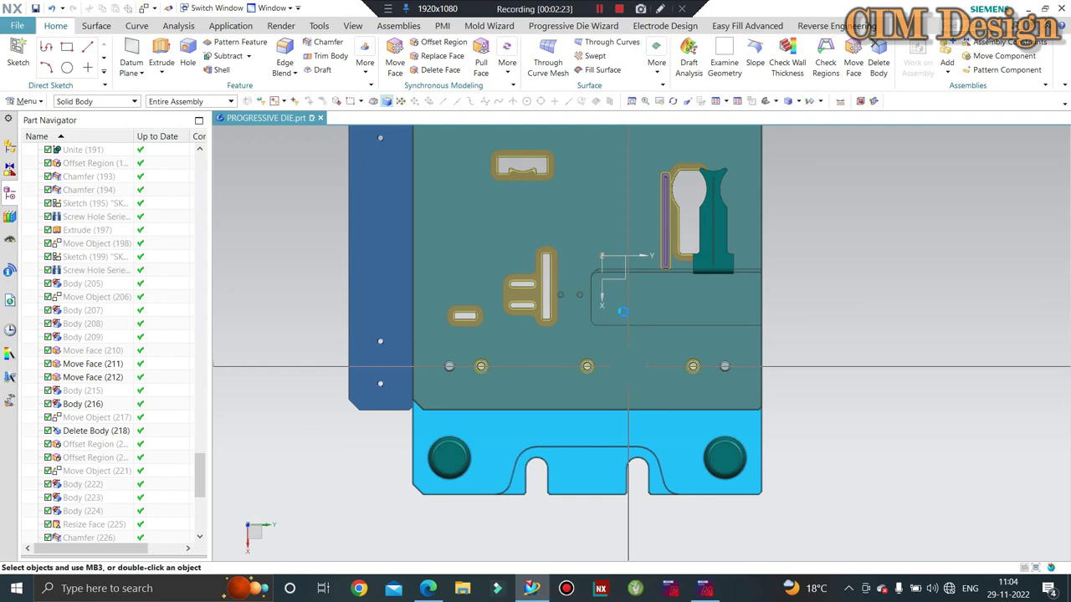
{"action": "key", "text": "ctrl+t"}
{"action": "scroll", "coordinate": [669, 177], "scroll_direction": "up", "scroll_amount": 4}
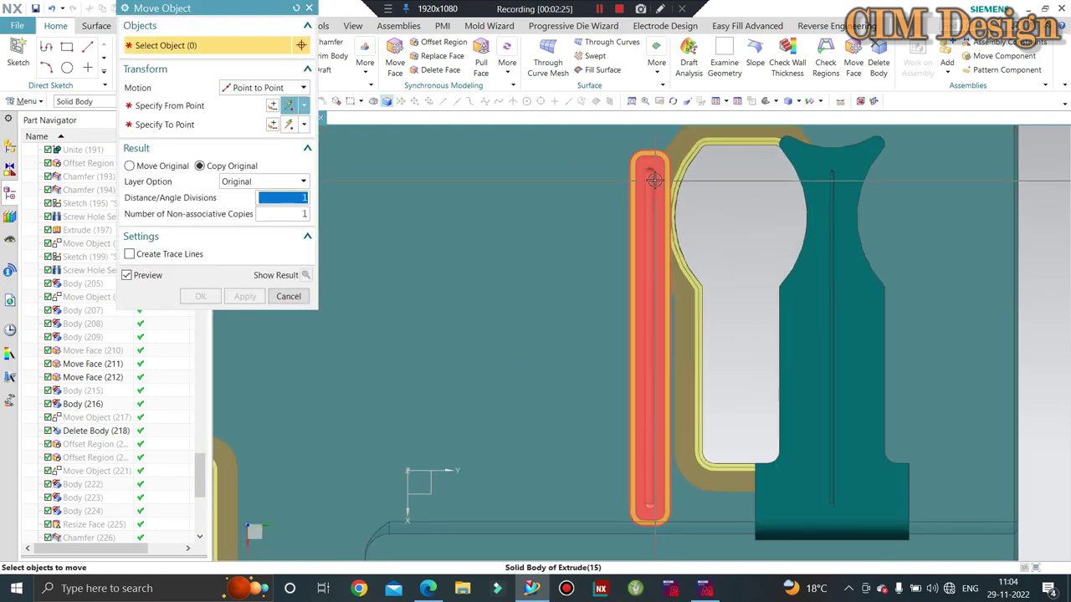
Copy the slotted insert by Distance, -45 mm along Y, keeping the original
{"action": "left_click", "coordinate": [182, 105]}
{"action": "left_click", "coordinate": [243, 87]}
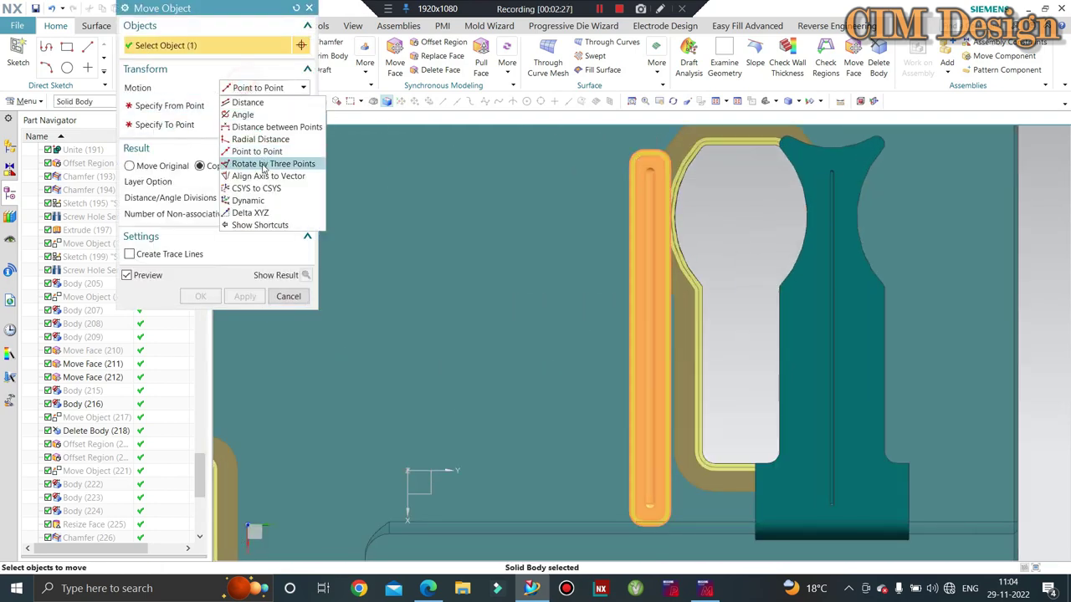
{"action": "left_click", "coordinate": [242, 99]}
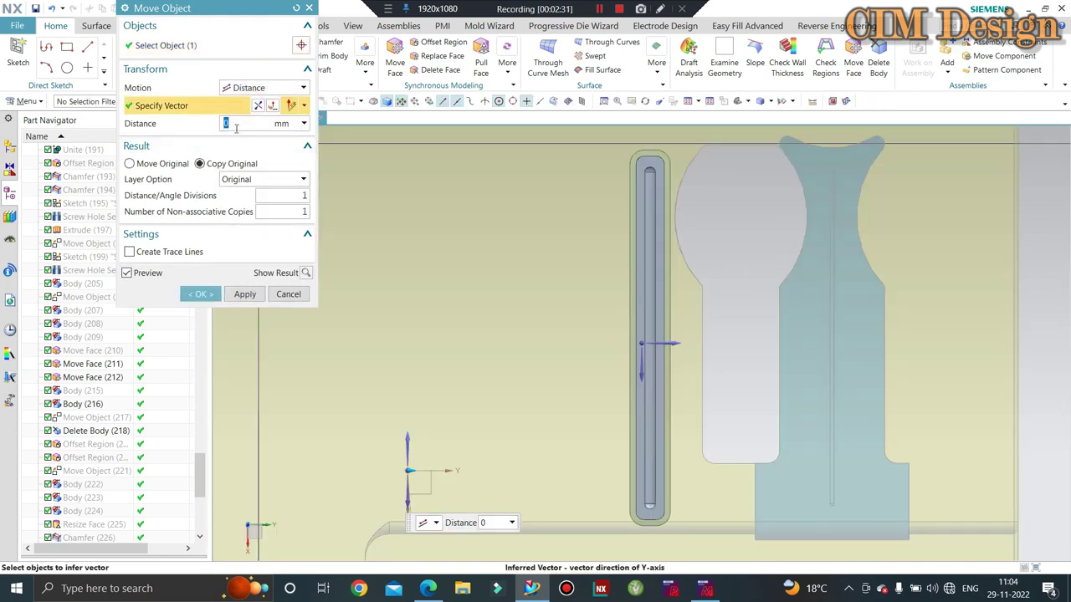
{"action": "type", "text": "-45"}
{"action": "key", "text": "Return"}
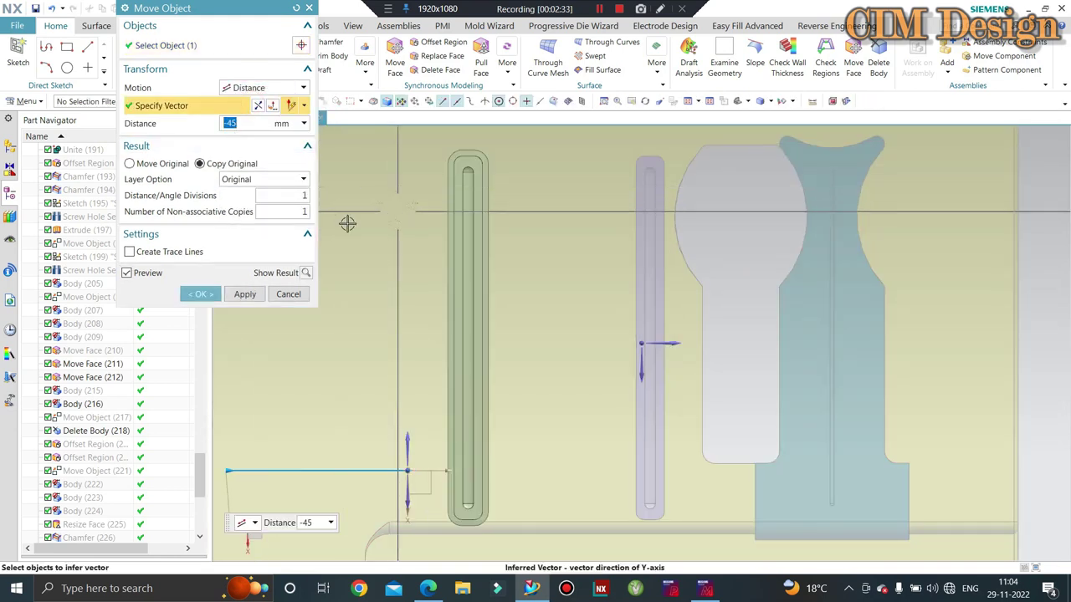
{"action": "left_click", "coordinate": [184, 298]}
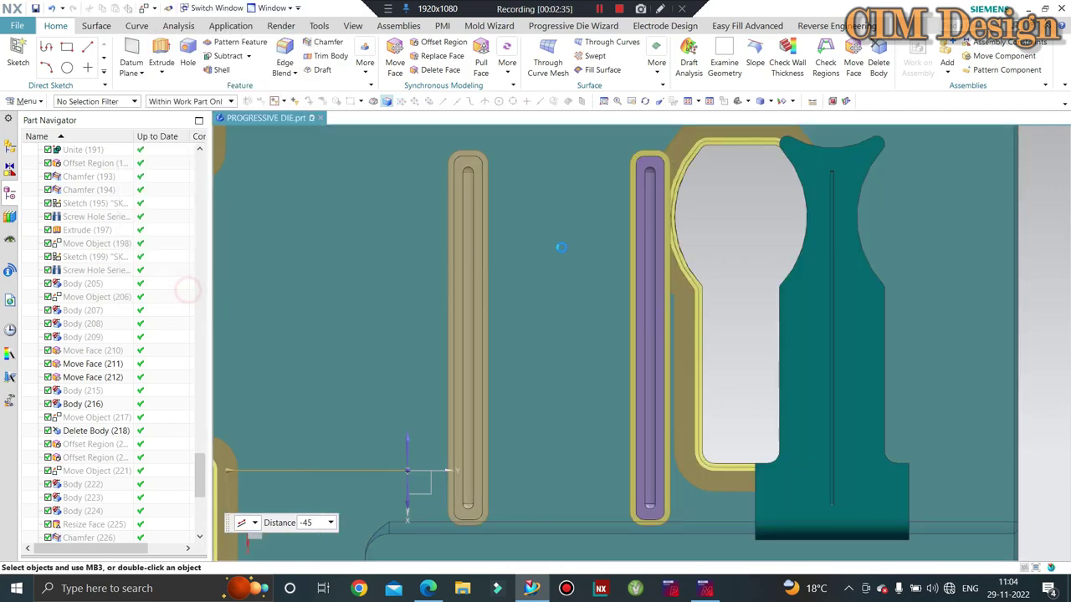
{"action": "mouse_move", "coordinate": [581, 286]}
{"action": "middle_mouse_down"}
{"action": "mouse_move", "coordinate": [577, 247]}
{"action": "mouse_move", "coordinate": [530, 395]}
{"action": "middle_mouse_up"}
{"action": "scroll", "coordinate": [544, 360], "scroll_direction": "down", "scroll_amount": 5}
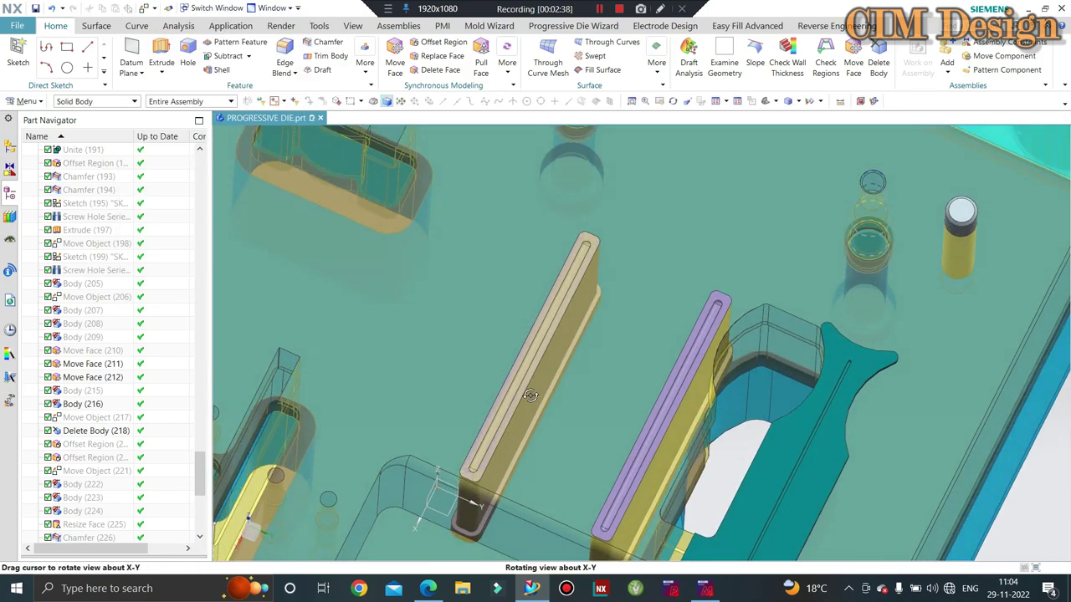
Subtract the copied insert from the target body, keeping the tool body
{"action": "left_click", "coordinate": [233, 85]}
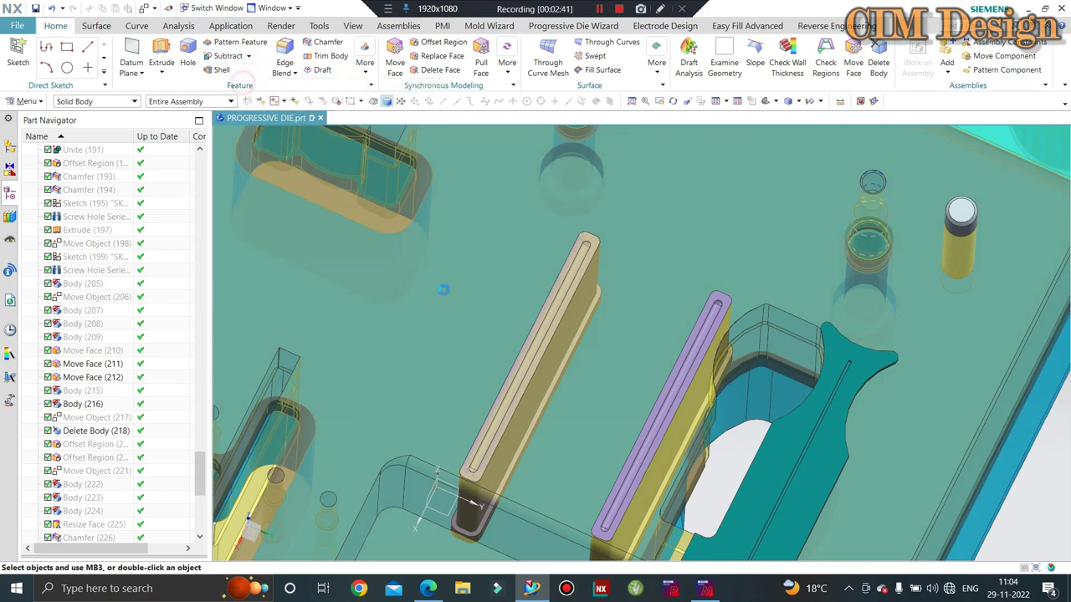
{"action": "left_click", "coordinate": [736, 314]}
{"action": "left_click", "coordinate": [533, 348]}
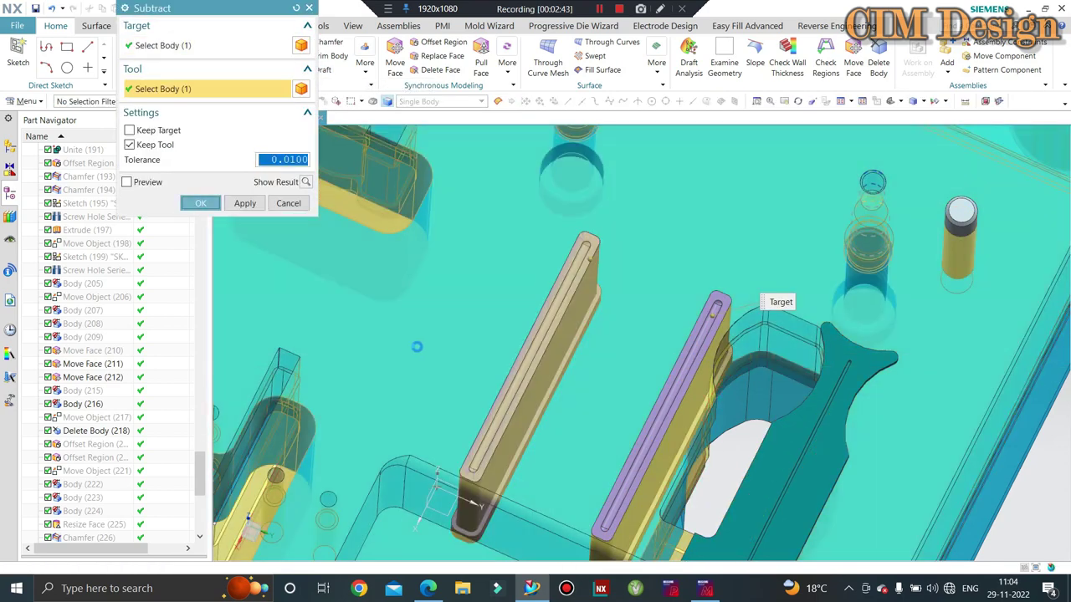
{"action": "middle_click", "coordinate": [439, 393]}
{"action": "middle_click_drag", "start_coordinate": [439, 393], "coordinate": [368, 135]}
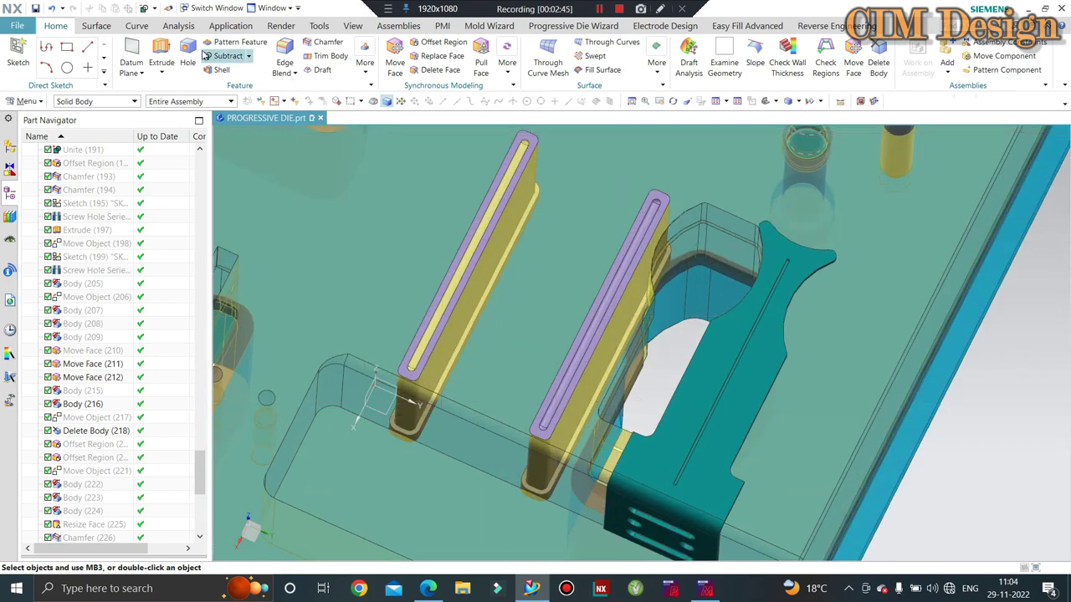
Unite the copied insert into the target body and start Delete Body on the leftover
{"action": "left_click", "coordinate": [228, 71]}
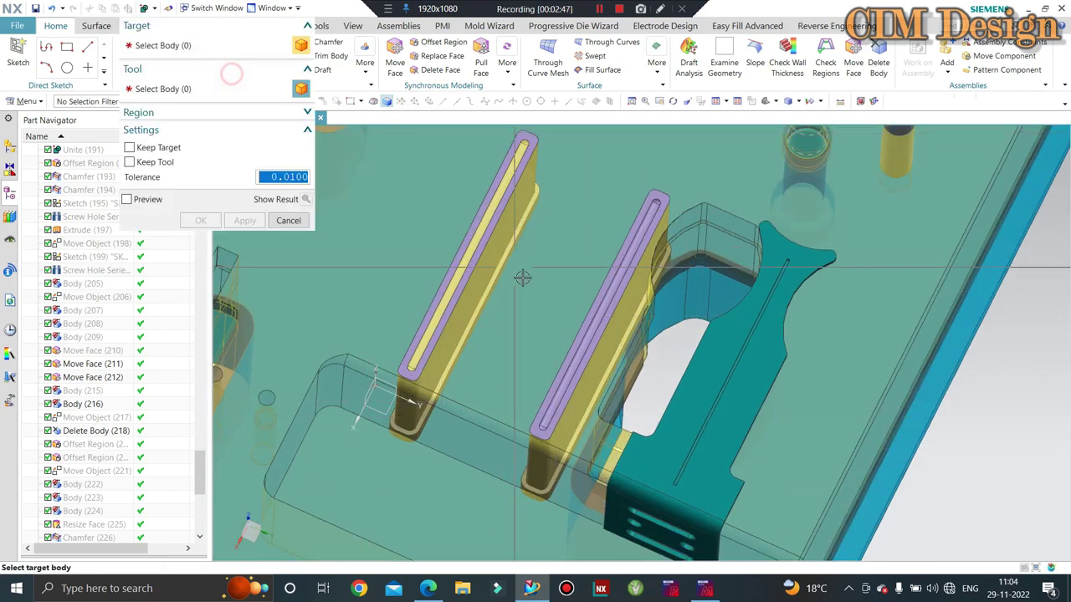
{"action": "left_click", "coordinate": [351, 268]}
{"action": "left_click", "coordinate": [570, 345]}
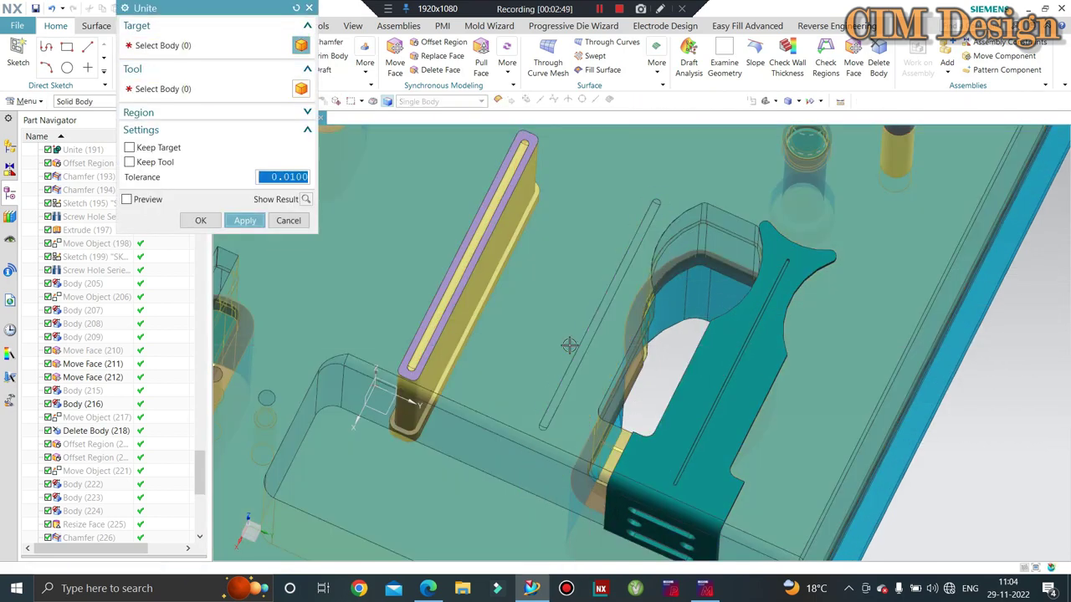
{"action": "middle_click", "coordinate": [570, 346]}
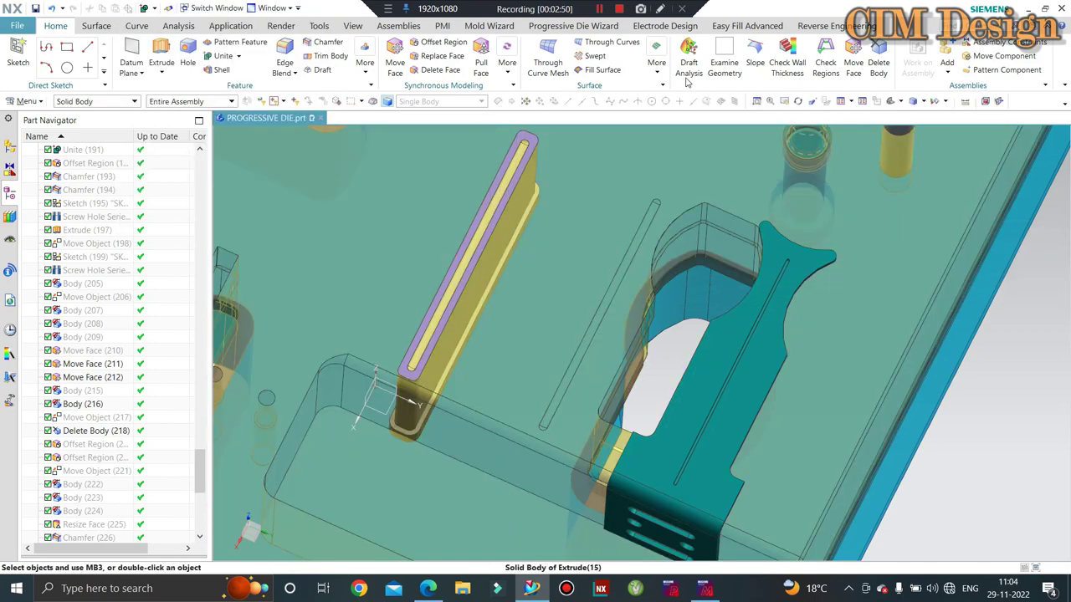
{"action": "left_click", "coordinate": [878, 63]}
{"action": "scroll", "coordinate": [477, 242], "scroll_direction": "down", "scroll_amount": 3}
Delete the leftover body inside the slotted insert with Delete Body
{"action": "left_click", "coordinate": [467, 239]}
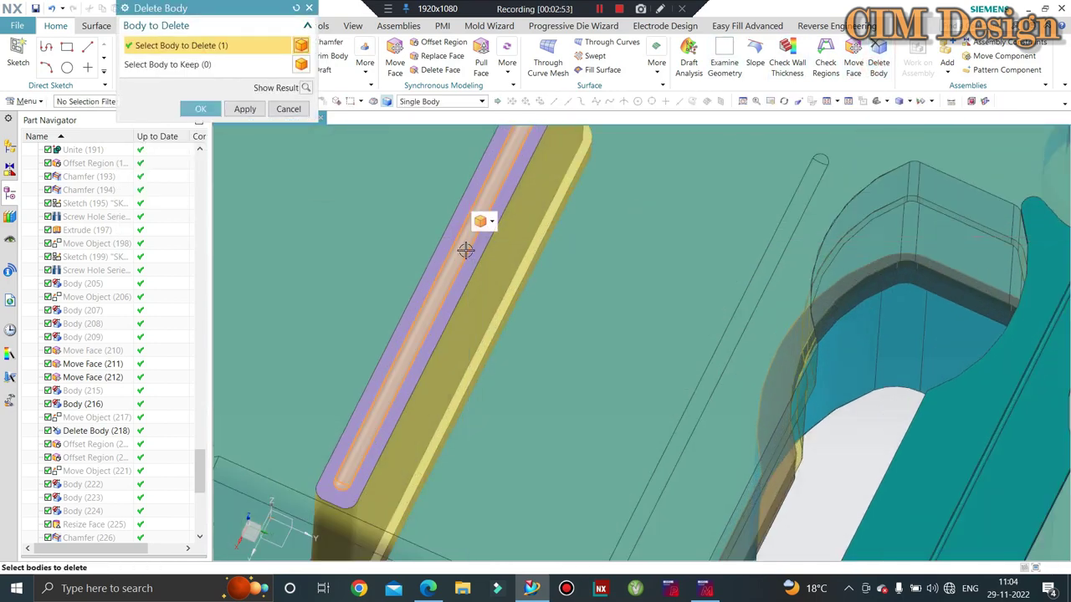
{"action": "middle_click", "coordinate": [468, 248]}
{"action": "scroll", "coordinate": [497, 258], "scroll_direction": "up", "scroll_amount": 3}
{"action": "scroll", "coordinate": [550, 277], "scroll_direction": "up", "scroll_amount": 3}
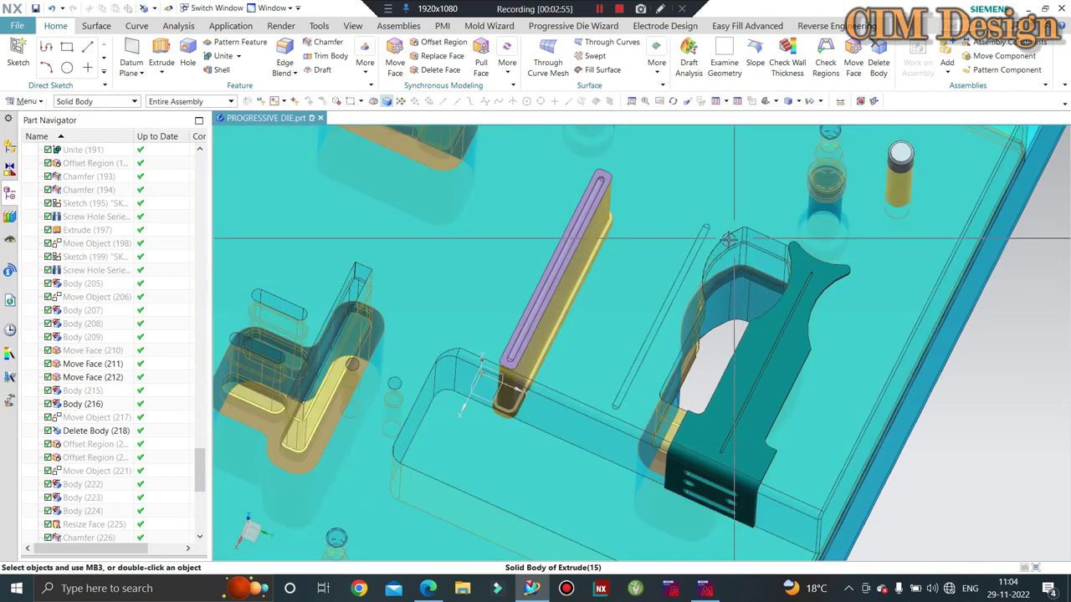
{"action": "scroll", "coordinate": [618, 393], "scroll_direction": "up", "scroll_amount": 3}
{"action": "scroll", "coordinate": [602, 385], "scroll_direction": "down", "scroll_amount": 3}
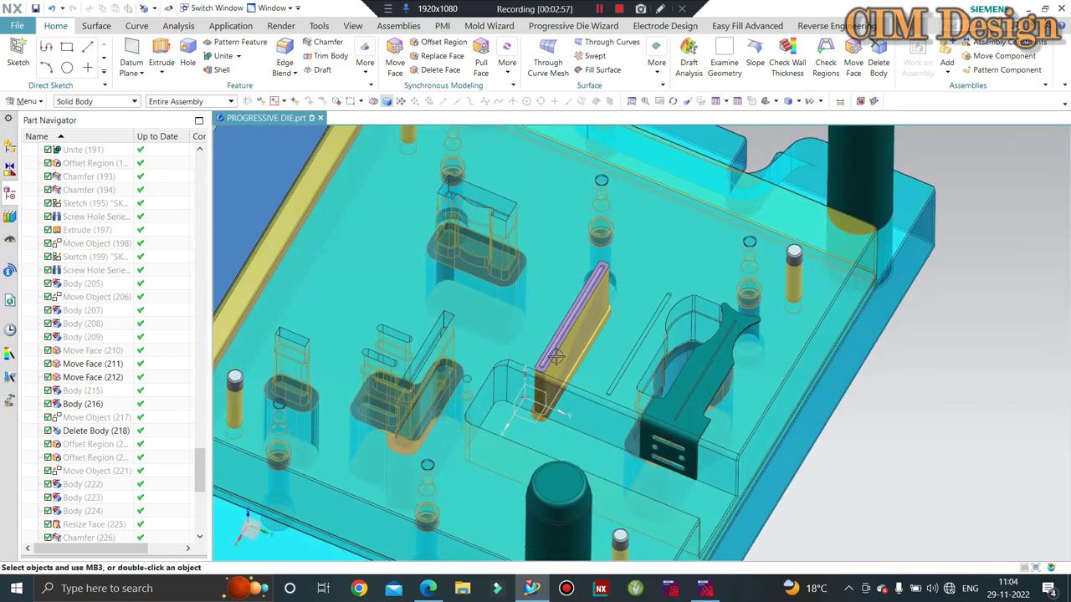
{"action": "scroll", "coordinate": [550, 366], "scroll_direction": "down", "scroll_amount": 3}
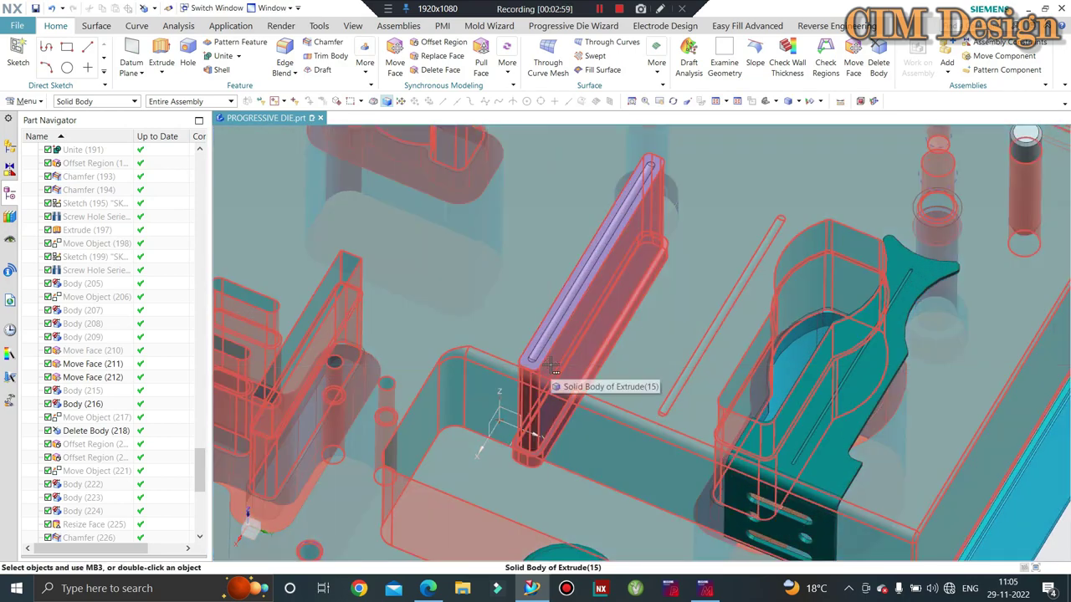
{"action": "scroll", "coordinate": [552, 349], "scroll_direction": "up", "scroll_amount": 3}
Orbit and zoom the die toward a top-down view
{"action": "middle_click_drag", "start_coordinate": [593, 375], "coordinate": [834, 325]}
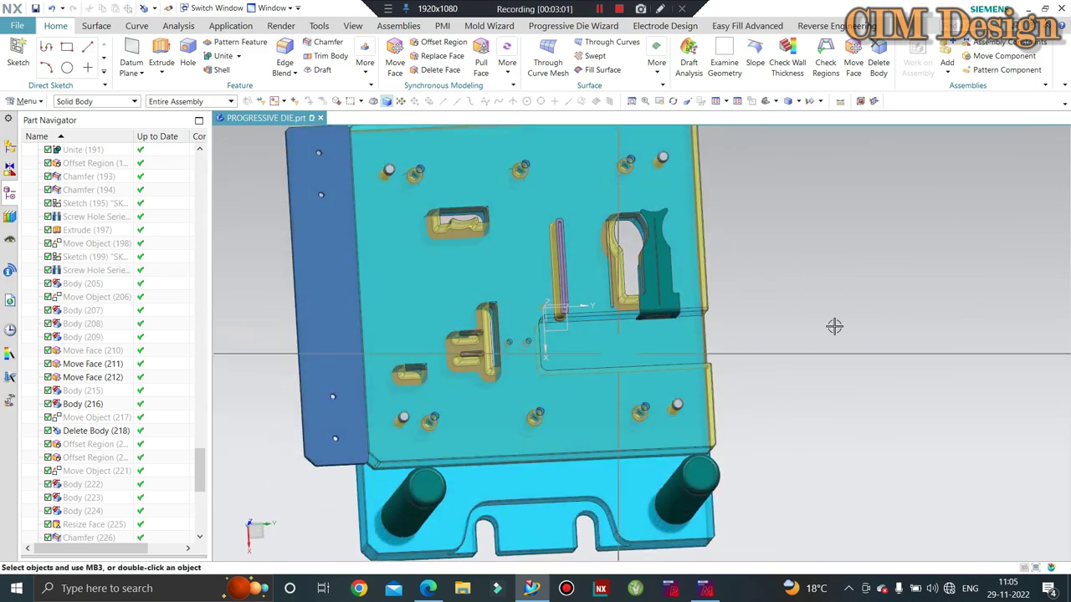
{"action": "scroll", "coordinate": [734, 308], "scroll_direction": "down", "scroll_amount": 2}
{"action": "scroll", "coordinate": [735, 309], "scroll_direction": "up", "scroll_amount": 3}
{"action": "scroll", "coordinate": [518, 298], "scroll_direction": "down", "scroll_amount": 3}
{"action": "scroll", "coordinate": [519, 298], "scroll_direction": "down", "scroll_amount": 2}
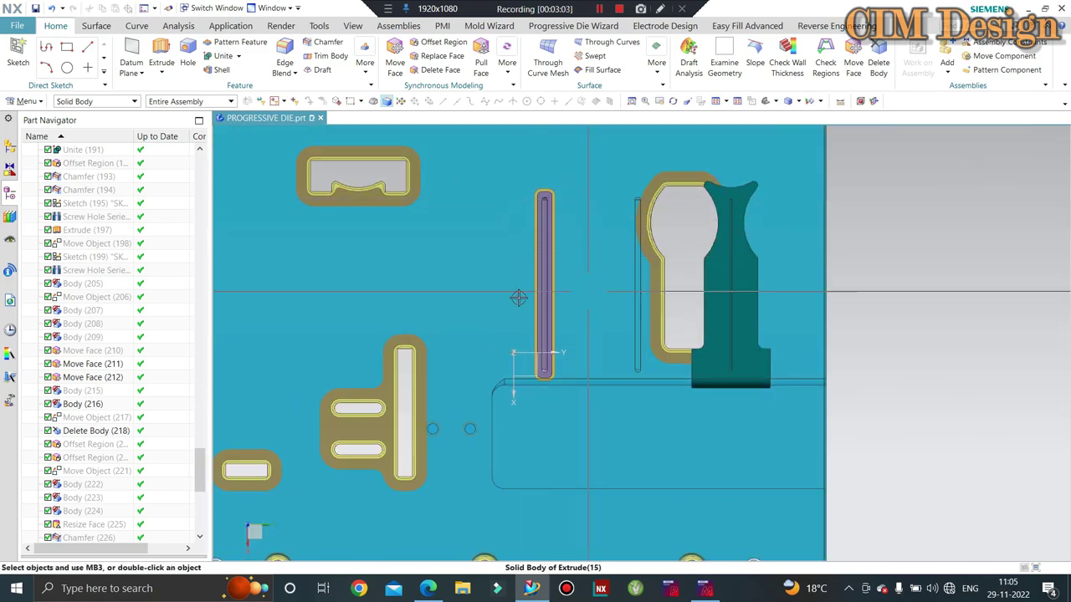
{"action": "scroll", "coordinate": [591, 297], "scroll_direction": "up", "scroll_amount": 3}
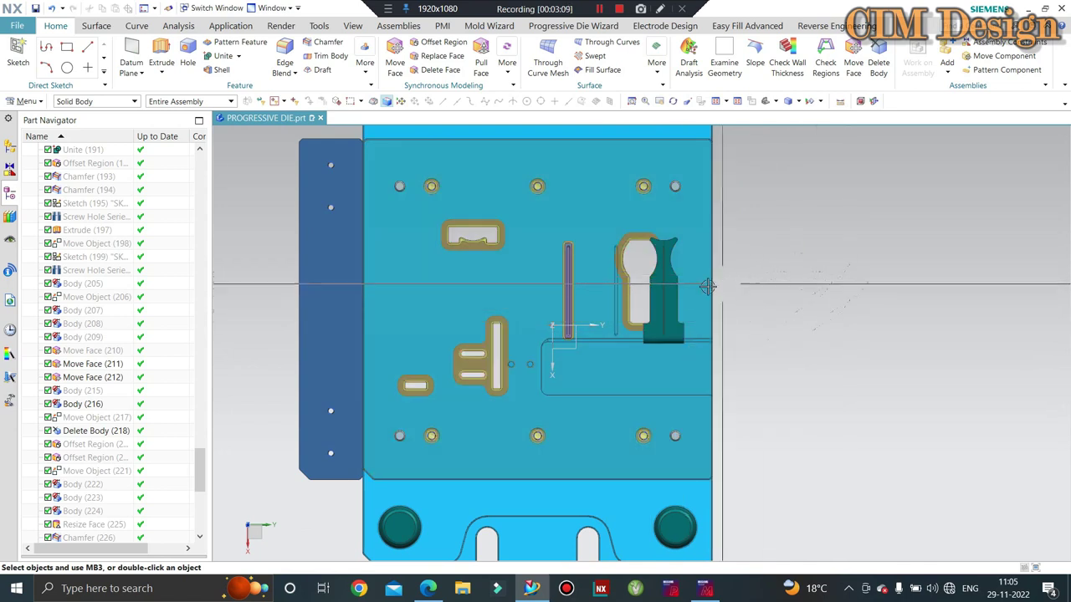
Start an extrusion, tilt the model, then cancel it without creating anything
{"action": "left_click", "coordinate": [162, 52]}
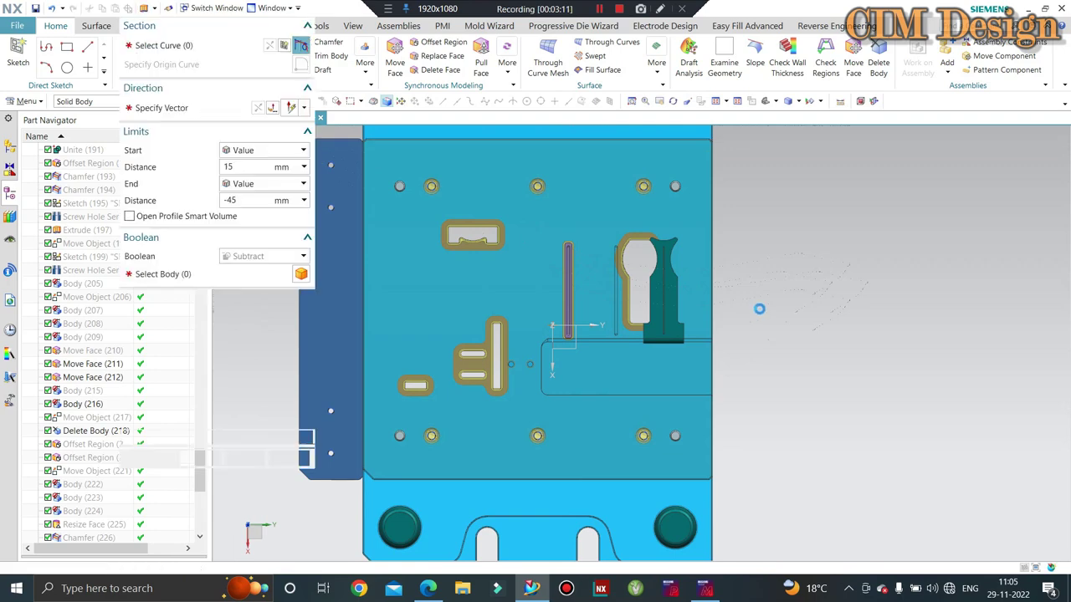
{"action": "scroll", "coordinate": [903, 318], "scroll_direction": "up", "scroll_amount": 2}
{"action": "scroll", "coordinate": [687, 296], "scroll_direction": "down", "scroll_amount": 2}
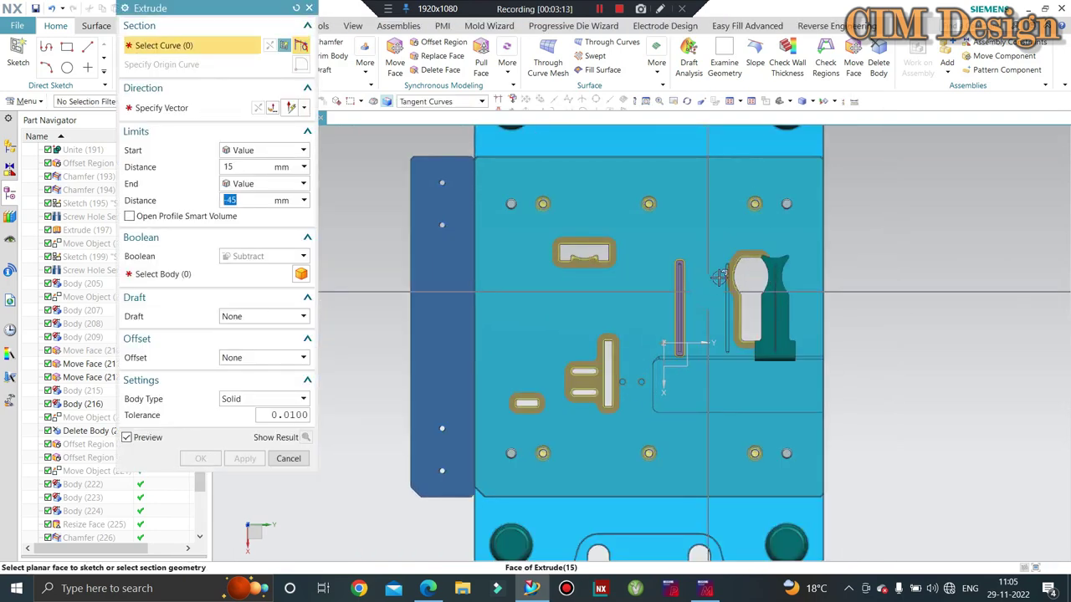
{"action": "mouse_move", "coordinate": [687, 297]}
{"action": "middle_mouse_down"}
{"action": "mouse_move", "coordinate": [697, 318]}
{"action": "mouse_move", "coordinate": [691, 240]}
{"action": "middle_mouse_up"}
{"action": "key", "text": "Escape"}
Snap to the top view, zoom on the keyhole slot and pick the plate face to sketch on
{"action": "scroll", "coordinate": [701, 305], "scroll_direction": "up", "scroll_amount": 2}
{"action": "scroll", "coordinate": [691, 239], "scroll_direction": "down", "scroll_amount": 3}
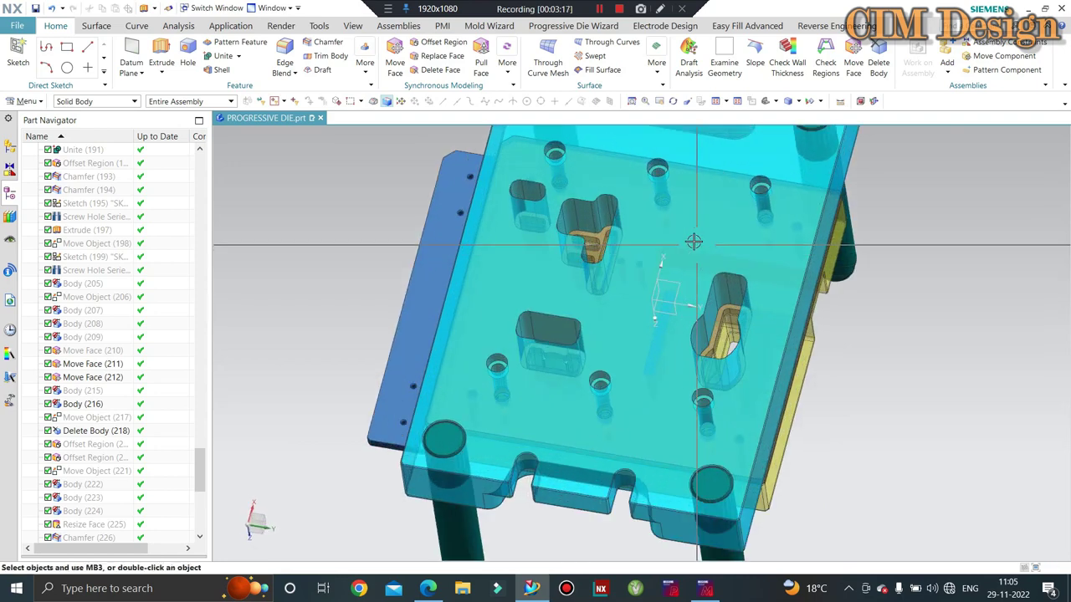
{"action": "scroll", "coordinate": [681, 359], "scroll_direction": "up", "scroll_amount": 2}
{"action": "scroll", "coordinate": [753, 368], "scroll_direction": "up", "scroll_amount": 2}
{"action": "key", "text": "F8"}
{"action": "scroll", "coordinate": [607, 314], "scroll_direction": "down", "scroll_amount": 2}
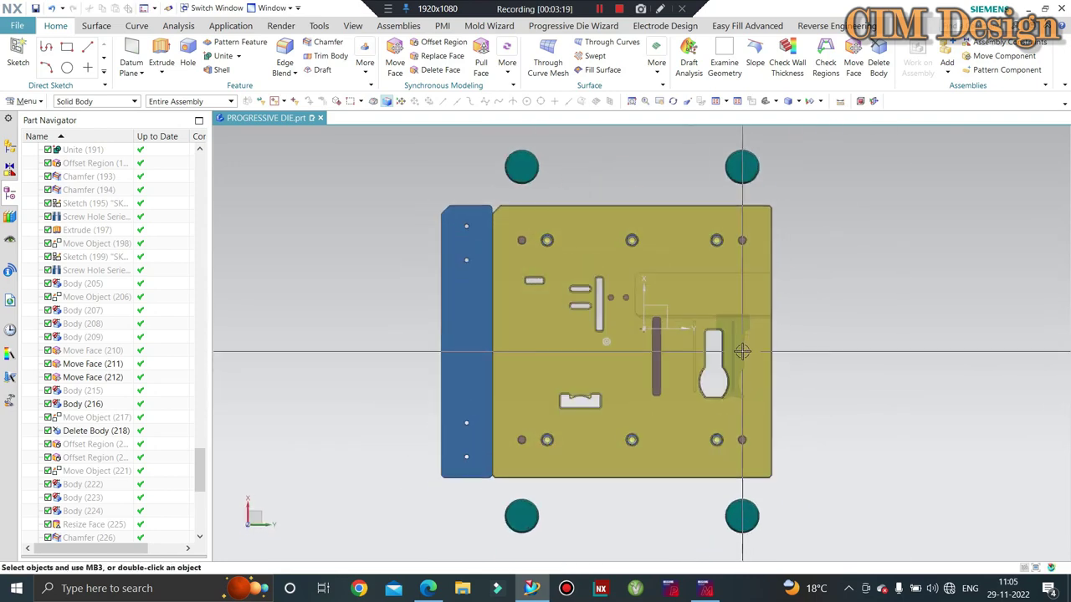
{"action": "scroll", "coordinate": [606, 313], "scroll_direction": "down", "scroll_amount": 3}
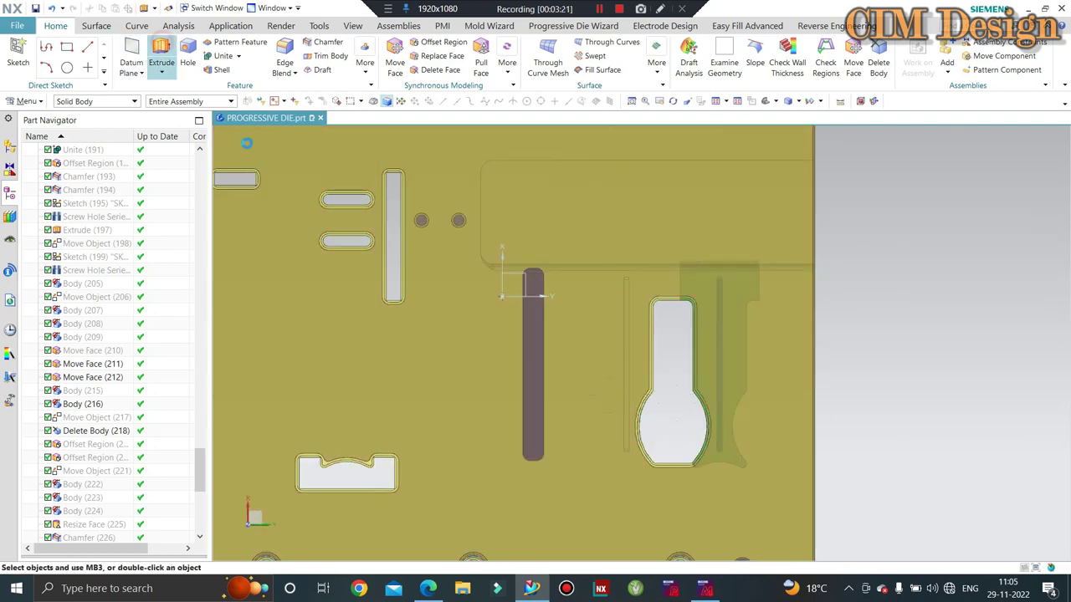
{"action": "scroll", "coordinate": [635, 352], "scroll_direction": "up", "scroll_amount": 1}
{"action": "scroll", "coordinate": [722, 302], "scroll_direction": "down", "scroll_amount": 2}
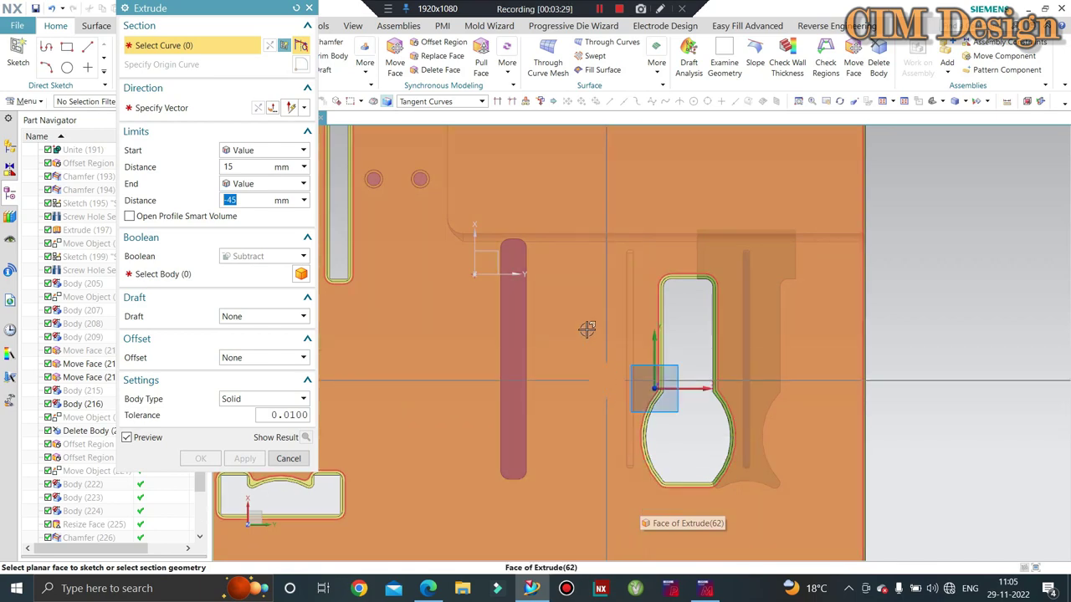
{"action": "scroll", "coordinate": [597, 268], "scroll_direction": "down", "scroll_amount": 1}
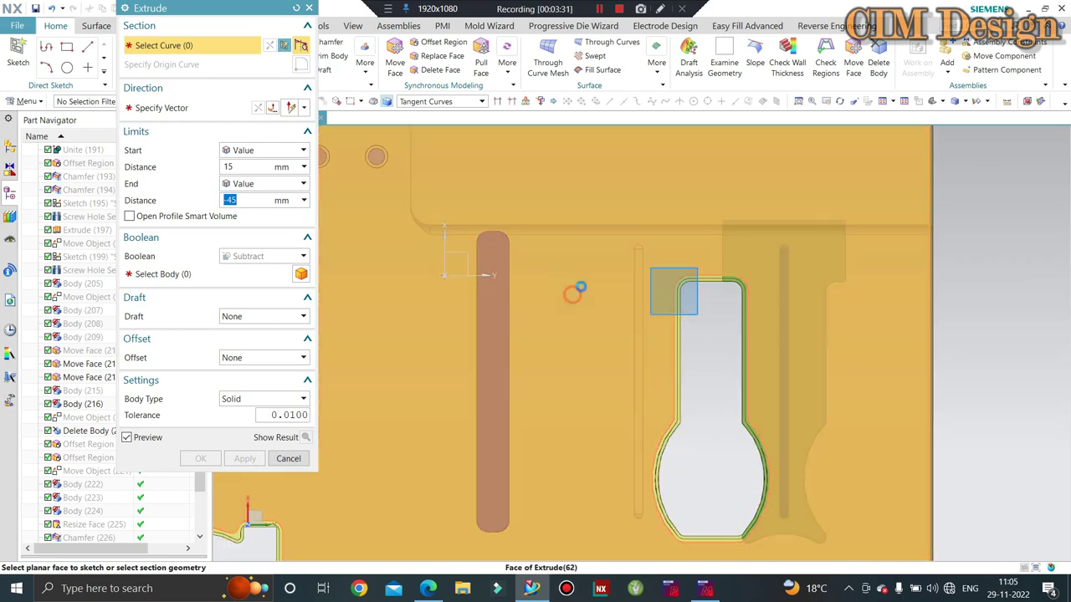
{"action": "left_click", "coordinate": [575, 292]}
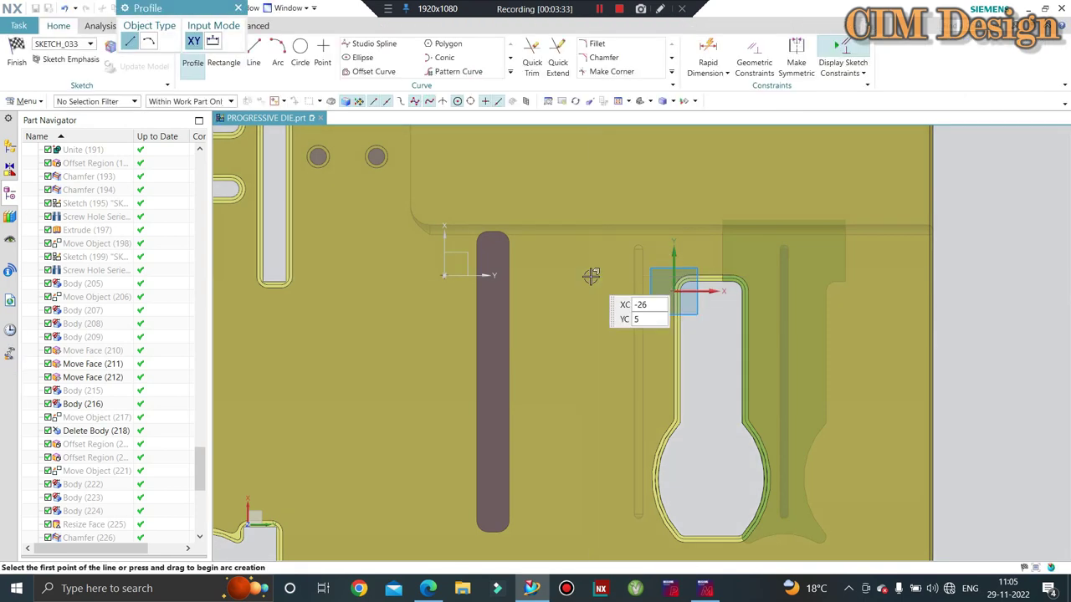
Draw a 25 mm circle left of the keyhole slot
{"action": "left_click", "coordinate": [299, 46]}
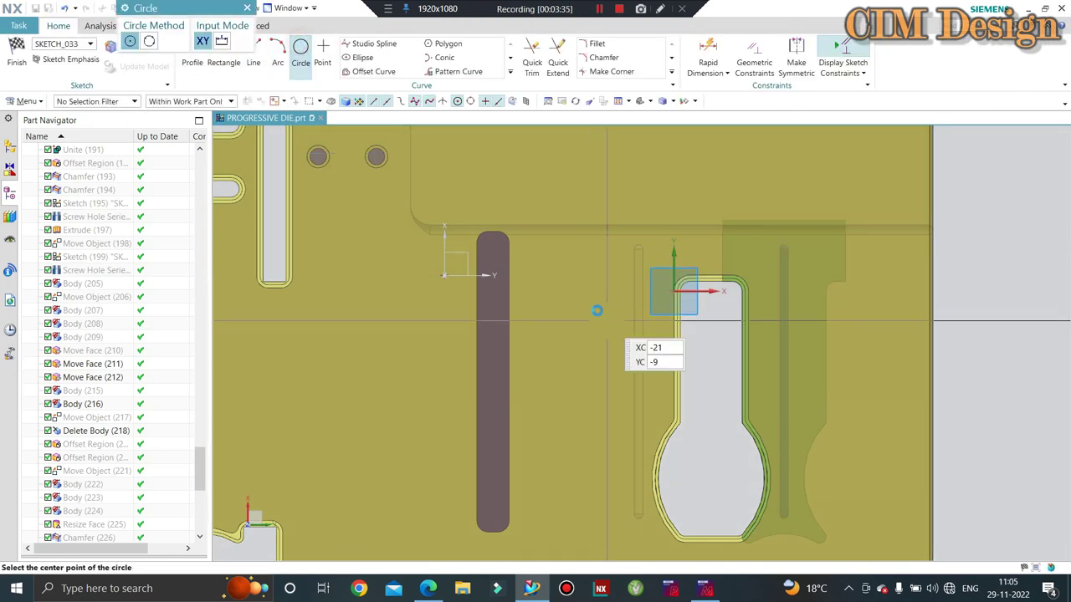
{"action": "scroll", "coordinate": [596, 312], "scroll_direction": "down", "scroll_amount": 2}
{"action": "left_click", "coordinate": [552, 274]}
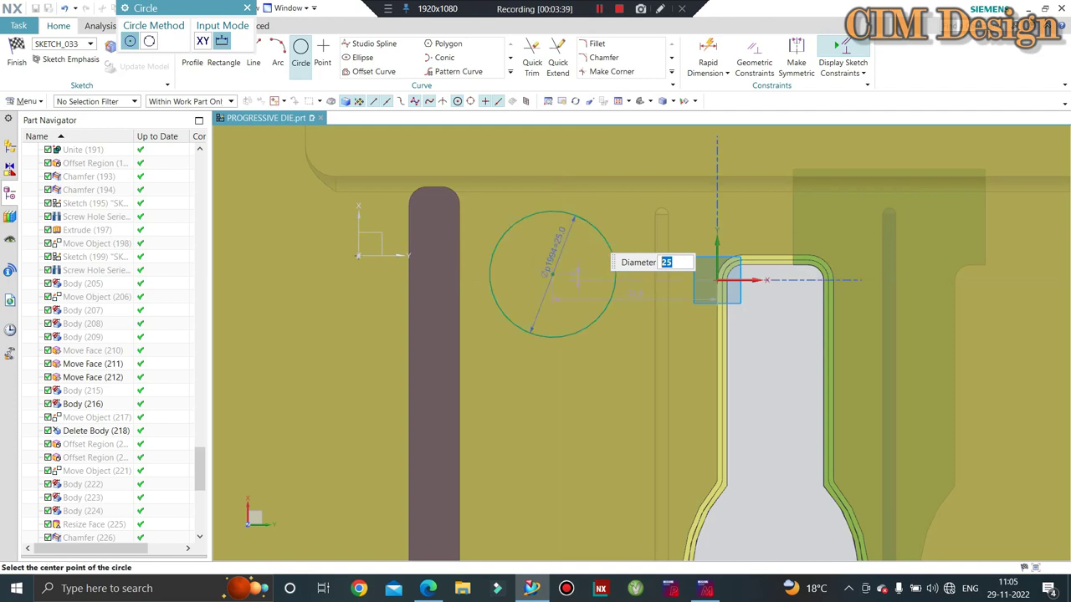
{"action": "key", "text": "Escape"}
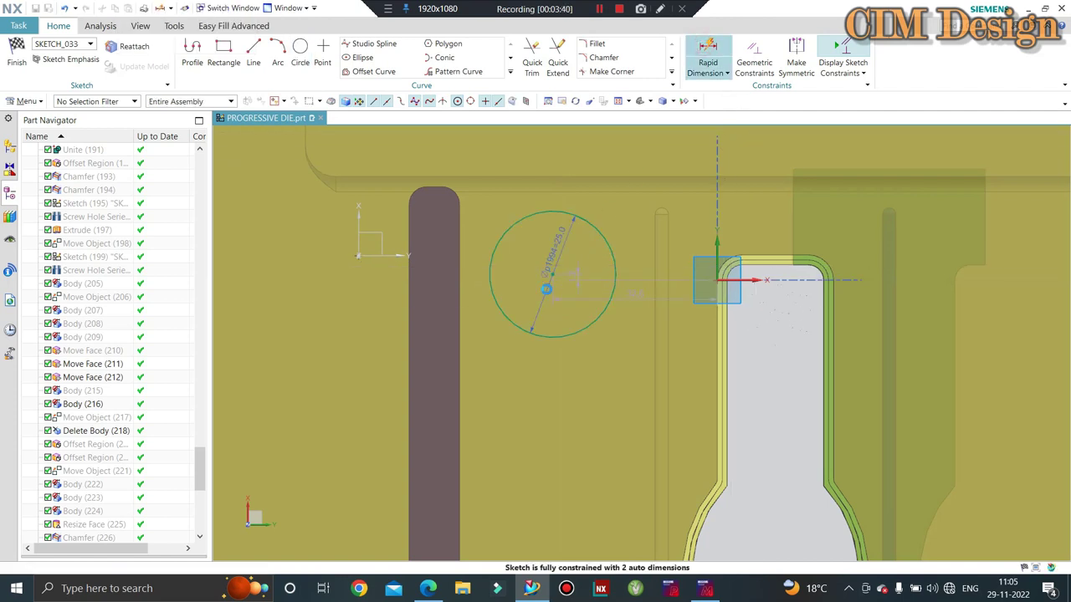
Dimension the circle 10 mm vertically from the slot edge
{"action": "key", "text": "d"}
{"action": "left_click", "coordinate": [652, 211]}
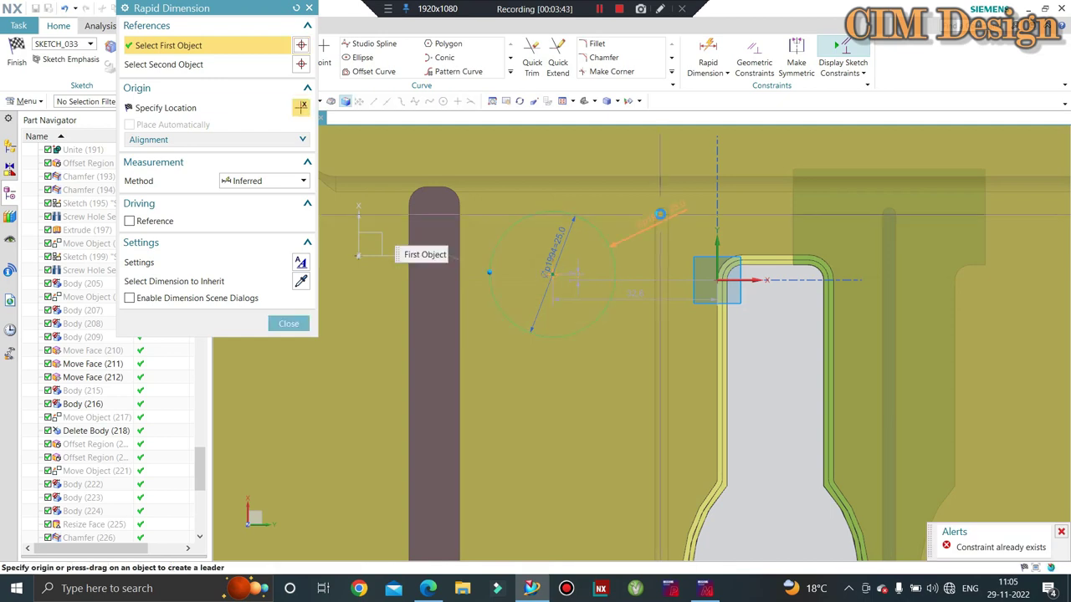
{"action": "left_click", "coordinate": [746, 228]}
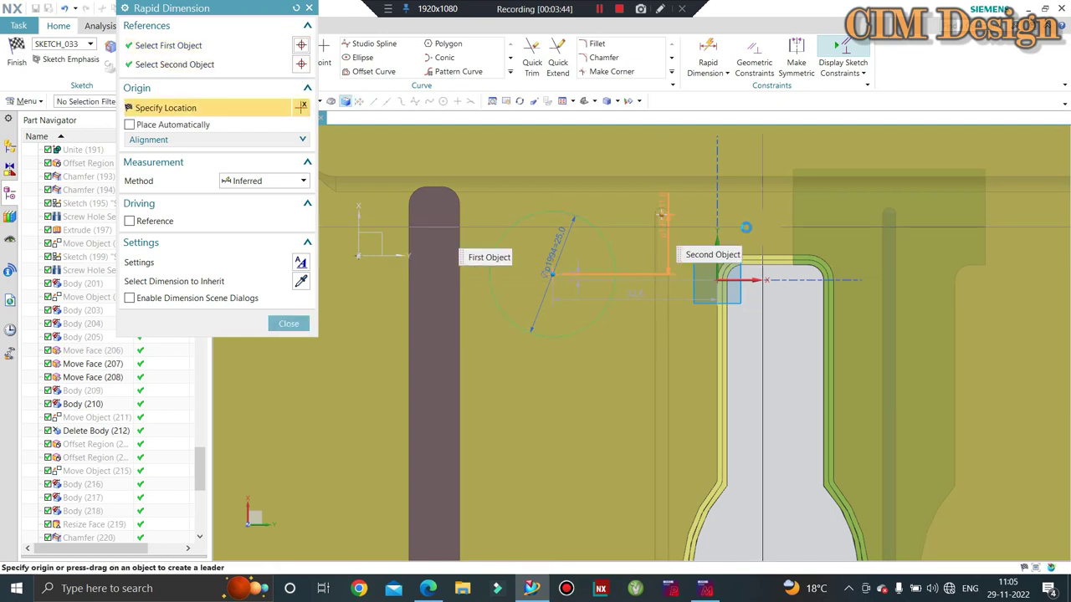
{"action": "left_click", "coordinate": [685, 235]}
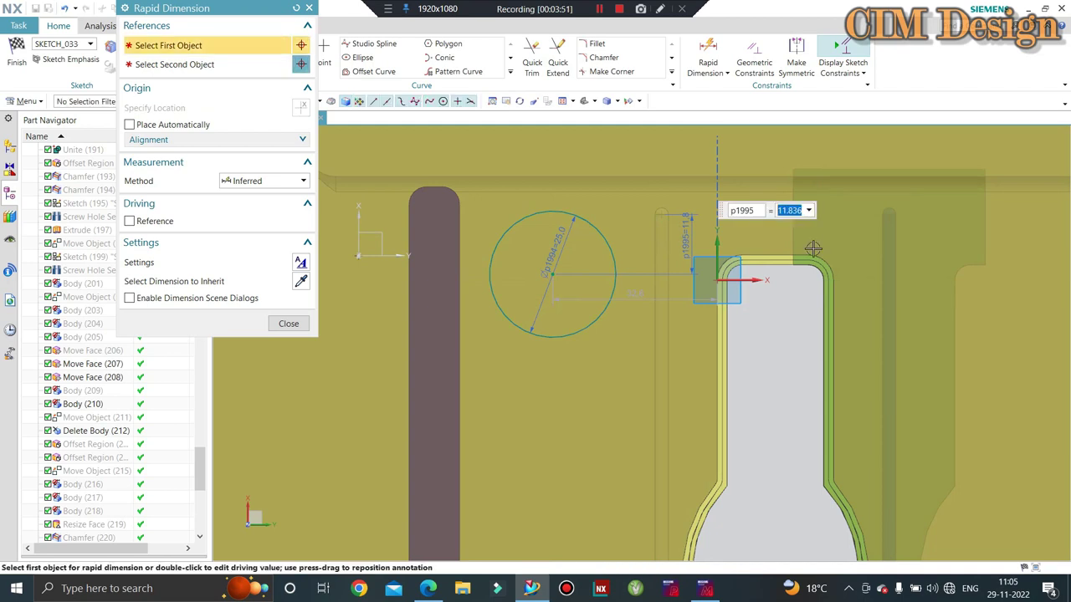
{"action": "type", "text": "6"}
{"action": "key", "text": "Return"}
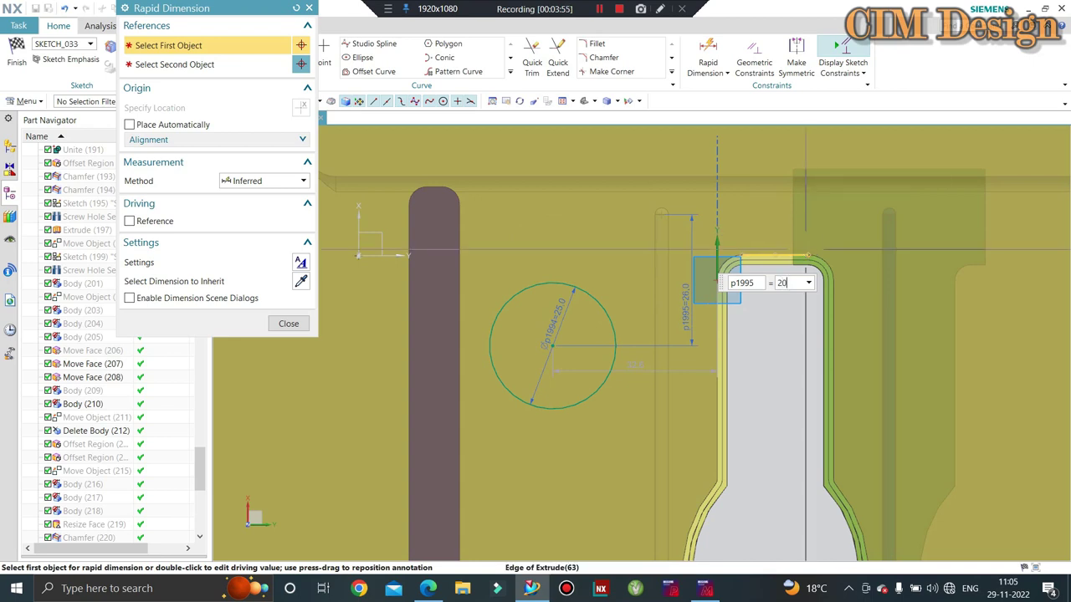
{"action": "key", "text": "Return"}
{"action": "type", "text": "0"}
{"action": "key", "text": "Return"}
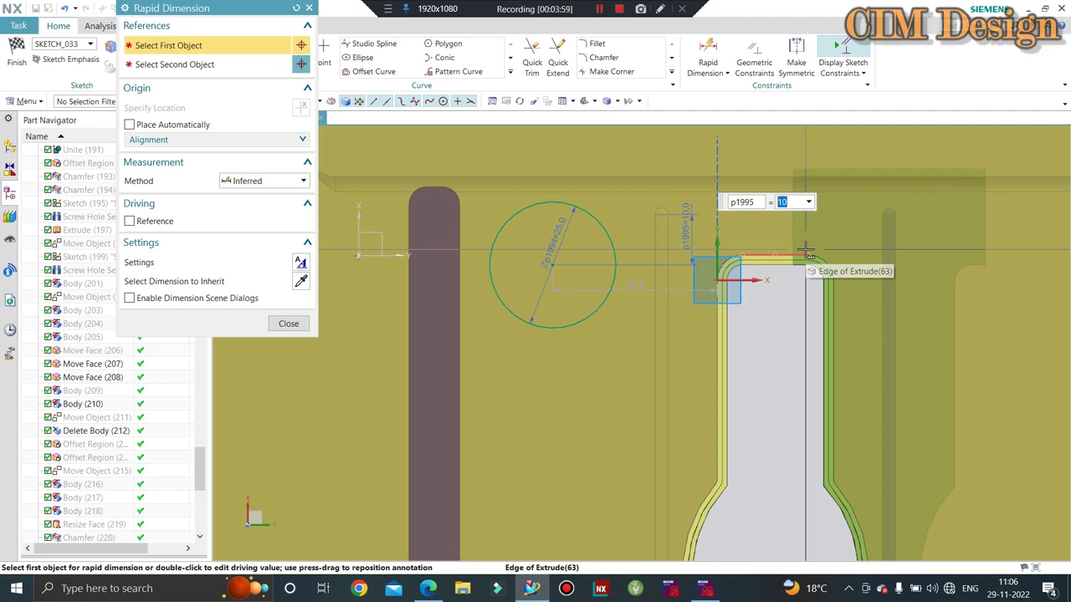
{"action": "scroll", "coordinate": [616, 306], "scroll_direction": "up", "scroll_amount": 1}
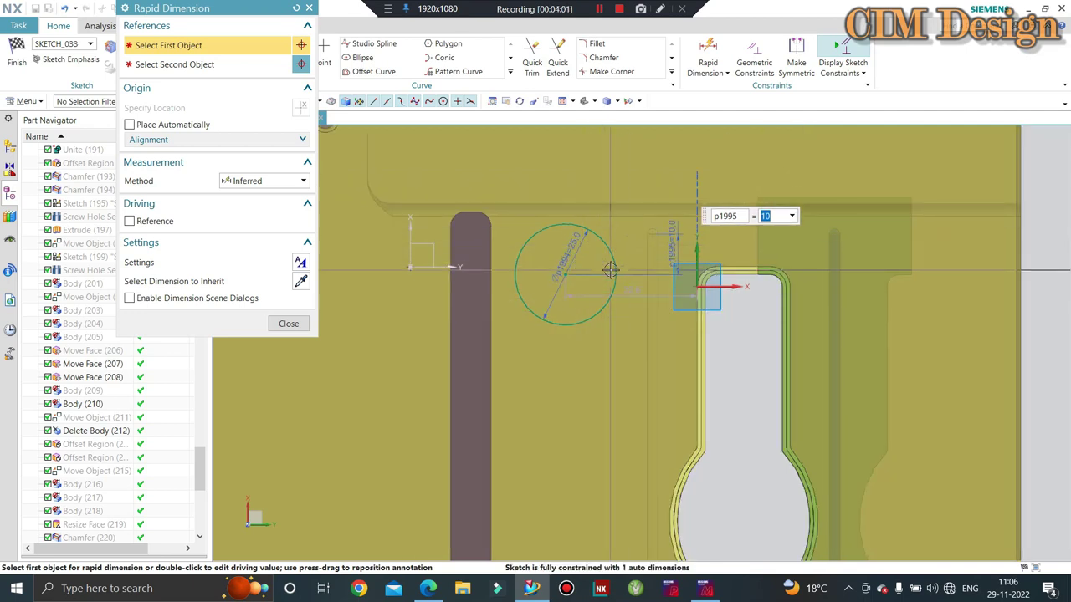
{"action": "key", "text": "Escape"}
Change the circle diameter to 26 mm
{"action": "double_click", "coordinate": [571, 242]}
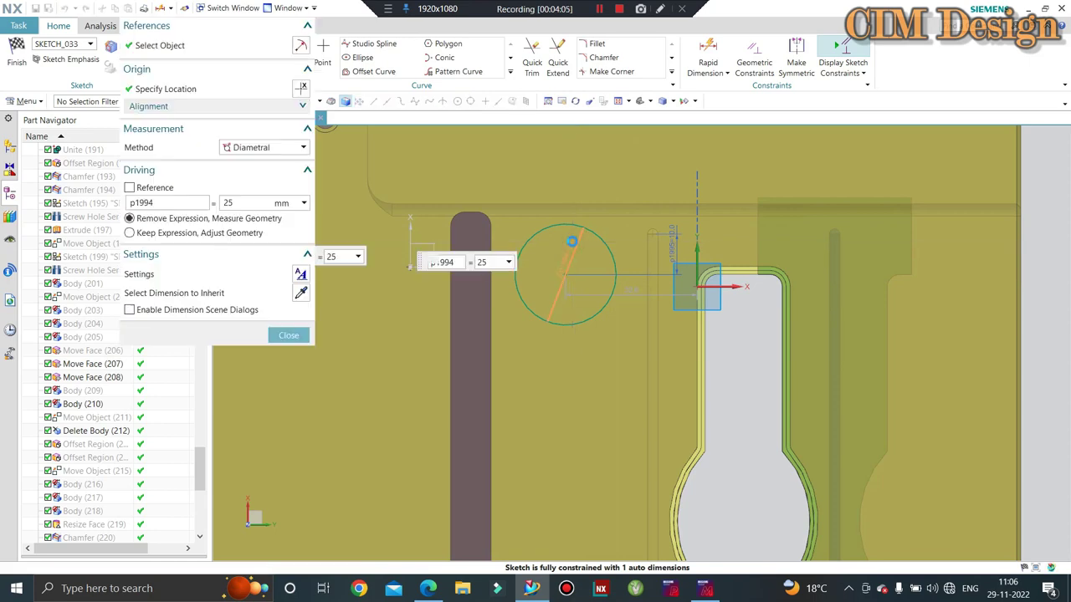
{"action": "key", "text": "Return"}
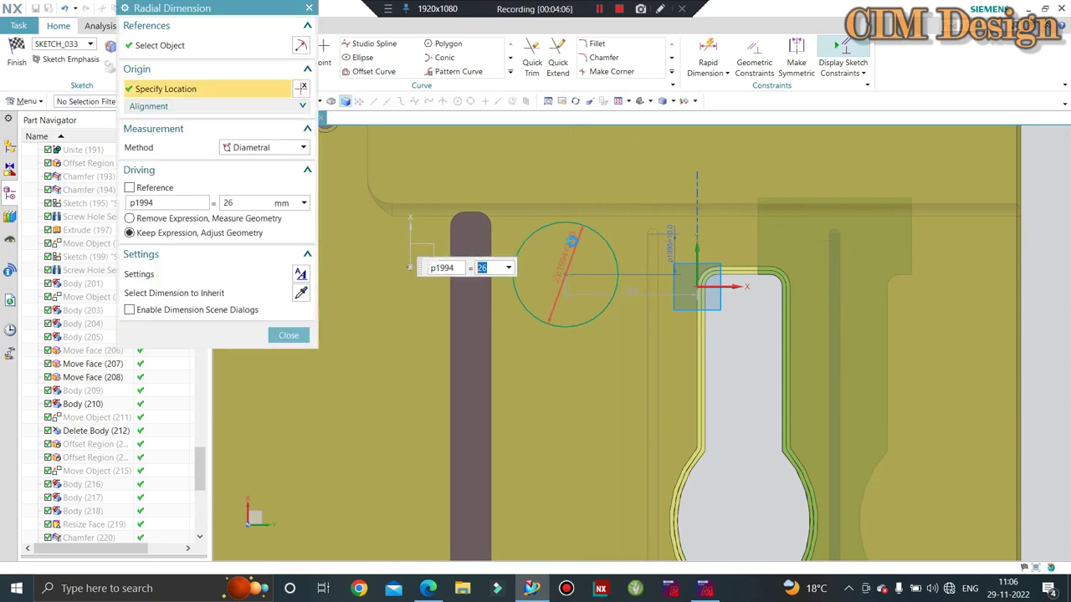
{"action": "key", "text": "Escape"}
{"action": "scroll", "coordinate": [629, 242], "scroll_direction": "down", "scroll_amount": 2}
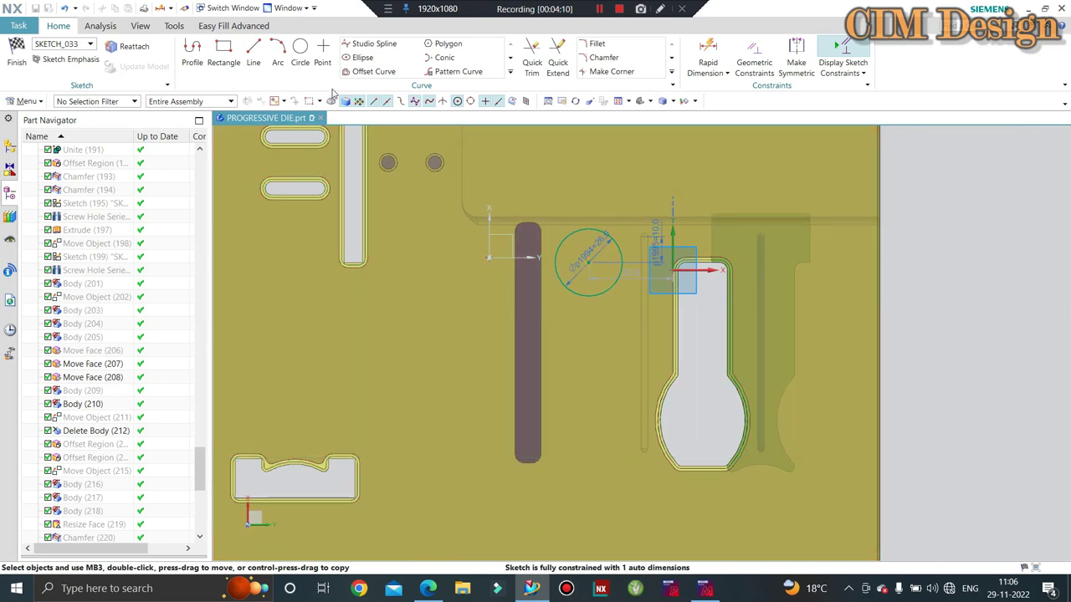
Draw a second 26 mm circle below the first one
{"action": "left_click", "coordinate": [300, 52]}
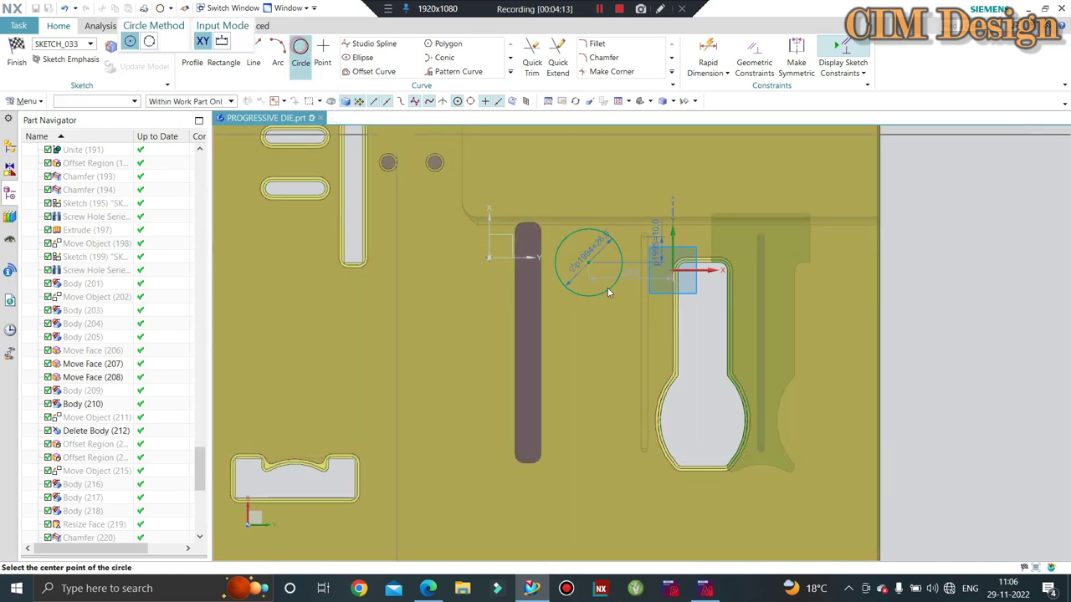
{"action": "left_click", "coordinate": [586, 415]}
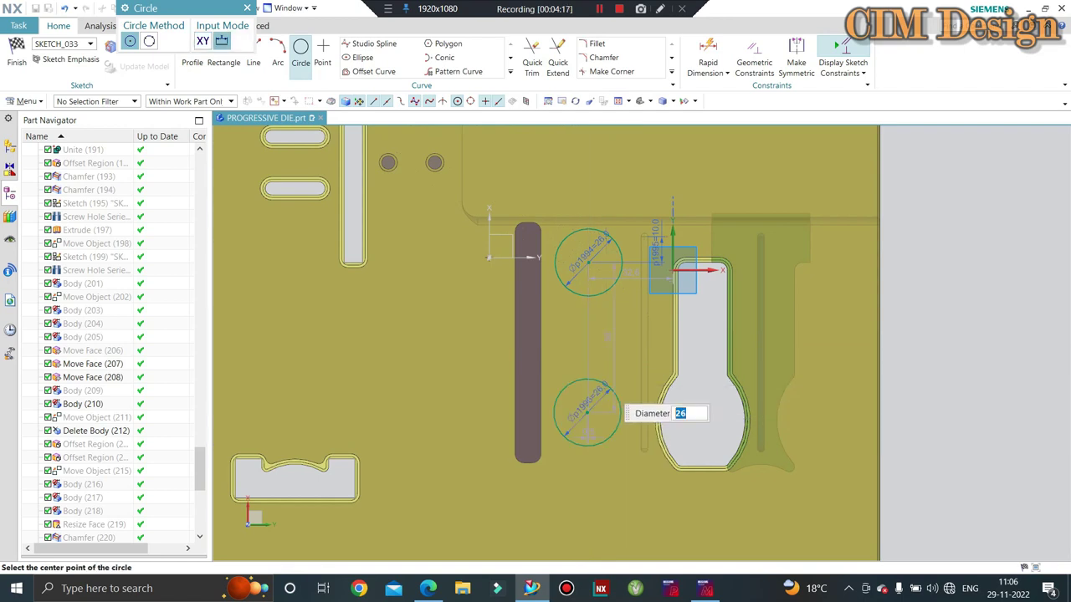
{"action": "key", "text": "Return"}
{"action": "key", "text": "Escape"}
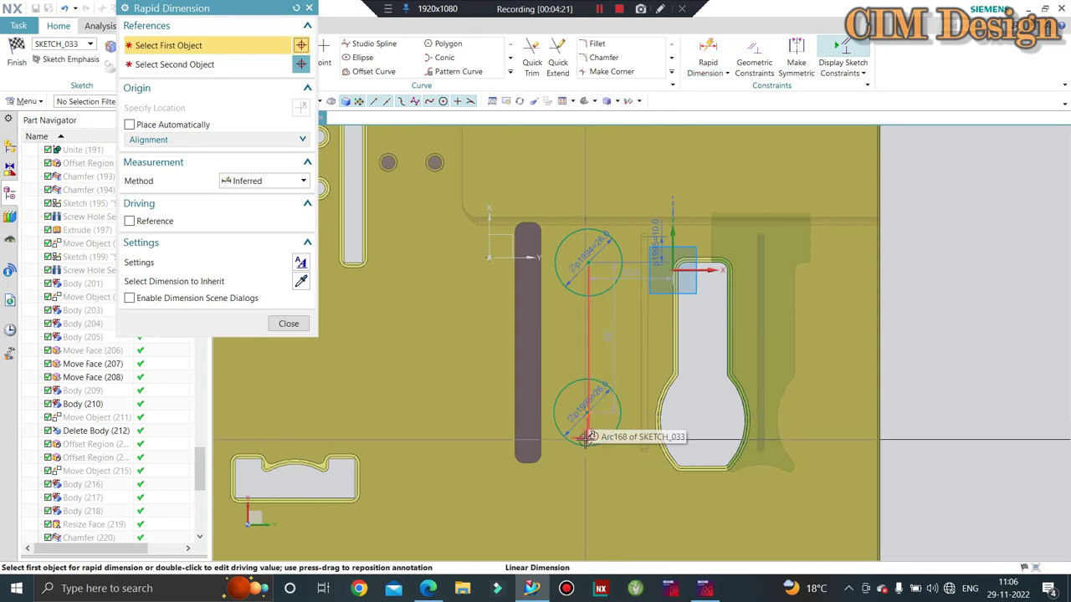
Set the horizontal offset between the circles to 0 to align them
{"action": "left_click", "coordinate": [586, 437]}
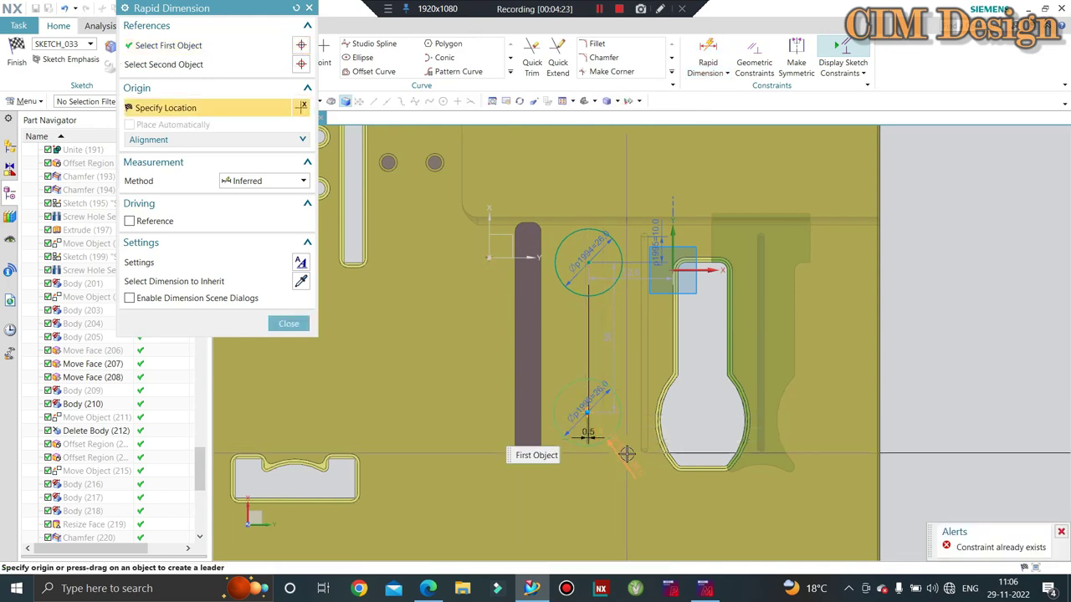
{"action": "key", "text": "Escape"}
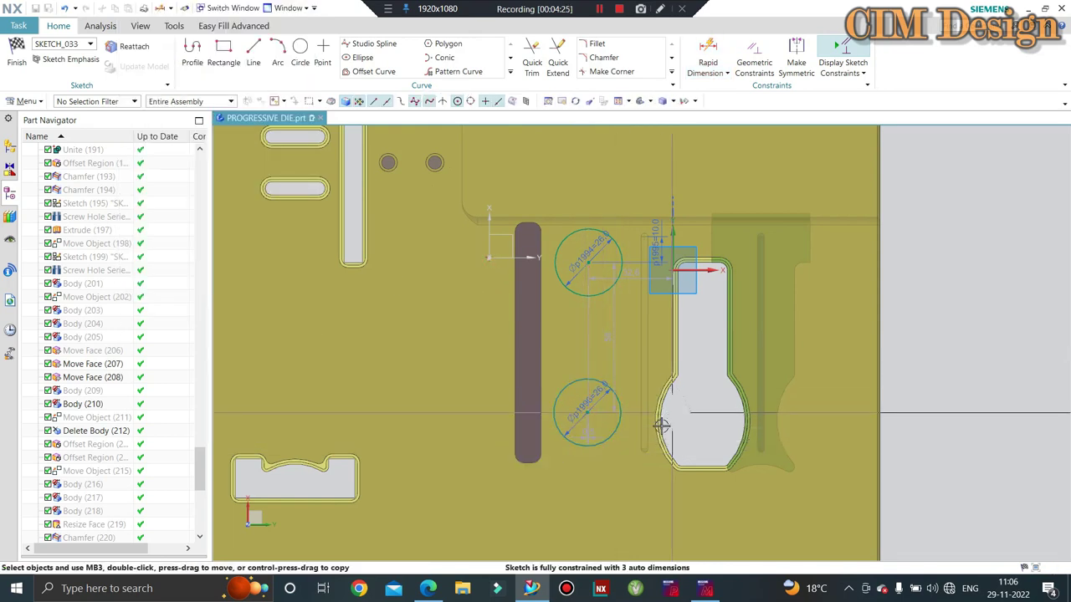
{"action": "double_click", "coordinate": [581, 436]}
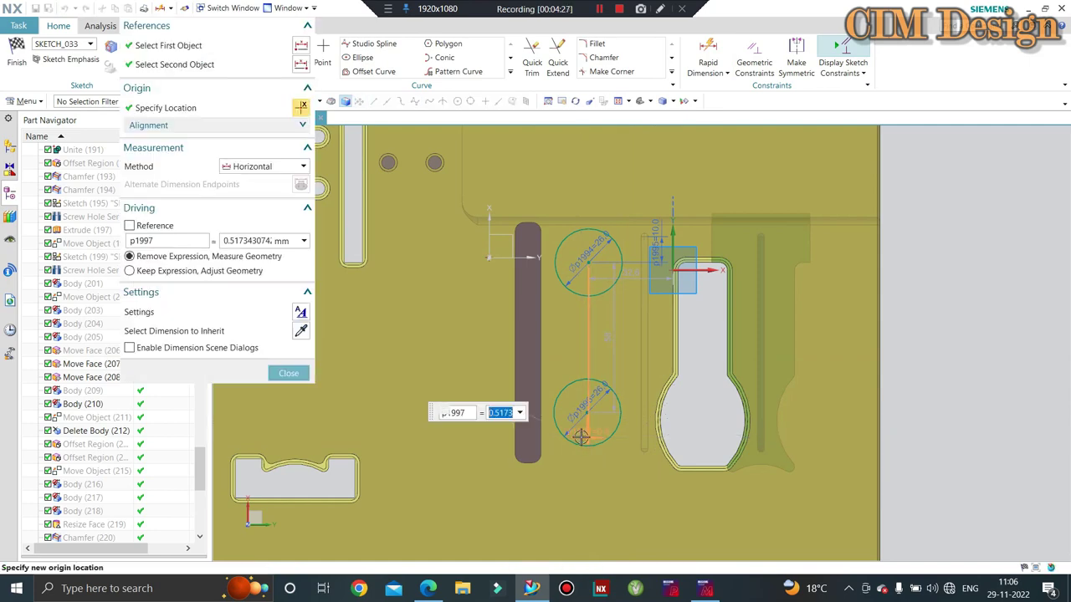
{"action": "type", "text": "0"}
{"action": "key", "text": "Return"}
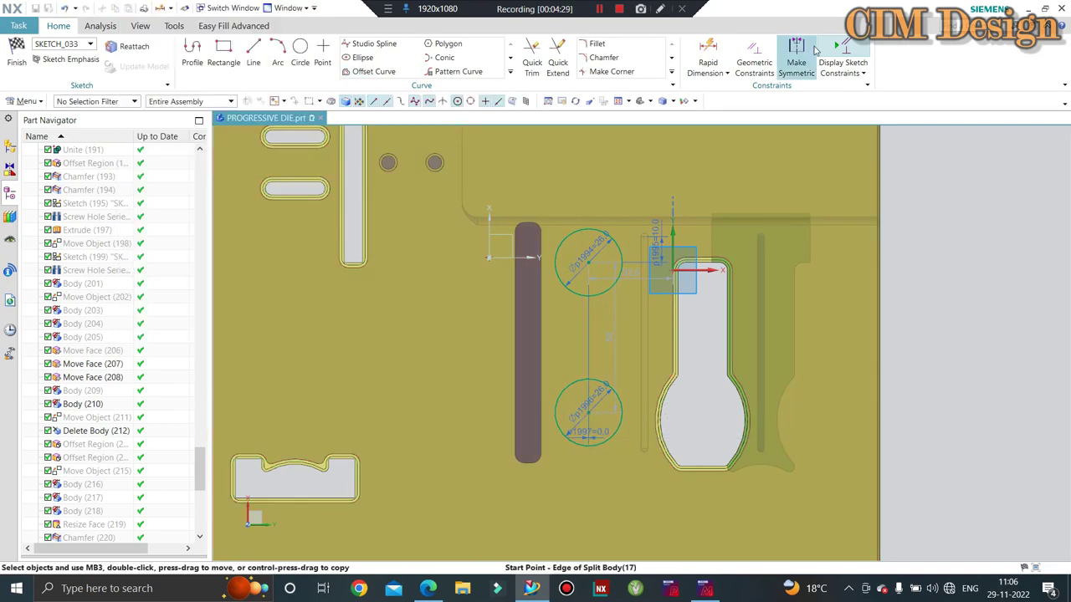
Dimension the lower circle 15 mm from the lower edge
{"action": "left_click", "coordinate": [705, 63]}
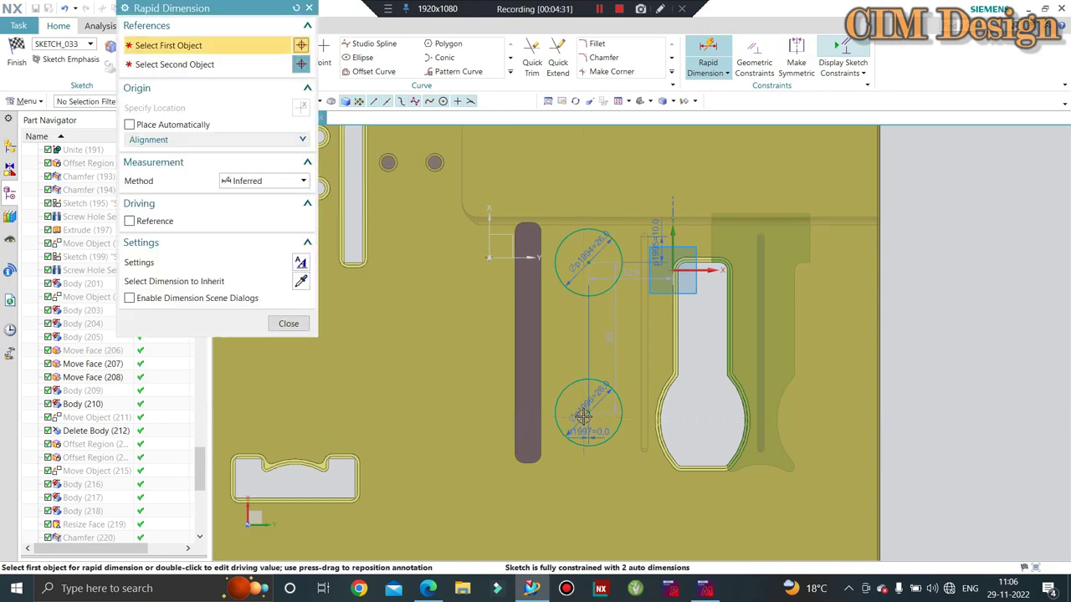
{"action": "left_click", "coordinate": [588, 410]}
{"action": "scroll", "coordinate": [640, 446], "scroll_direction": "down", "scroll_amount": 4}
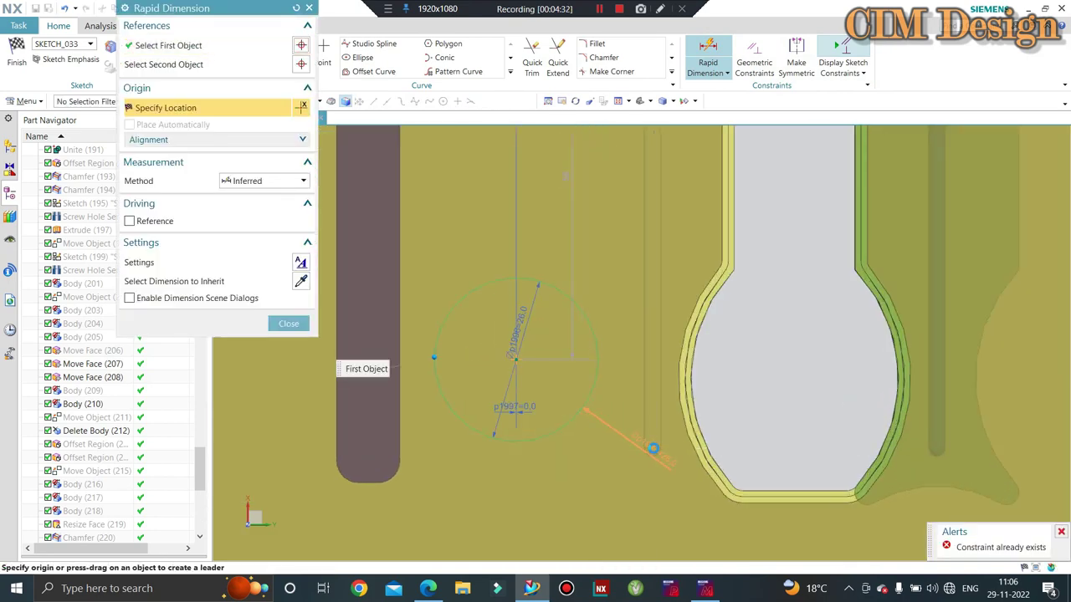
{"action": "left_click", "coordinate": [654, 448]}
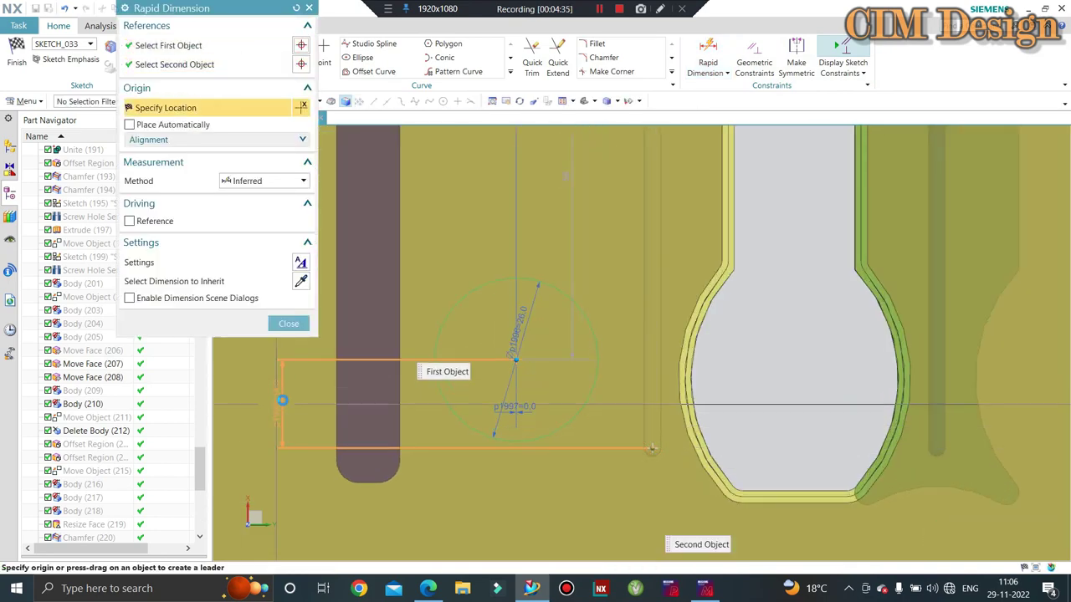
{"action": "left_click", "coordinate": [283, 407]}
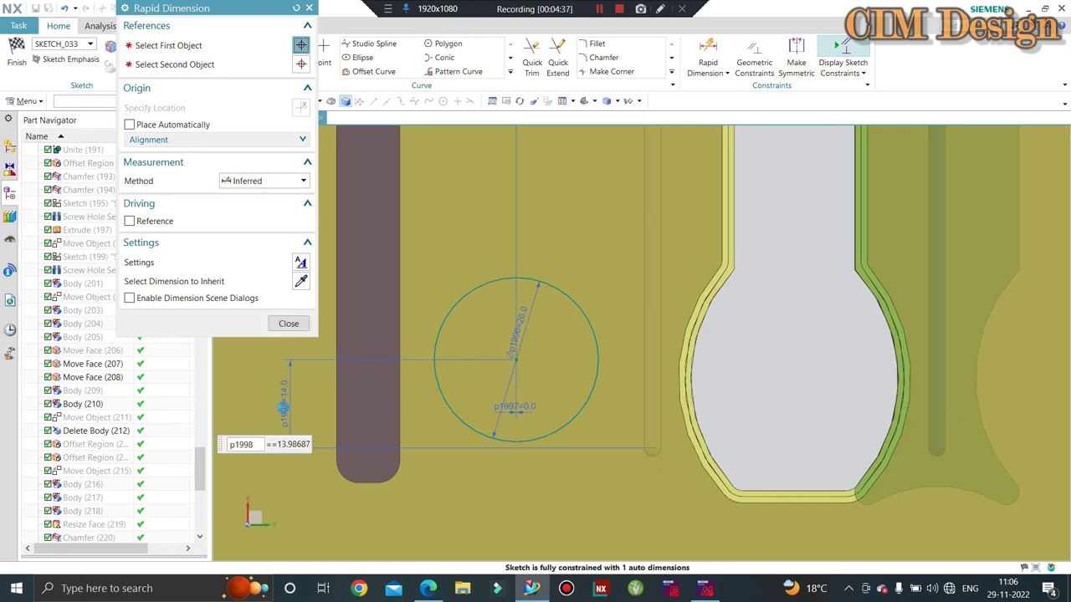
{"action": "type", "text": "10"}
{"action": "key", "text": "Return"}
{"action": "scroll", "coordinate": [568, 408], "scroll_direction": "up", "scroll_amount": 2}
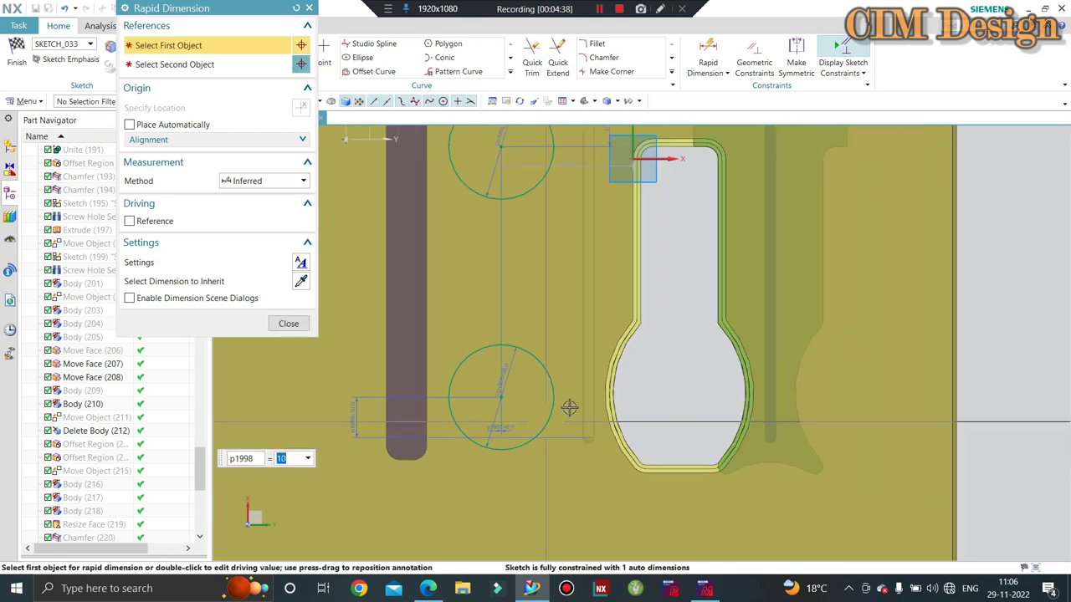
{"action": "scroll", "coordinate": [569, 407], "scroll_direction": "up", "scroll_amount": 1}
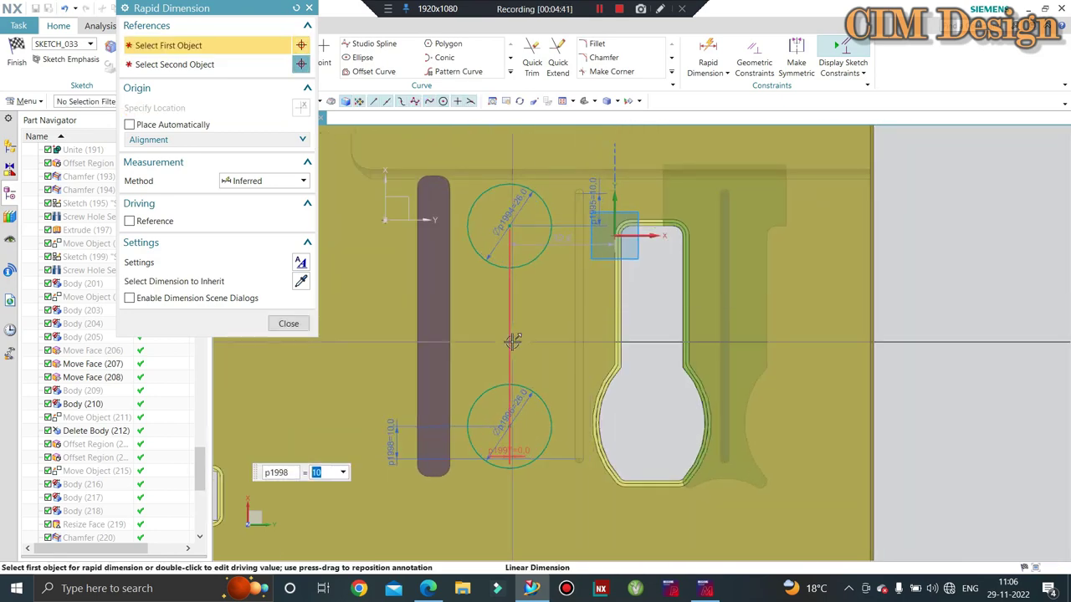
{"action": "type", "text": "15"}
{"action": "key", "text": "Return"}
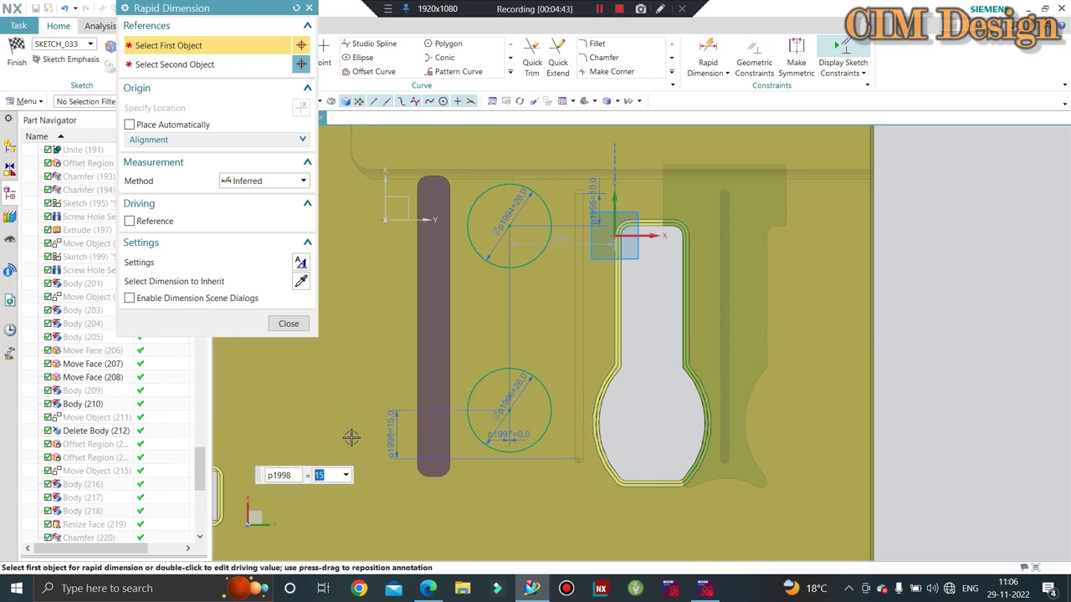
{"action": "key", "text": "Escape"}
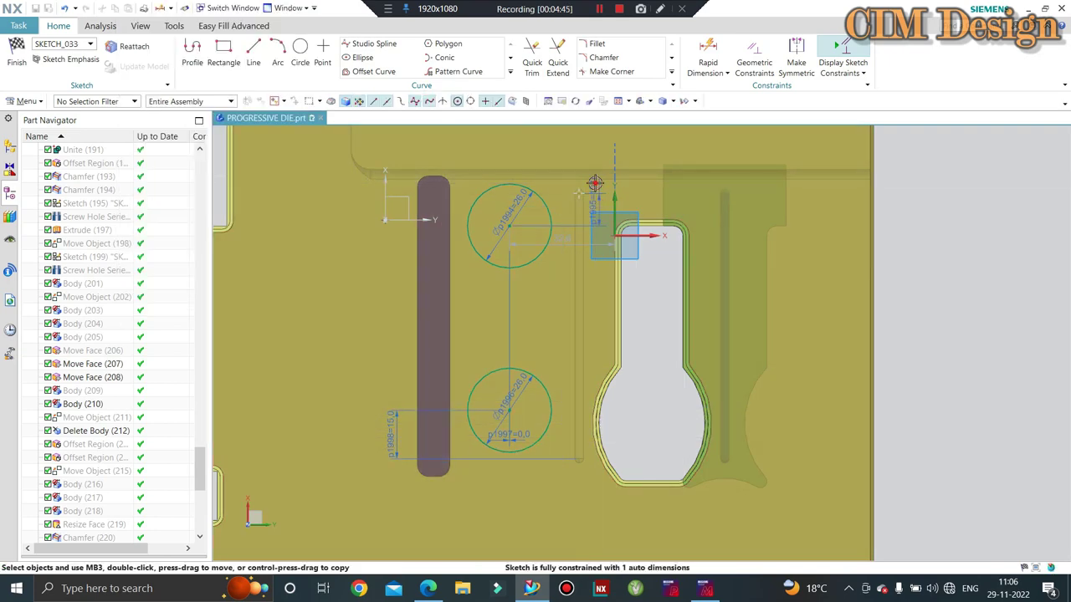
Reconfirm the vertical dimension at 15 mm
{"action": "double_click", "coordinate": [594, 183]}
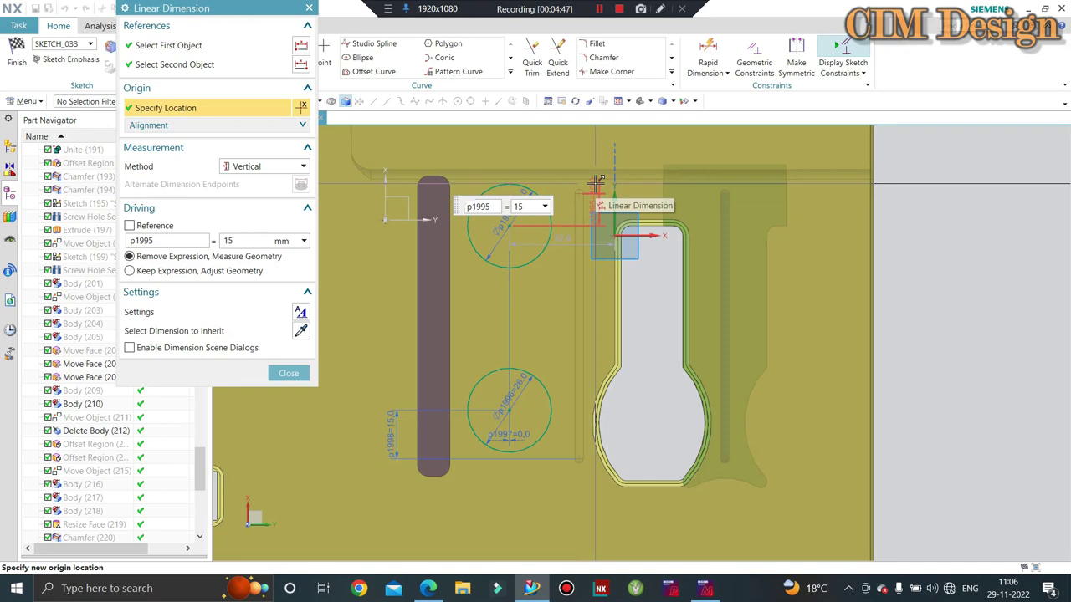
{"action": "key", "text": "Return"}
{"action": "key", "text": "Escape"}
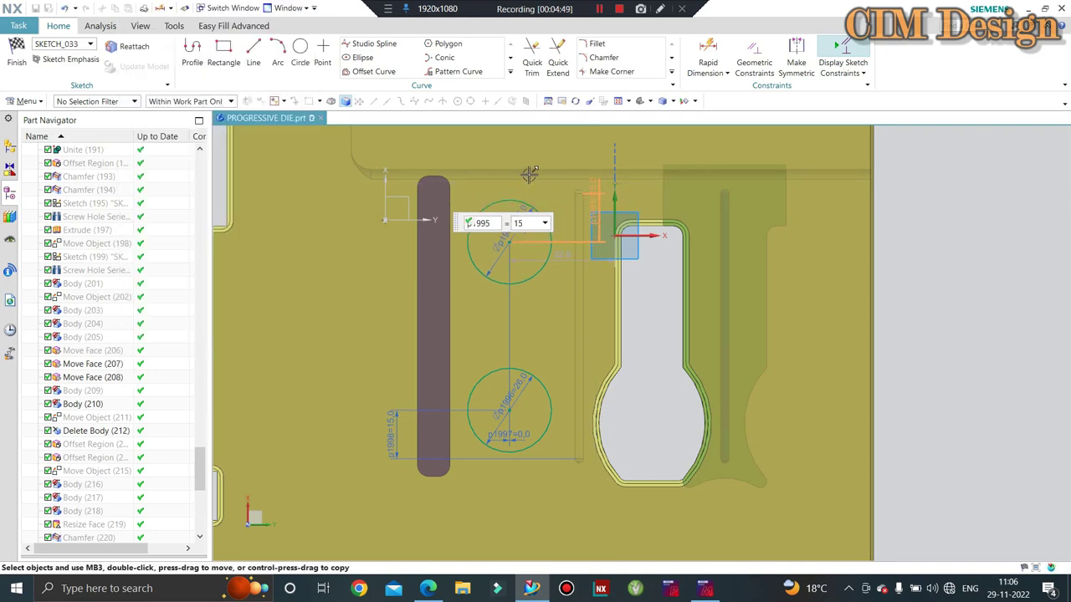
{"action": "scroll", "coordinate": [590, 186], "scroll_direction": "down", "scroll_amount": 2}
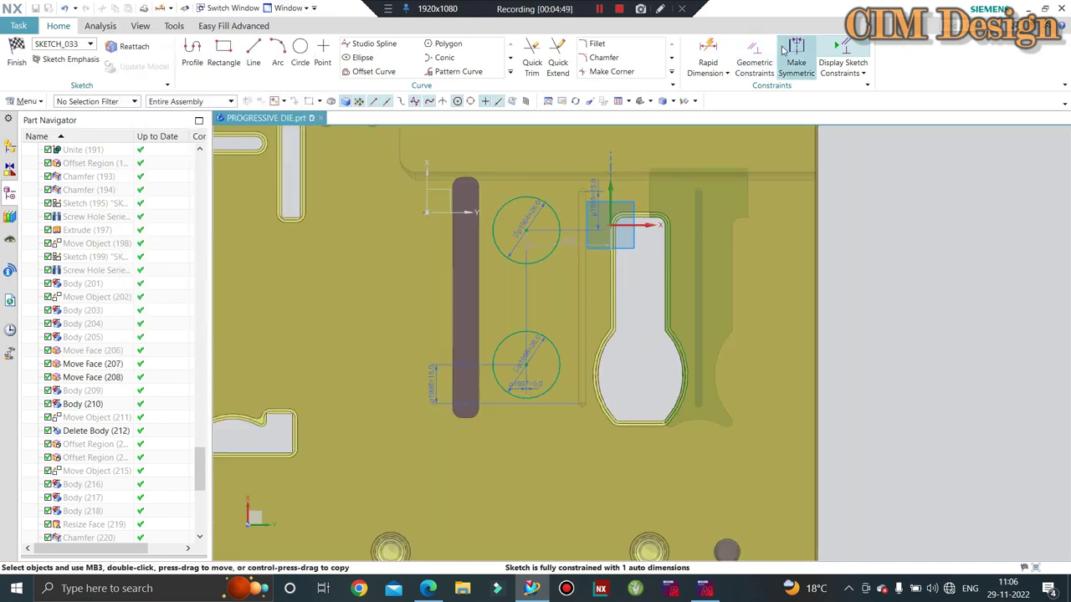
Dimension the upper circle's centre horizontally as 45/2 (22.5 mm)
{"action": "left_click", "coordinate": [525, 232]}
{"action": "scroll", "coordinate": [666, 168], "scroll_direction": "up", "scroll_amount": 1}
{"action": "scroll", "coordinate": [666, 169], "scroll_direction": "up", "scroll_amount": 3}
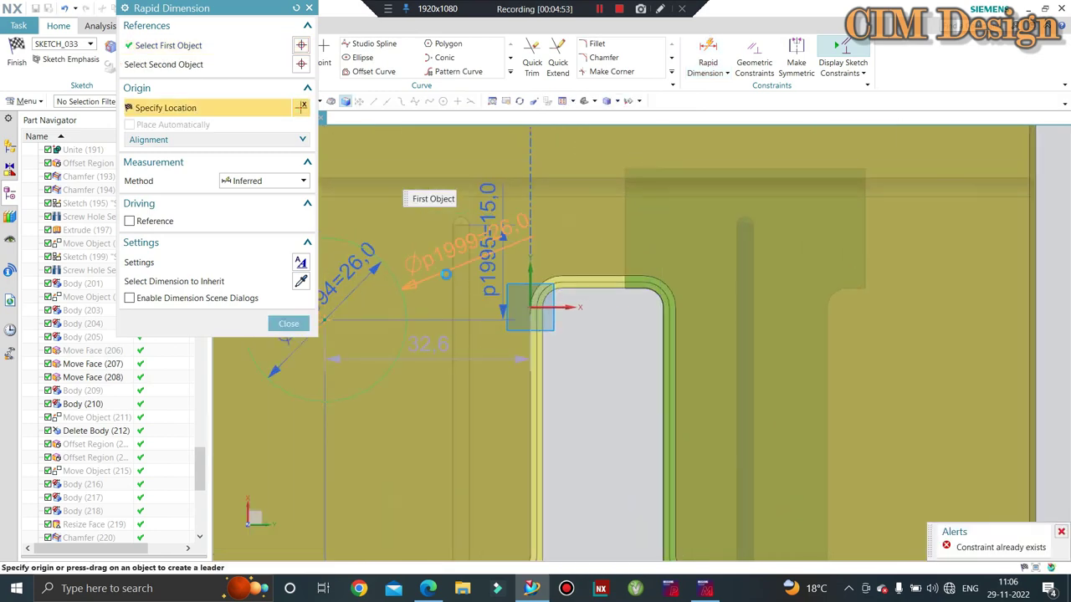
{"action": "left_click", "coordinate": [460, 224]}
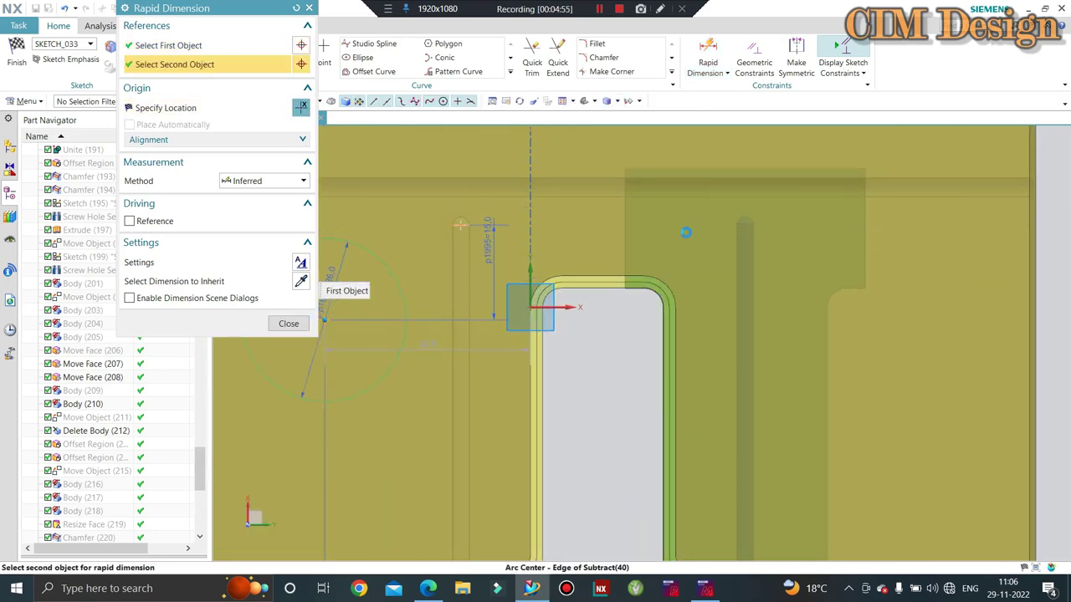
{"action": "scroll", "coordinate": [460, 224], "scroll_direction": "down", "scroll_amount": 1}
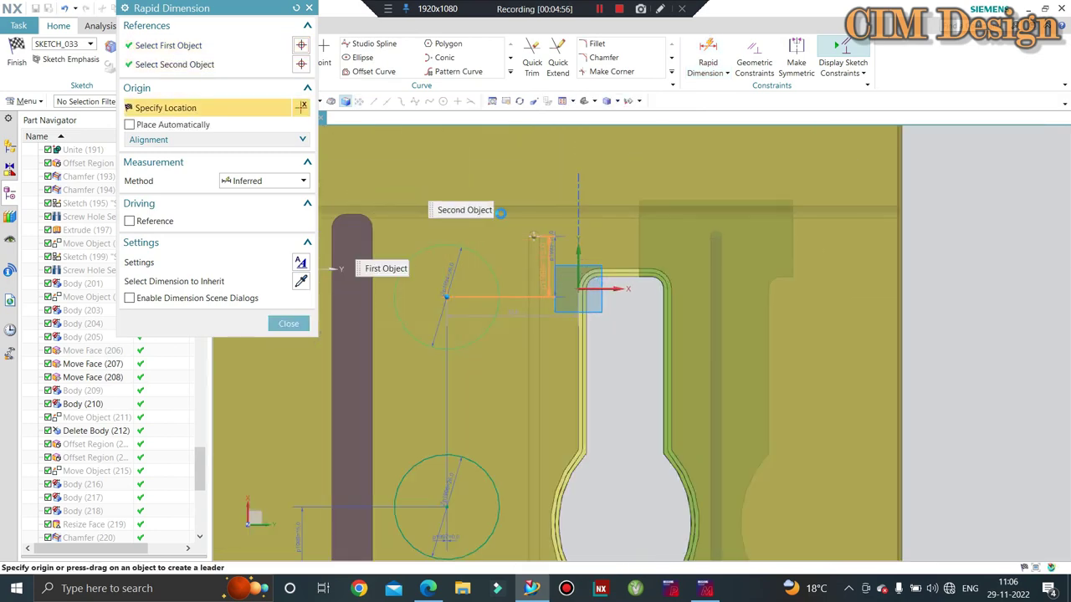
{"action": "left_click", "coordinate": [492, 216]}
{"action": "type", "text": "45/2"}
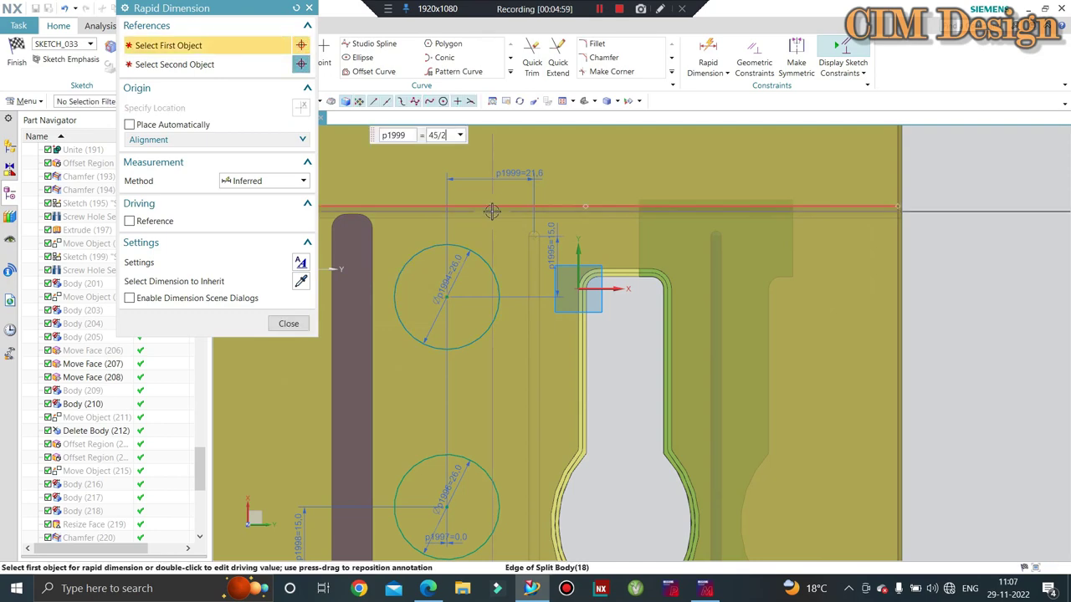
{"action": "key", "text": "Return"}
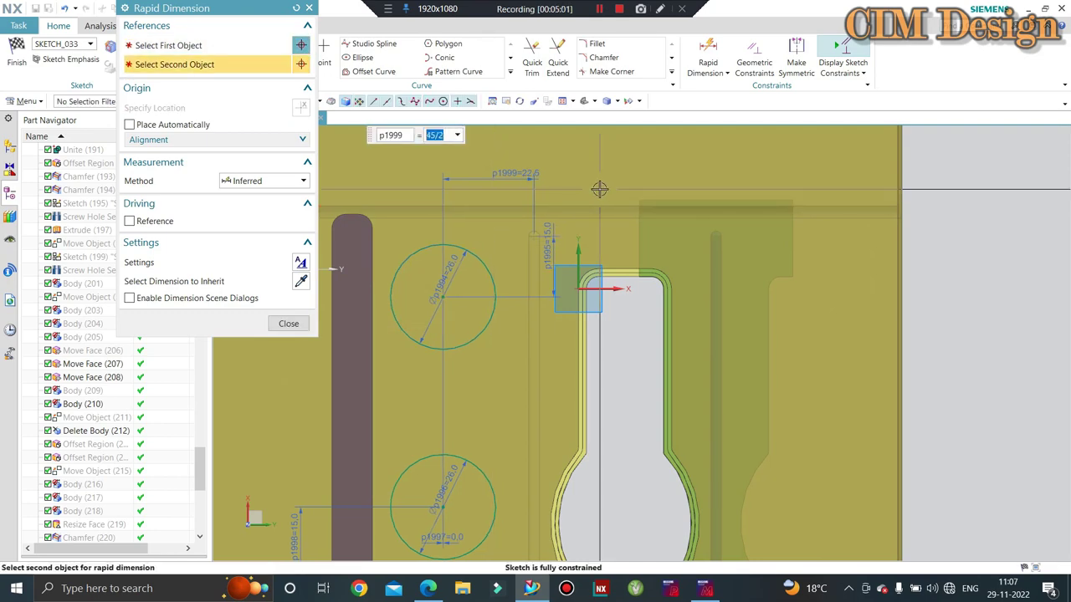
{"action": "middle_click", "coordinate": [548, 228]}
Orbit to check the sketch on the 3D die, then return to the flat sketch view
{"action": "scroll", "coordinate": [502, 247], "scroll_direction": "down", "scroll_amount": 1}
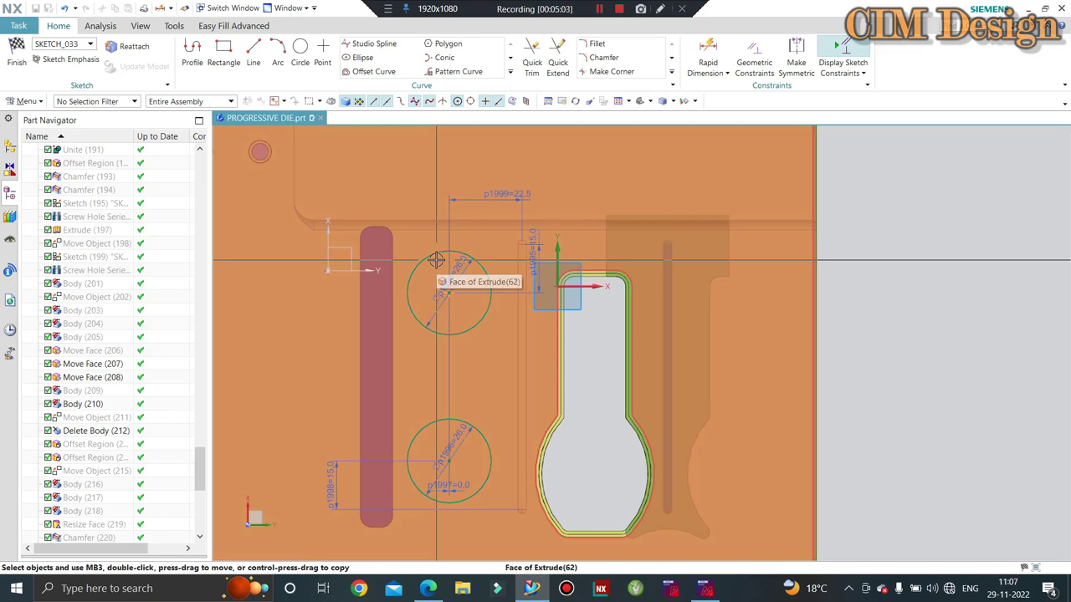
{"action": "scroll", "coordinate": [439, 264], "scroll_direction": "down", "scroll_amount": 1}
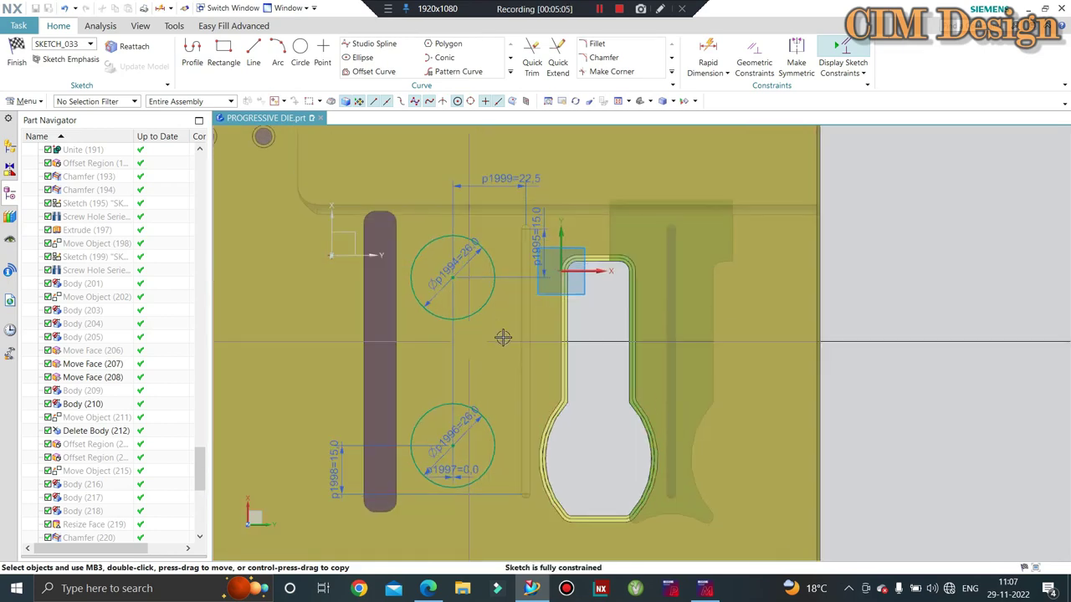
{"action": "scroll", "coordinate": [524, 331], "scroll_direction": "down", "scroll_amount": 1}
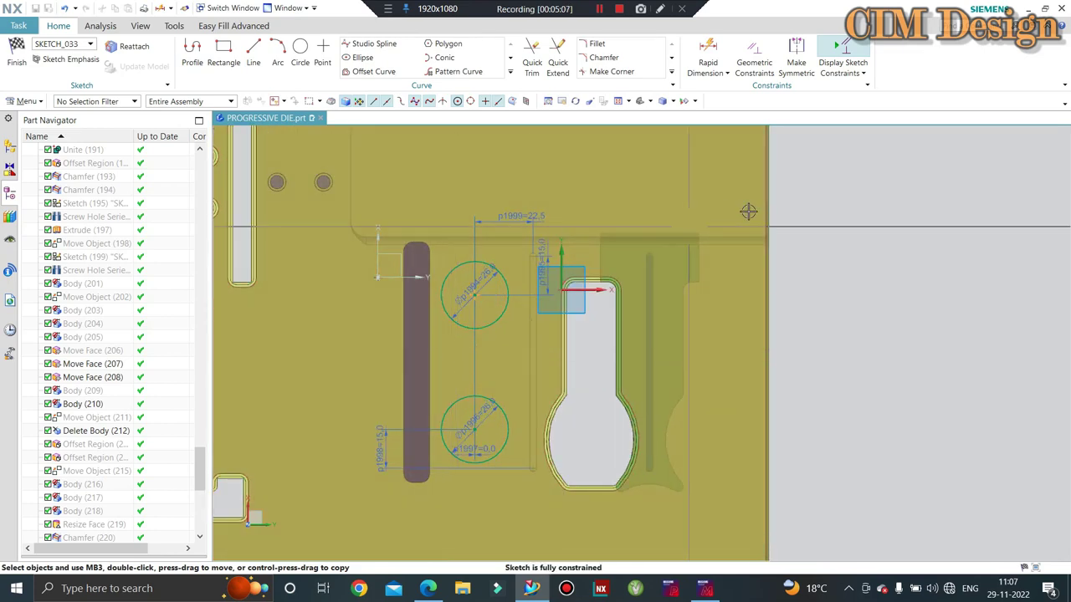
{"action": "scroll", "coordinate": [748, 210], "scroll_direction": "down", "scroll_amount": 5}
{"action": "mouse_move", "coordinate": [747, 210]}
{"action": "middle_mouse_down"}
{"action": "mouse_move", "coordinate": [671, 338]}
{"action": "mouse_move", "coordinate": [636, 330]}
{"action": "middle_mouse_up"}
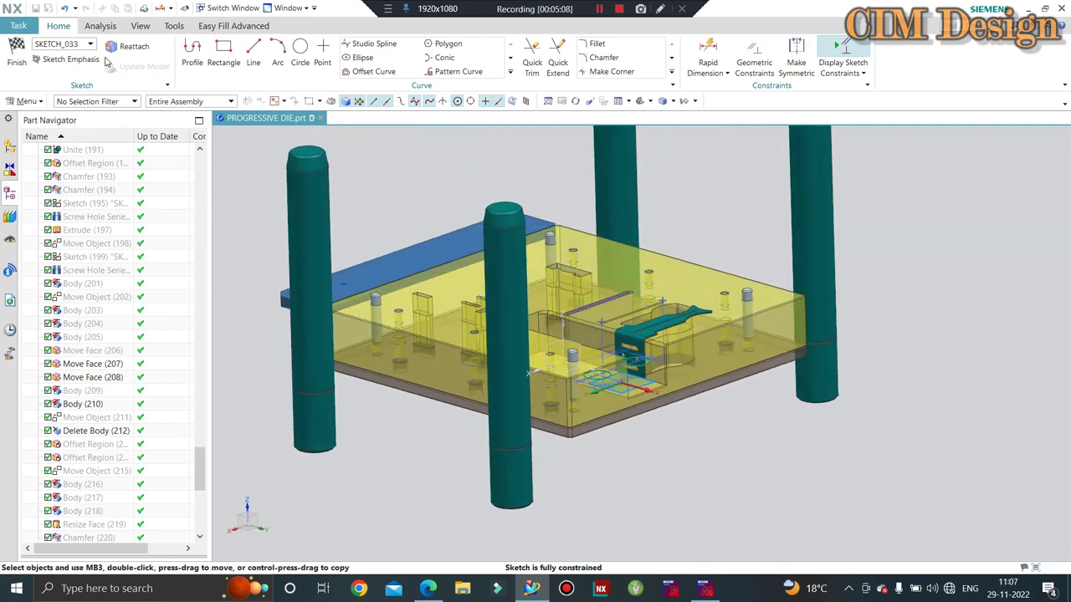
{"action": "key", "text": "shift+F8"}
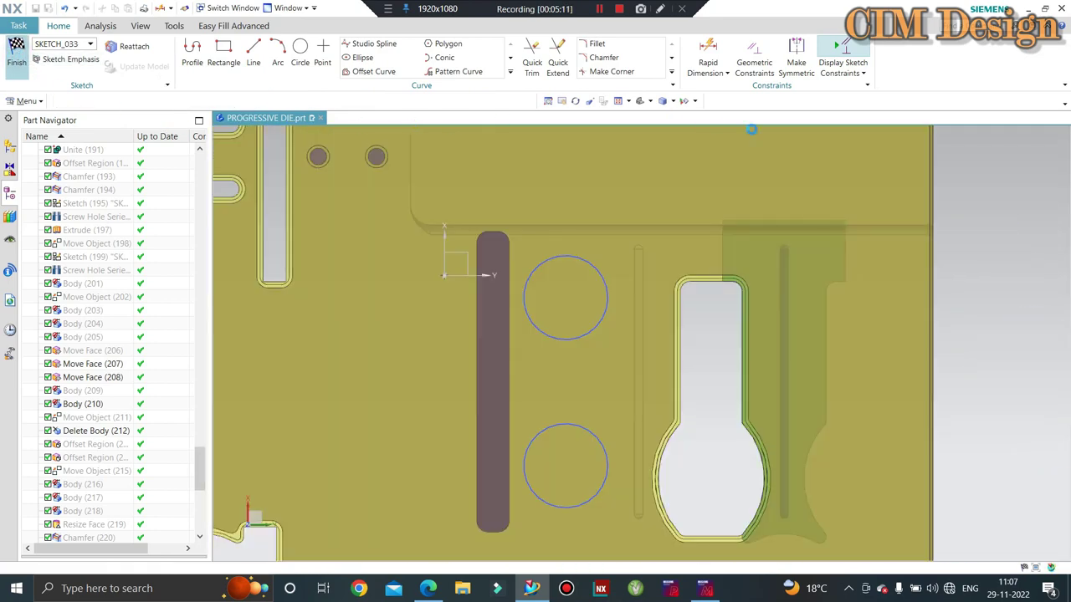
Choose the die plate as the body to subtract the circles from
{"action": "scroll", "coordinate": [779, 268], "scroll_direction": "down", "scroll_amount": 2}
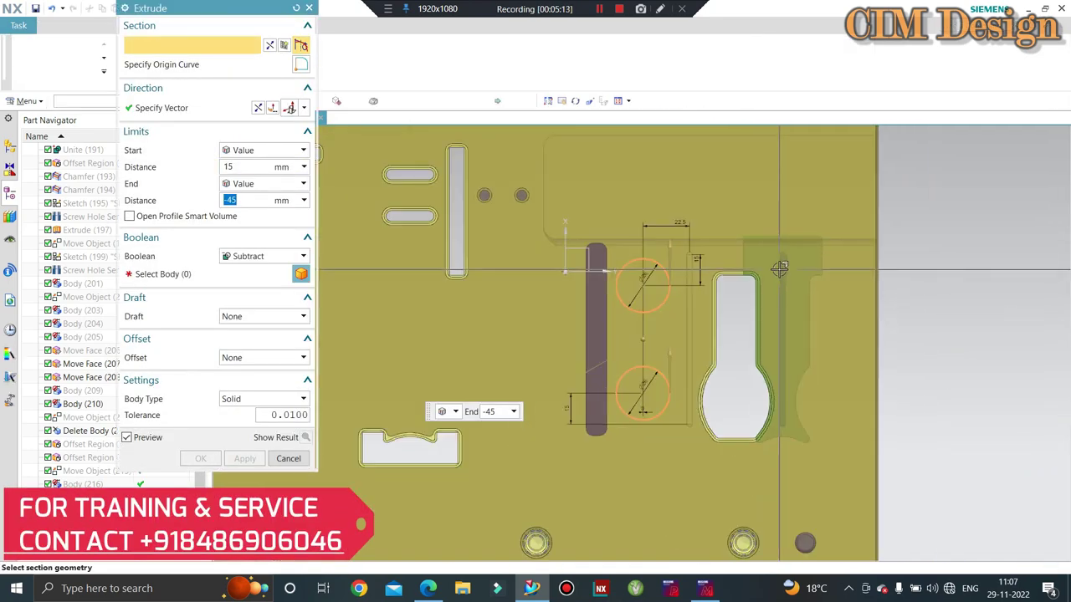
{"action": "scroll", "coordinate": [779, 267], "scroll_direction": "down", "scroll_amount": 2}
{"action": "mouse_move", "coordinate": [779, 268]}
{"action": "middle_mouse_down"}
{"action": "mouse_move", "coordinate": [670, 253]}
{"action": "mouse_move", "coordinate": [559, 427]}
{"action": "middle_mouse_up"}
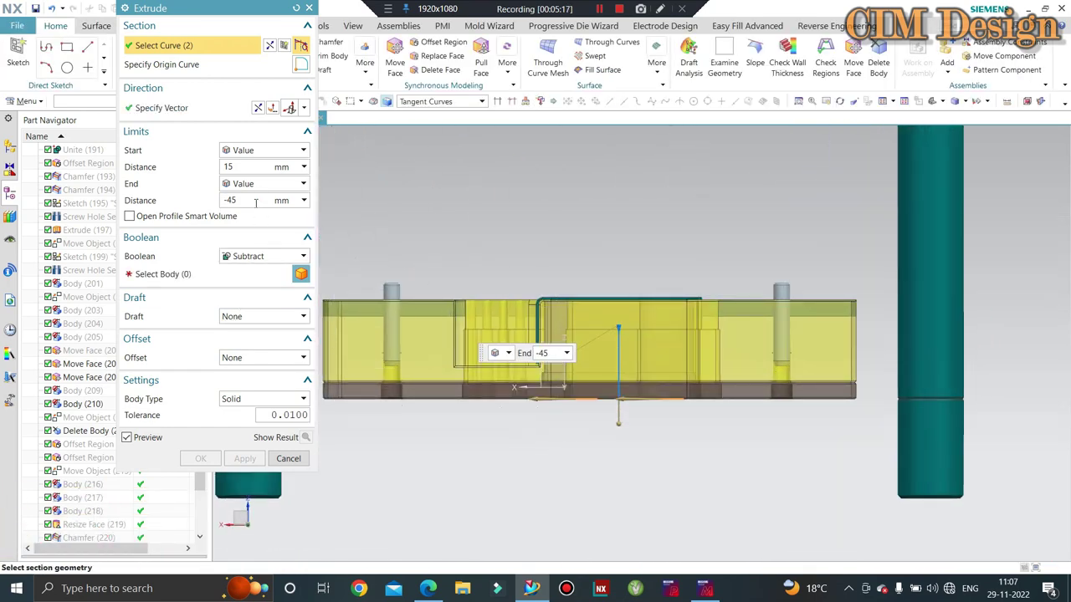
{"action": "left_click", "coordinate": [177, 277]}
{"action": "left_click", "coordinate": [557, 354]}
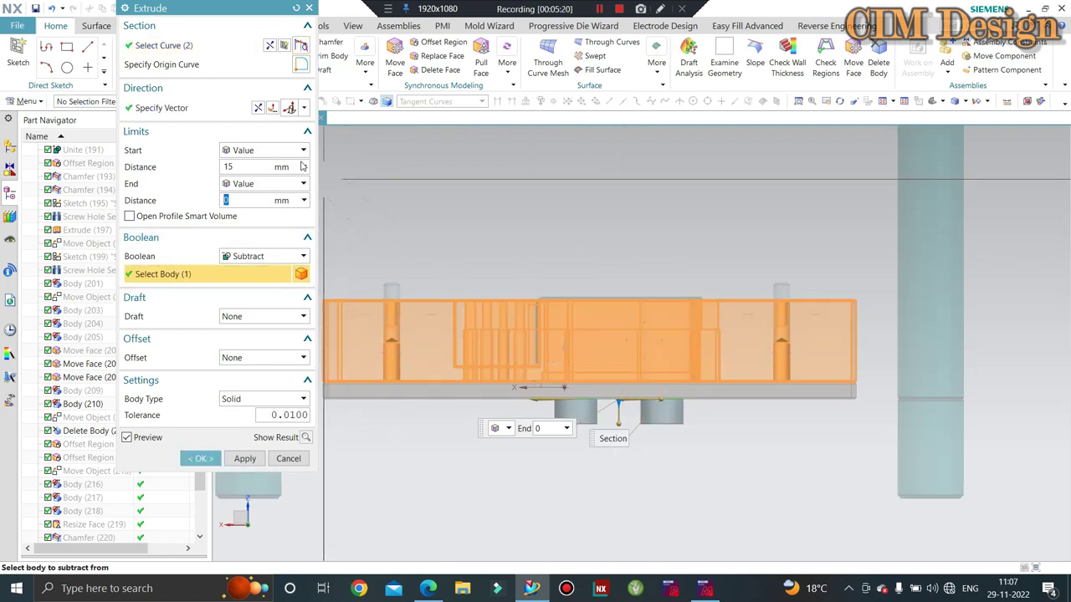
Set the extrusion start to 30 mm and the end to 10 mm
{"action": "left_click", "coordinate": [244, 167]}
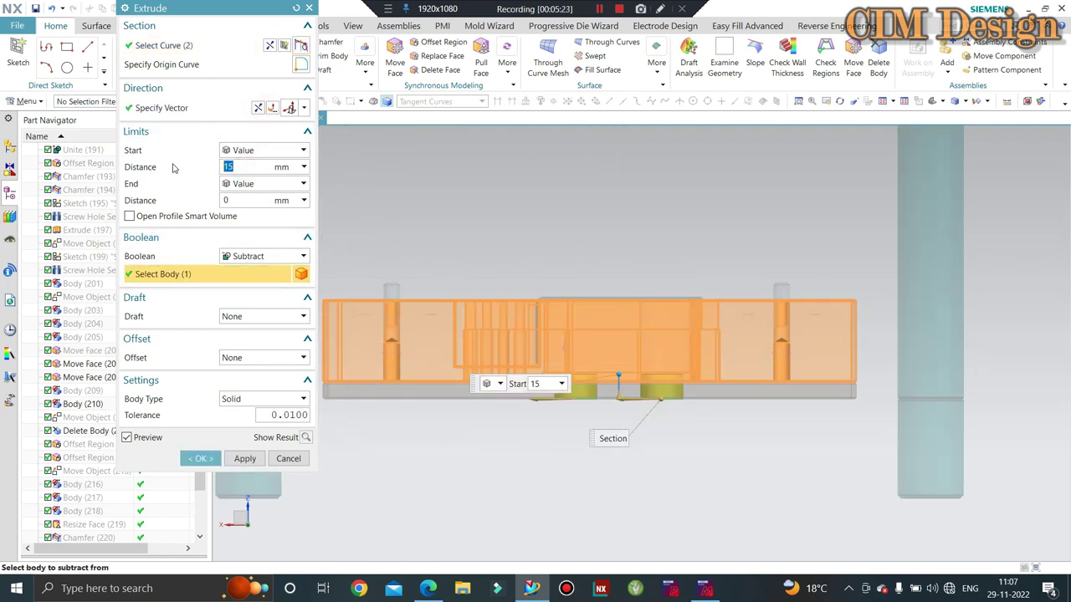
{"action": "type", "text": "30"}
{"action": "key", "text": "Return"}
{"action": "mouse_move", "coordinate": [626, 337]}
{"action": "middle_mouse_down"}
{"action": "mouse_move", "coordinate": [677, 340]}
{"action": "mouse_move", "coordinate": [638, 212]}
{"action": "middle_mouse_up"}
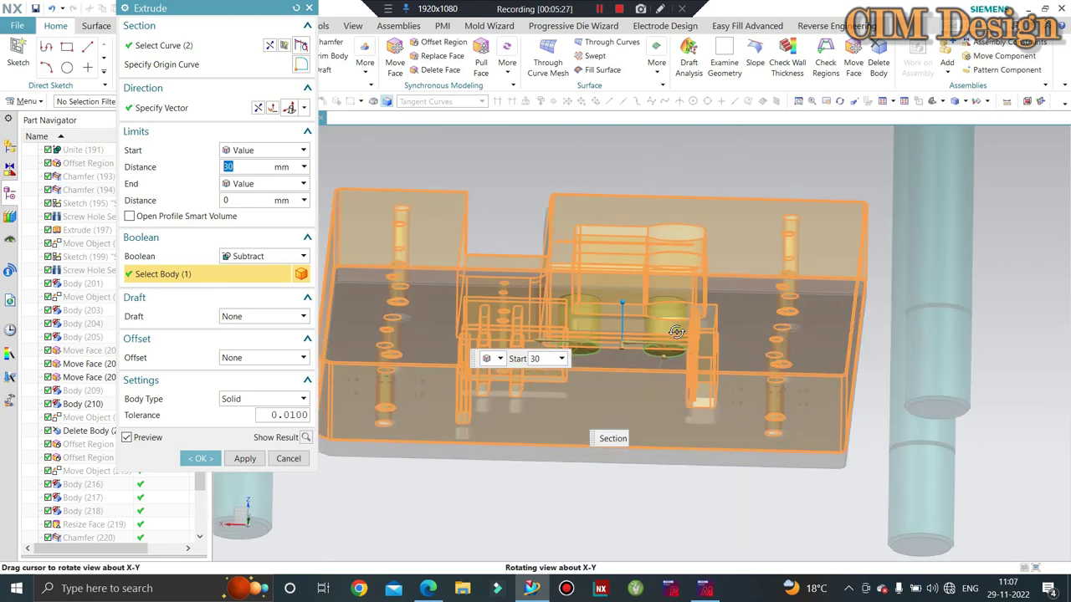
{"action": "scroll", "coordinate": [673, 387], "scroll_direction": "down", "scroll_amount": 2}
{"action": "scroll", "coordinate": [674, 387], "scroll_direction": "down", "scroll_amount": 2}
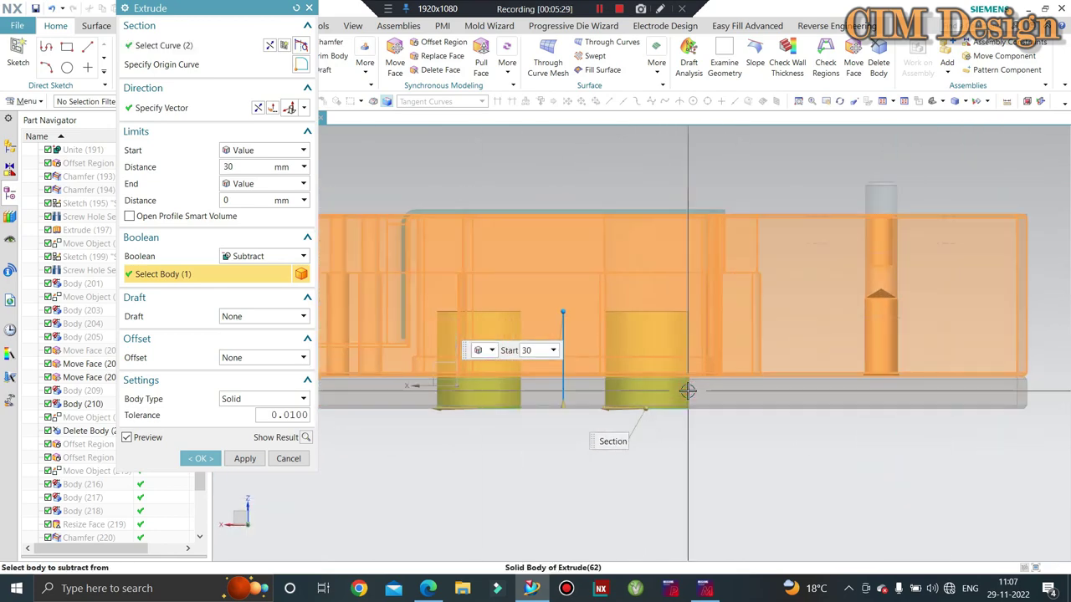
{"action": "left_click", "coordinate": [257, 200]}
{"action": "type", "text": "0"}
{"action": "key", "text": "Return"}
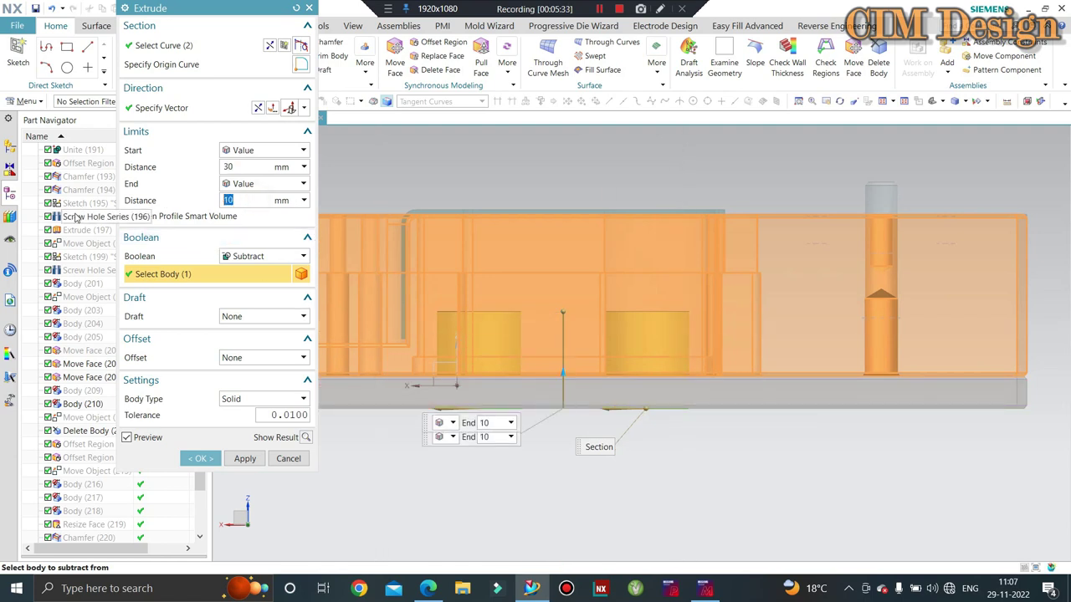
Change the start distance to 40 mm and create the pocket cut
{"action": "left_click", "coordinate": [243, 167]}
{"action": "type", "text": "0"}
{"action": "key", "text": "Return"}
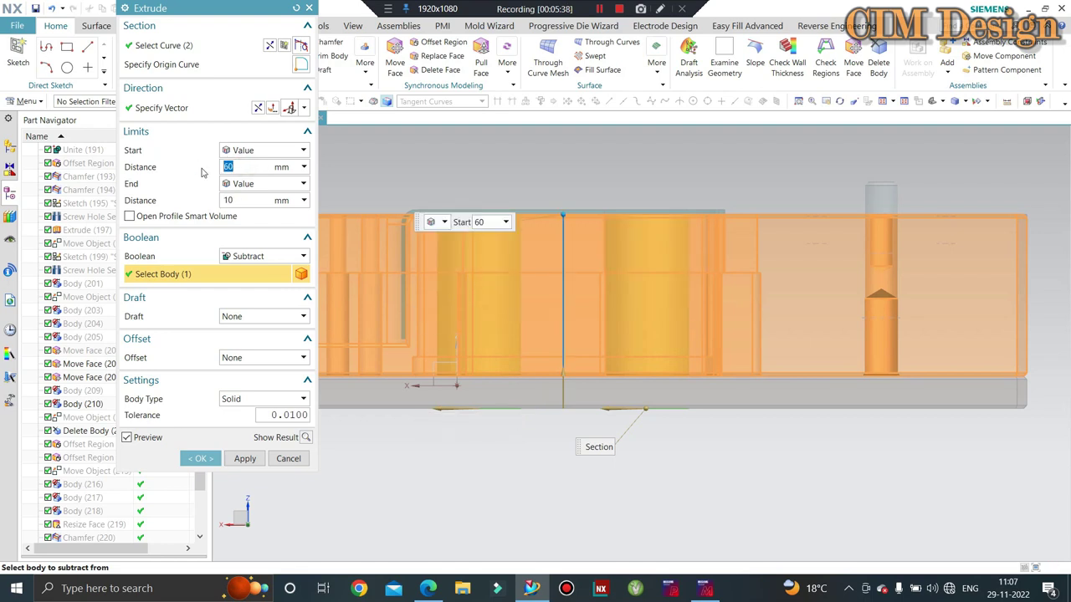
{"action": "type", "text": "0"}
{"action": "key", "text": "Return"}
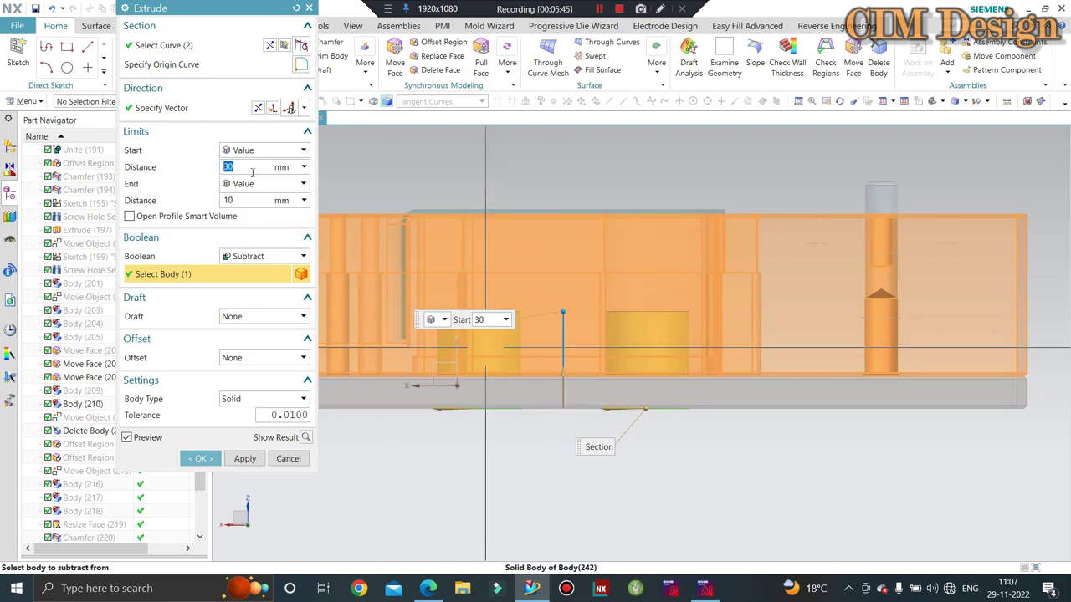
{"action": "type", "text": "40"}
{"action": "key", "text": "Return"}
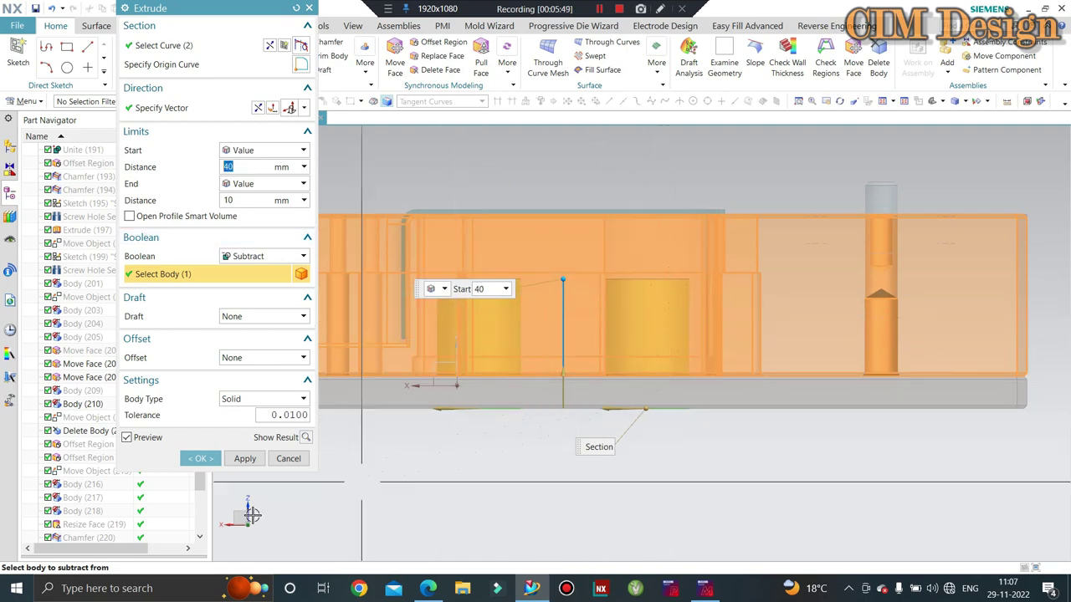
{"action": "left_click", "coordinate": [207, 462]}
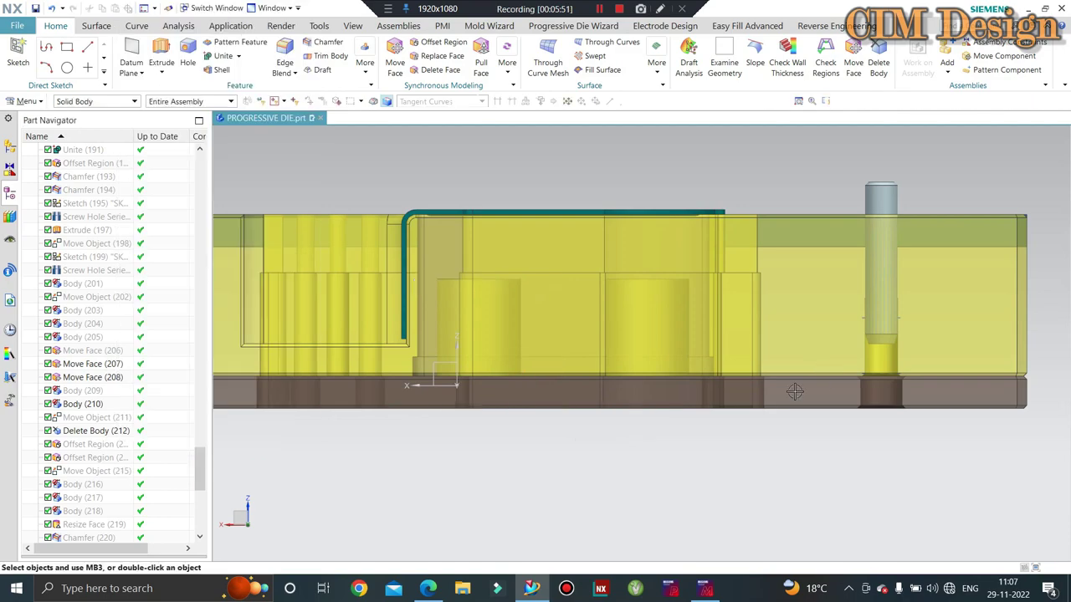
Orbit and zoom around the die to inspect the new spring pockets beside the slot
{"action": "mouse_move", "coordinate": [535, 335]}
{"action": "middle_mouse_down"}
{"action": "mouse_move", "coordinate": [911, 254]}
{"action": "mouse_move", "coordinate": [813, 287]}
{"action": "mouse_move", "coordinate": [956, 179]}
{"action": "middle_mouse_up"}
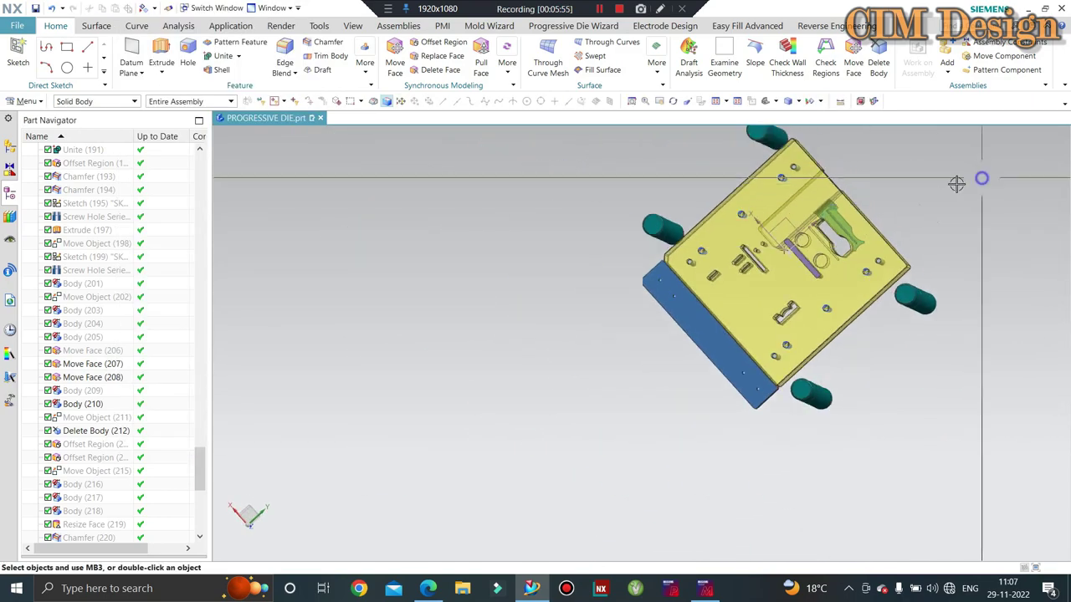
{"action": "key", "text": "F8"}
{"action": "scroll", "coordinate": [777, 262], "scroll_direction": "up", "scroll_amount": 5}
{"action": "scroll", "coordinate": [766, 288], "scroll_direction": "down", "scroll_amount": 4}
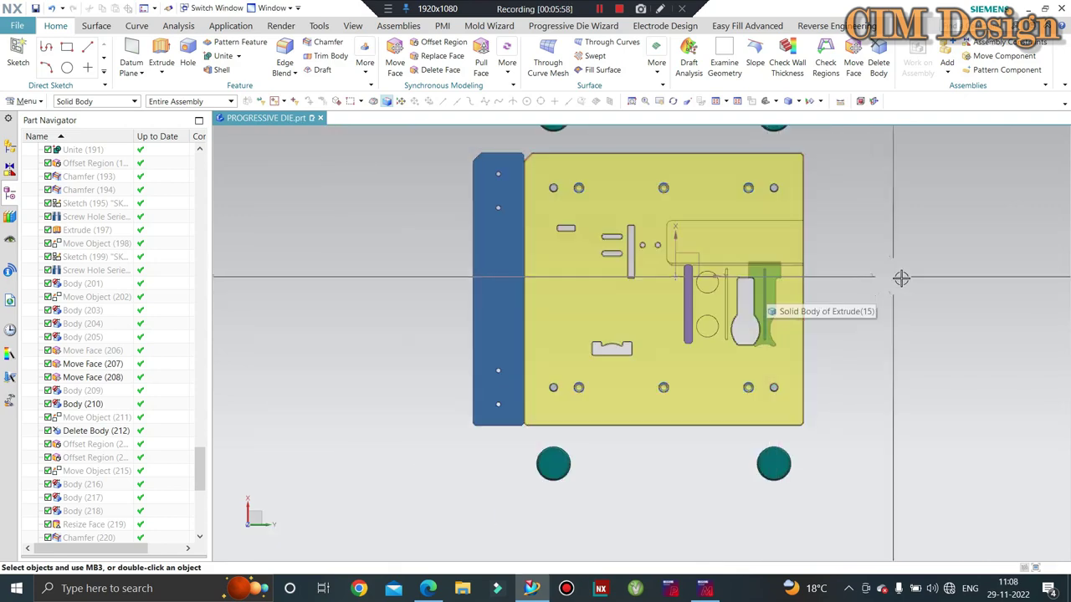
{"action": "scroll", "coordinate": [895, 280], "scroll_direction": "up", "scroll_amount": 3}
{"action": "middle_click_drag", "start_coordinate": [889, 287], "coordinate": [797, 377]}
{"action": "scroll", "coordinate": [732, 352], "scroll_direction": "up", "scroll_amount": 4}
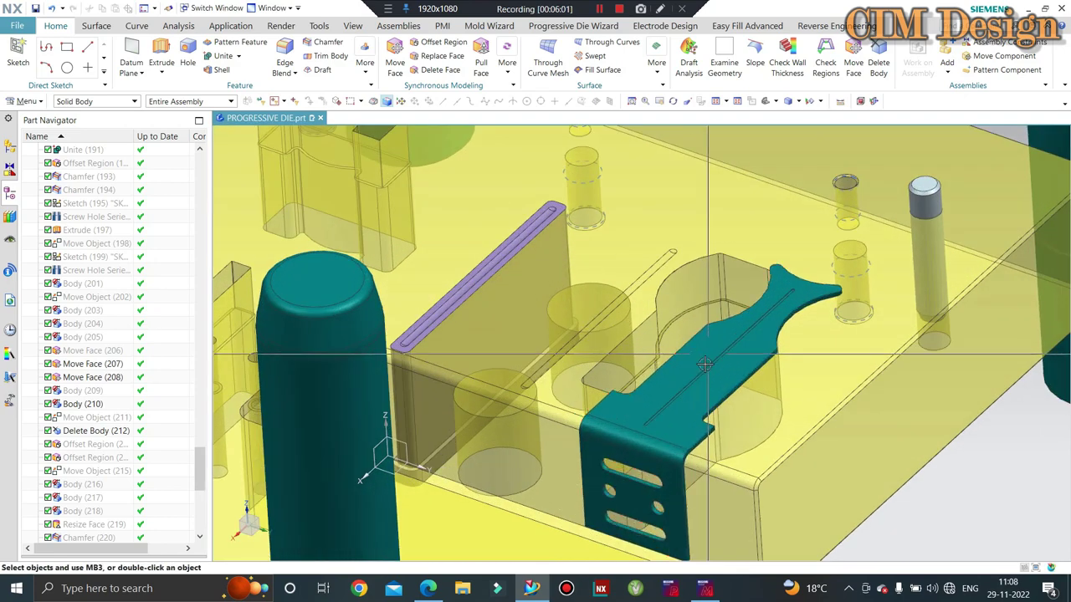
{"action": "scroll", "coordinate": [711, 360], "scroll_direction": "up", "scroll_amount": 2}
{"action": "scroll", "coordinate": [669, 285], "scroll_direction": "down", "scroll_amount": 2}
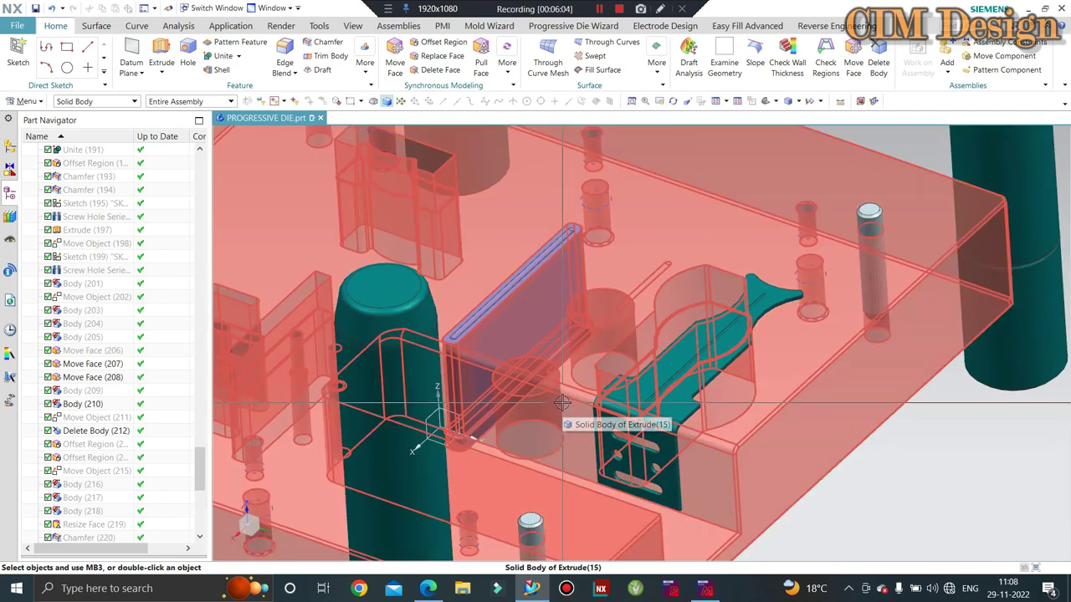
{"action": "scroll", "coordinate": [562, 403], "scroll_direction": "up", "scroll_amount": 2}
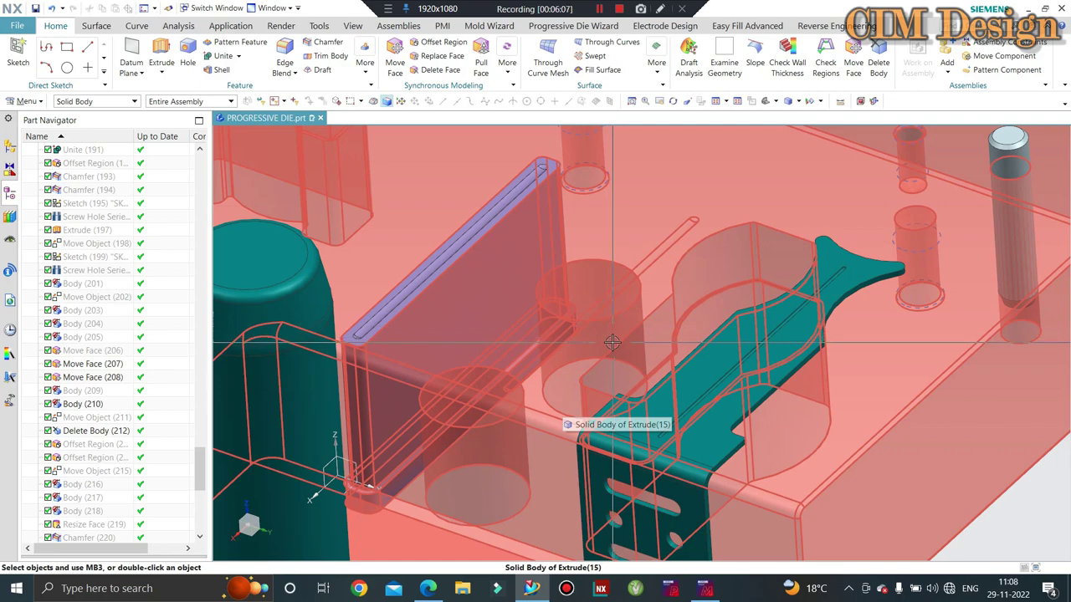
{"action": "scroll", "coordinate": [612, 342], "scroll_direction": "down", "scroll_amount": 2}
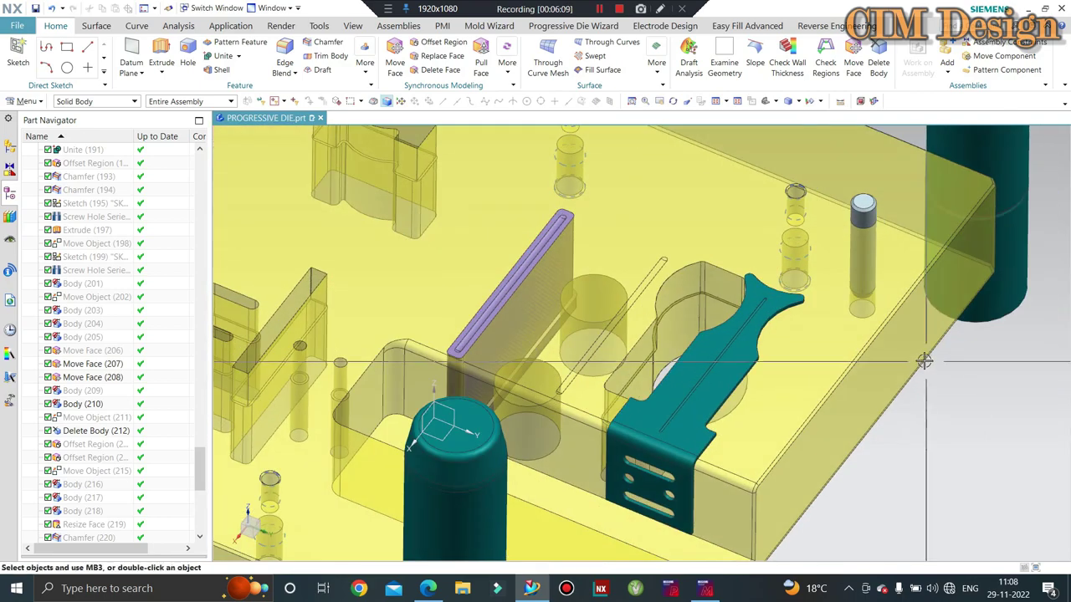
{"action": "scroll", "coordinate": [924, 362], "scroll_direction": "down", "scroll_amount": 2}
{"action": "scroll", "coordinate": [565, 289], "scroll_direction": "up", "scroll_amount": 4}
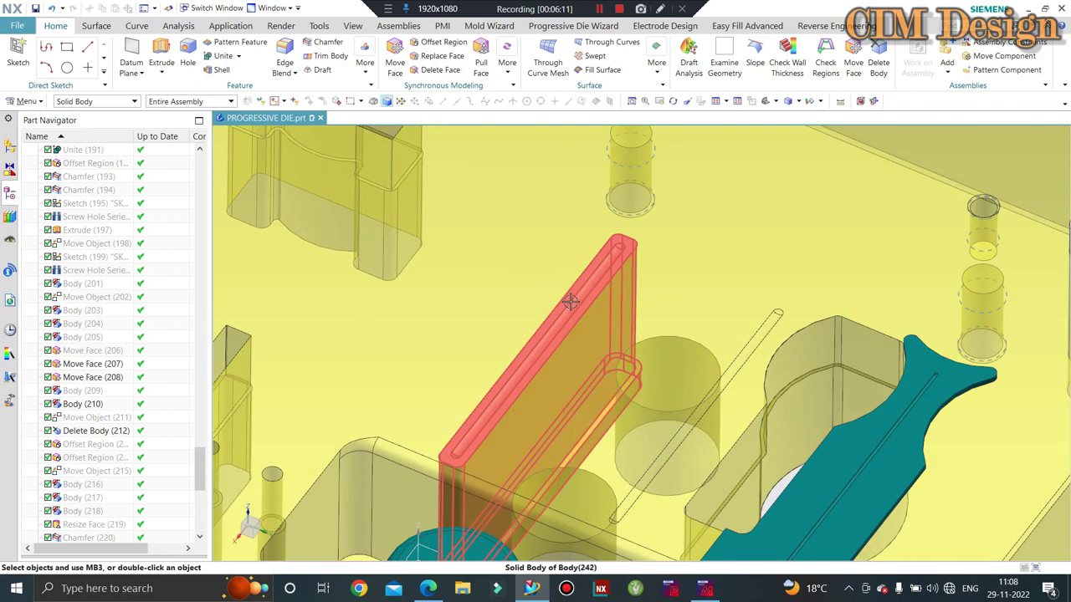
{"action": "scroll", "coordinate": [570, 301], "scroll_direction": "down", "scroll_amount": 2}
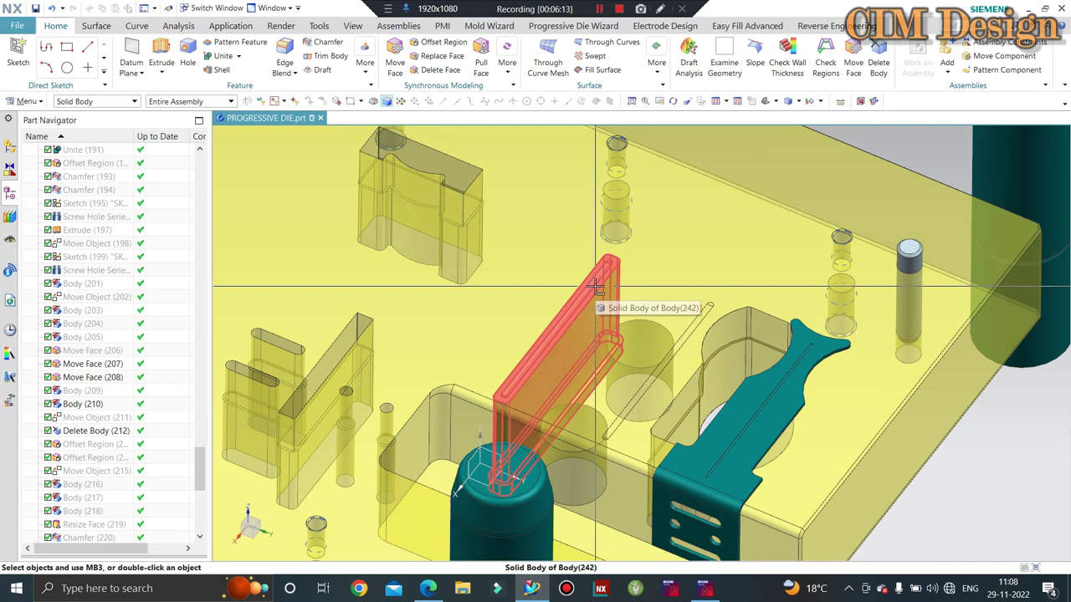
{"action": "scroll", "coordinate": [599, 289], "scroll_direction": "down", "scroll_amount": 2}
{"action": "scroll", "coordinate": [634, 311], "scroll_direction": "down", "scroll_amount": 1}
{"action": "scroll", "coordinate": [829, 407], "scroll_direction": "up", "scroll_amount": 2}
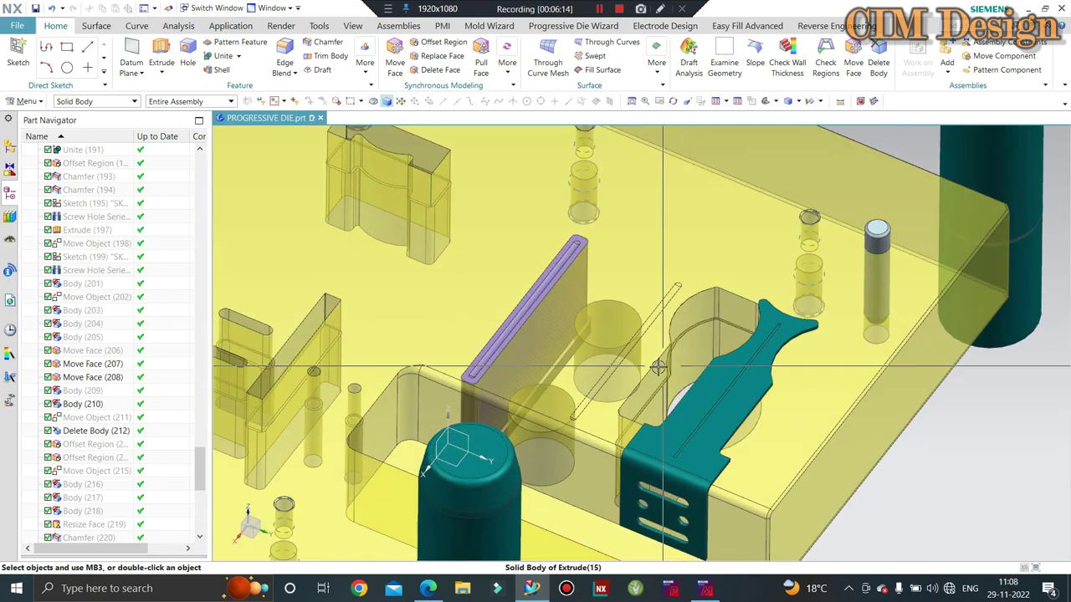
{"action": "scroll", "coordinate": [660, 365], "scroll_direction": "up", "scroll_amount": 2}
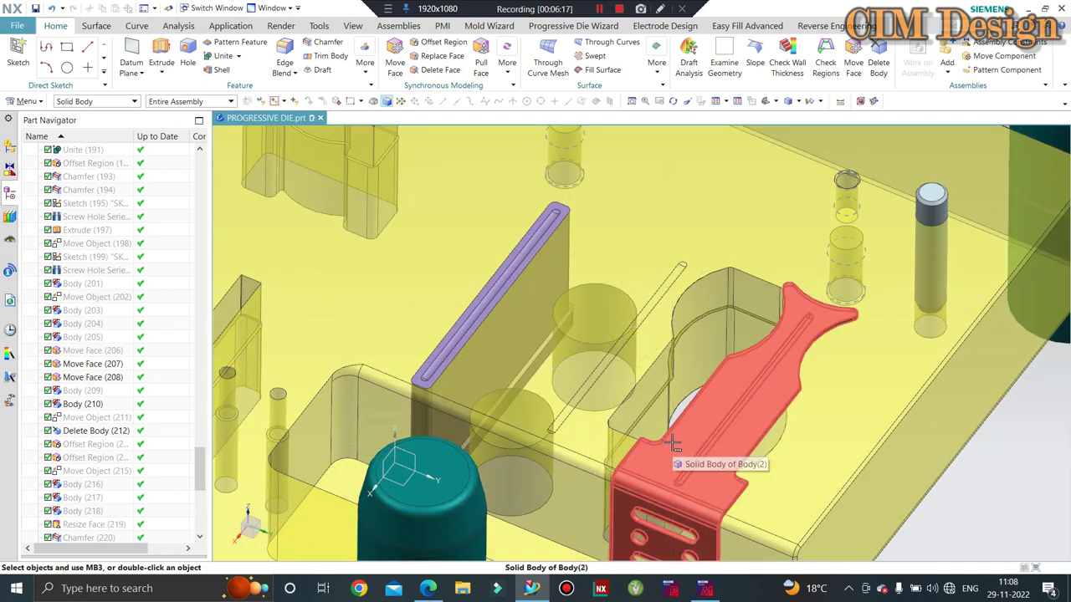
{"action": "scroll", "coordinate": [680, 438], "scroll_direction": "down", "scroll_amount": 1}
{"action": "scroll", "coordinate": [703, 368], "scroll_direction": "down", "scroll_amount": 1}
{"action": "scroll", "coordinate": [707, 352], "scroll_direction": "up", "scroll_amount": 1}
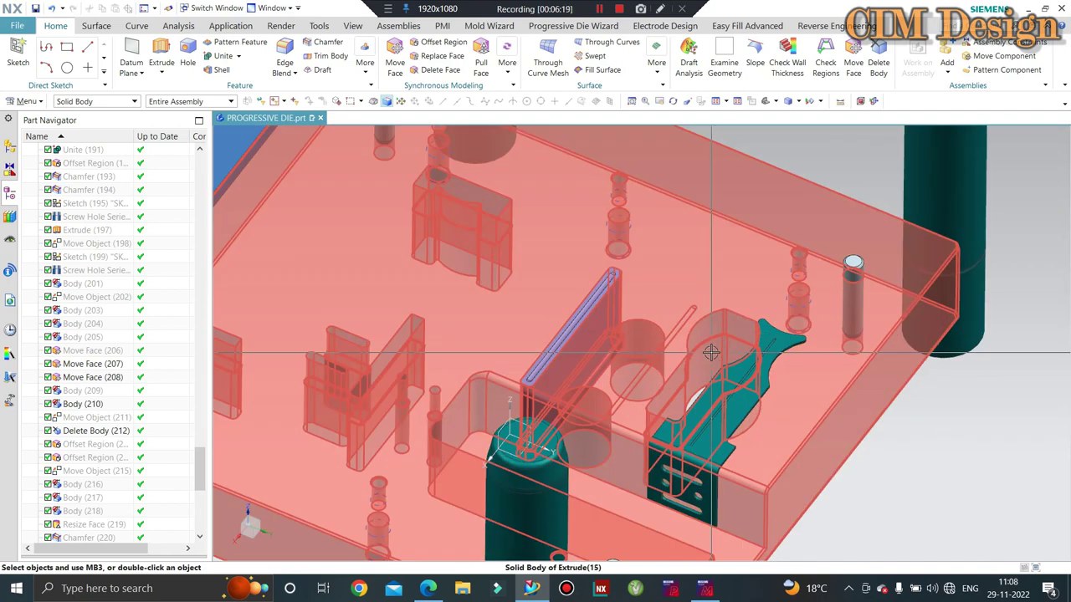
{"action": "scroll", "coordinate": [709, 352], "scroll_direction": "down", "scroll_amount": 1}
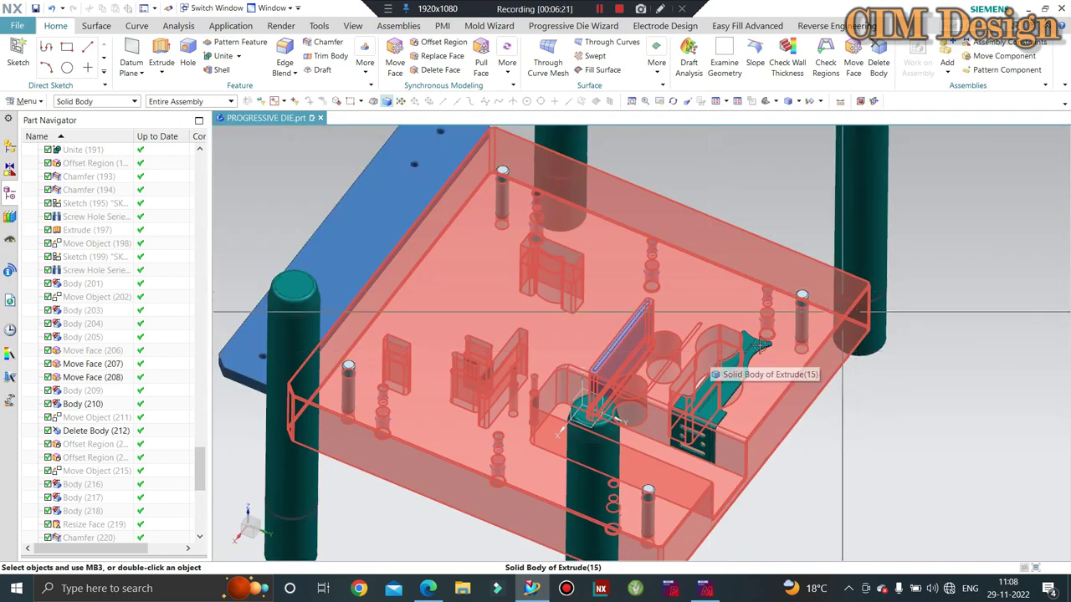
Show the die plate square-on in the top view
{"action": "middle_click_drag", "start_coordinate": [709, 352], "coordinate": [726, 339]}
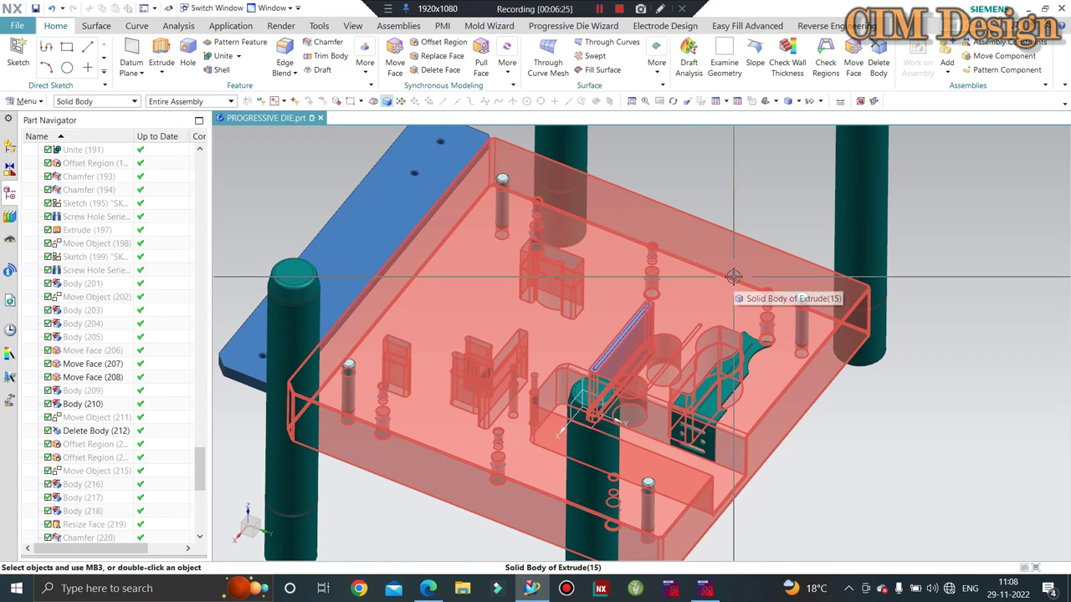
{"action": "scroll", "coordinate": [733, 276], "scroll_direction": "up", "scroll_amount": 1}
{"action": "scroll", "coordinate": [736, 288], "scroll_direction": "up", "scroll_amount": 1}
{"action": "scroll", "coordinate": [744, 289], "scroll_direction": "up", "scroll_amount": 1}
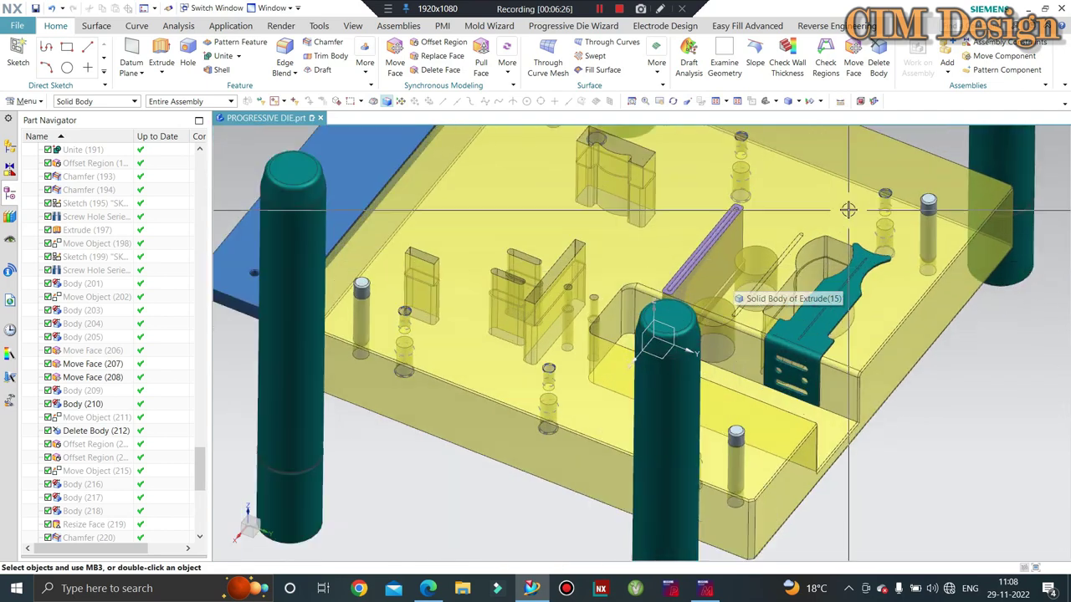
{"action": "scroll", "coordinate": [741, 287], "scroll_direction": "up", "scroll_amount": 1}
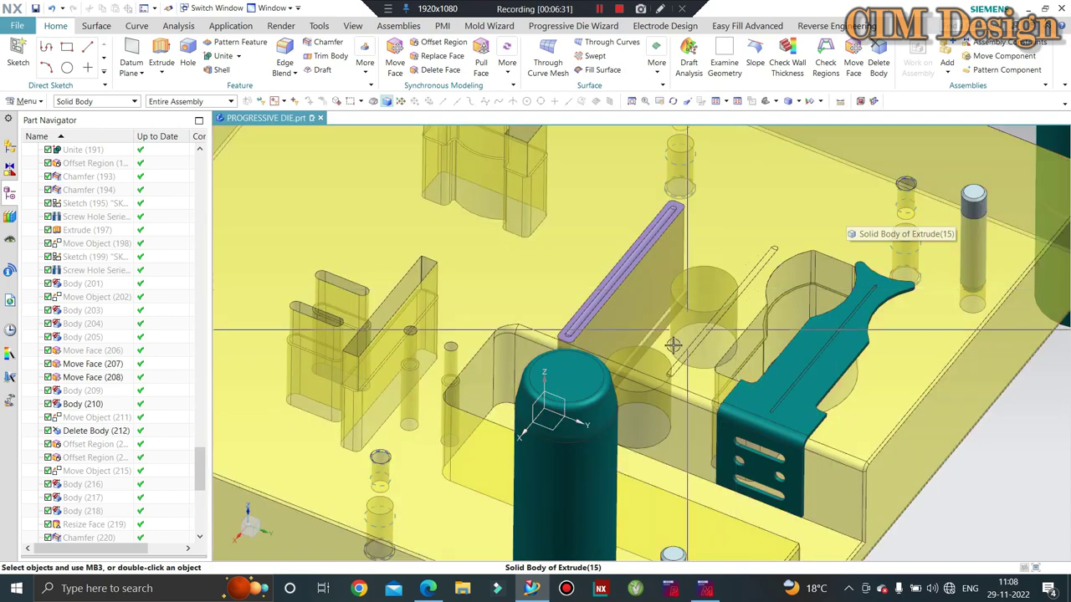
{"action": "mouse_move", "coordinate": [846, 212]}
{"action": "middle_mouse_down"}
{"action": "mouse_move", "coordinate": [706, 385]}
{"action": "mouse_move", "coordinate": [794, 232]}
{"action": "middle_mouse_up"}
{"action": "key", "text": "ctrl+alt+t"}
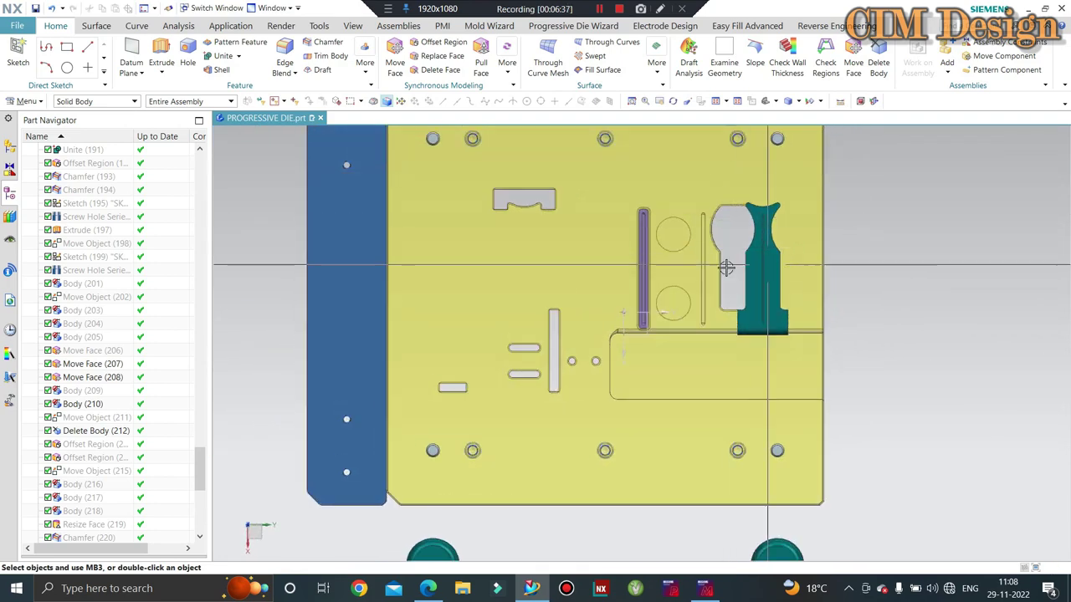
Select the D 24, d 12.0 coil spring washer (SSWB24) and output its model
{"action": "left_click", "coordinate": [699, 594]}
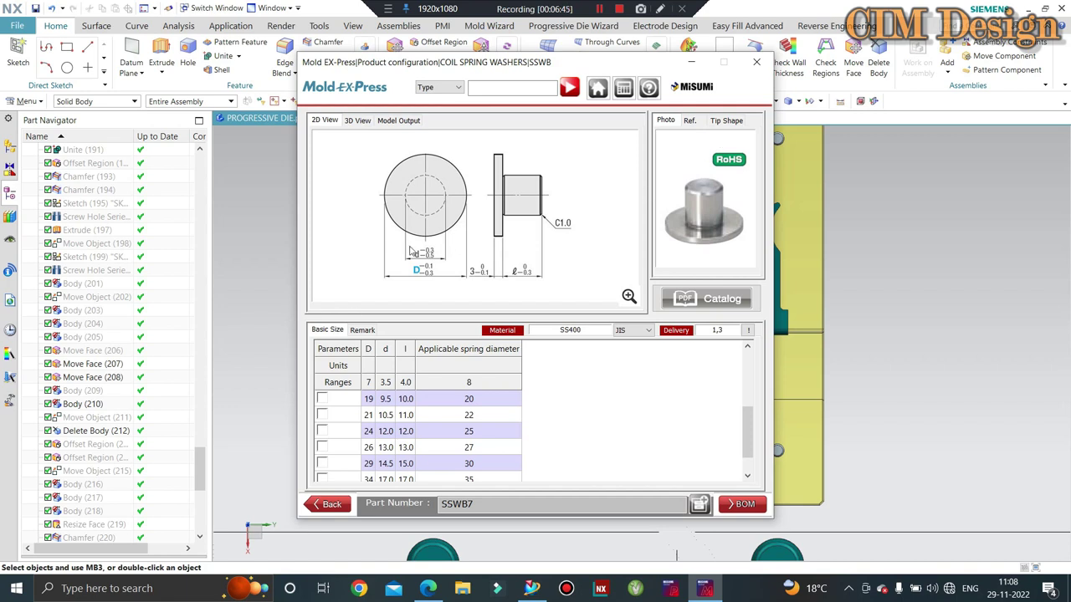
{"action": "left_click", "coordinate": [321, 431]}
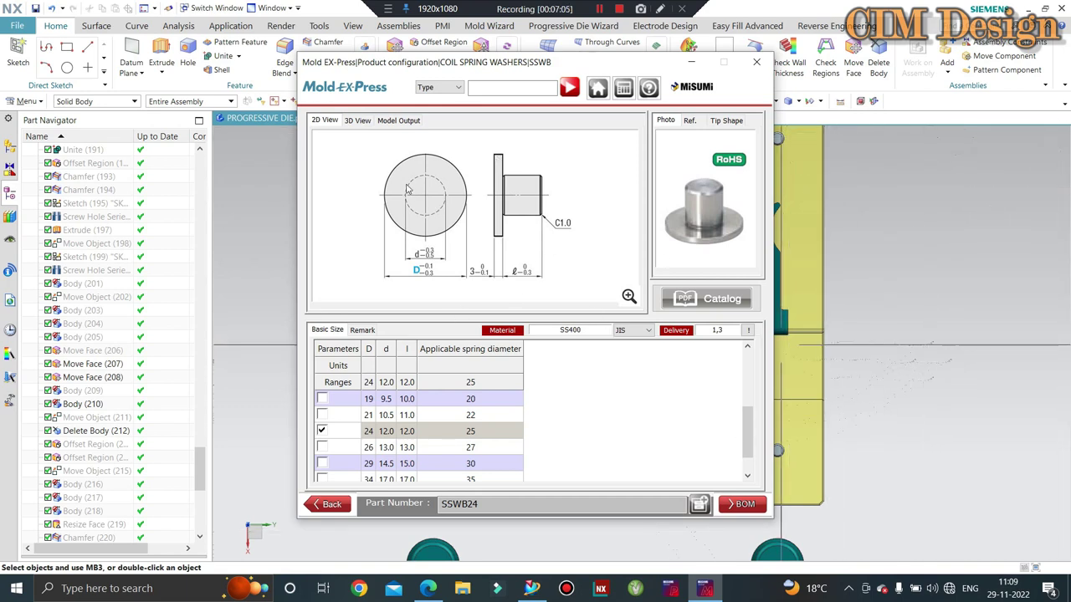
{"action": "left_click", "coordinate": [398, 122]}
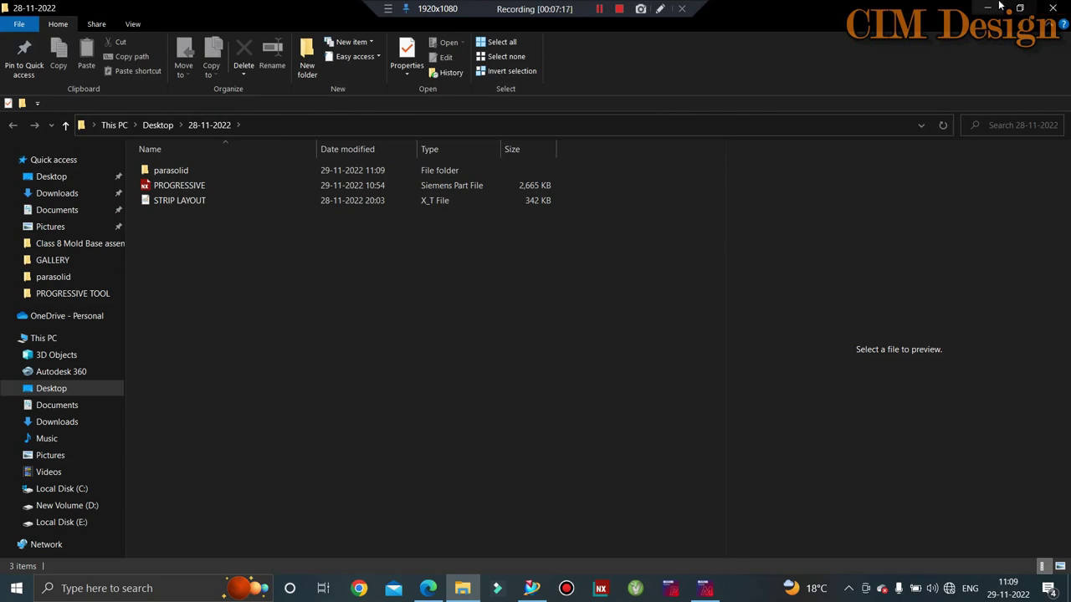
Minimize Explorer and Mold EX-Press, returning to an isometric view of the die
{"action": "left_click", "coordinate": [993, 8]}
{"action": "left_click", "coordinate": [701, 69]}
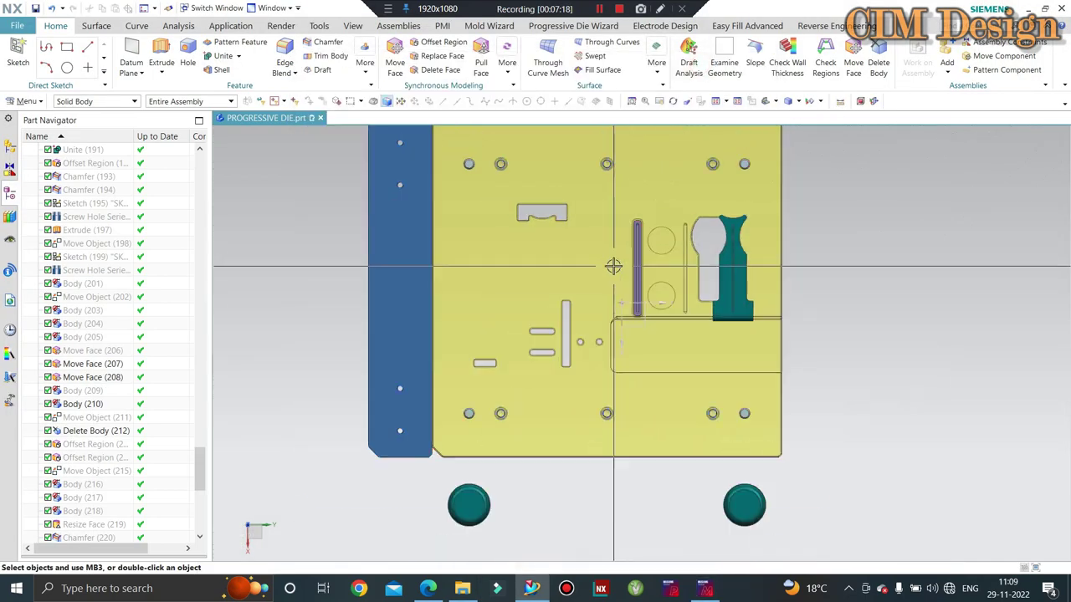
{"action": "middle_click_drag", "start_coordinate": [609, 265], "coordinate": [411, 266]}
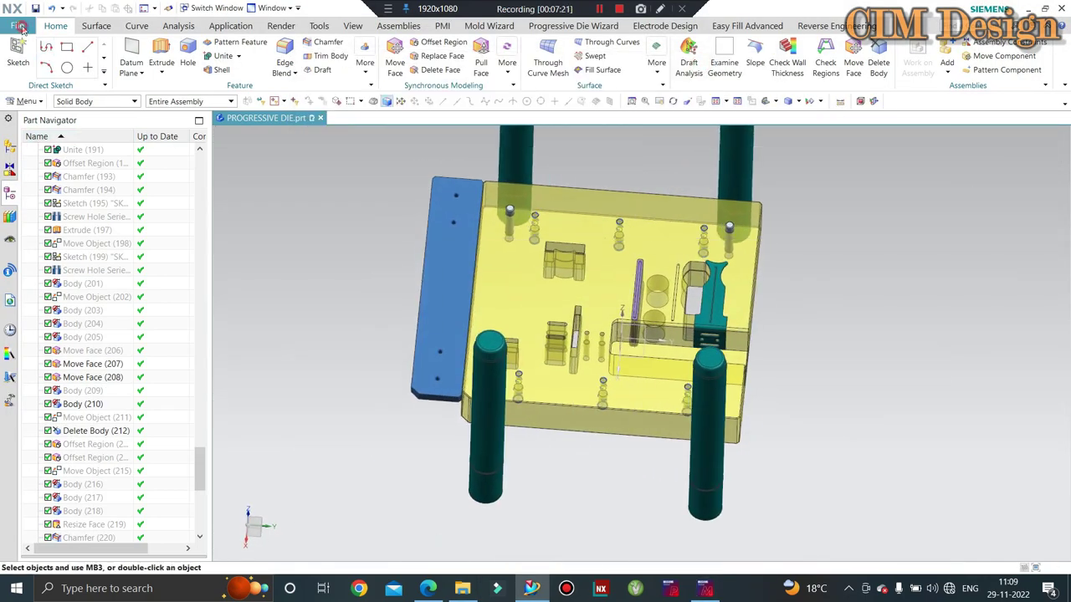
Import SSWB24 as a Parasolid from Desktop > 28-11-2022 > parasolid into the die
{"action": "left_click", "coordinate": [21, 28]}
{"action": "left_click", "coordinate": [359, 79]}
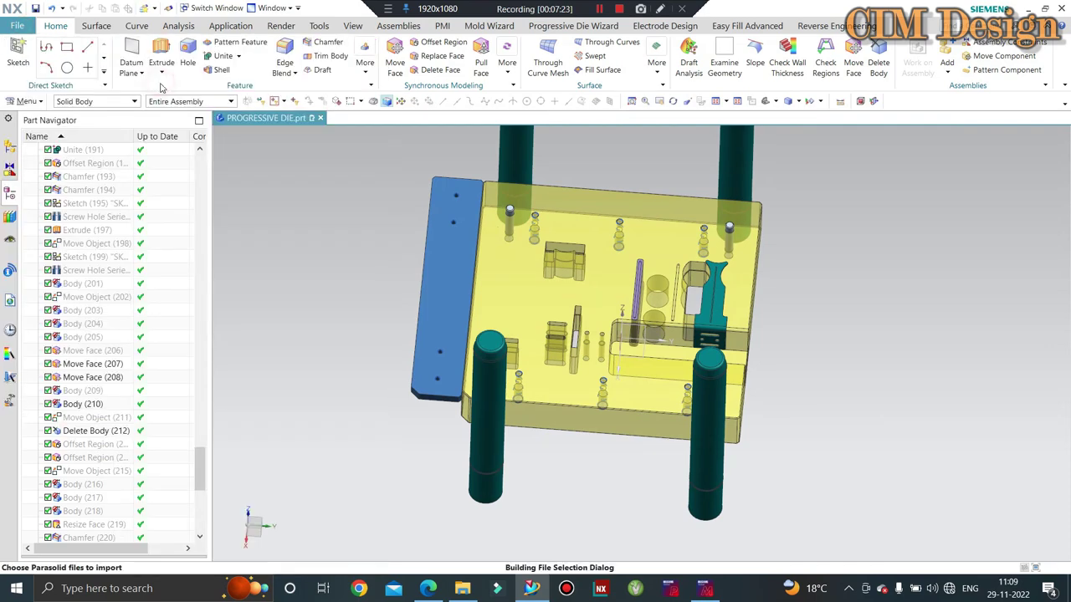
{"action": "left_click", "coordinate": [366, 308]}
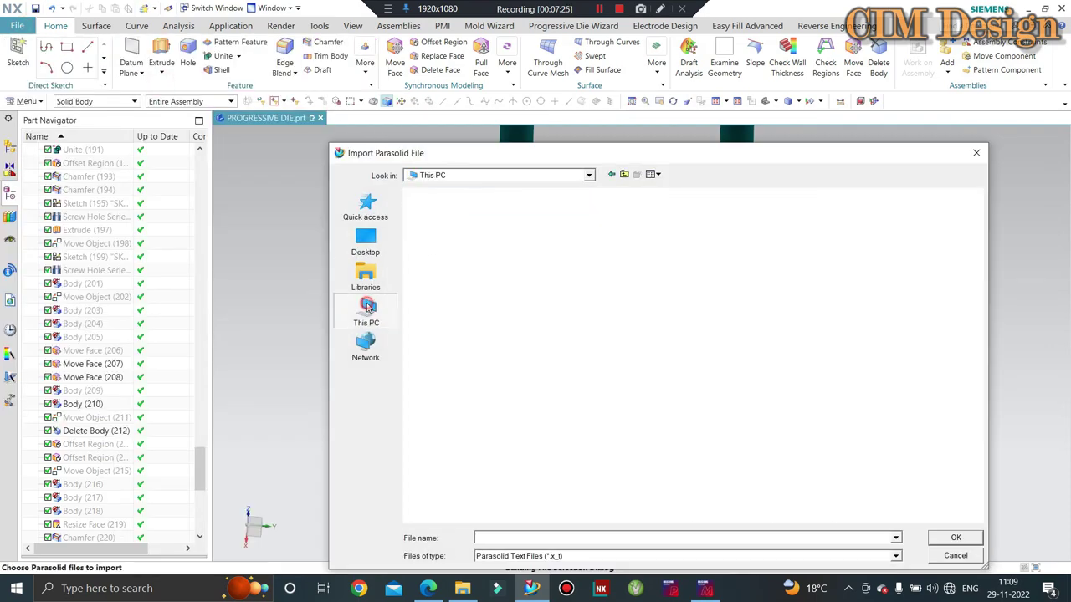
{"action": "double_click", "coordinate": [602, 224]}
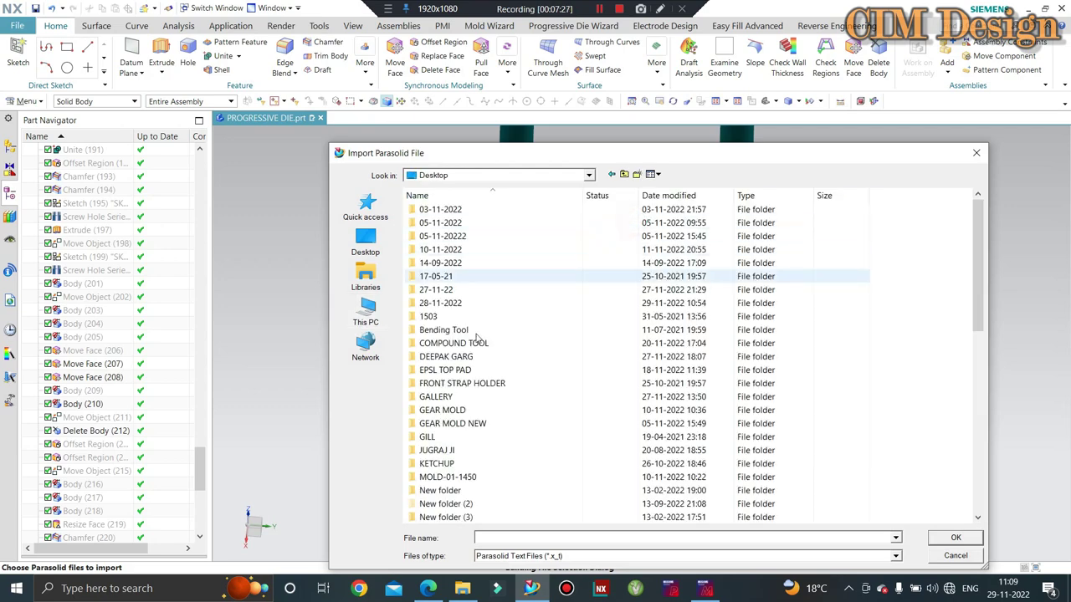
{"action": "double_click", "coordinate": [436, 306]}
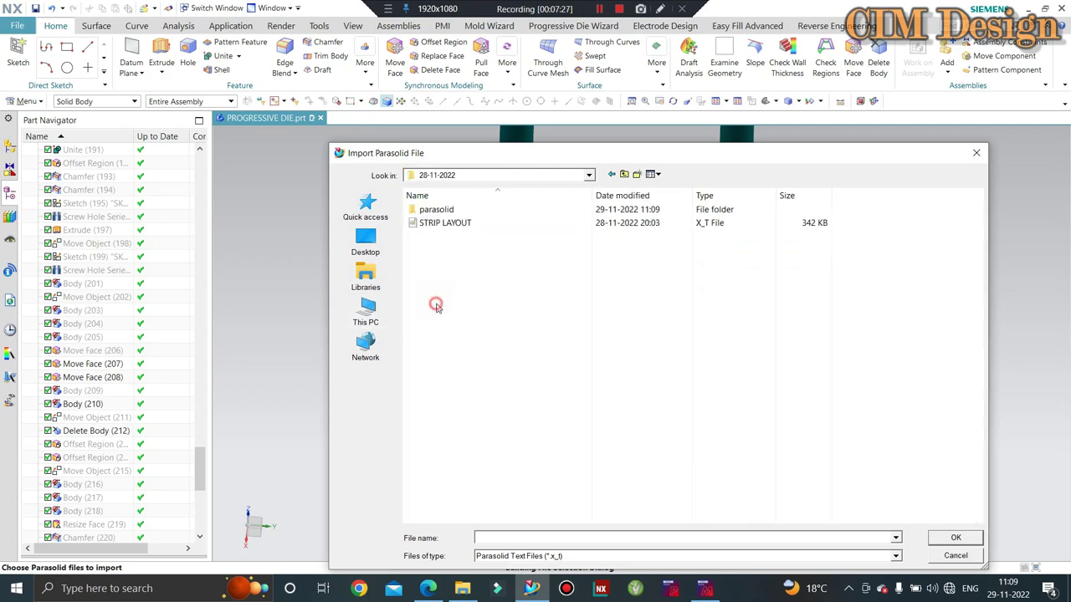
{"action": "double_click", "coordinate": [436, 210]}
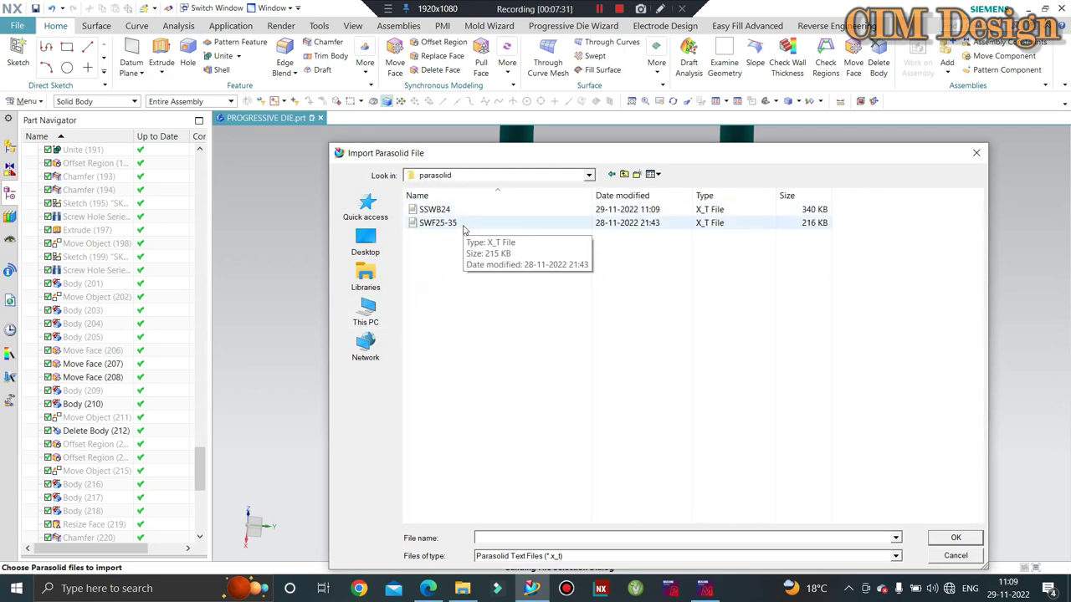
{"action": "left_click", "coordinate": [457, 211]}
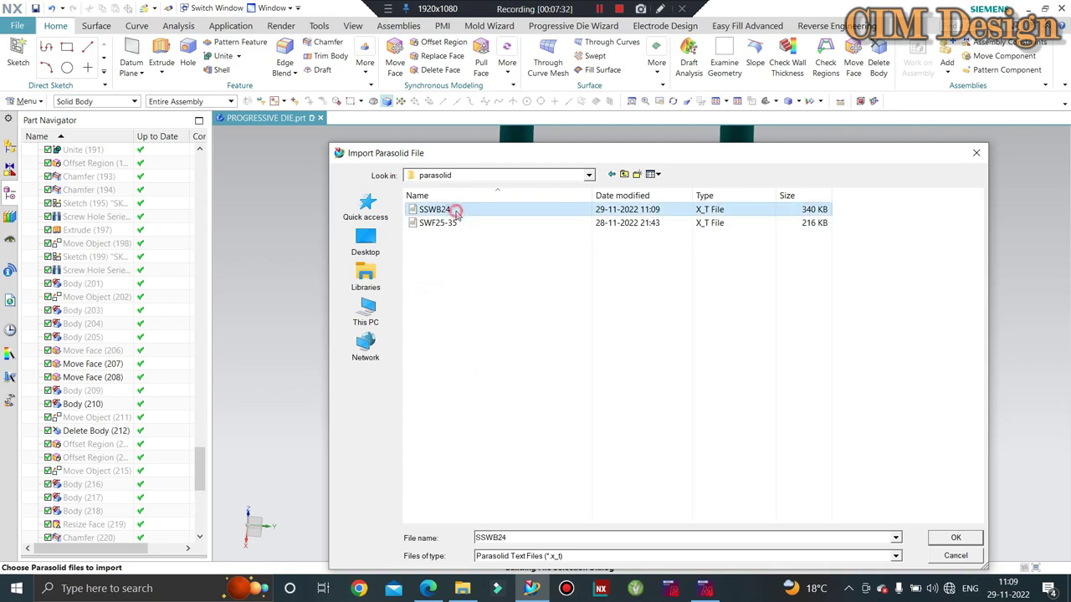
{"action": "left_click", "coordinate": [954, 537]}
Start Move Object (Ctrl+T) on the imported washer with Point to Point motion
{"action": "middle_click_drag", "start_coordinate": [770, 306], "coordinate": [788, 277]}
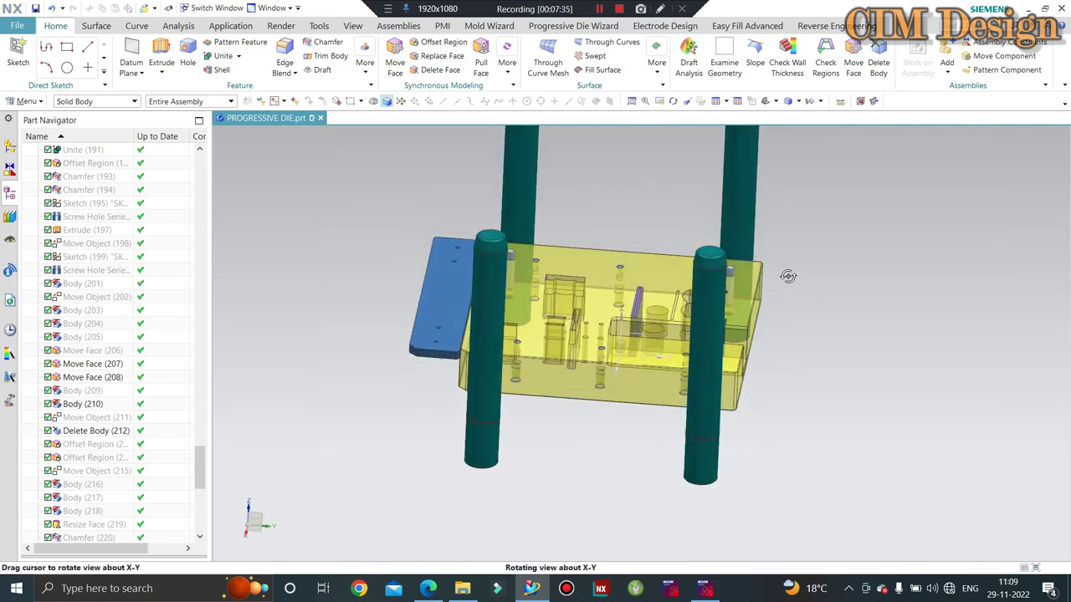
{"action": "scroll", "coordinate": [616, 300], "scroll_direction": "up", "scroll_amount": 5}
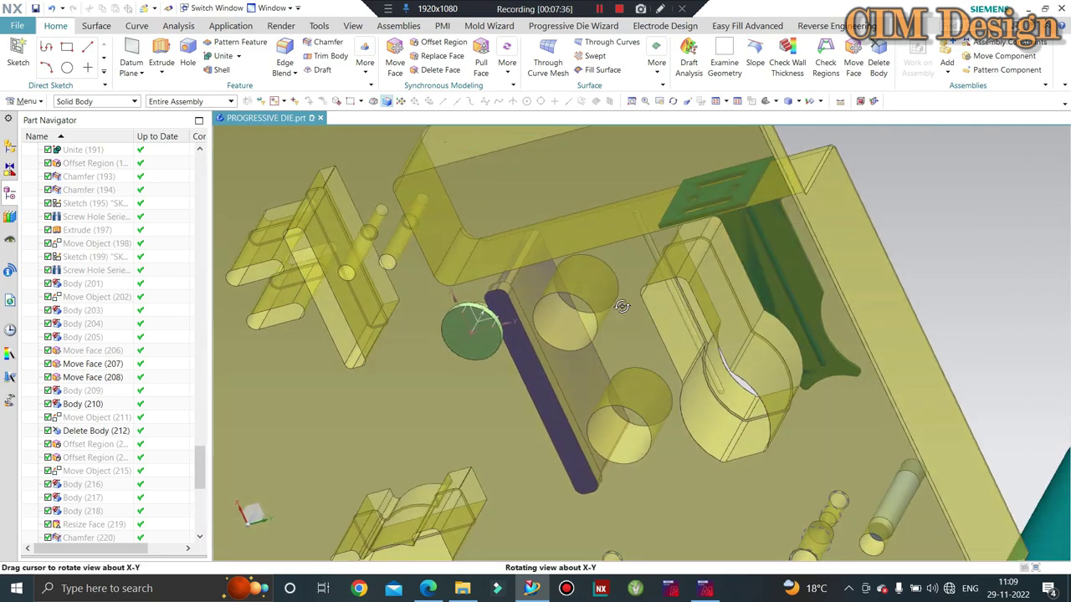
{"action": "mouse_move", "coordinate": [615, 300]}
{"action": "middle_mouse_down"}
{"action": "mouse_move", "coordinate": [559, 376]}
{"action": "mouse_move", "coordinate": [573, 413]}
{"action": "mouse_move", "coordinate": [517, 351]}
{"action": "middle_mouse_up"}
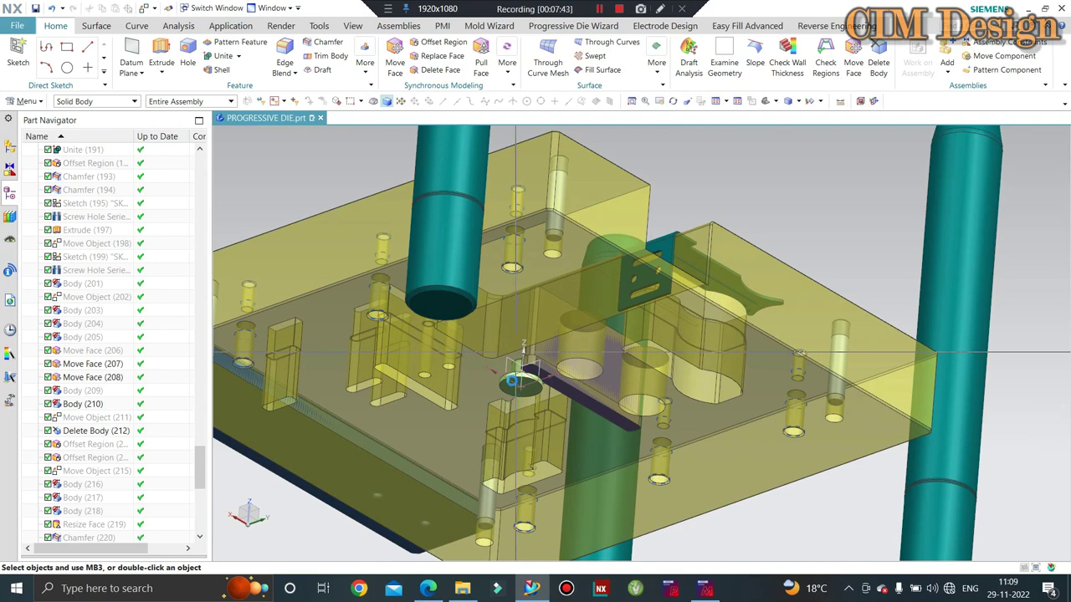
{"action": "key", "text": "ctrl+t"}
{"action": "scroll", "coordinate": [512, 381], "scroll_direction": "up", "scroll_amount": 5}
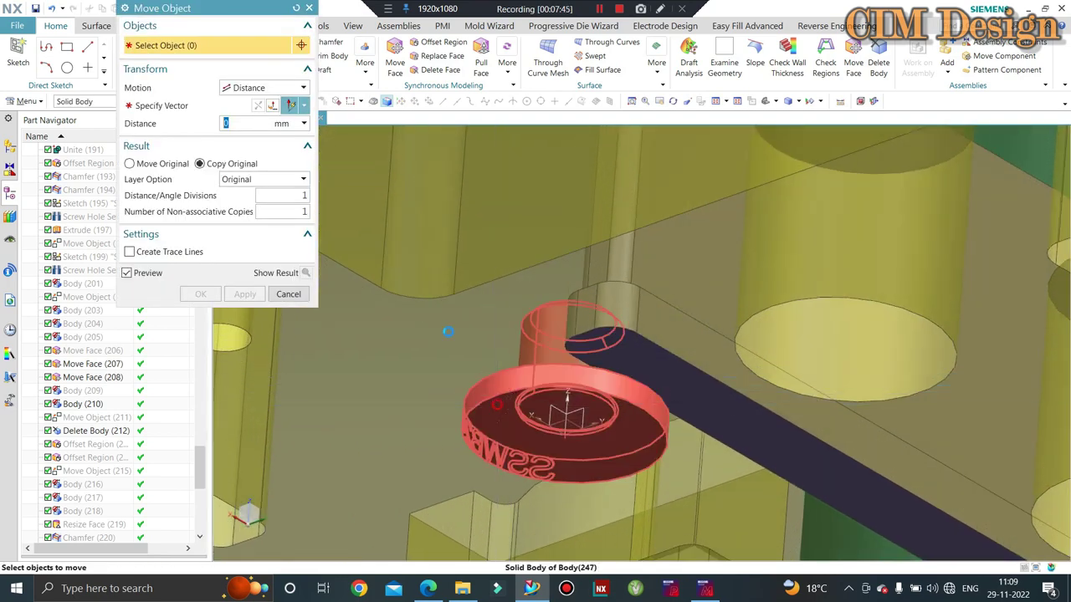
{"action": "left_click", "coordinate": [497, 405]}
{"action": "left_click", "coordinate": [255, 88]}
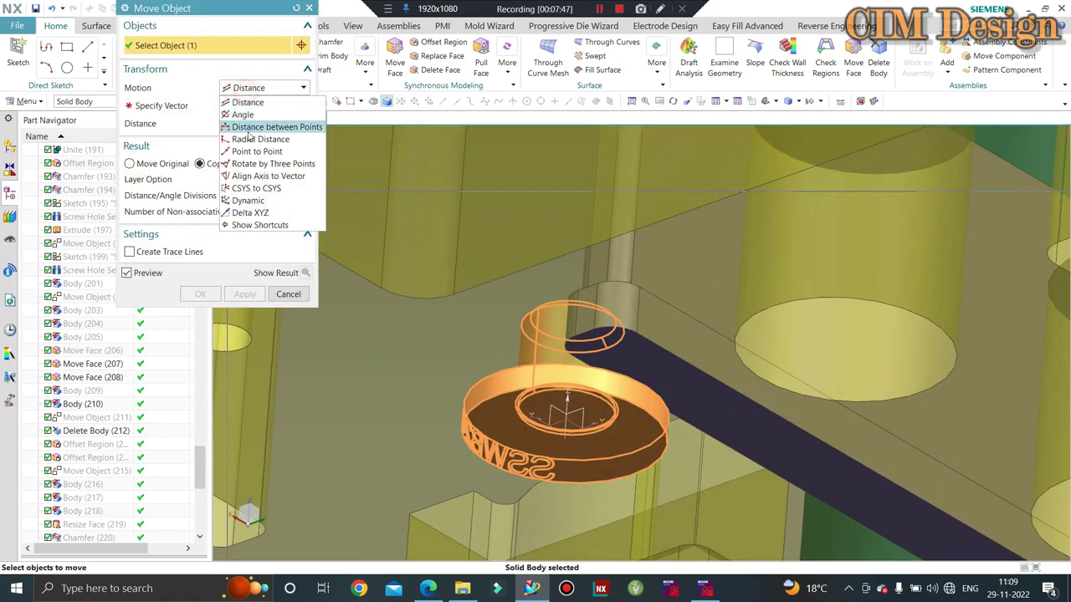
{"action": "left_click", "coordinate": [247, 153]}
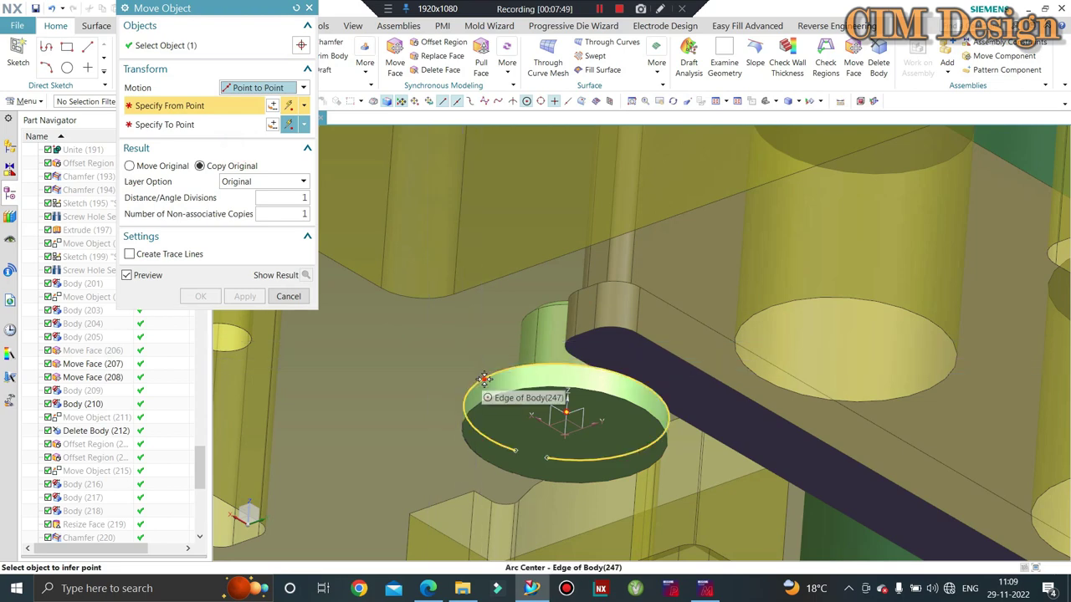
Place the washer copy at the centre of the round spring hole beside the slot
{"action": "scroll", "coordinate": [533, 394], "scroll_direction": "down", "scroll_amount": 3}
{"action": "middle_click_drag", "start_coordinate": [533, 395], "coordinate": [754, 202]}
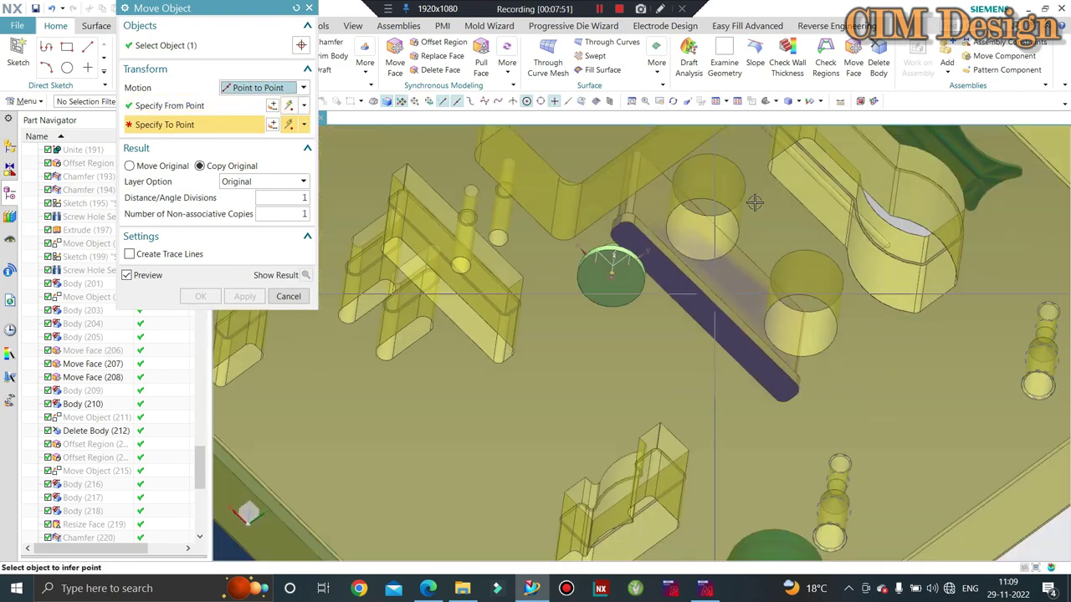
{"action": "left_click", "coordinate": [692, 216]}
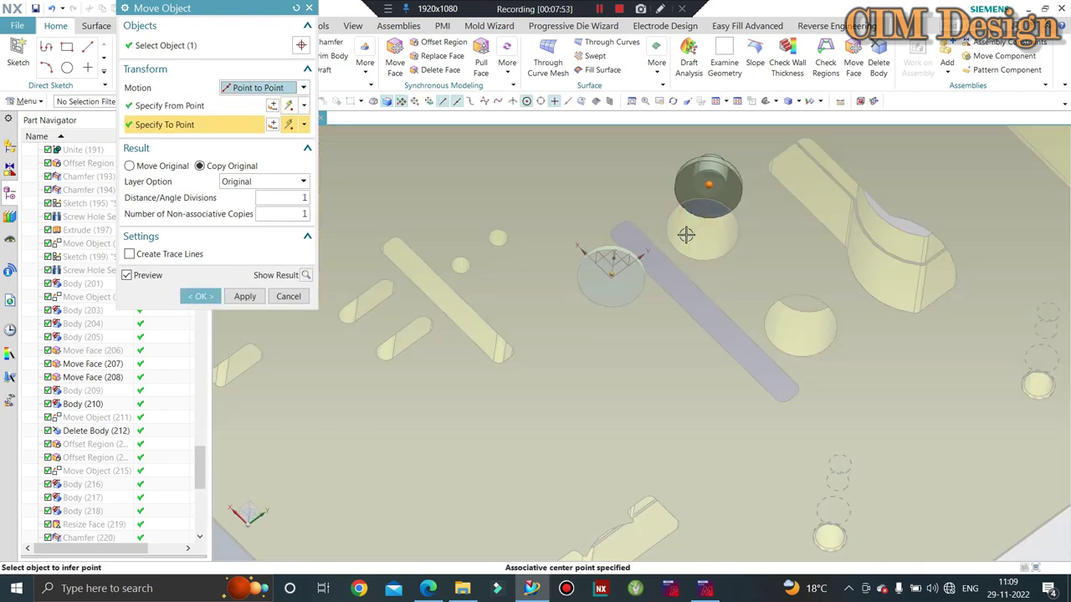
{"action": "middle_click", "coordinate": [687, 233]}
{"action": "scroll", "coordinate": [683, 240], "scroll_direction": "down", "scroll_amount": 3}
{"action": "middle_click_drag", "start_coordinate": [683, 239], "coordinate": [710, 318]}
{"action": "scroll", "coordinate": [710, 318], "scroll_direction": "up", "scroll_amount": 5}
{"action": "scroll", "coordinate": [710, 318], "scroll_direction": "up", "scroll_amount": 3}
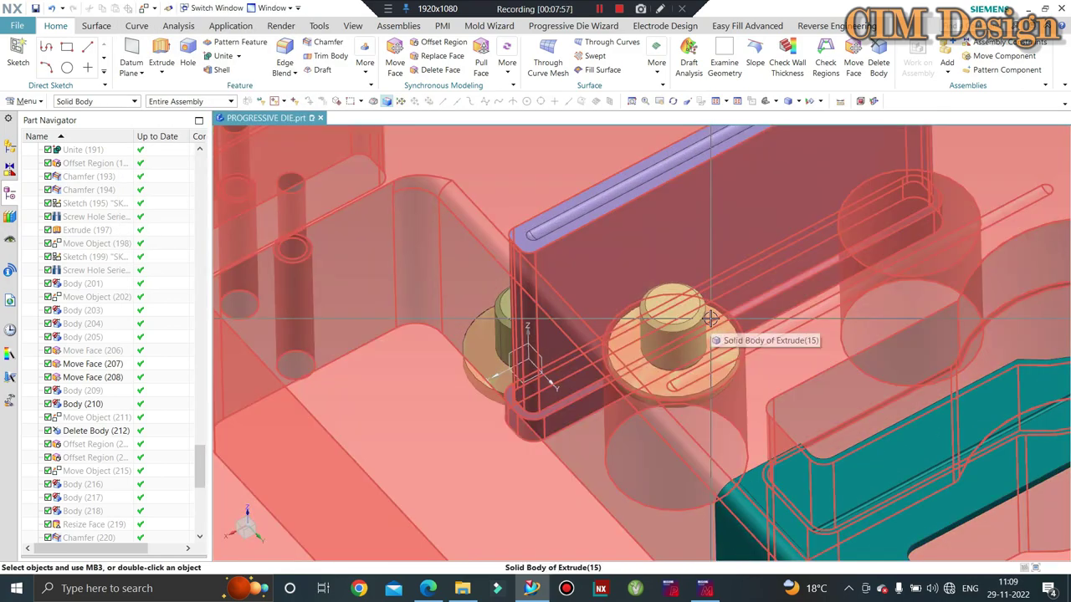
Orbit and zoom the die to an oblique top view
{"action": "scroll", "coordinate": [710, 318], "scroll_direction": "down", "scroll_amount": 3}
{"action": "mouse_move", "coordinate": [710, 318]}
{"action": "middle_mouse_down"}
{"action": "mouse_move", "coordinate": [726, 298]}
{"action": "mouse_move", "coordinate": [700, 455]}
{"action": "middle_mouse_up"}
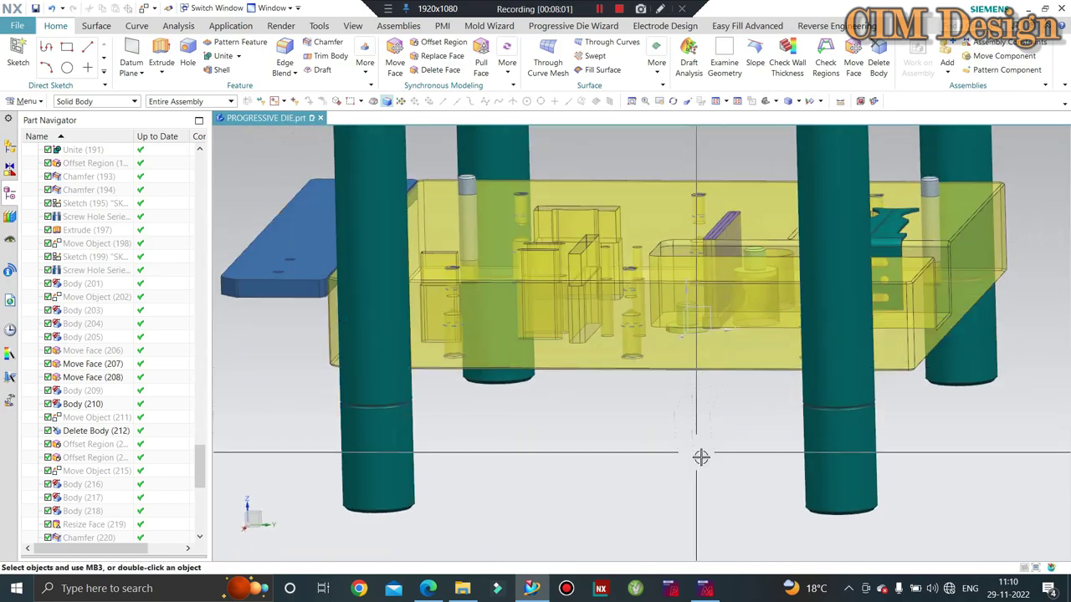
{"action": "scroll", "coordinate": [700, 454], "scroll_direction": "up", "scroll_amount": 2}
{"action": "scroll", "coordinate": [700, 376], "scroll_direction": "up", "scroll_amount": 5}
{"action": "scroll", "coordinate": [763, 246], "scroll_direction": "up", "scroll_amount": 1}
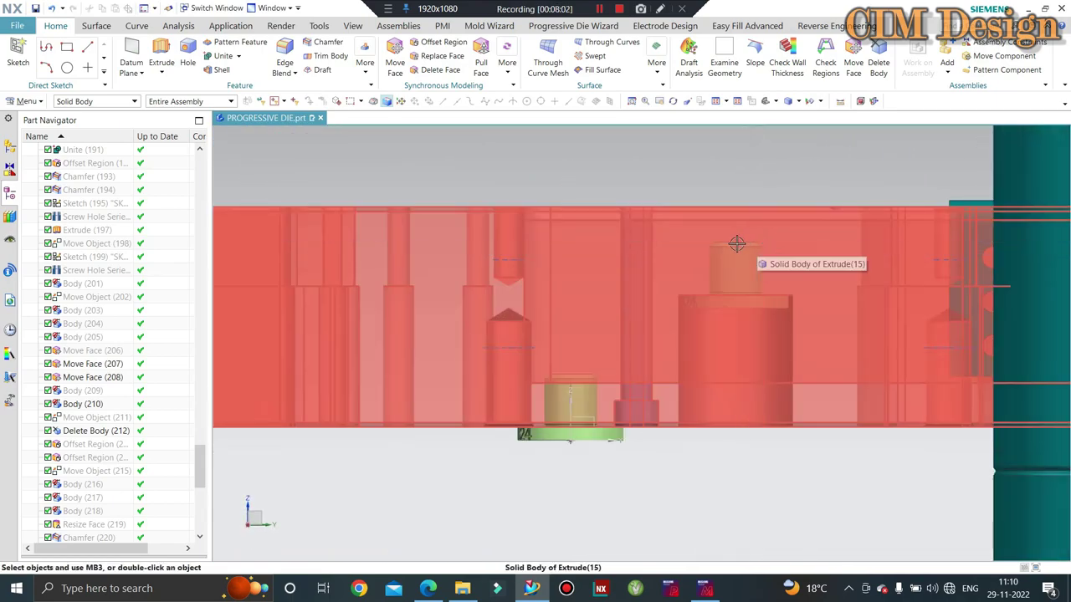
{"action": "scroll", "coordinate": [736, 244], "scroll_direction": "down", "scroll_amount": 3}
{"action": "middle_click_drag", "start_coordinate": [772, 321], "coordinate": [728, 280]}
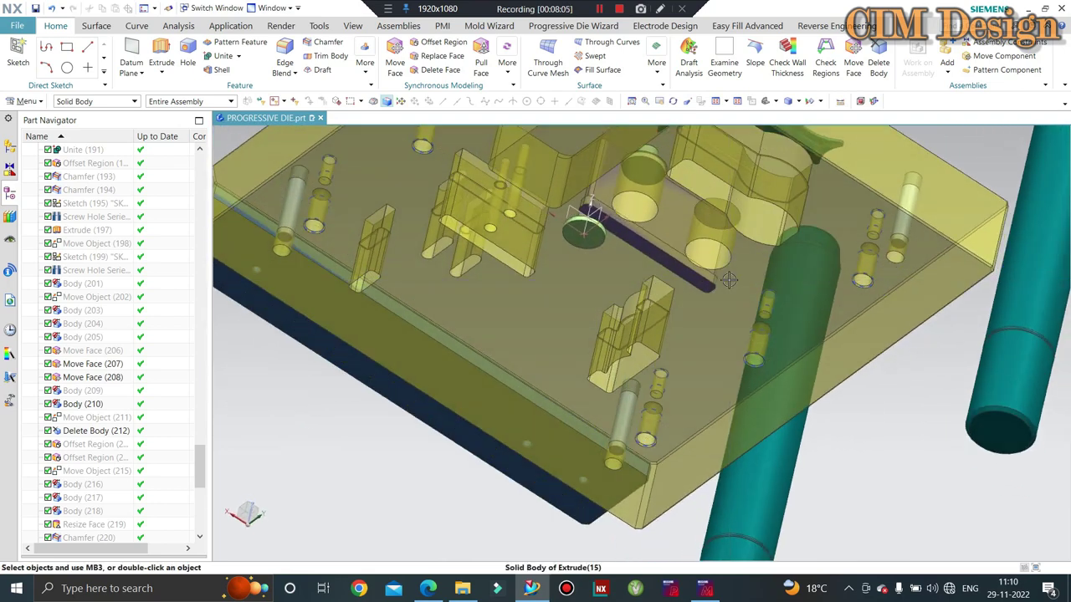
Move the green cylinder itself from its arc centre into the round pocket across the slot
{"action": "left_click", "coordinate": [597, 237]}
{"action": "key", "text": "ctrl+t"}
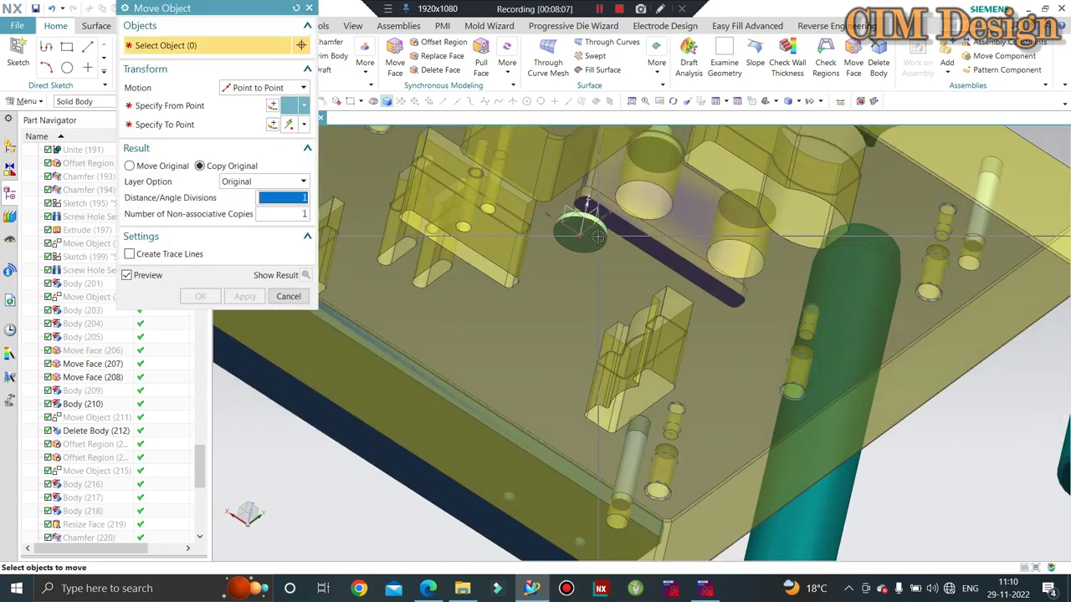
{"action": "left_click", "coordinate": [159, 168]}
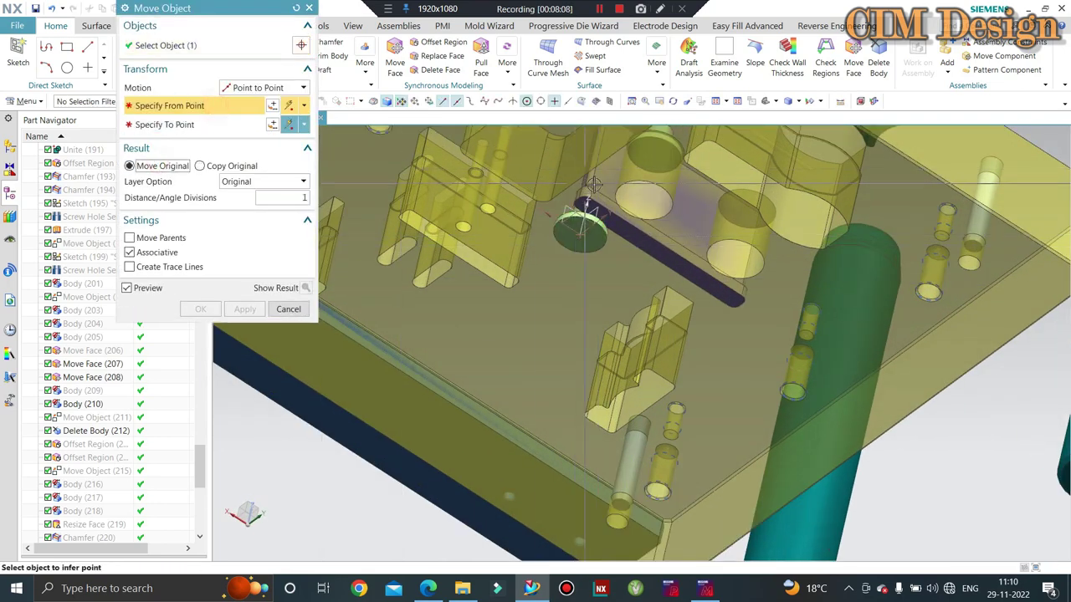
{"action": "scroll", "coordinate": [608, 250], "scroll_direction": "up", "scroll_amount": 3}
{"action": "scroll", "coordinate": [608, 250], "scroll_direction": "up", "scroll_amount": 2}
{"action": "left_click", "coordinate": [601, 250]}
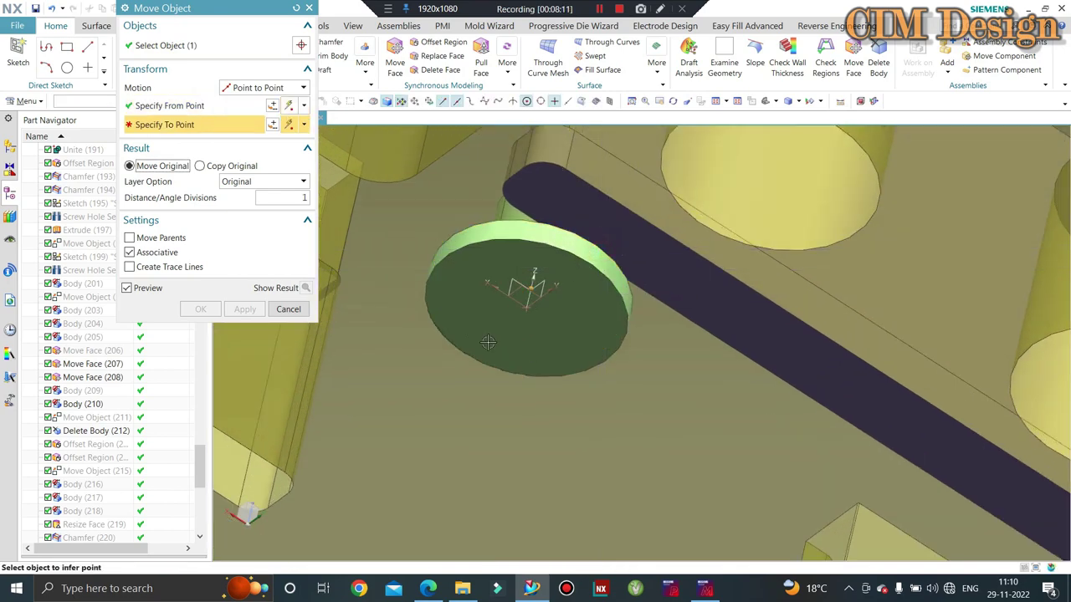
{"action": "scroll", "coordinate": [601, 249], "scroll_direction": "down", "scroll_amount": 3}
{"action": "mouse_move", "coordinate": [600, 250]}
{"action": "middle_mouse_down"}
{"action": "mouse_move", "coordinate": [586, 266]}
{"action": "mouse_move", "coordinate": [676, 270]}
{"action": "middle_mouse_up"}
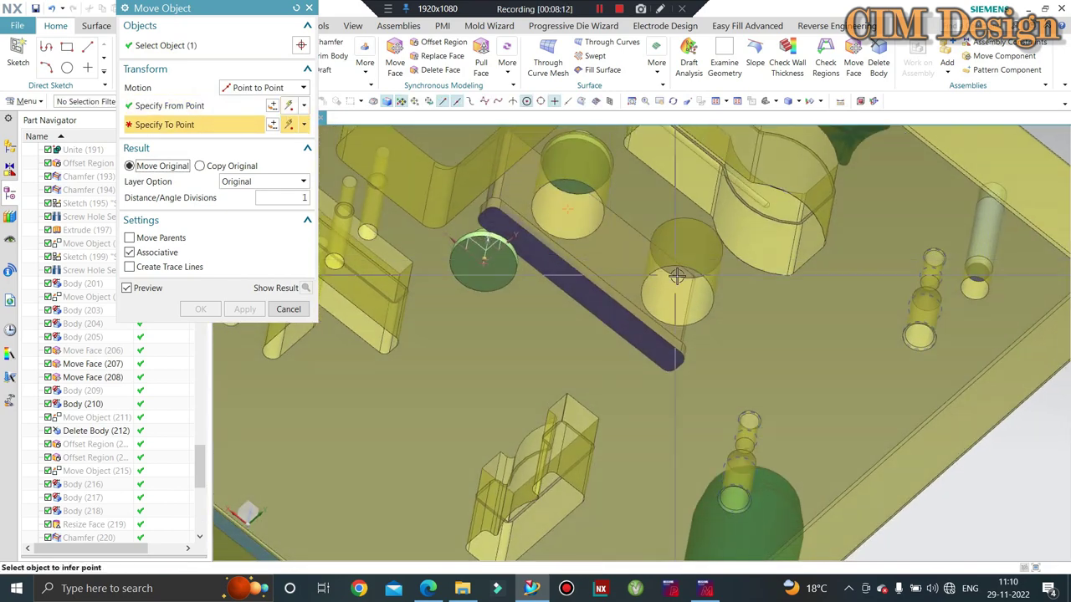
{"action": "scroll", "coordinate": [676, 271], "scroll_direction": "up", "scroll_amount": 3}
{"action": "middle_click", "coordinate": [674, 275]}
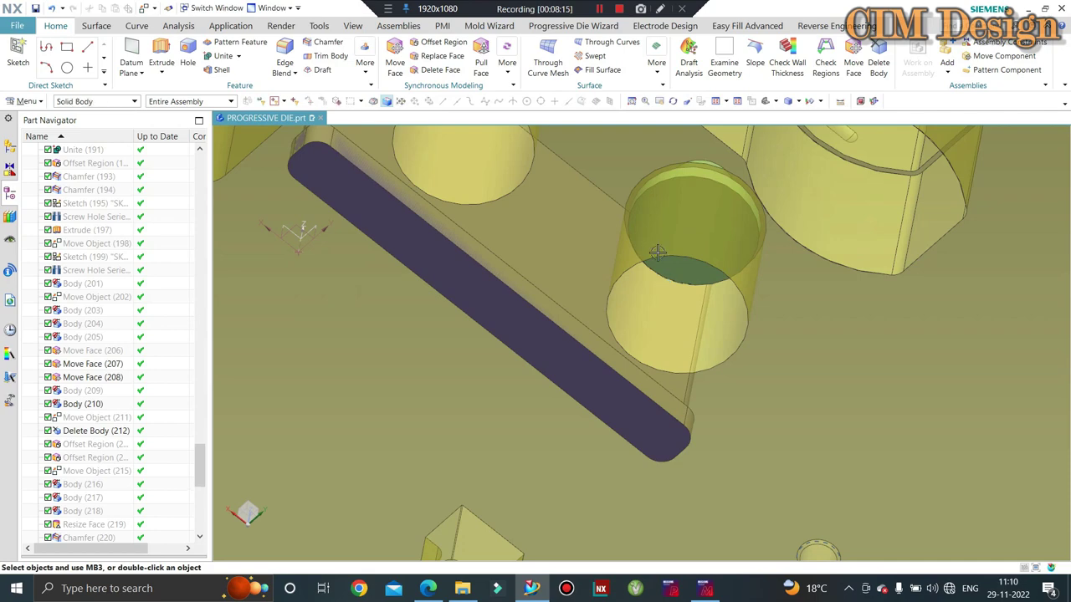
{"action": "scroll", "coordinate": [658, 251], "scroll_direction": "down", "scroll_amount": 5}
{"action": "mouse_move", "coordinate": [657, 252]}
{"action": "middle_mouse_down"}
{"action": "mouse_move", "coordinate": [538, 221]}
{"action": "mouse_move", "coordinate": [645, 270]}
{"action": "middle_mouse_up"}
{"action": "scroll", "coordinate": [670, 306], "scroll_direction": "up", "scroll_amount": 5}
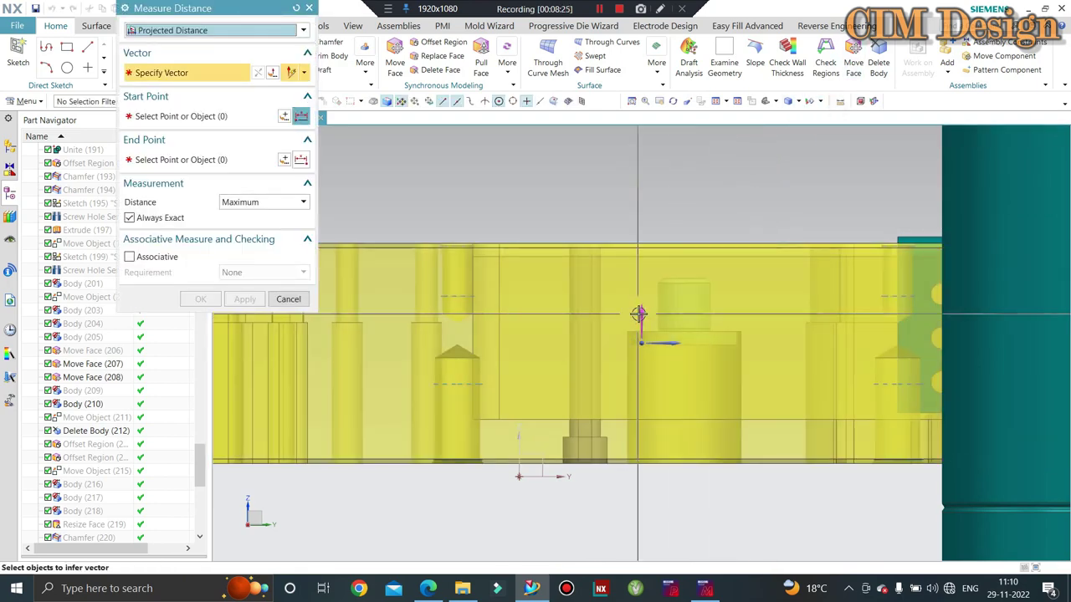
Measure the Z projected distance from the boss top edge to the plate top: 8 mm
{"action": "middle_click", "coordinate": [561, 308]}
{"action": "scroll", "coordinate": [669, 287], "scroll_direction": "up", "scroll_amount": 2}
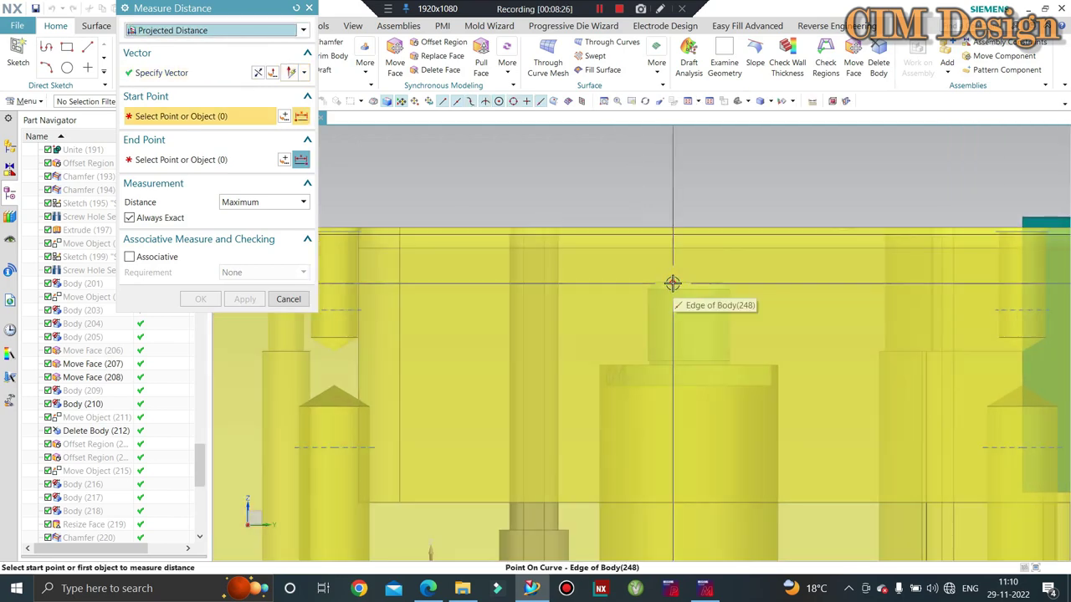
{"action": "left_click", "coordinate": [673, 283]}
{"action": "left_click", "coordinate": [680, 228]}
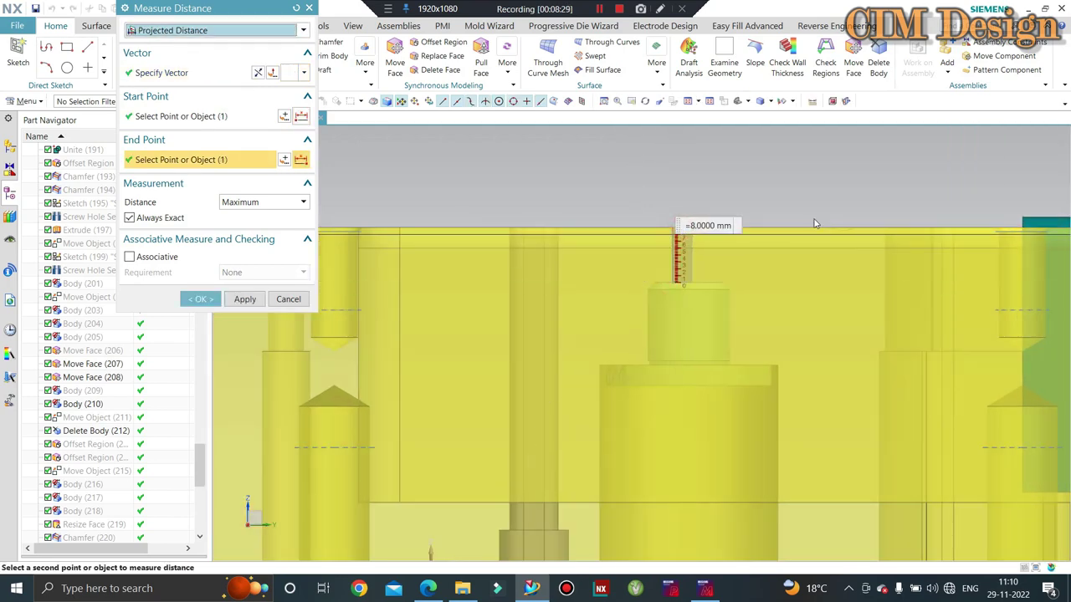
{"action": "middle_click", "coordinate": [685, 229]}
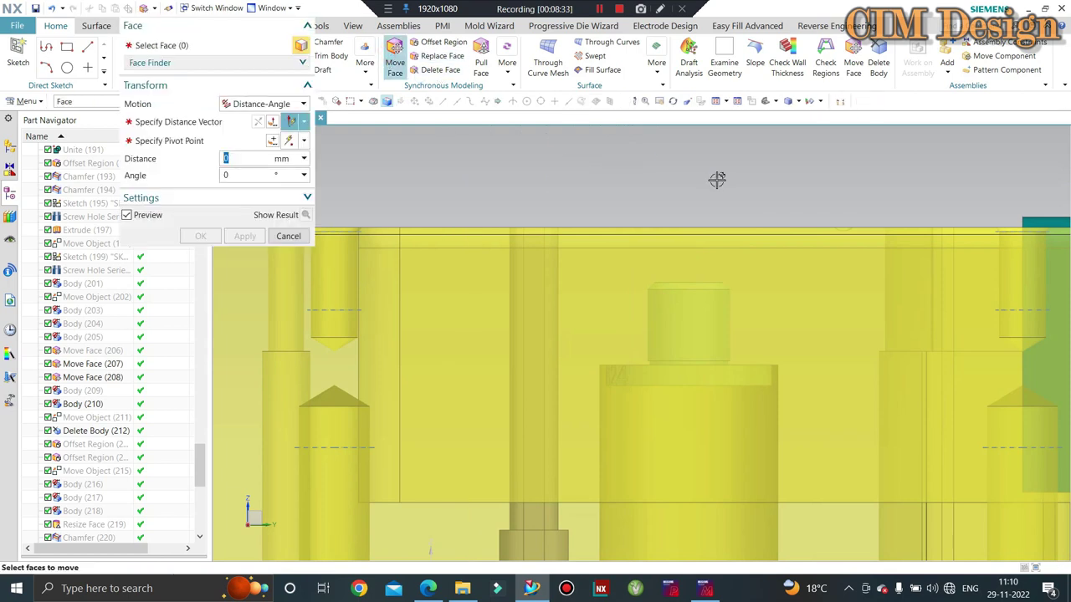
Move the short boss's top face 8 mm along Z to the plate's top surface
{"action": "scroll", "coordinate": [716, 179], "scroll_direction": "down", "scroll_amount": 1}
{"action": "left_click_drag", "start_coordinate": [803, 205], "coordinate": [605, 368]}
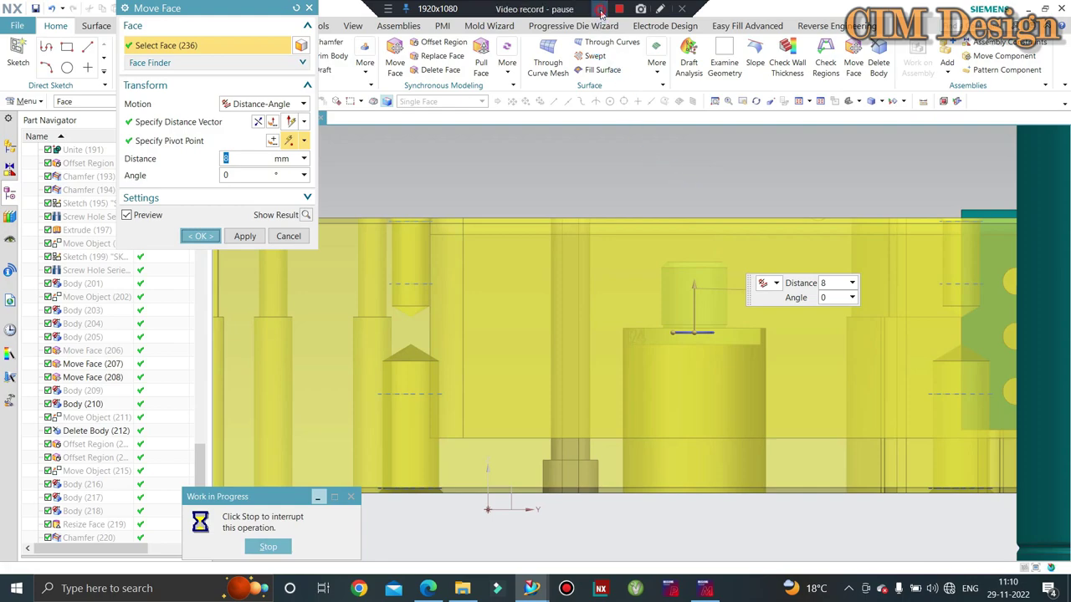
{"action": "mouse_move", "coordinate": [674, 160]}
{"action": "middle_mouse_down"}
{"action": "mouse_move", "coordinate": [687, 217]}
{"action": "mouse_move", "coordinate": [717, 239]}
{"action": "middle_mouse_up"}
{"action": "scroll", "coordinate": [573, 160], "scroll_direction": "up", "scroll_amount": 3}
{"action": "scroll", "coordinate": [589, 192], "scroll_direction": "up", "scroll_amount": 3}
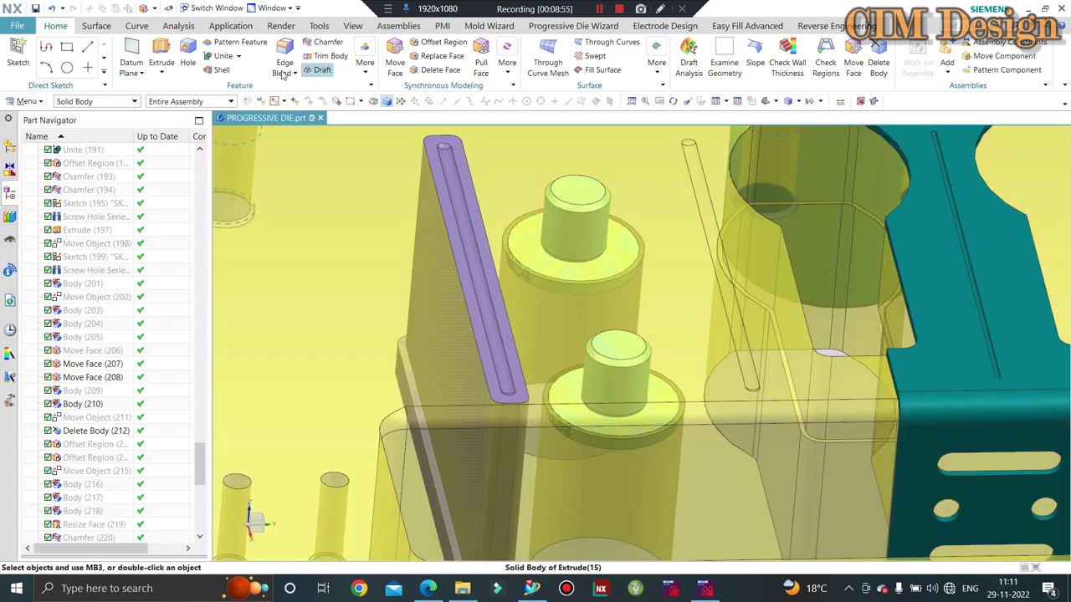
Split the plate using an Extrude tool built from the boss top edges
{"action": "left_click", "coordinate": [96, 26]}
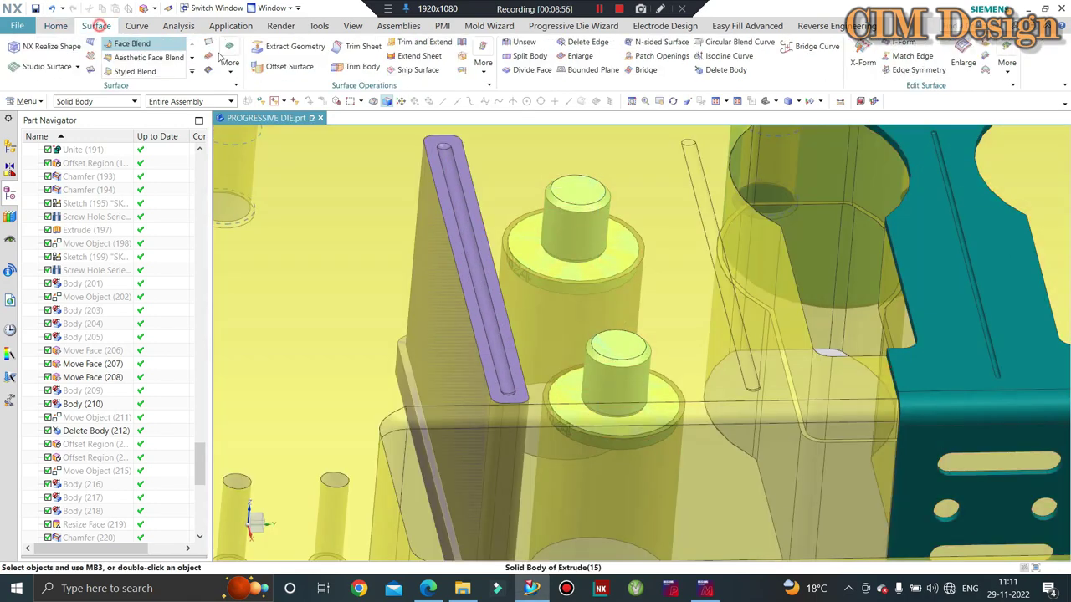
{"action": "left_click", "coordinate": [530, 56]}
{"action": "left_click", "coordinate": [509, 172]}
{"action": "left_click", "coordinate": [251, 88]}
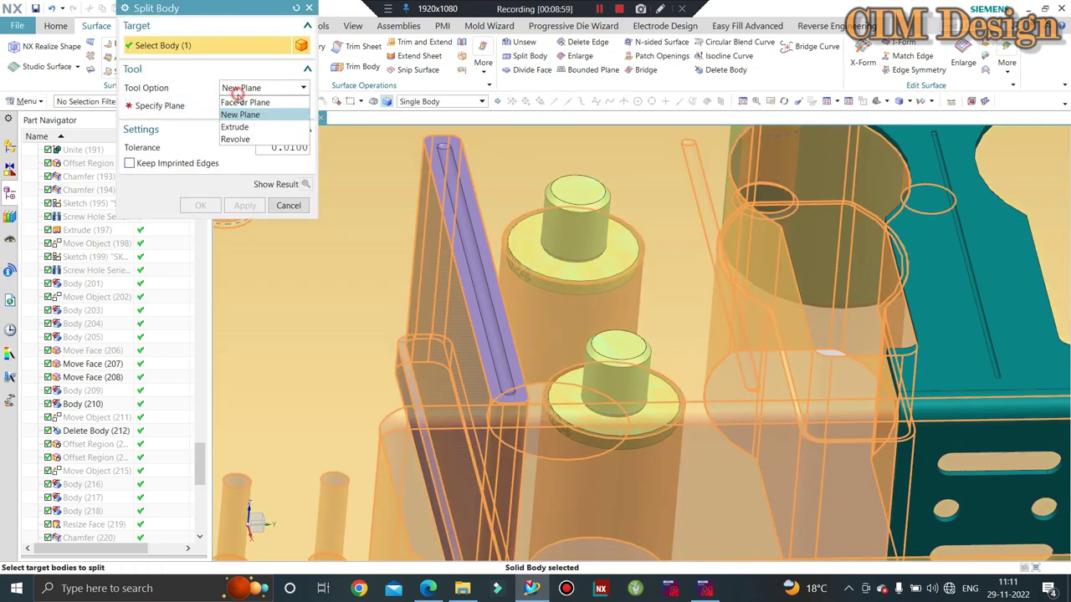
{"action": "left_click", "coordinate": [237, 127]}
{"action": "scroll", "coordinate": [500, 210], "scroll_direction": "down", "scroll_amount": 2}
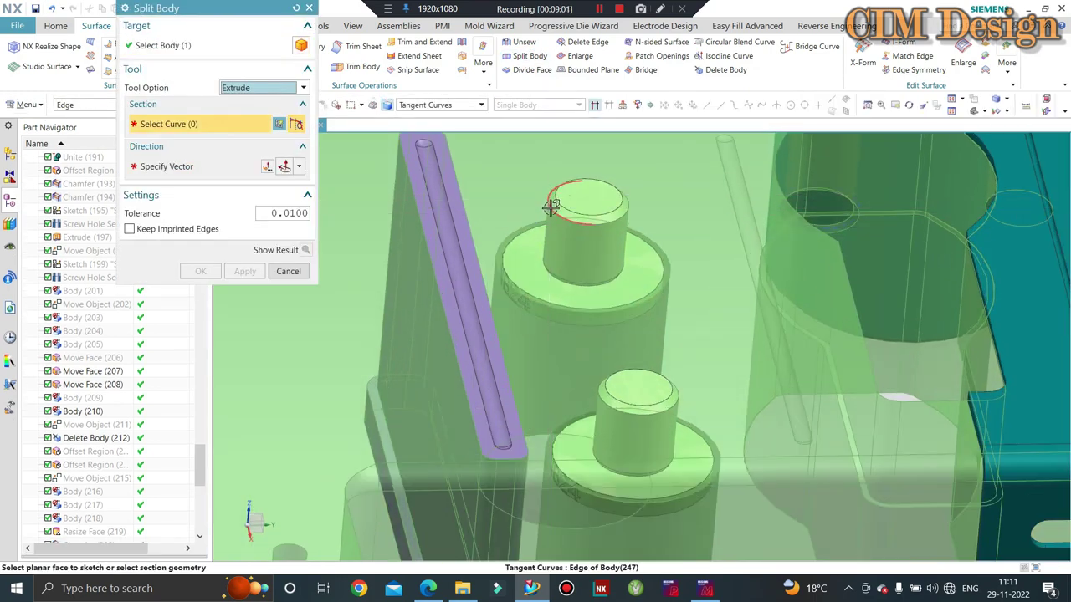
{"action": "left_click", "coordinate": [611, 408]}
{"action": "scroll", "coordinate": [565, 262], "scroll_direction": "up", "scroll_amount": 1}
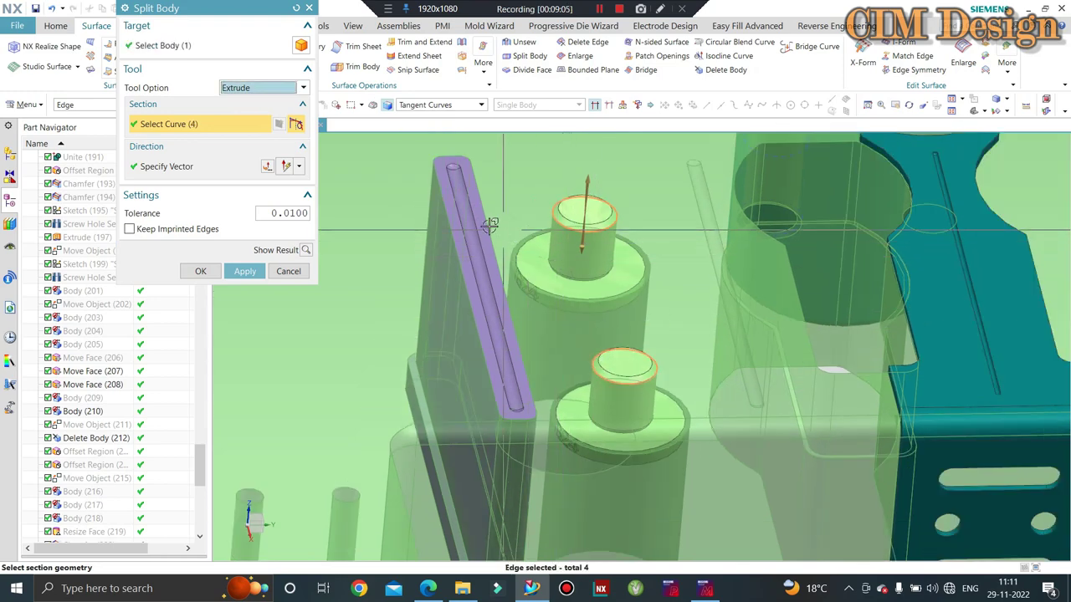
{"action": "left_click", "coordinate": [198, 272]}
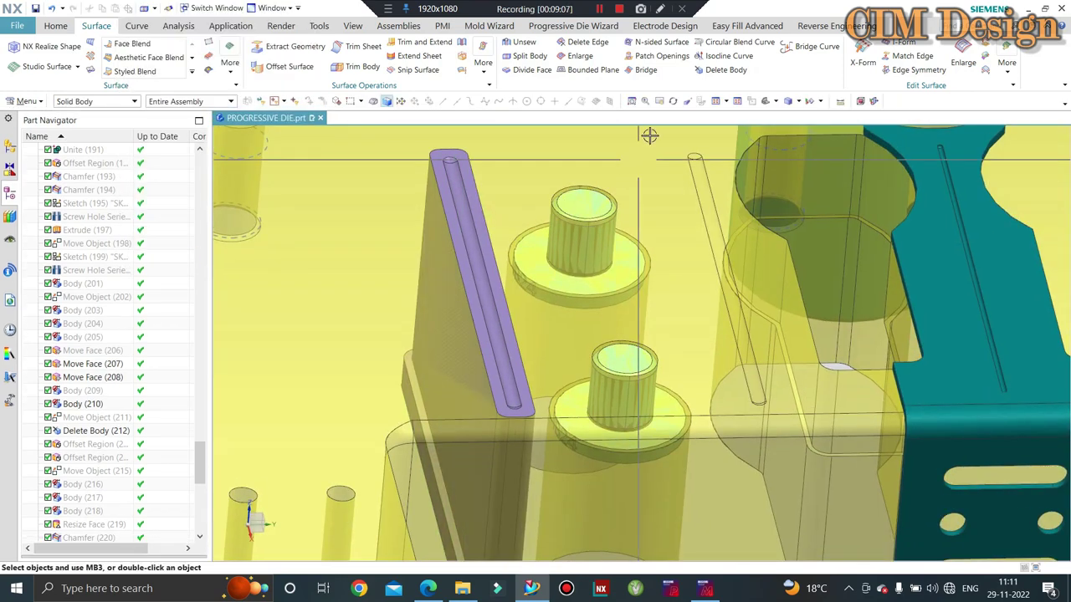
Delete the upper and lower cylinder pieces, leaving round openings in the plate
{"action": "left_click", "coordinate": [719, 69]}
{"action": "scroll", "coordinate": [569, 198], "scroll_direction": "down", "scroll_amount": 1}
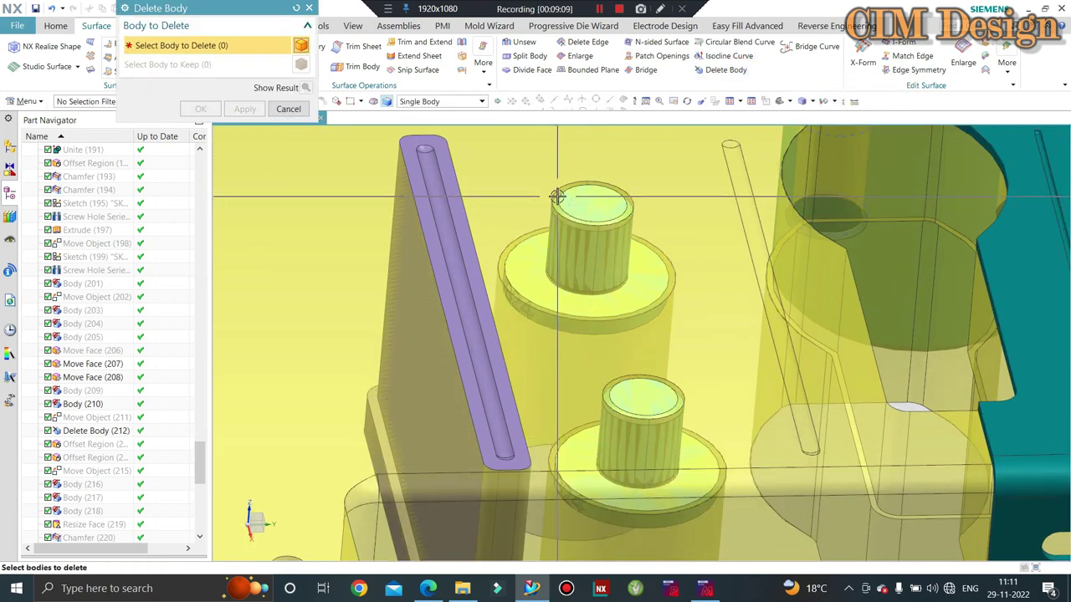
{"action": "scroll", "coordinate": [558, 199], "scroll_direction": "down", "scroll_amount": 1}
{"action": "left_click", "coordinate": [559, 210]}
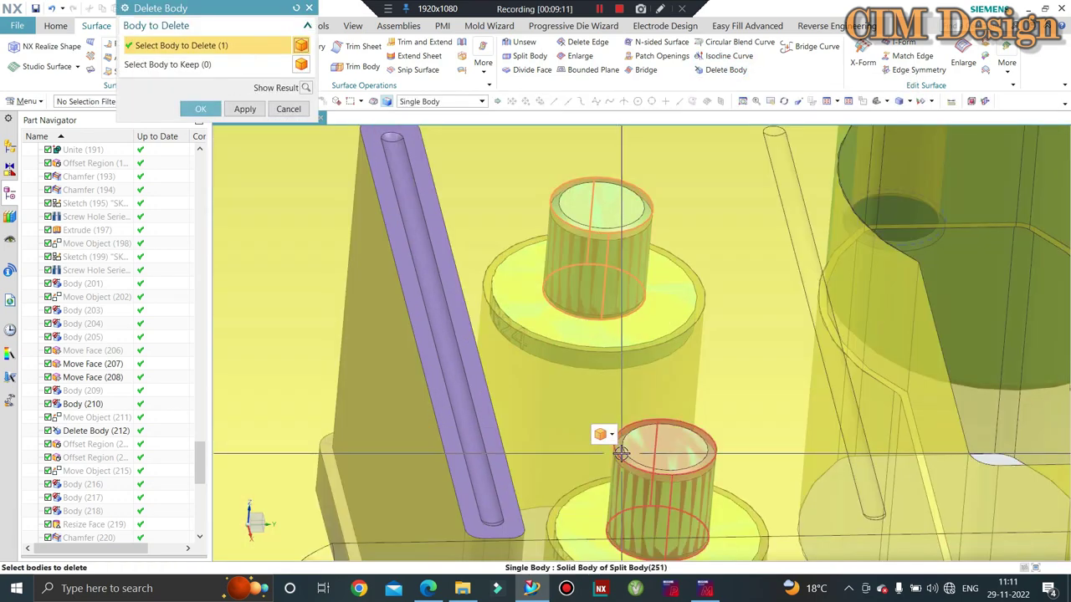
{"action": "left_click", "coordinate": [605, 430]}
{"action": "middle_click", "coordinate": [671, 310]}
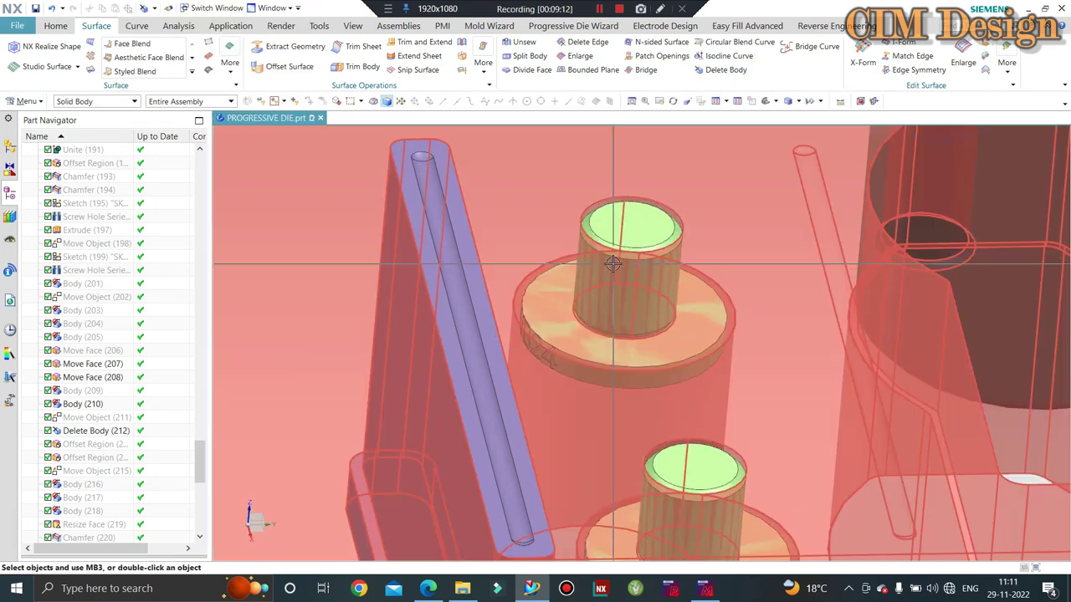
{"action": "scroll", "coordinate": [673, 243], "scroll_direction": "down", "scroll_amount": 1}
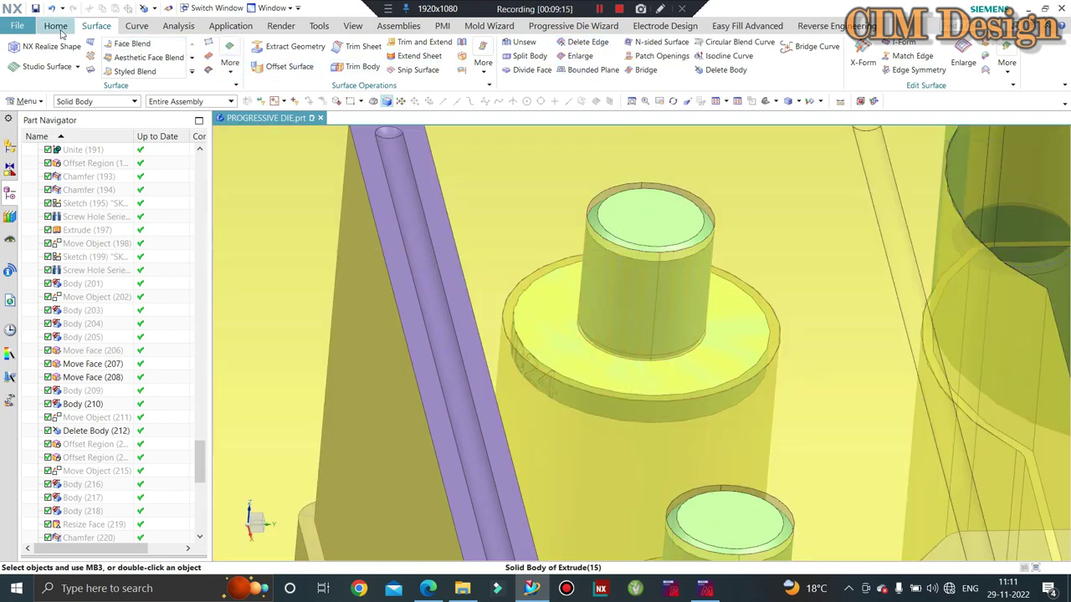
Offset the hole faces of both openings by 0.5 mm with Offset Region
{"action": "left_click", "coordinate": [55, 26]}
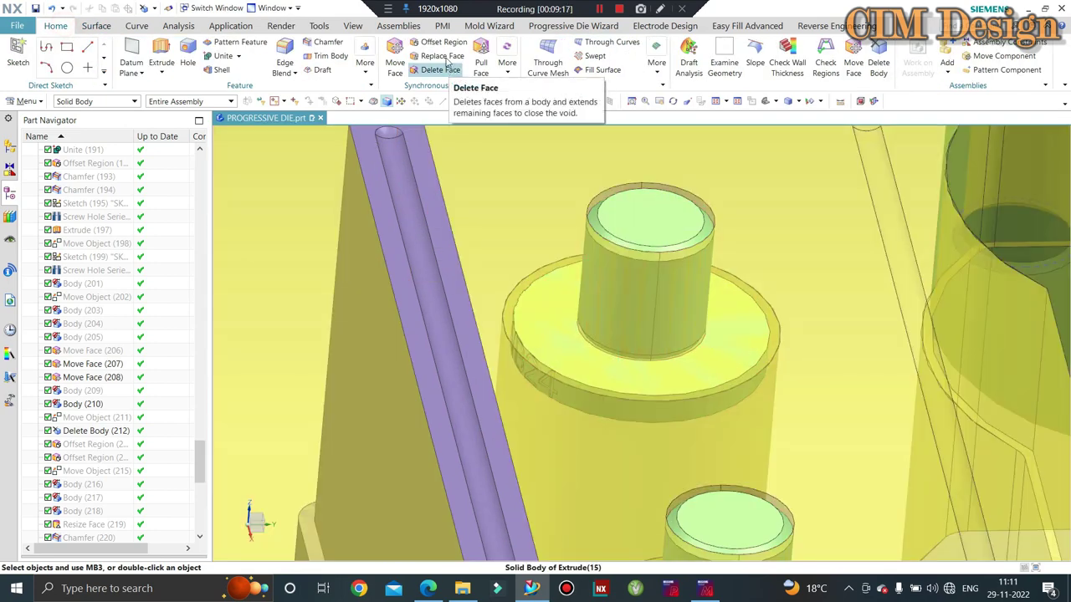
{"action": "left_click", "coordinate": [431, 41]}
{"action": "scroll", "coordinate": [636, 180], "scroll_direction": "down", "scroll_amount": 1}
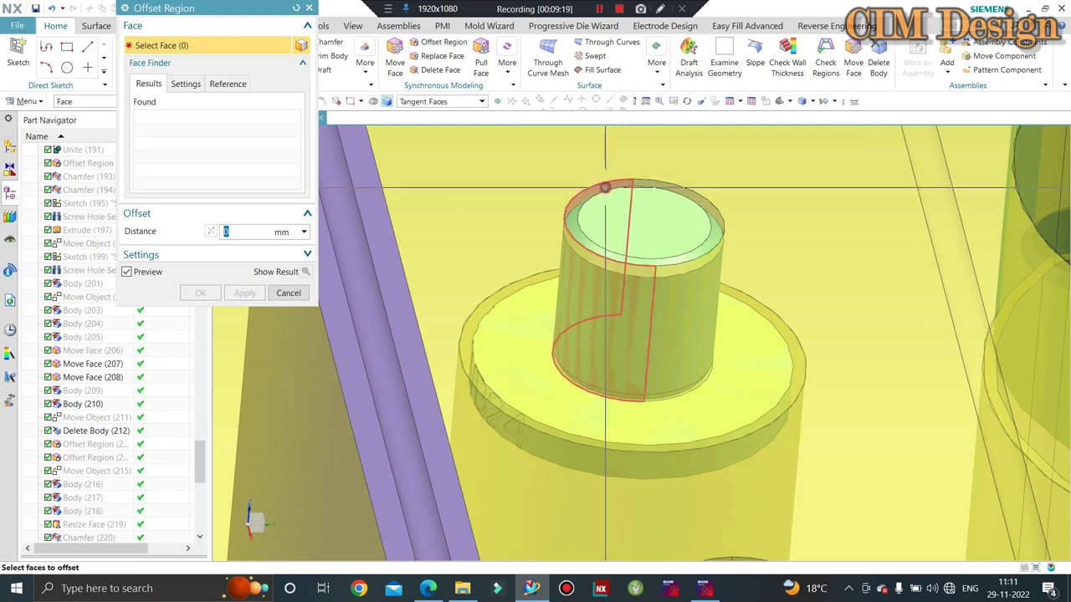
{"action": "left_click", "coordinate": [604, 186]}
{"action": "scroll", "coordinate": [669, 168], "scroll_direction": "up", "scroll_amount": 2}
{"action": "scroll", "coordinate": [643, 308], "scroll_direction": "down", "scroll_amount": 3}
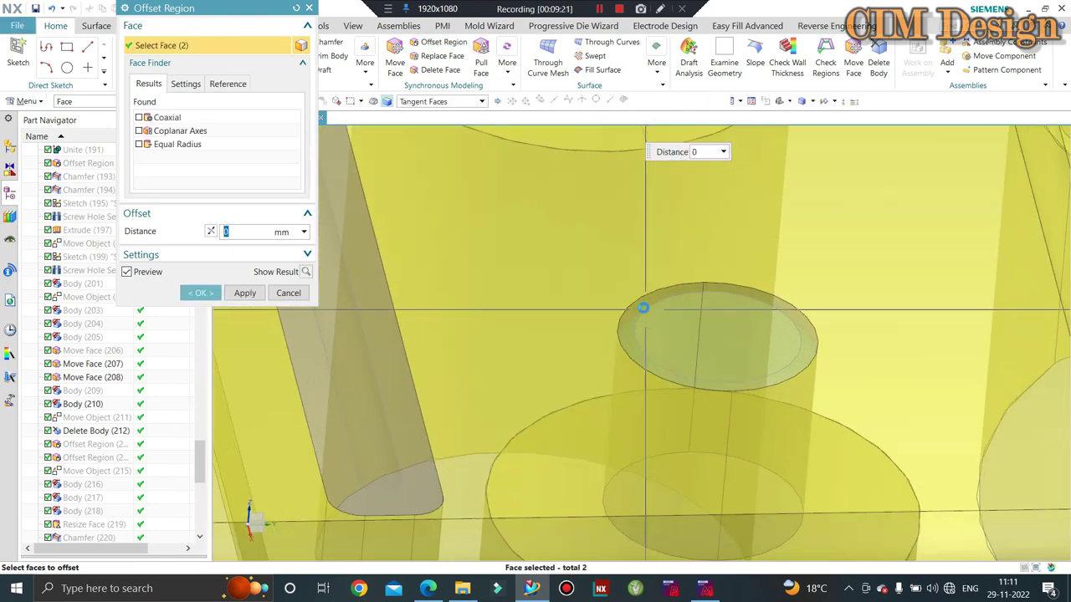
{"action": "left_click", "coordinate": [865, 291]}
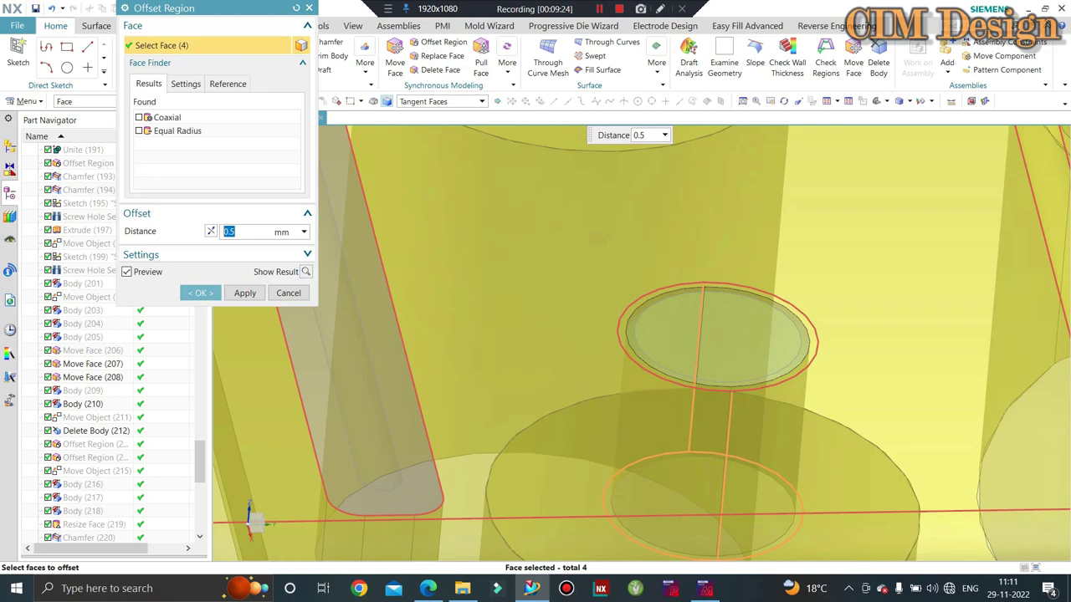
{"action": "type", "text": ".5"}
{"action": "double_click", "coordinate": [254, 233]}
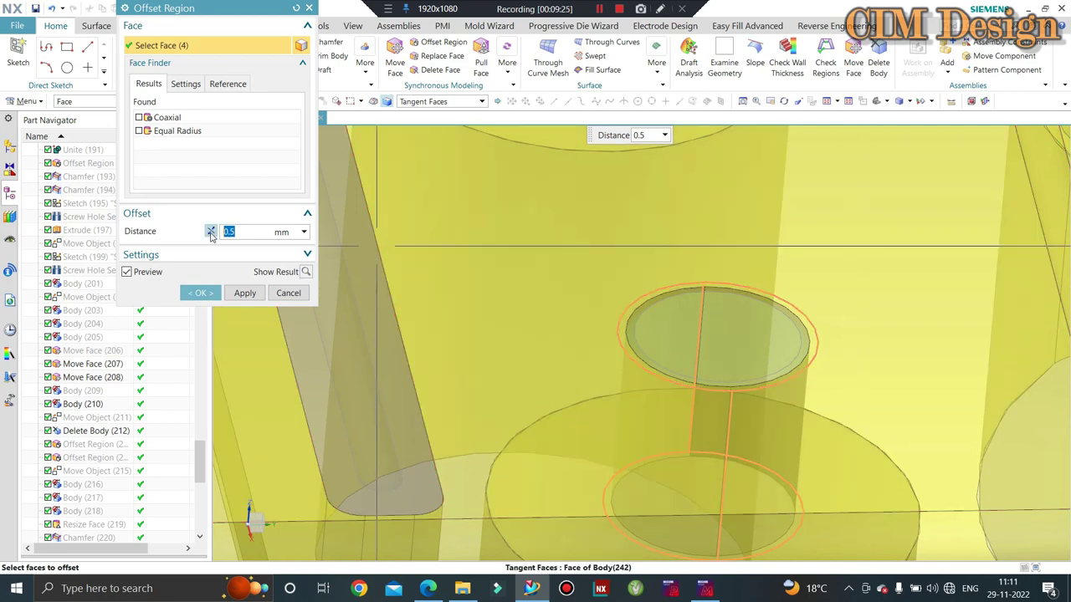
{"action": "middle_click", "coordinate": [366, 240]}
{"action": "scroll", "coordinate": [796, 291], "scroll_direction": "down", "scroll_amount": 2}
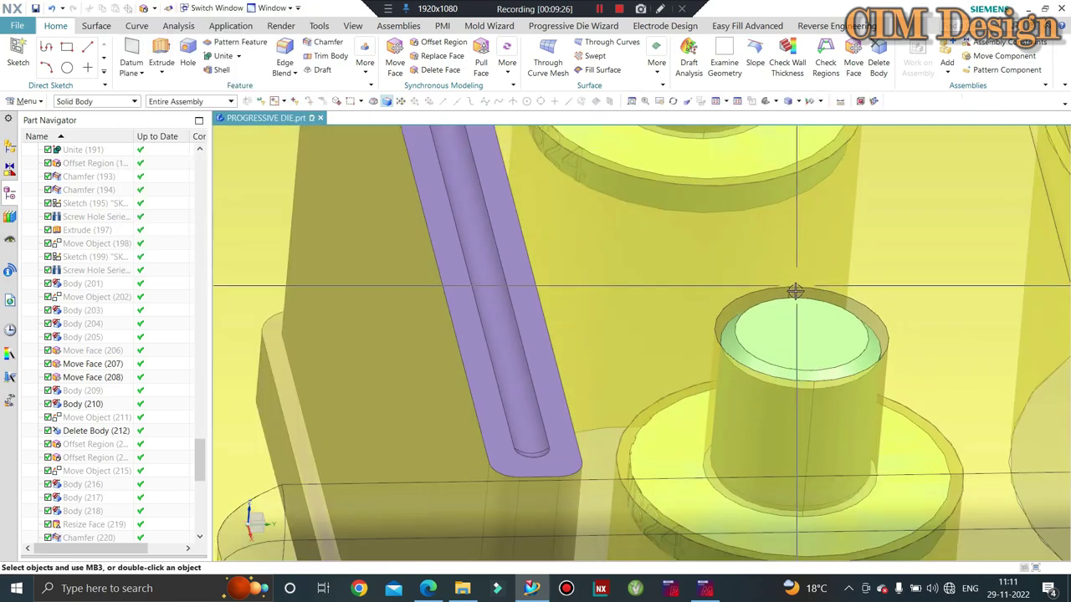
{"action": "scroll", "coordinate": [660, 293], "scroll_direction": "up", "scroll_amount": 3}
Edit the earlier boss Move Face feature to 12 mm so the split, delete and offset features regenerate
{"action": "scroll", "coordinate": [660, 293], "scroll_direction": "up", "scroll_amount": 2}
{"action": "mouse_move", "coordinate": [660, 294]}
{"action": "middle_mouse_down"}
{"action": "mouse_move", "coordinate": [659, 263]}
{"action": "mouse_move", "coordinate": [543, 251]}
{"action": "middle_mouse_up"}
{"action": "key", "text": "F8"}
{"action": "scroll", "coordinate": [685, 335], "scroll_direction": "down", "scroll_amount": 3}
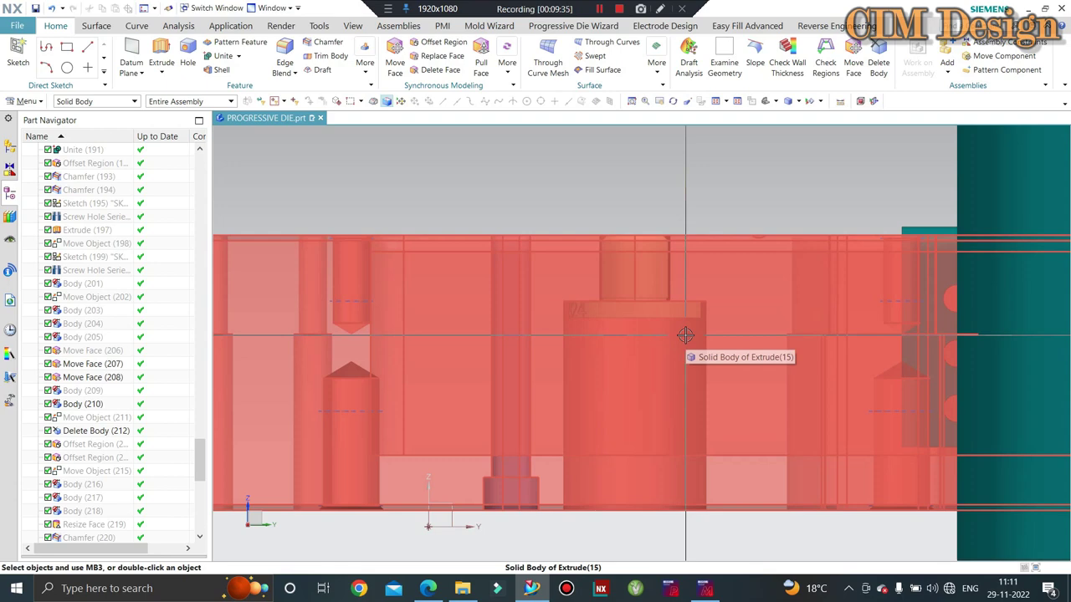
{"action": "scroll", "coordinate": [639, 329], "scroll_direction": "up", "scroll_amount": 2}
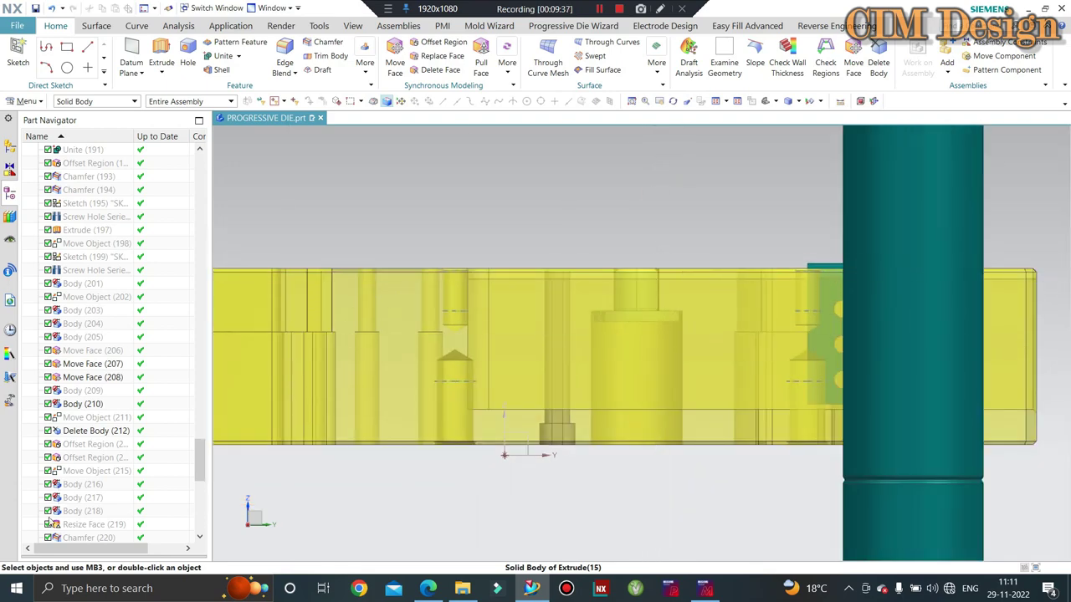
{"action": "scroll", "coordinate": [117, 519], "scroll_direction": "down", "scroll_amount": 8}
{"action": "scroll", "coordinate": [117, 524], "scroll_direction": "down", "scroll_amount": 3}
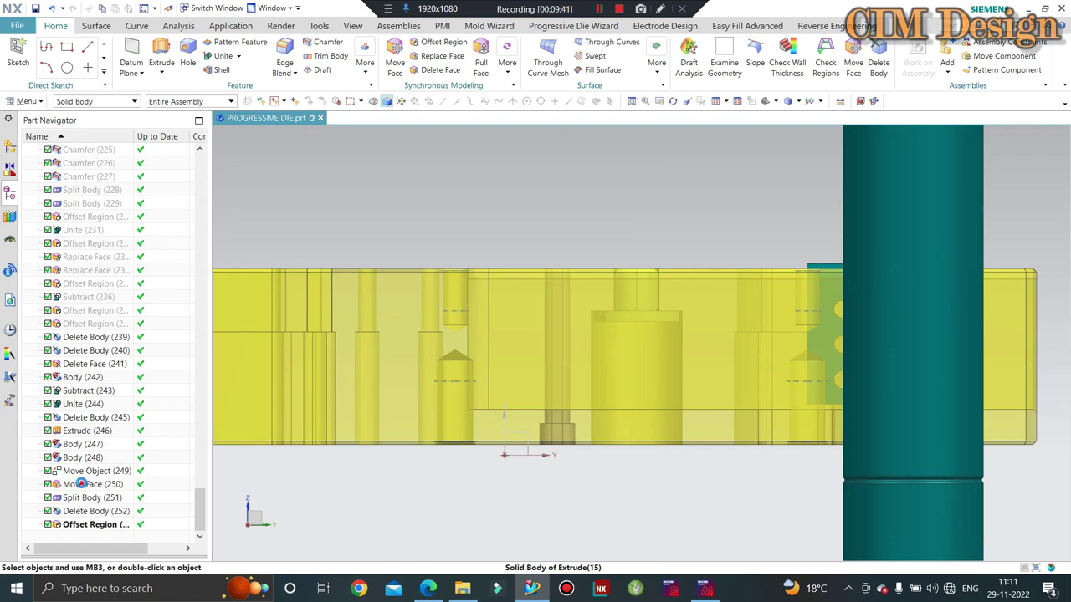
{"action": "double_click", "coordinate": [80, 483]}
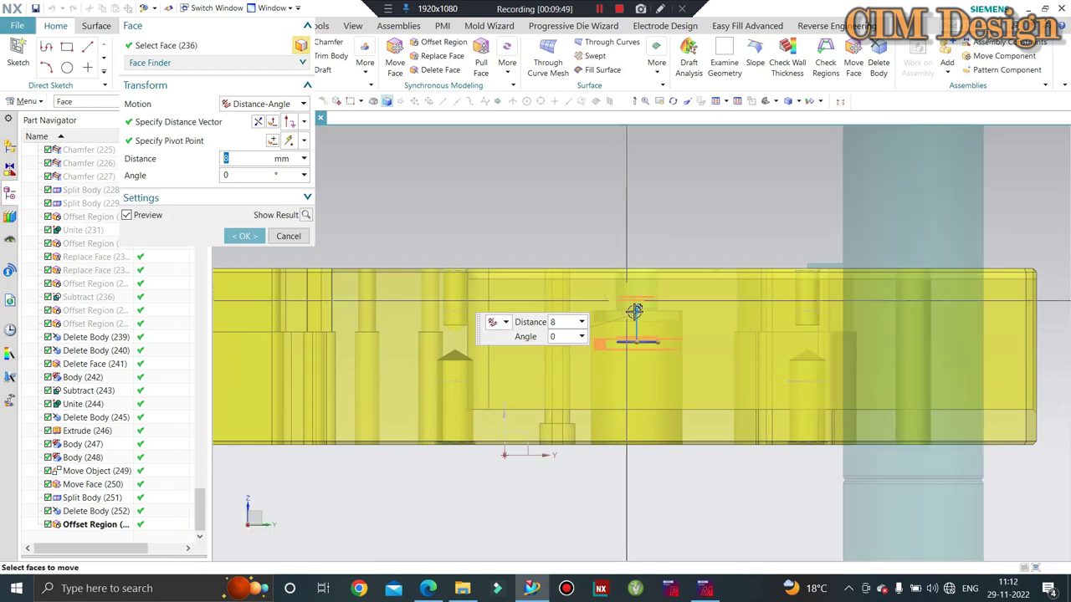
{"action": "scroll", "coordinate": [633, 306], "scroll_direction": "up", "scroll_amount": 2}
{"action": "scroll", "coordinate": [636, 270], "scroll_direction": "up", "scroll_amount": 2}
{"action": "scroll", "coordinate": [624, 222], "scroll_direction": "up", "scroll_amount": 2}
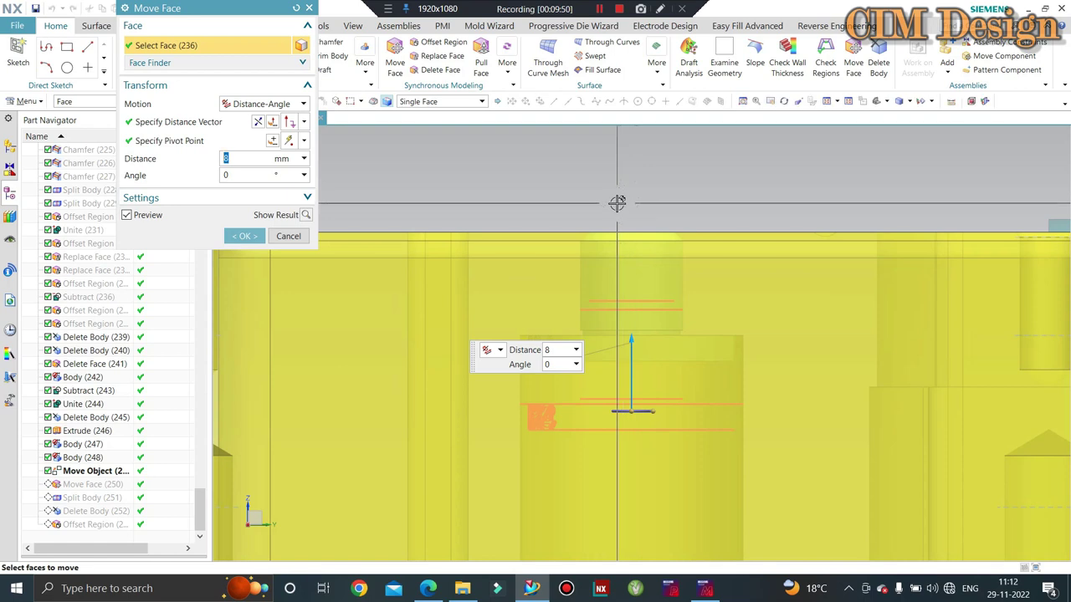
{"action": "scroll", "coordinate": [626, 226], "scroll_direction": "up", "scroll_amount": 1}
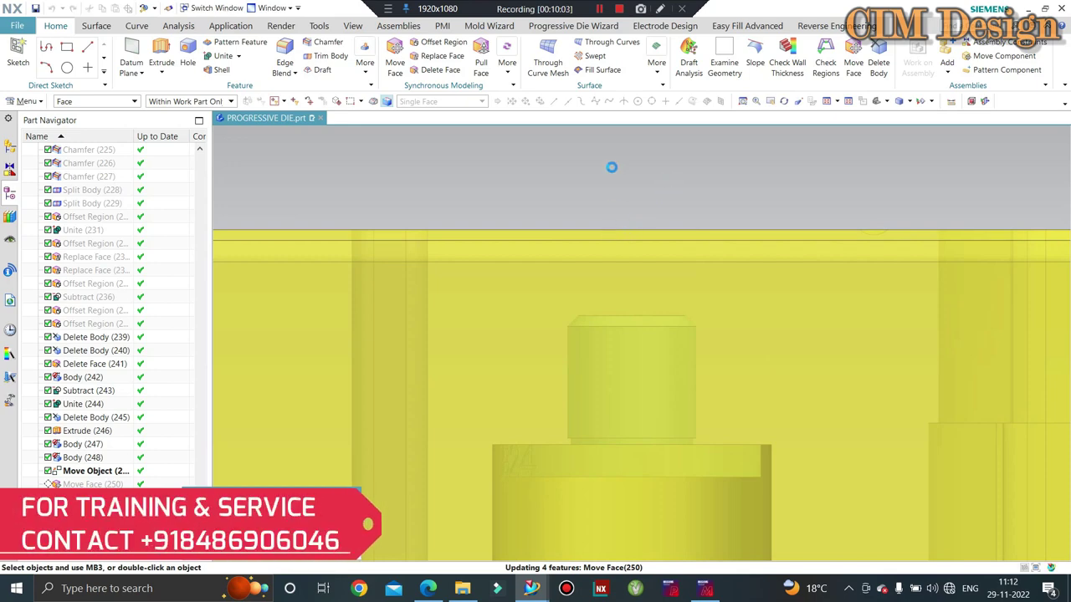
{"action": "mouse_move", "coordinate": [636, 215]}
{"action": "middle_mouse_down"}
{"action": "mouse_move", "coordinate": [659, 229]}
{"action": "mouse_move", "coordinate": [624, 236]}
{"action": "mouse_move", "coordinate": [615, 174]}
{"action": "middle_mouse_up"}
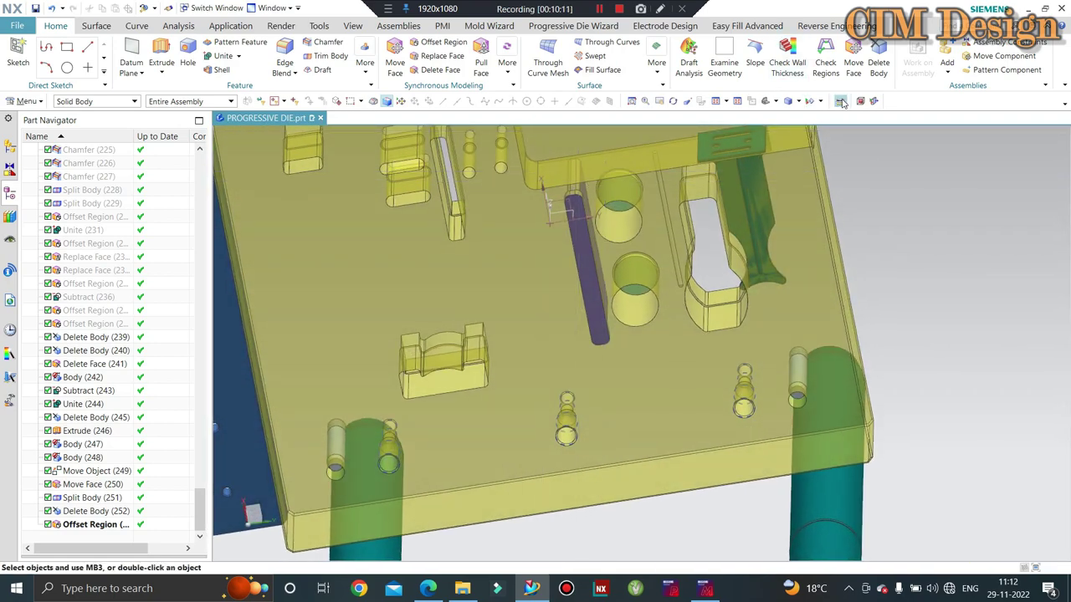
Measure the projected distance from the spring hole's top edge to its bottom edge: 39 mm
{"action": "mouse_move", "coordinate": [629, 363]}
{"action": "middle_mouse_down"}
{"action": "mouse_move", "coordinate": [669, 310]}
{"action": "mouse_move", "coordinate": [619, 201]}
{"action": "middle_mouse_up"}
{"action": "left_click", "coordinate": [663, 307]}
{"action": "scroll", "coordinate": [614, 195], "scroll_direction": "up", "scroll_amount": 3}
{"action": "left_click", "coordinate": [614, 194]}
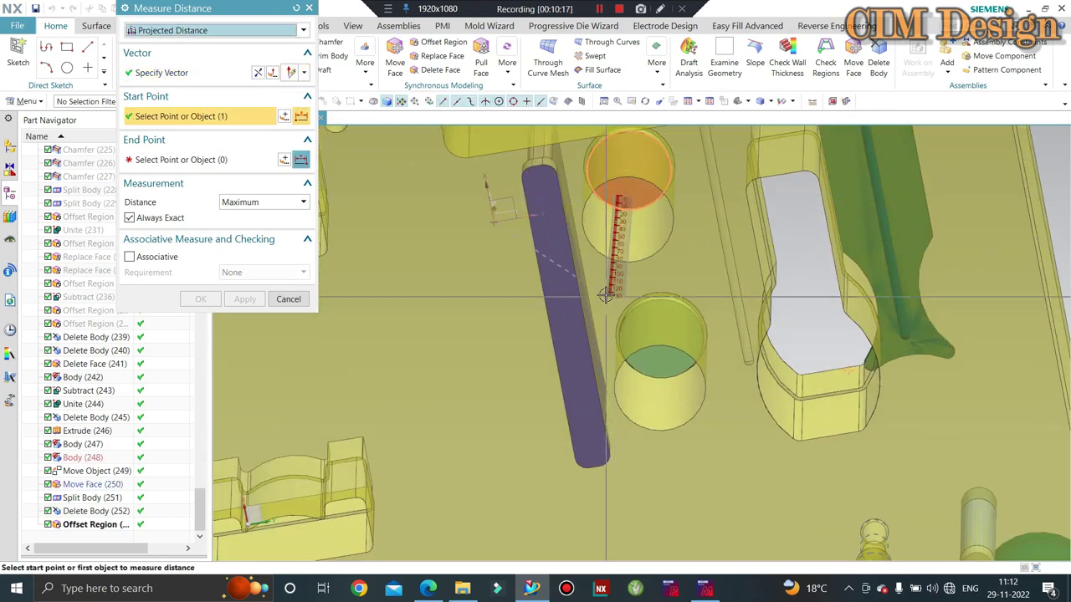
{"action": "scroll", "coordinate": [615, 276], "scroll_direction": "down", "scroll_amount": 3}
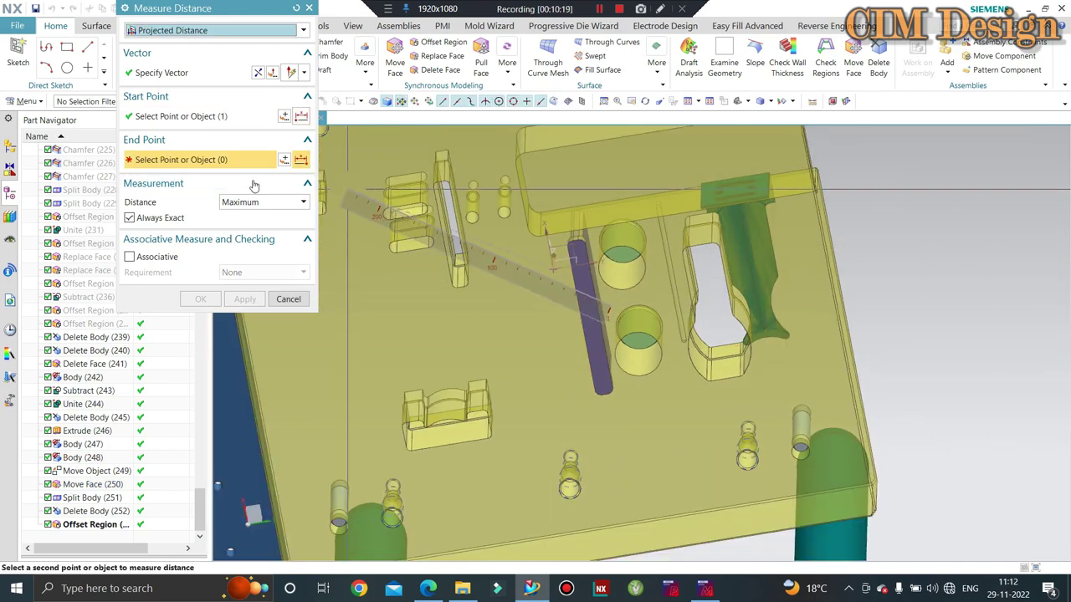
{"action": "scroll", "coordinate": [422, 228], "scroll_direction": "up", "scroll_amount": 1}
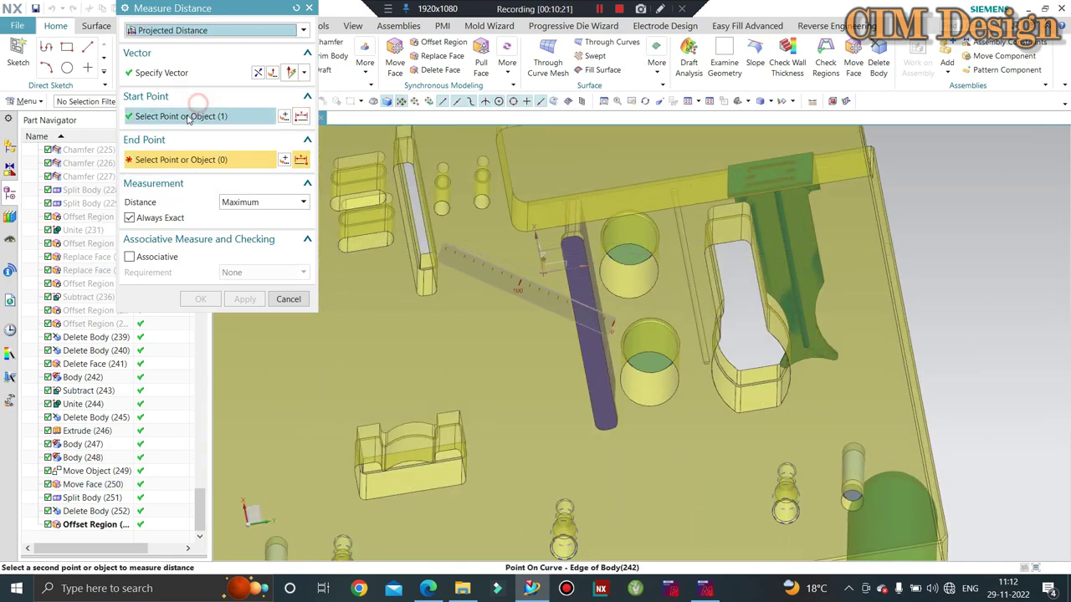
{"action": "scroll", "coordinate": [661, 223], "scroll_direction": "up", "scroll_amount": 2}
{"action": "scroll", "coordinate": [578, 297], "scroll_direction": "up", "scroll_amount": 3}
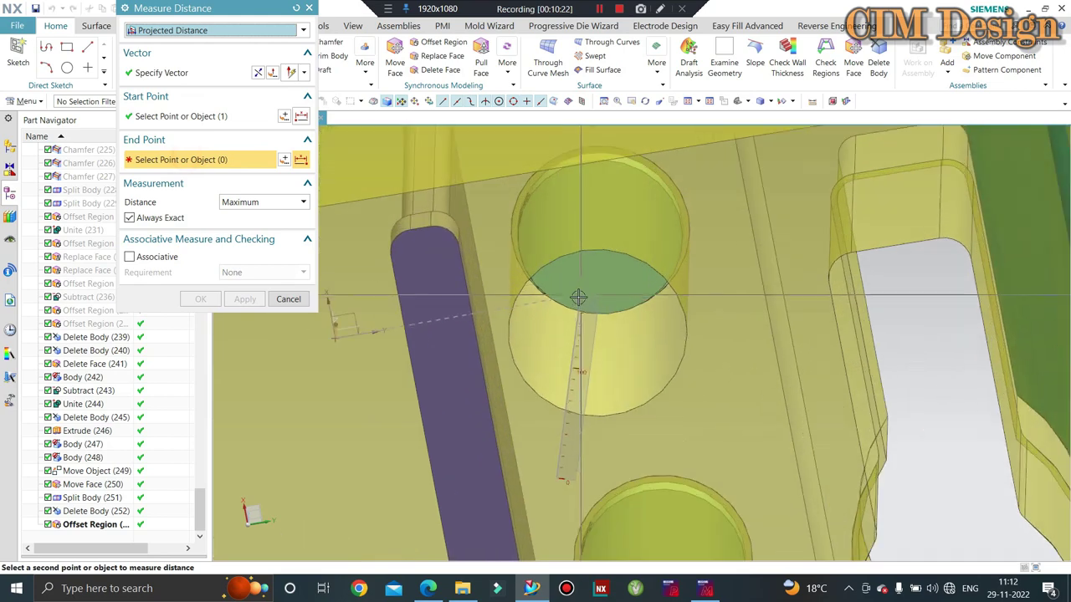
{"action": "left_click", "coordinate": [578, 292]}
{"action": "scroll", "coordinate": [600, 284], "scroll_direction": "down", "scroll_amount": 2}
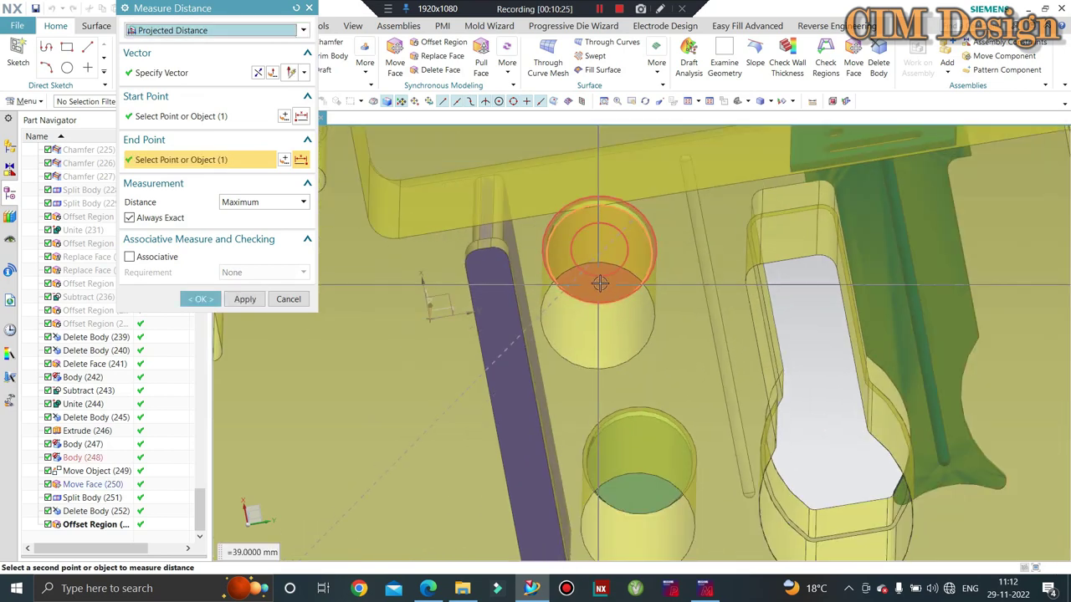
{"action": "scroll", "coordinate": [600, 284], "scroll_direction": "down", "scroll_amount": 3}
{"action": "scroll", "coordinate": [600, 284], "scroll_direction": "down", "scroll_amount": 2}
{"action": "mouse_move", "coordinate": [600, 284]}
{"action": "middle_mouse_down"}
{"action": "mouse_move", "coordinate": [599, 266]}
{"action": "mouse_move", "coordinate": [769, 280]}
{"action": "mouse_move", "coordinate": [755, 323]}
{"action": "mouse_move", "coordinate": [1004, 259]}
{"action": "middle_mouse_up"}
{"action": "key", "text": "Escape"}
Return the die to the front view and open the Windows Start menu
{"action": "key", "text": "F8"}
{"action": "scroll", "coordinate": [681, 268], "scroll_direction": "up", "scroll_amount": 3}
{"action": "scroll", "coordinate": [685, 272], "scroll_direction": "up", "scroll_amount": 2}
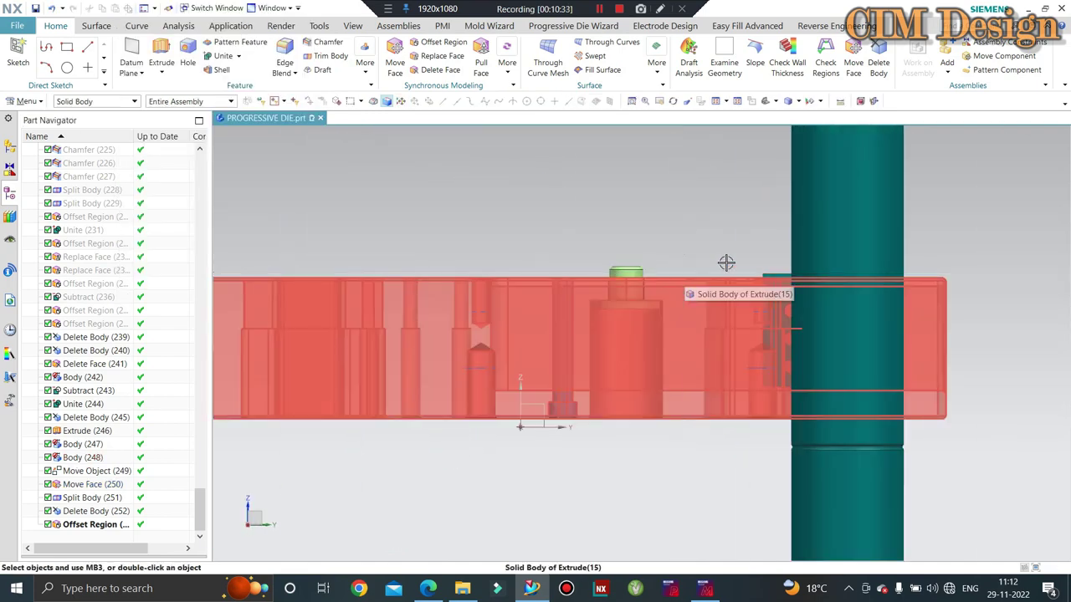
{"action": "scroll", "coordinate": [726, 263], "scroll_direction": "down", "scroll_amount": 3}
{"action": "middle_click_drag", "start_coordinate": [726, 263], "coordinate": [912, 393]}
{"action": "key", "text": "F8"}
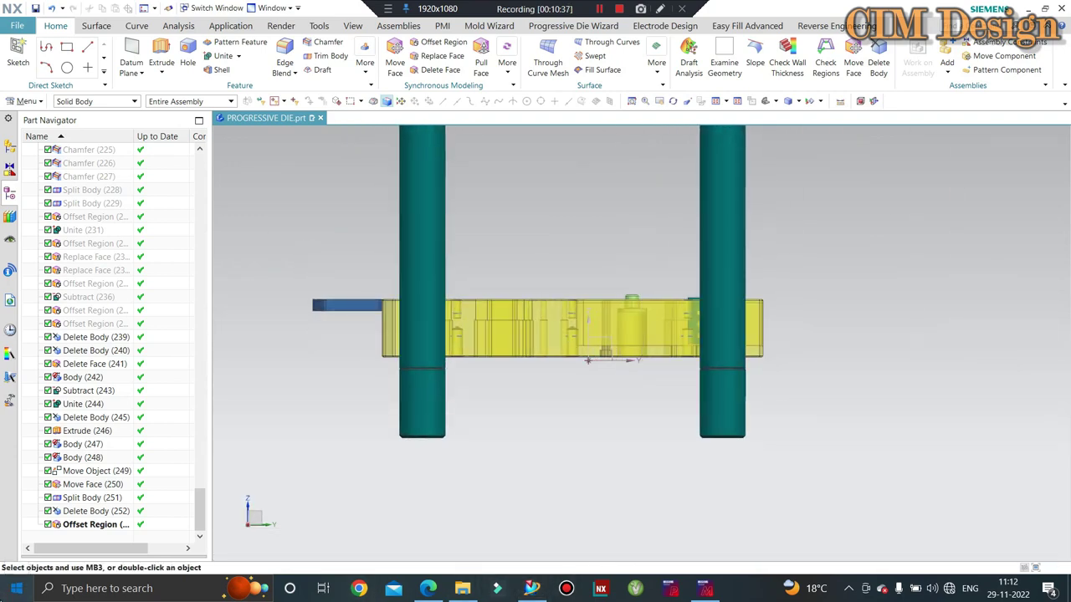
{"action": "left_click", "coordinate": [16, 588]}
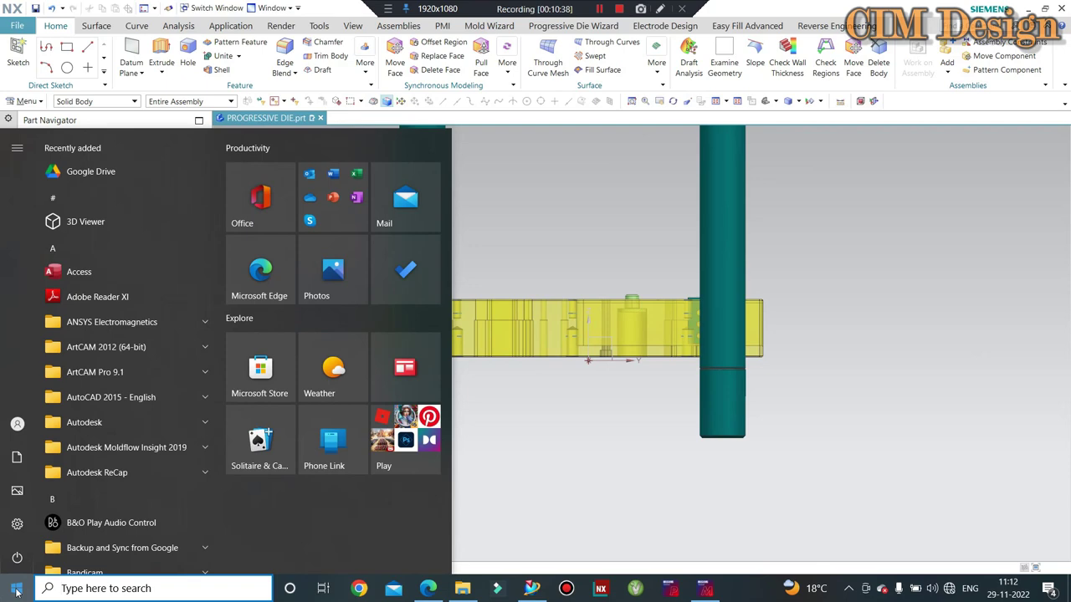
Launch Calculator via a CAL search and compute 40 ÷ 100 = 0.4
{"action": "type", "text": "CAL"}
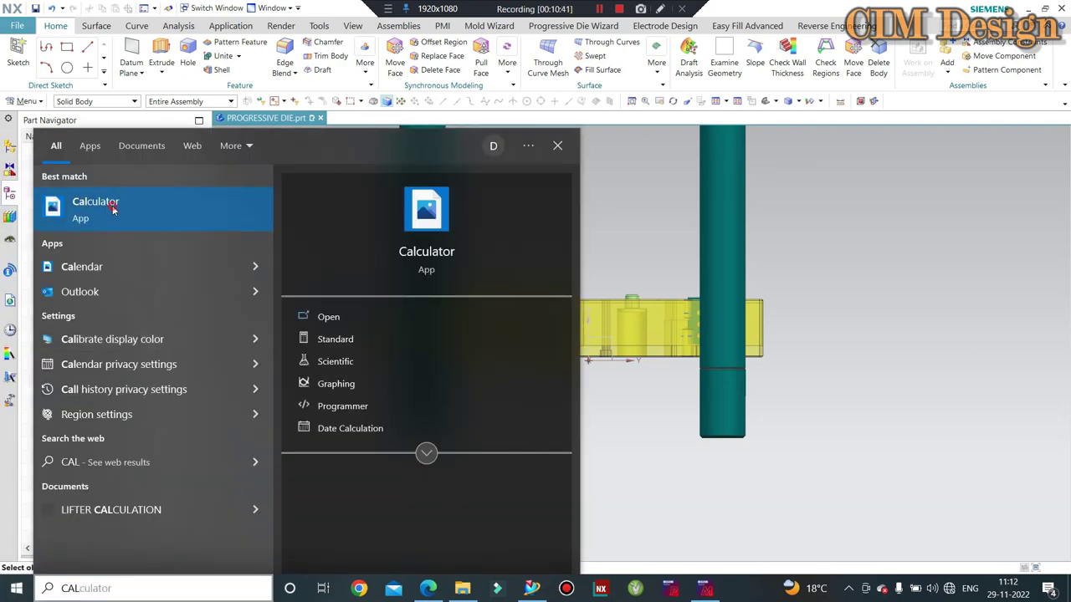
{"action": "left_click", "coordinate": [113, 210]}
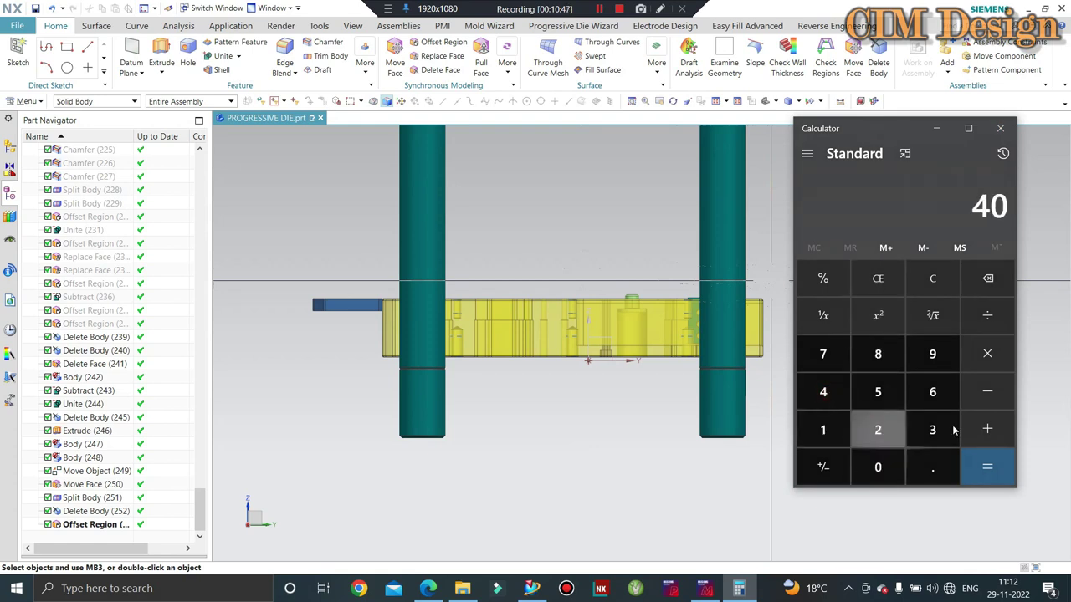
{"action": "left_click", "coordinate": [878, 391]}
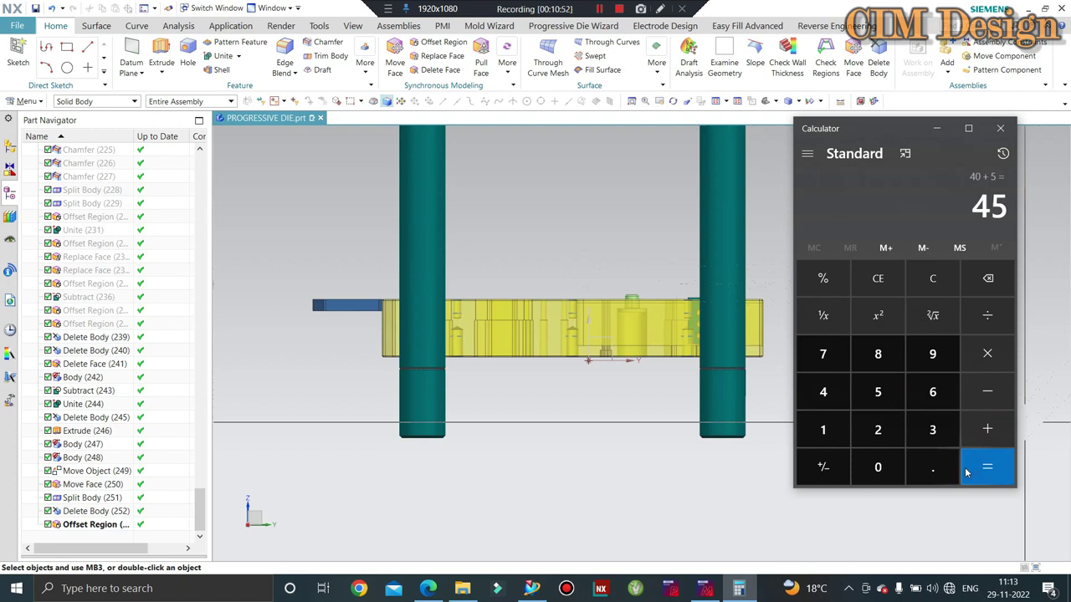
{"action": "left_click", "coordinate": [932, 277]}
{"action": "left_click", "coordinate": [822, 391]}
{"action": "left_click", "coordinate": [875, 466]}
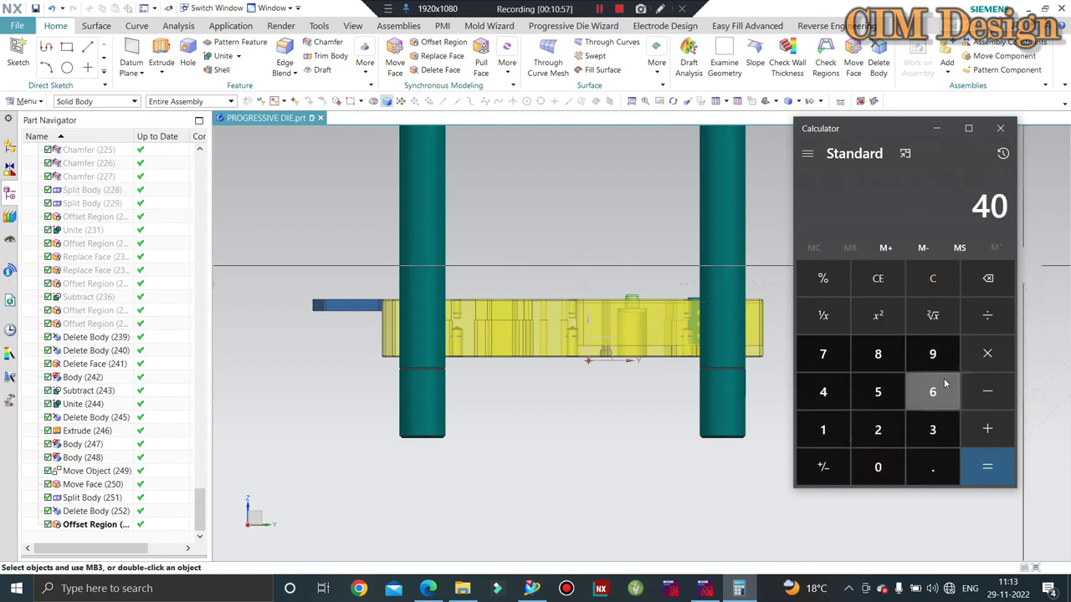
{"action": "left_click", "coordinate": [986, 315]}
{"action": "left_click", "coordinate": [822, 429]}
{"action": "left_click", "coordinate": [875, 468]}
{"action": "left_click", "coordinate": [875, 469]}
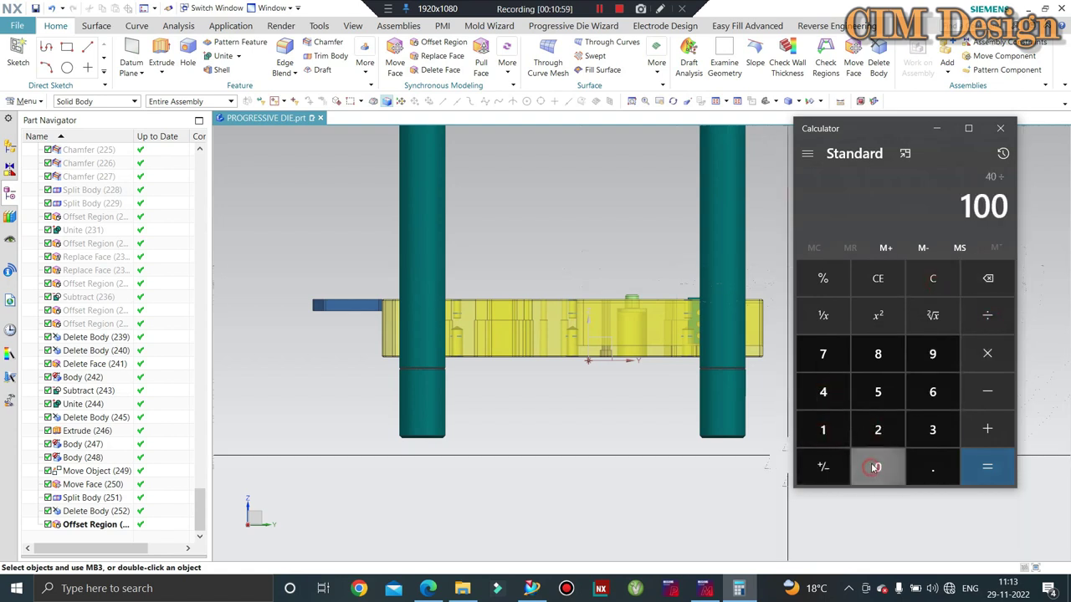
{"action": "left_click", "coordinate": [995, 467]}
Multiply 0.4 by 40 to get 16, then clear and minimize Calculator
{"action": "left_click", "coordinate": [1003, 366]}
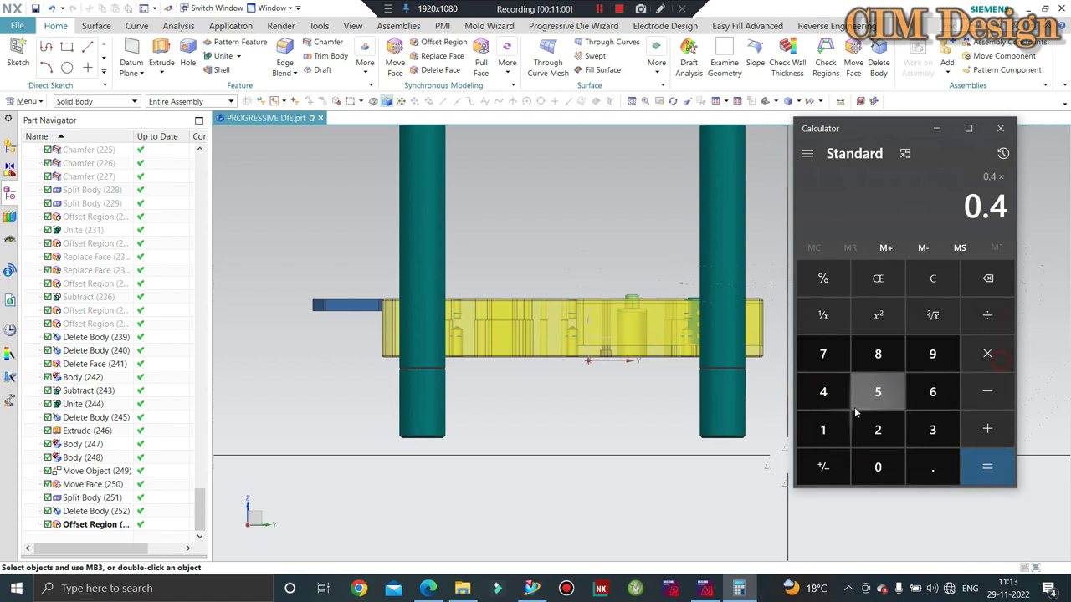
{"action": "left_click", "coordinate": [822, 391]}
{"action": "left_click", "coordinate": [878, 467]}
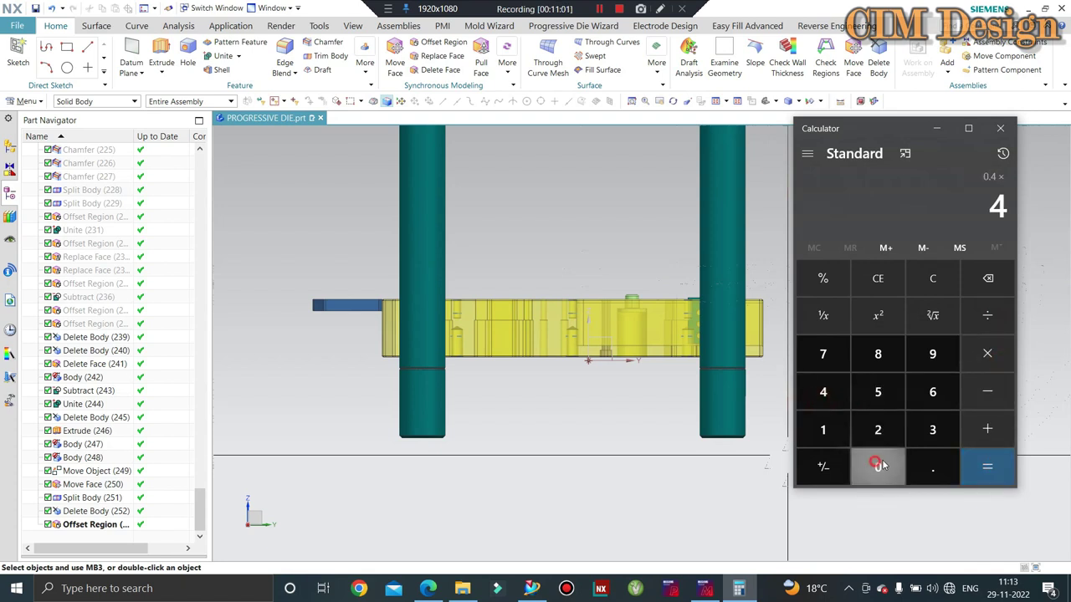
{"action": "left_click", "coordinate": [973, 469]}
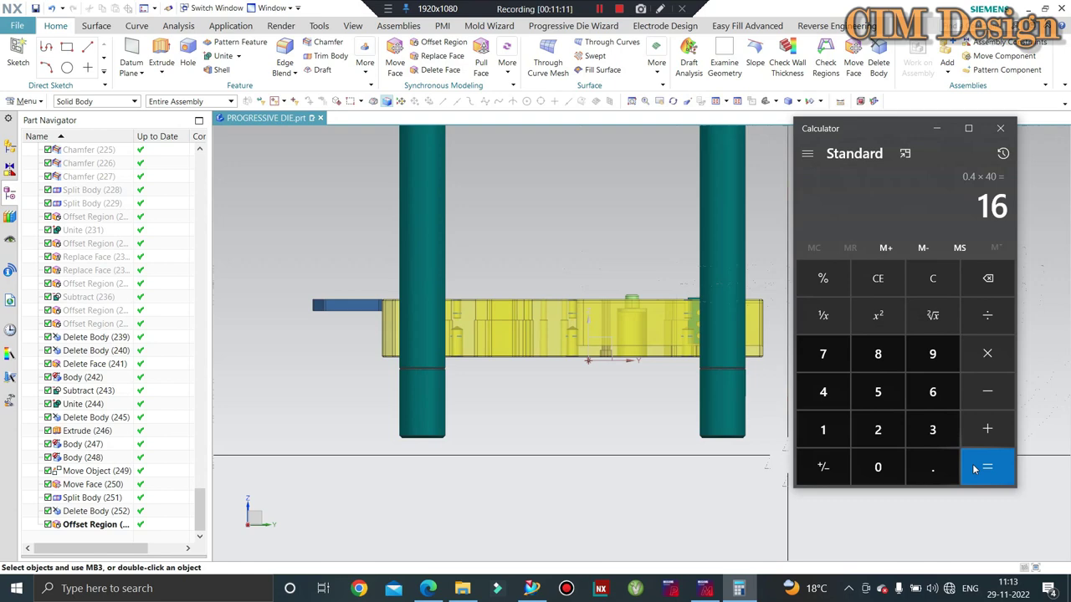
{"action": "left_click", "coordinate": [933, 278]}
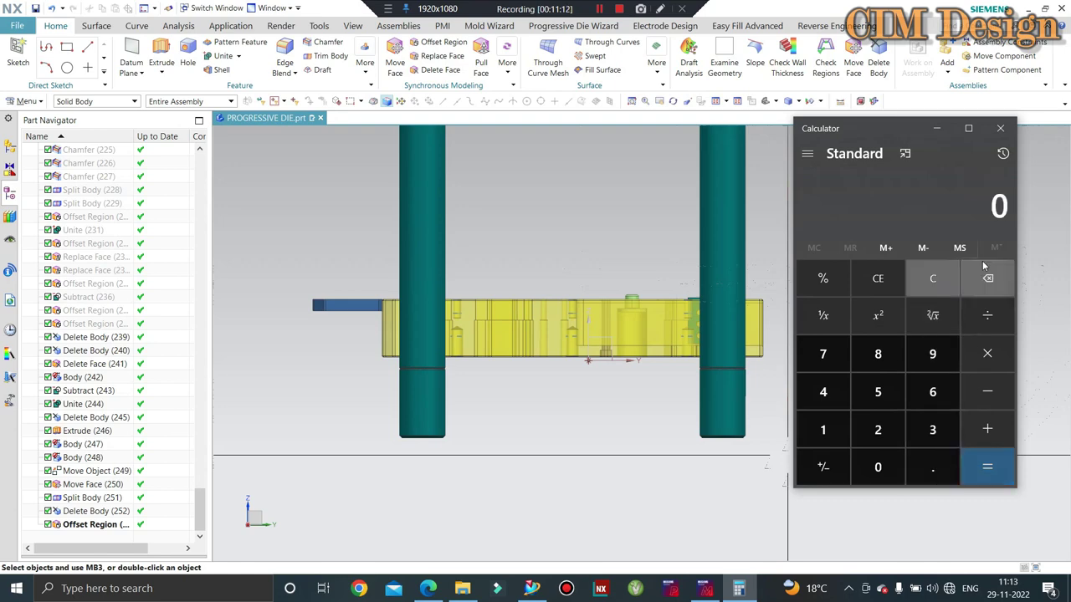
{"action": "left_click", "coordinate": [937, 132]}
Re-measure the spring hole depth with Projected Distance, confirming 39 mm
{"action": "middle_click_drag", "start_coordinate": [547, 411], "coordinate": [577, 166]}
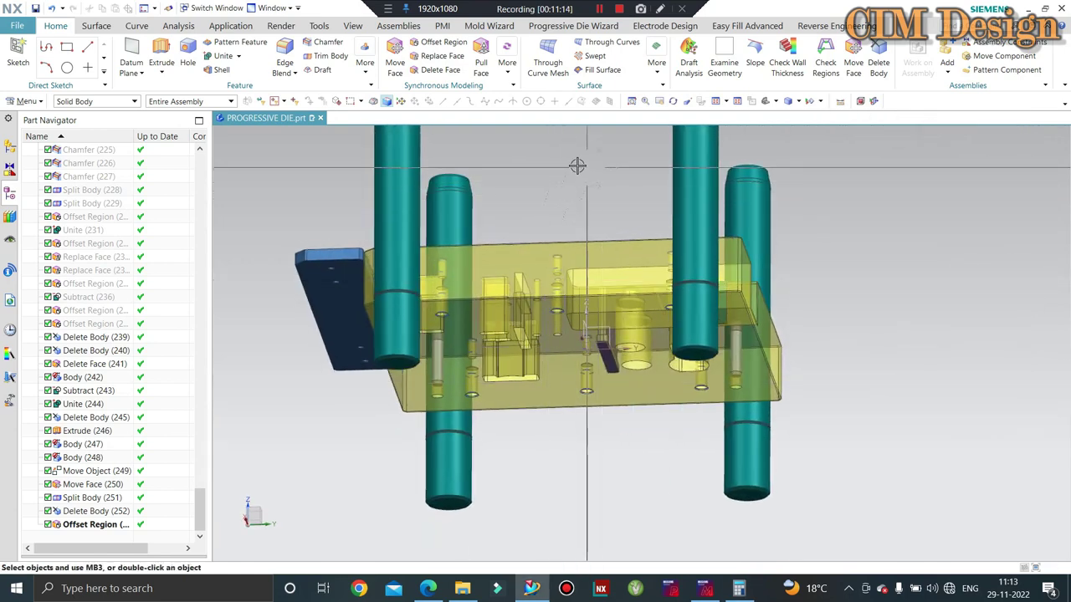
{"action": "left_click", "coordinate": [840, 100]}
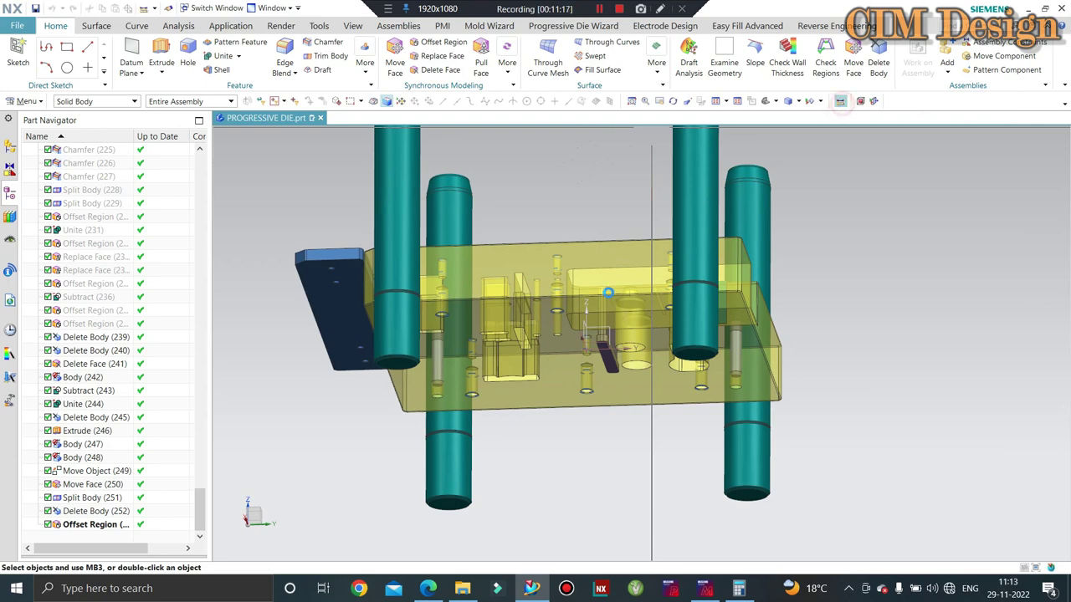
{"action": "middle_click_drag", "start_coordinate": [616, 411], "coordinate": [629, 343]}
{"action": "left_click", "coordinate": [624, 368]}
{"action": "scroll", "coordinate": [629, 341], "scroll_direction": "up", "scroll_amount": 3}
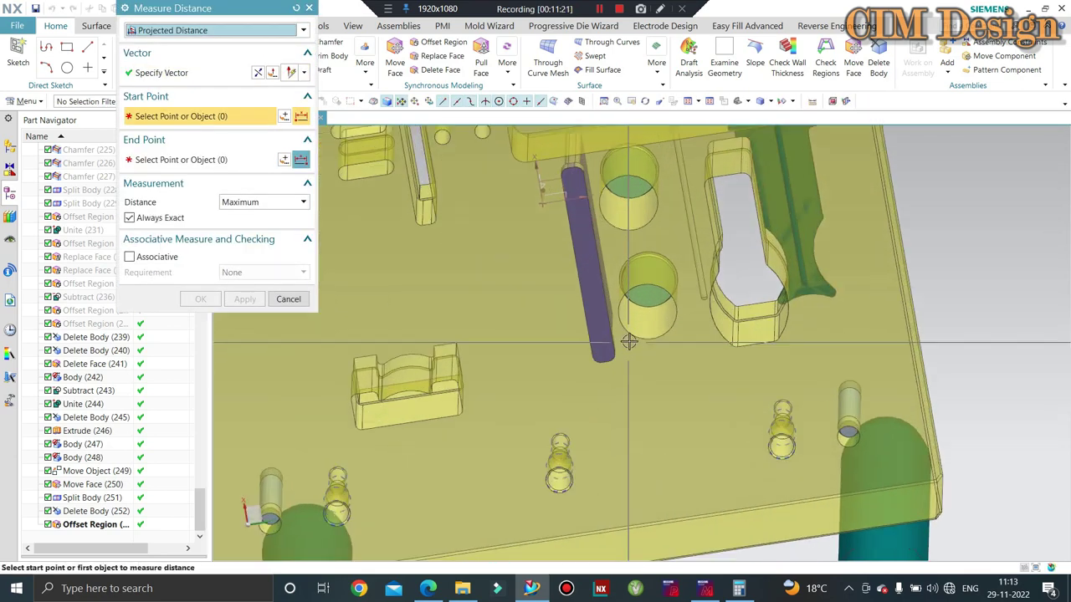
{"action": "scroll", "coordinate": [629, 342], "scroll_direction": "up", "scroll_amount": 3}
{"action": "left_click", "coordinate": [645, 295]}
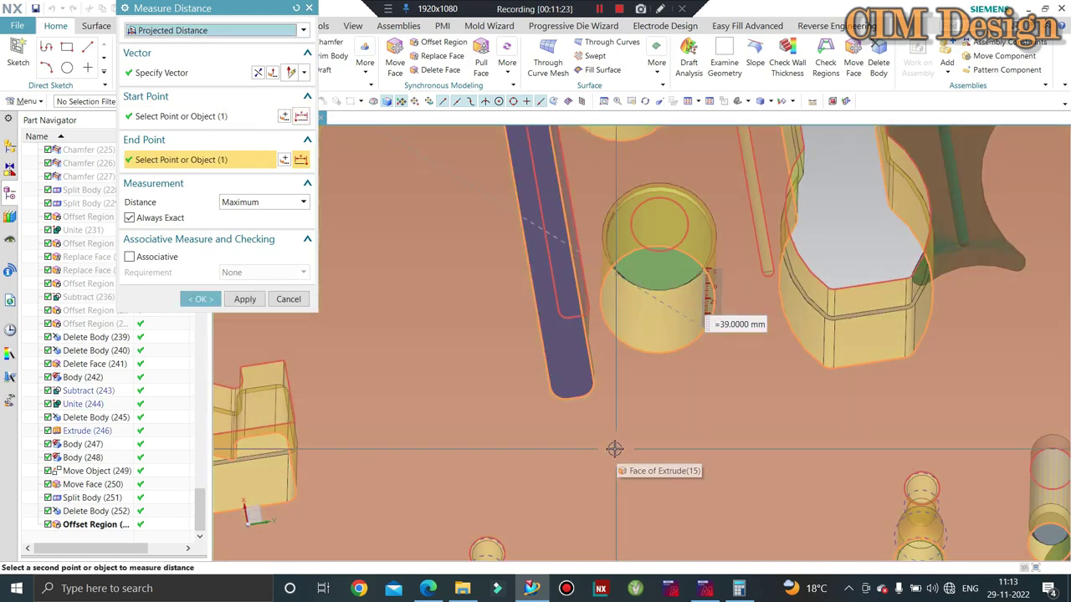
{"action": "key", "text": "Escape"}
Switch to the SF Yellow.pdf spring catalog
{"action": "scroll", "coordinate": [624, 433], "scroll_direction": "down", "scroll_amount": 5}
{"action": "mouse_move", "coordinate": [624, 427]}
{"action": "middle_mouse_down"}
{"action": "mouse_move", "coordinate": [625, 357]}
{"action": "mouse_move", "coordinate": [629, 368]}
{"action": "middle_mouse_up"}
{"action": "left_click", "coordinate": [427, 588]}
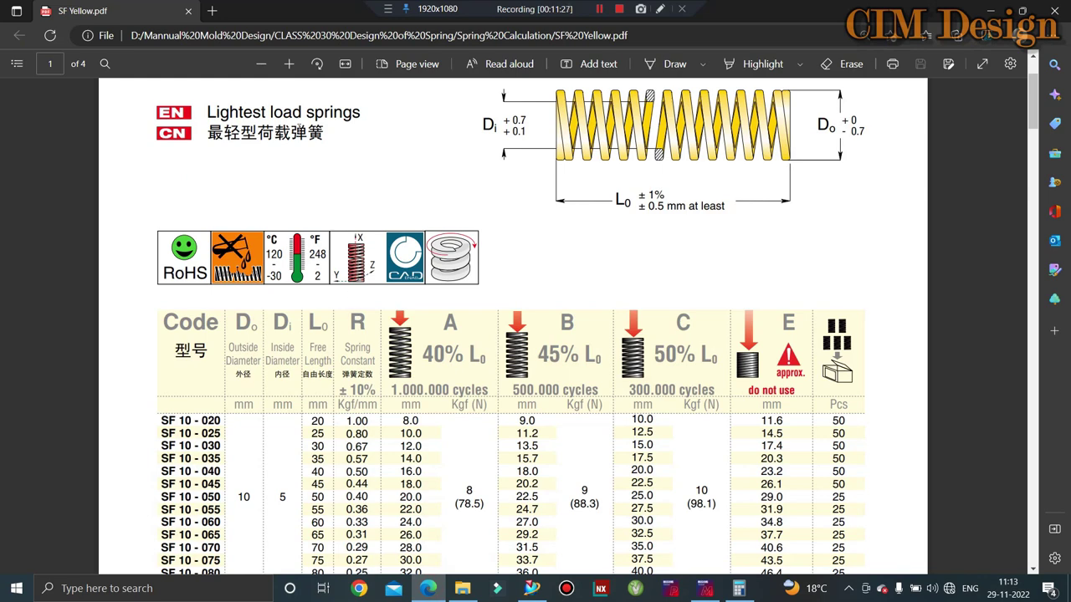
Highlight the 40% L0 deflection column in the SF Yellow table, then bring Calculator back
{"action": "scroll", "coordinate": [379, 227], "scroll_direction": "down", "scroll_amount": 3}
{"action": "scroll", "coordinate": [418, 209], "scroll_direction": "down", "scroll_amount": 2}
{"action": "scroll", "coordinate": [586, 168], "scroll_direction": "up", "scroll_amount": 5}
{"action": "scroll", "coordinate": [668, 213], "scroll_direction": "down", "scroll_amount": 2}
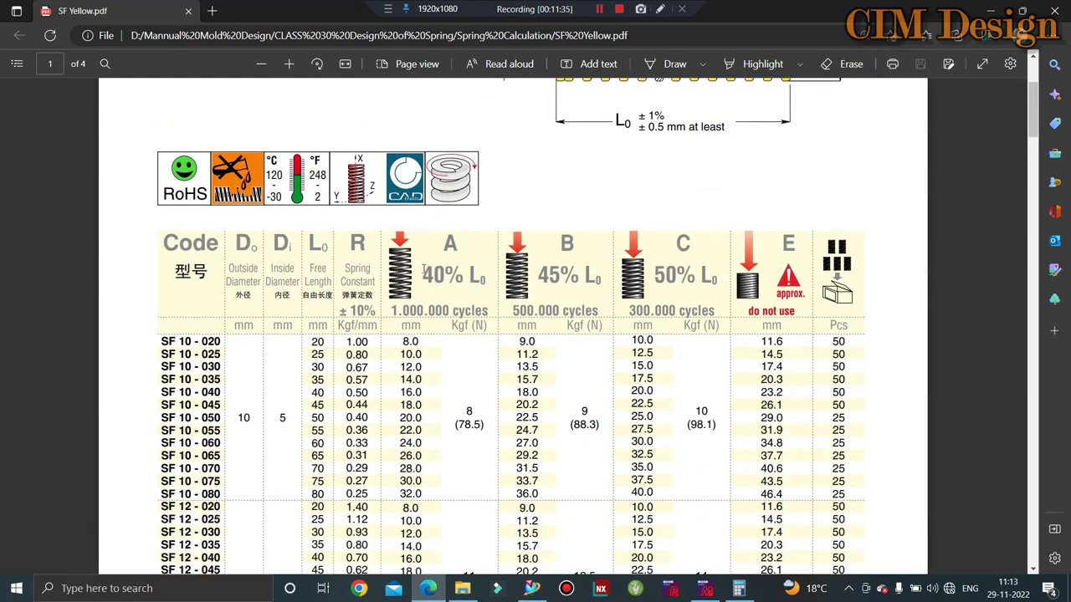
{"action": "left_click_drag", "start_coordinate": [423, 268], "coordinate": [480, 285]}
{"action": "left_click", "coordinate": [439, 118]}
{"action": "left_click", "coordinate": [738, 588]}
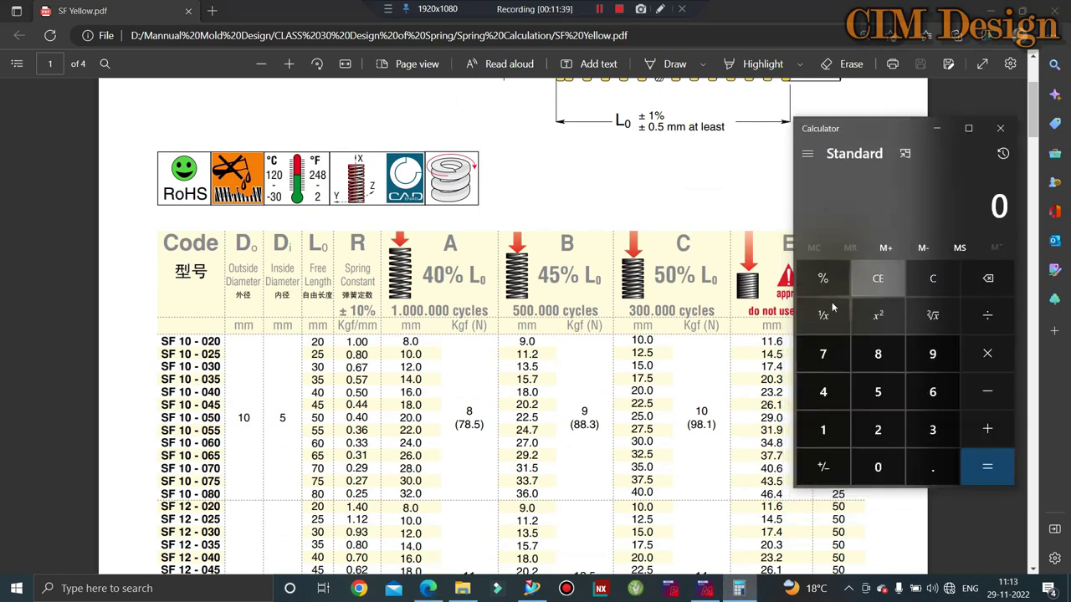
Compute 40 × 0.4 = 16, then clear the calculator
{"action": "left_click", "coordinate": [822, 391]}
{"action": "left_click", "coordinate": [884, 471]}
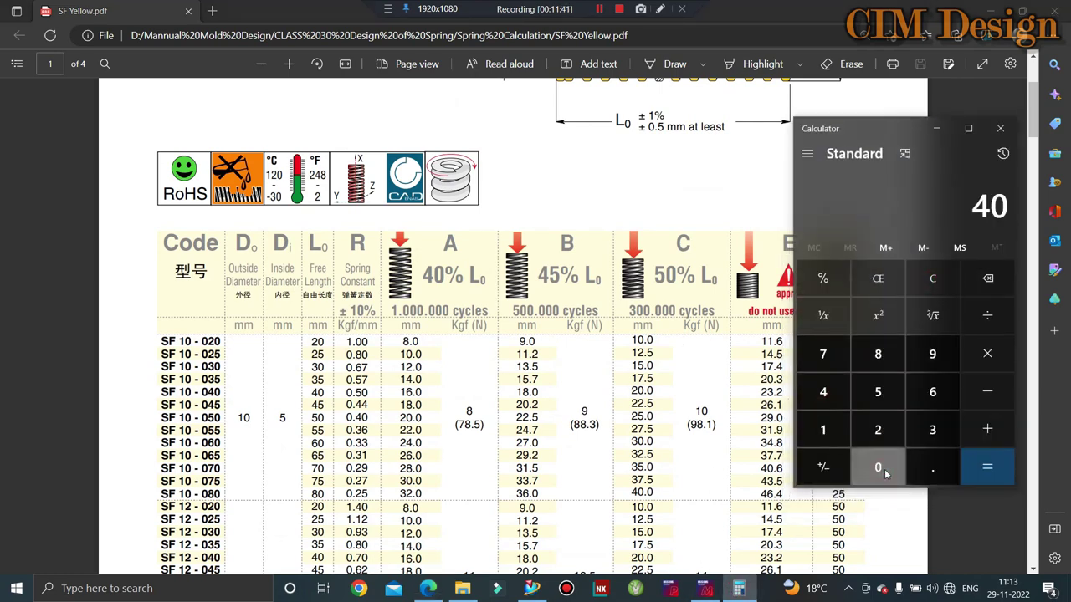
{"action": "left_click", "coordinate": [987, 354]}
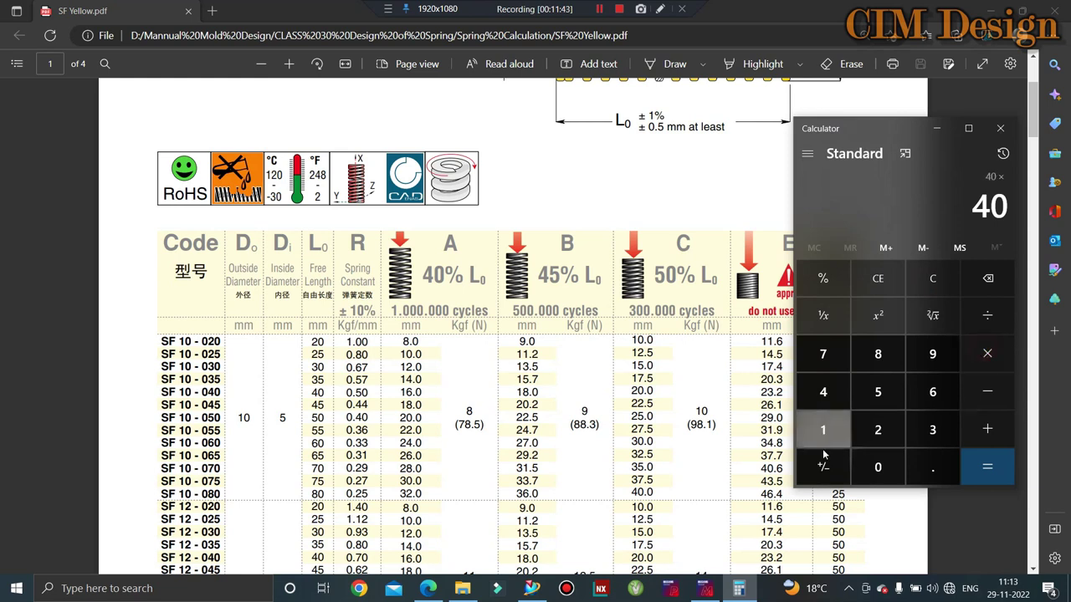
{"action": "left_click", "coordinate": [878, 466]}
{"action": "left_click", "coordinate": [932, 467]}
{"action": "left_click", "coordinate": [822, 392]}
{"action": "left_click", "coordinate": [989, 468]}
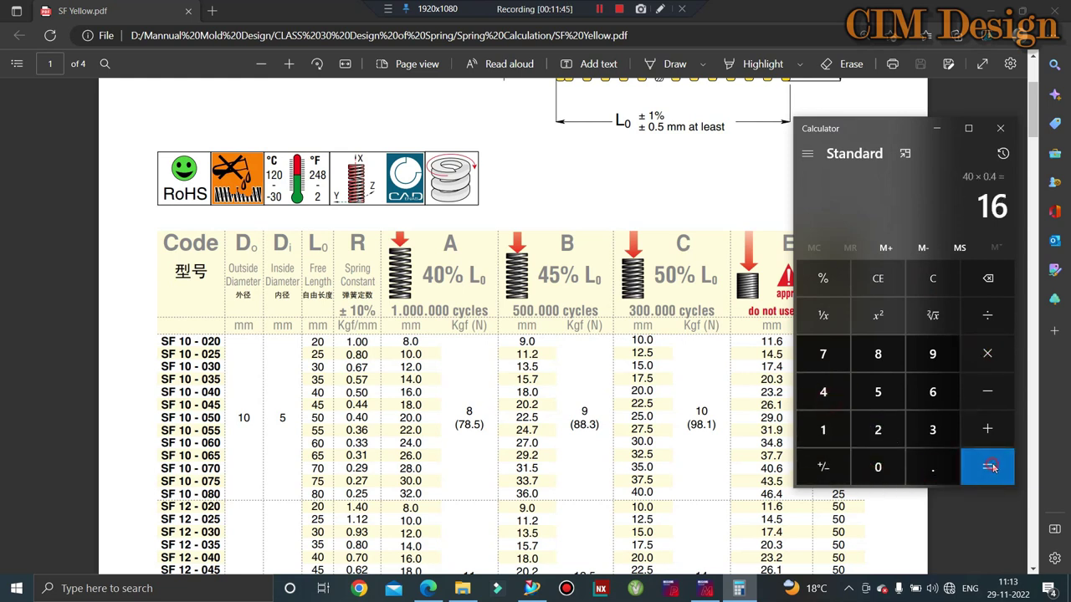
{"action": "left_click_drag", "start_coordinate": [987, 204], "coordinate": [1008, 201]}
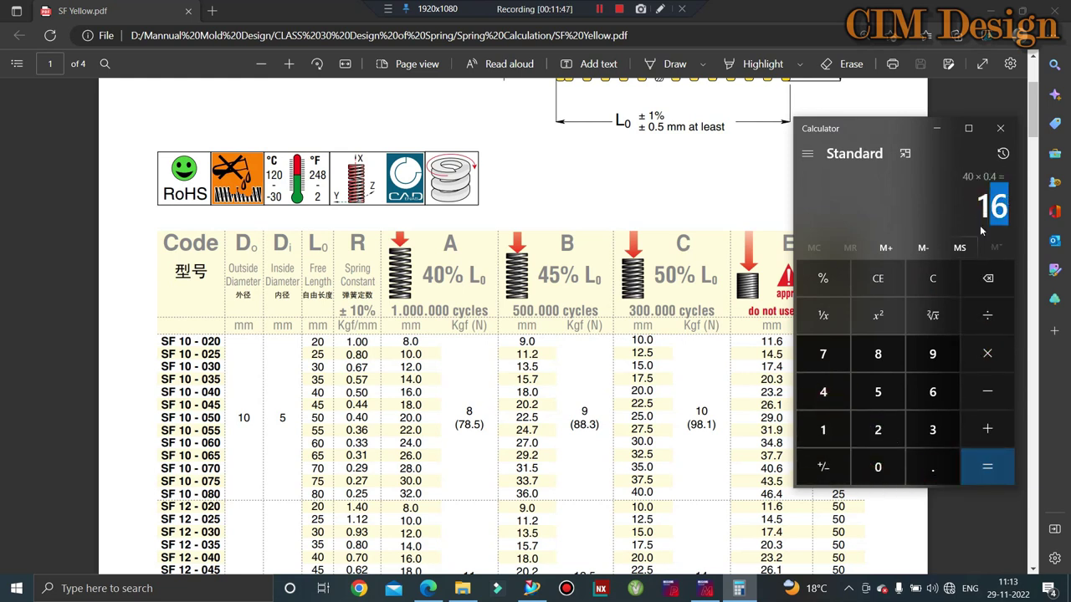
{"action": "left_click", "coordinate": [932, 277]}
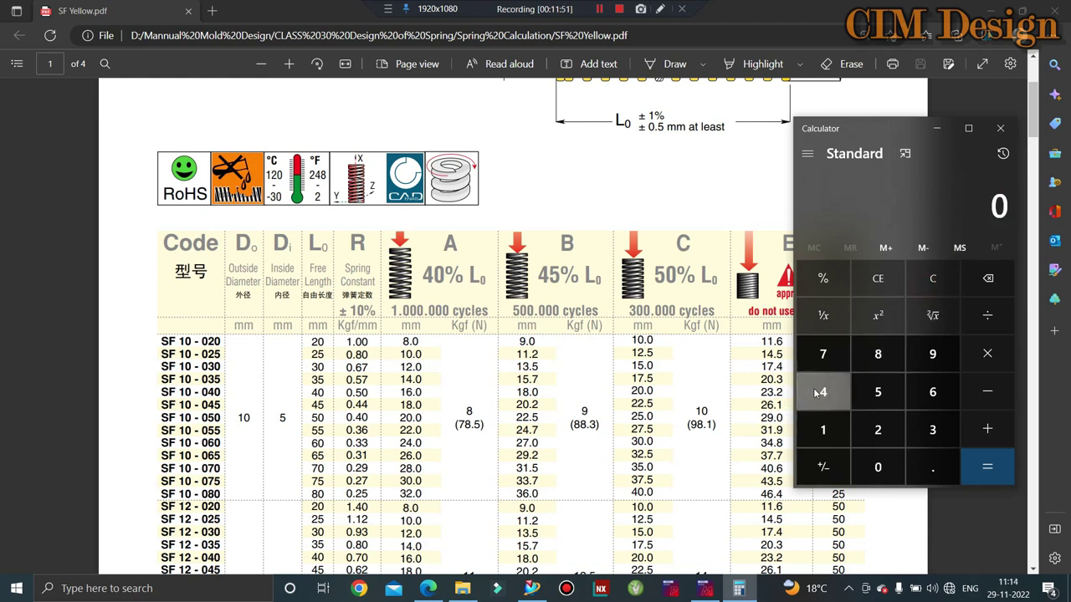
Calculate 45 × 0.4 = 18
{"action": "left_click", "coordinate": [820, 393]}
{"action": "left_click", "coordinate": [878, 392]}
{"action": "left_click", "coordinate": [985, 354]}
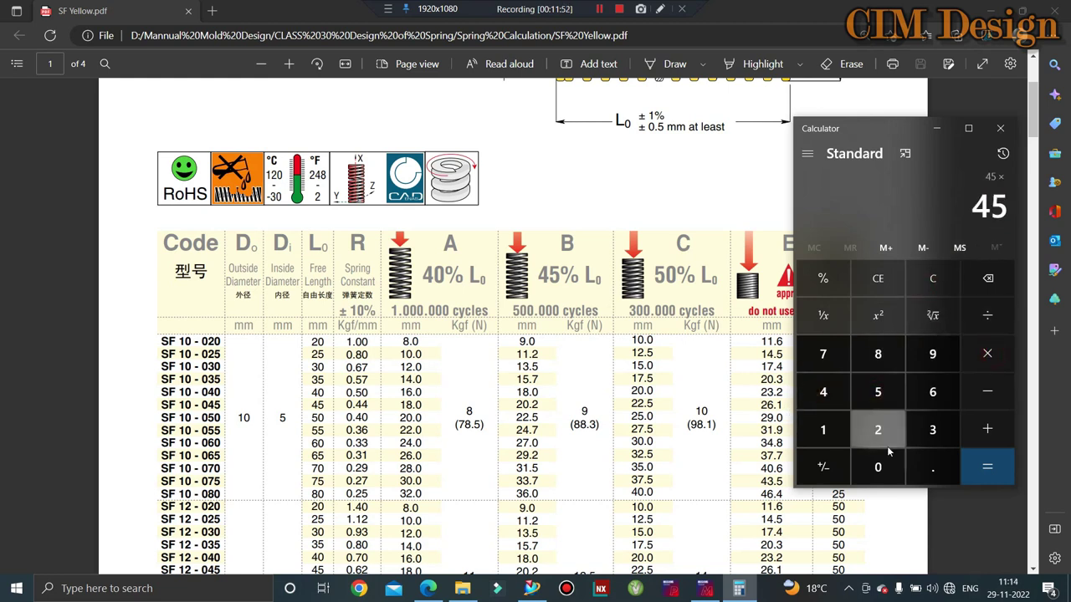
{"action": "left_click", "coordinate": [877, 467]}
{"action": "left_click", "coordinate": [943, 466]}
{"action": "type", "text": "4"}
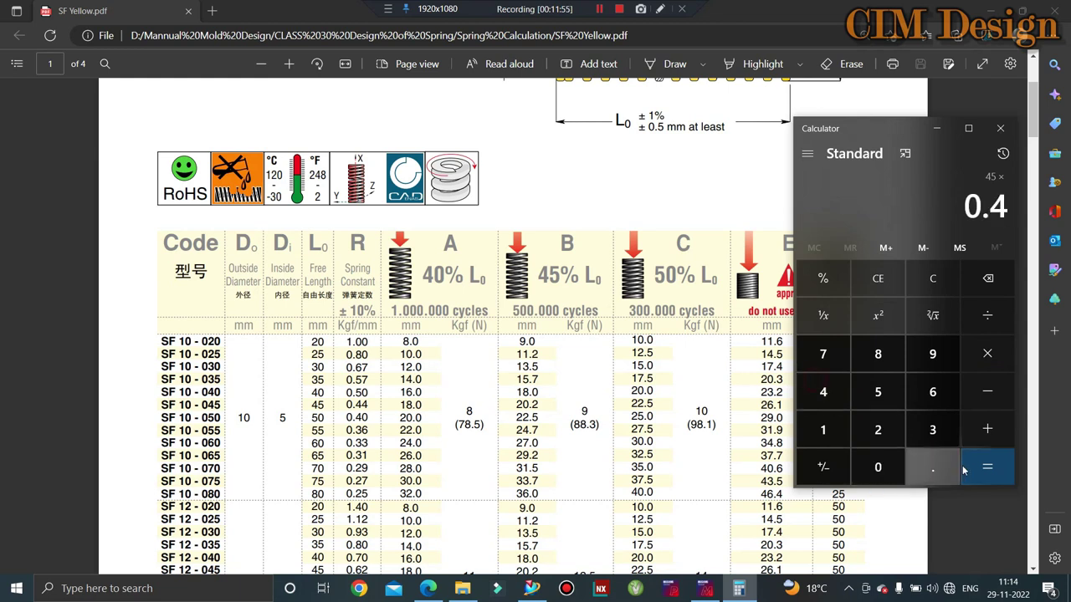
{"action": "left_click", "coordinate": [971, 468]}
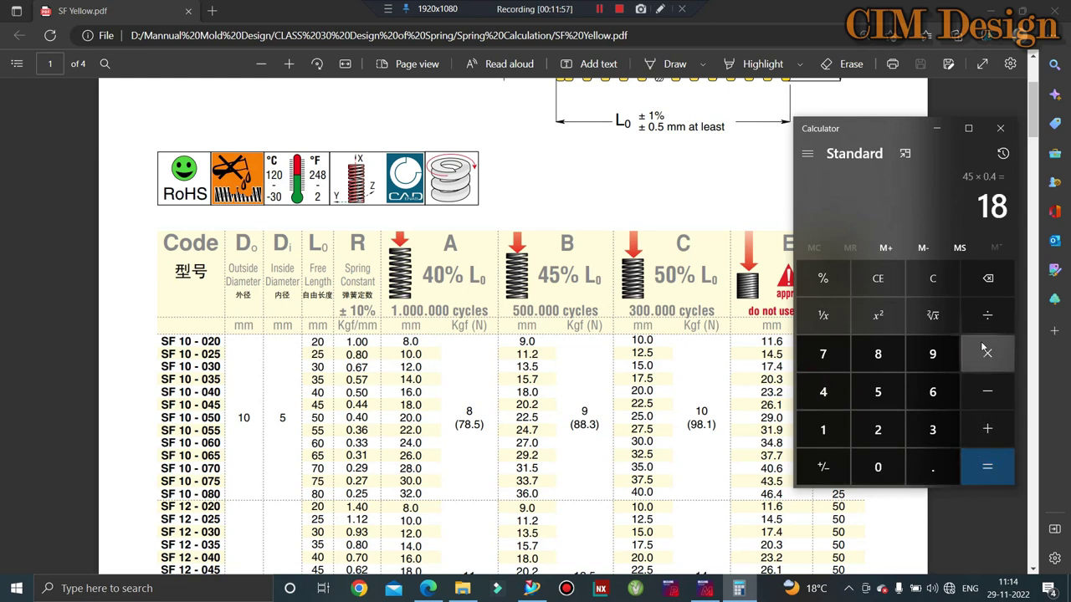
Subtract 5 twice (18 − 5 = 13, 13 − 5 = 8), then minimize Calculator
{"action": "left_click", "coordinate": [993, 388]}
{"action": "left_click", "coordinate": [878, 395]}
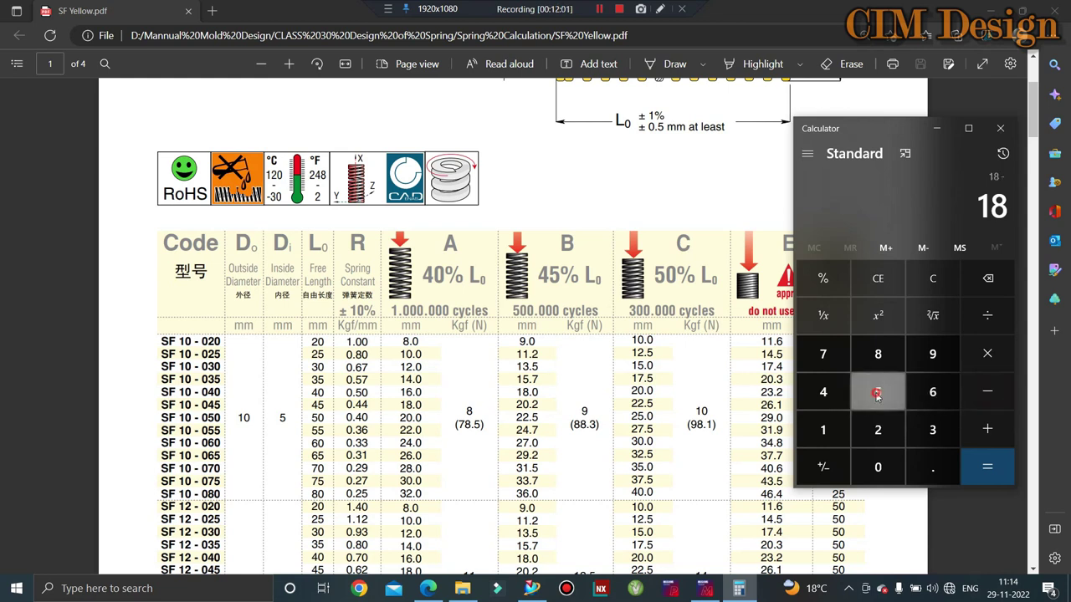
{"action": "left_click", "coordinate": [991, 469]}
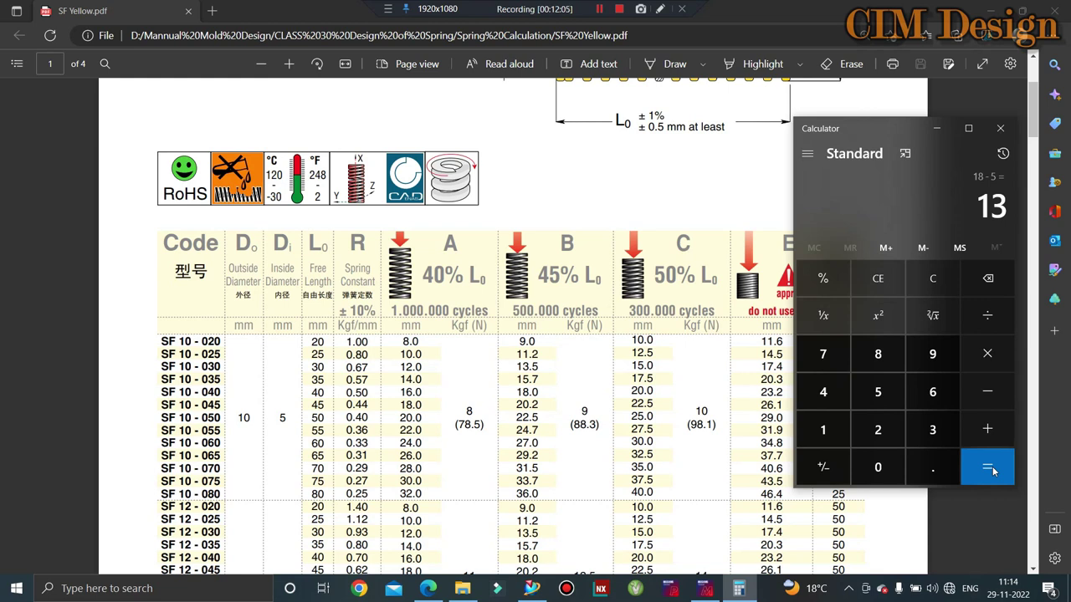
{"action": "left_click", "coordinate": [990, 407]}
{"action": "left_click", "coordinate": [886, 393]}
{"action": "left_click", "coordinate": [980, 475]}
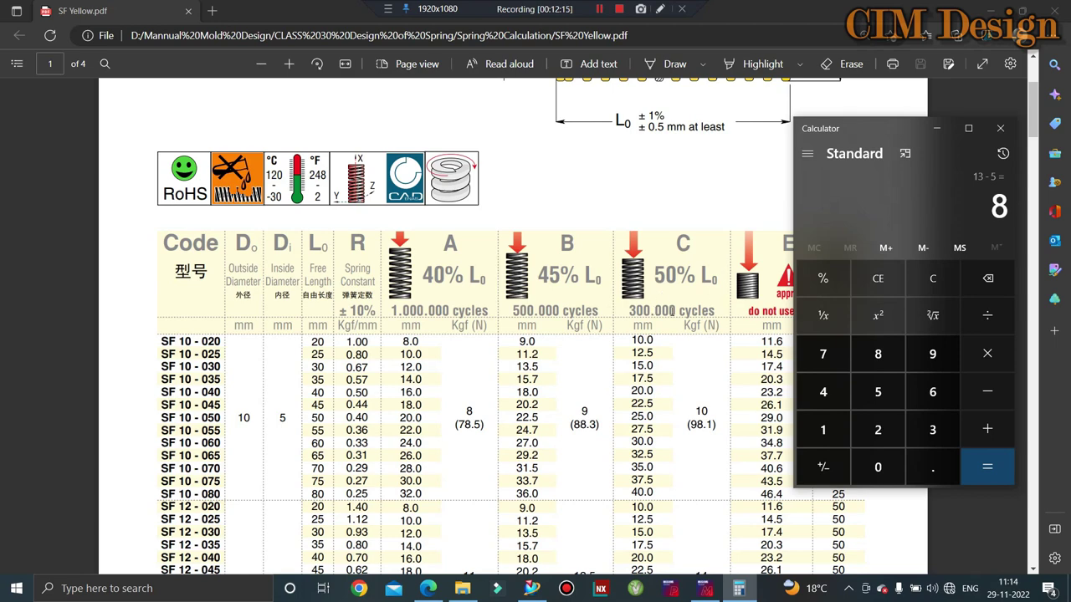
{"action": "left_click", "coordinate": [934, 128]}
In Mold EX-Press, choose 'Coil springs - For heavy load' and continue to the SWF configurator
{"action": "left_click", "coordinate": [705, 588]}
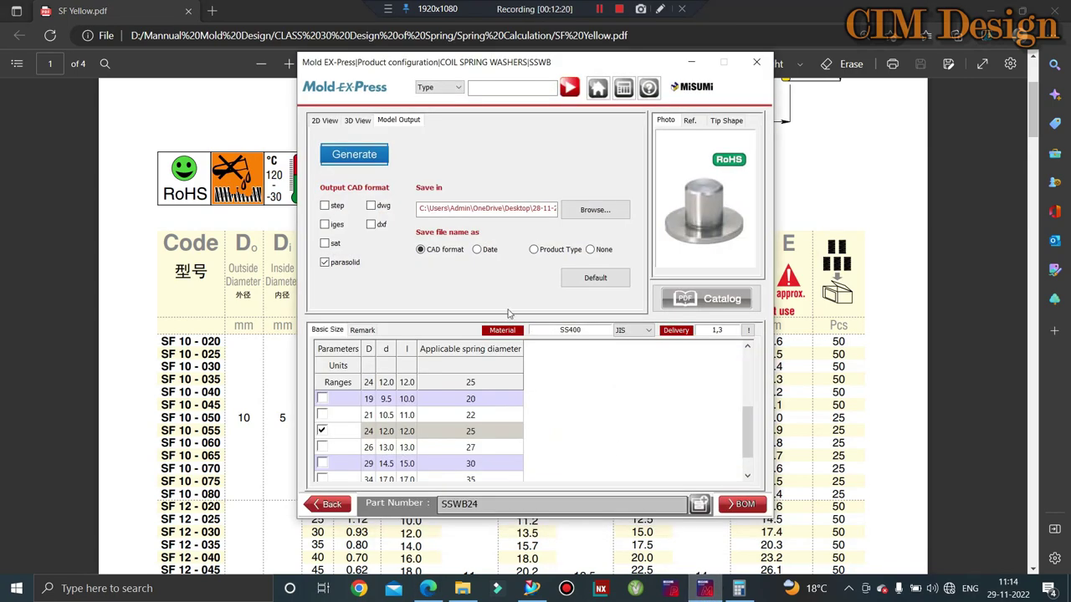
{"action": "left_click", "coordinate": [329, 507]}
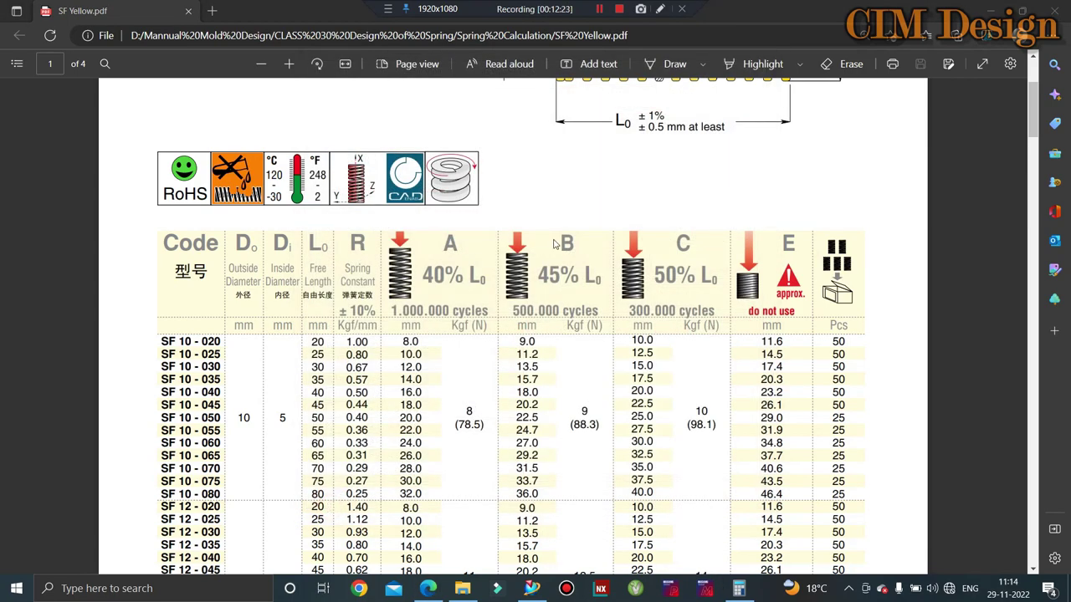
{"action": "left_click", "coordinate": [705, 588]}
{"action": "left_click", "coordinate": [335, 219]}
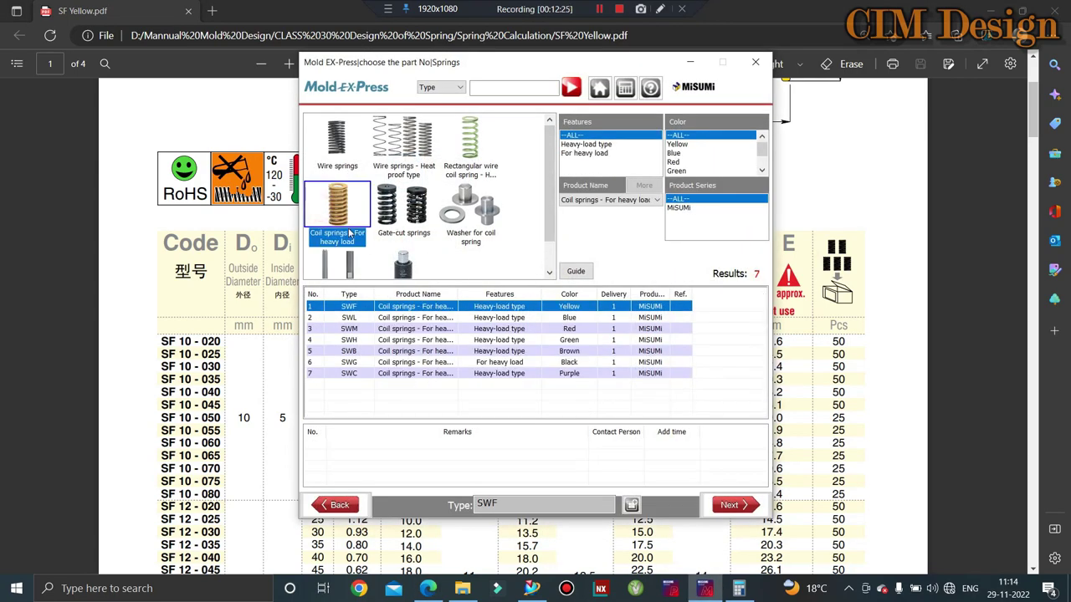
{"action": "left_click", "coordinate": [730, 504]}
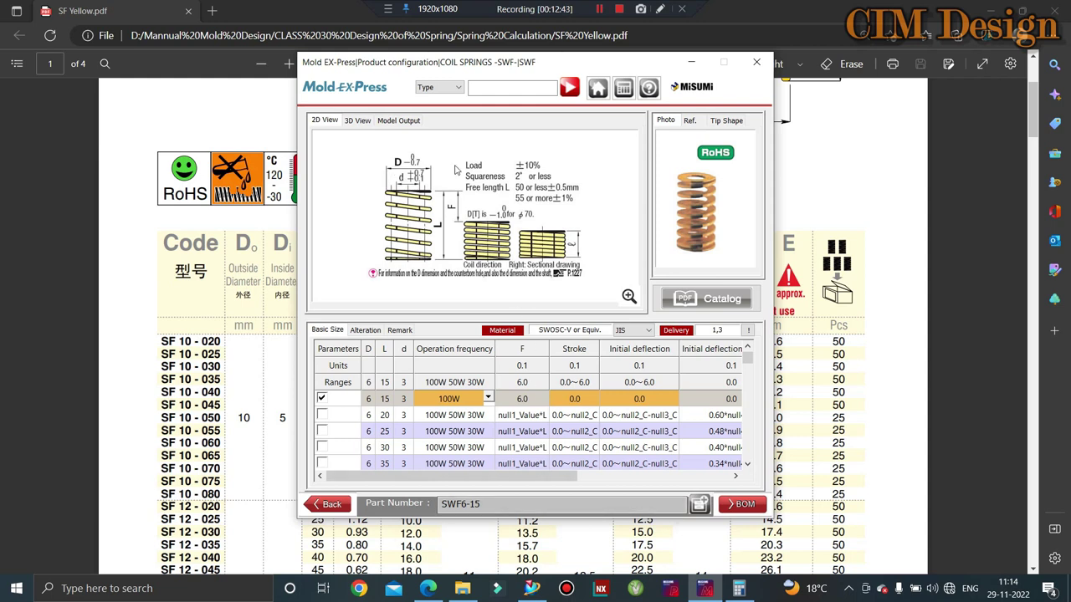
Select SWF6-25, then scroll the Basic Size table down toward the 25 mm diameter sizes
{"action": "left_click", "coordinate": [321, 433]}
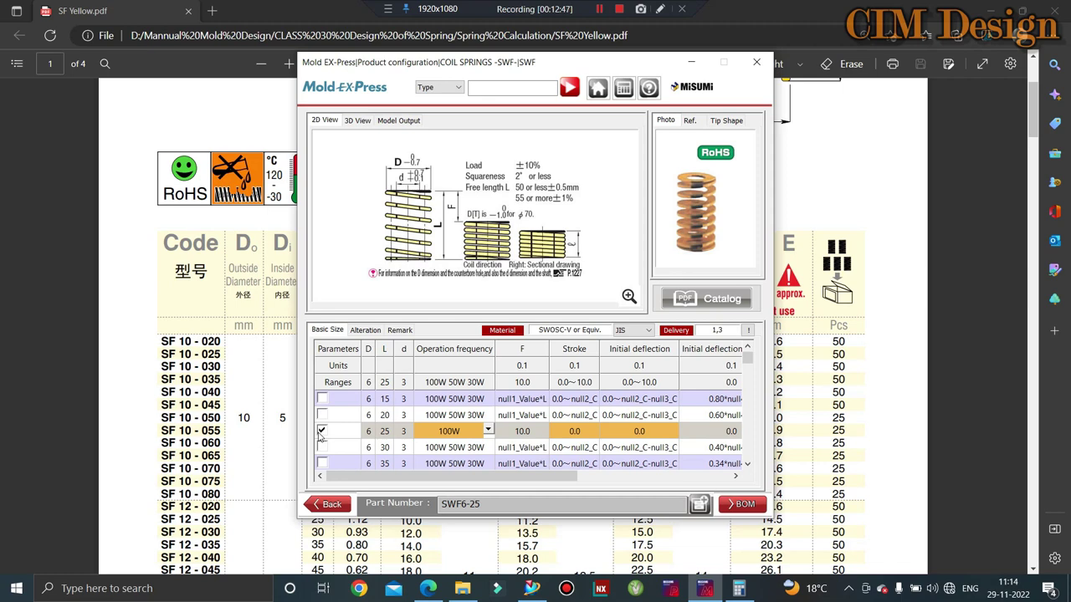
{"action": "scroll", "coordinate": [322, 435], "scroll_direction": "down", "scroll_amount": 2}
{"action": "scroll", "coordinate": [330, 443], "scroll_direction": "down", "scroll_amount": 3}
{"action": "scroll", "coordinate": [339, 452], "scroll_direction": "down", "scroll_amount": 2}
{"action": "scroll", "coordinate": [352, 462], "scroll_direction": "down", "scroll_amount": 2}
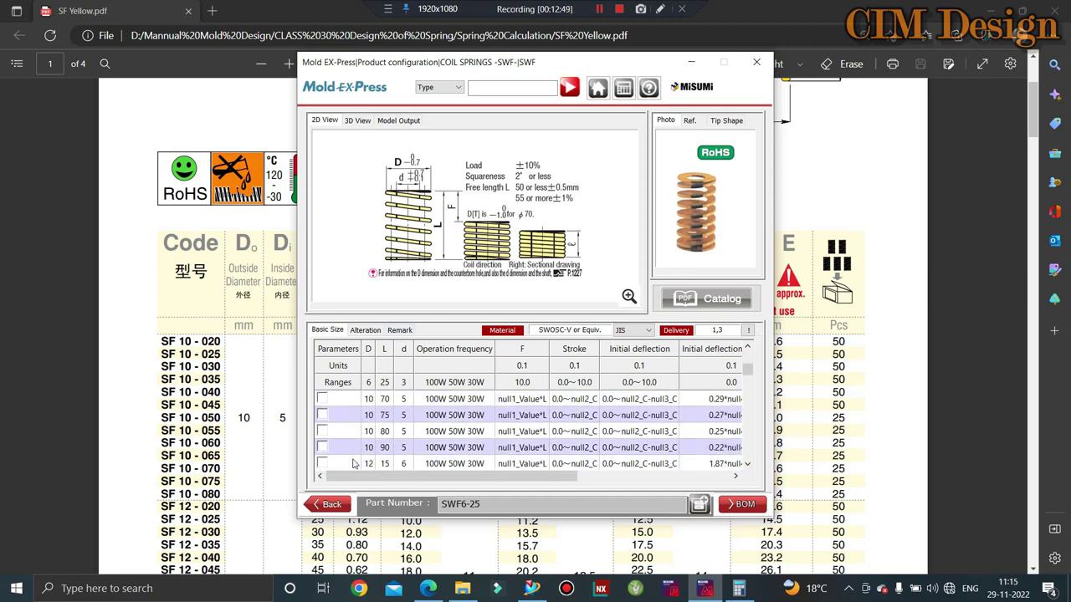
{"action": "scroll", "coordinate": [353, 462], "scroll_direction": "down", "scroll_amount": 2}
{"action": "scroll", "coordinate": [355, 460], "scroll_direction": "down", "scroll_amount": 3}
{"action": "scroll", "coordinate": [357, 456], "scroll_direction": "down", "scroll_amount": 2}
{"action": "scroll", "coordinate": [358, 453], "scroll_direction": "down", "scroll_amount": 2}
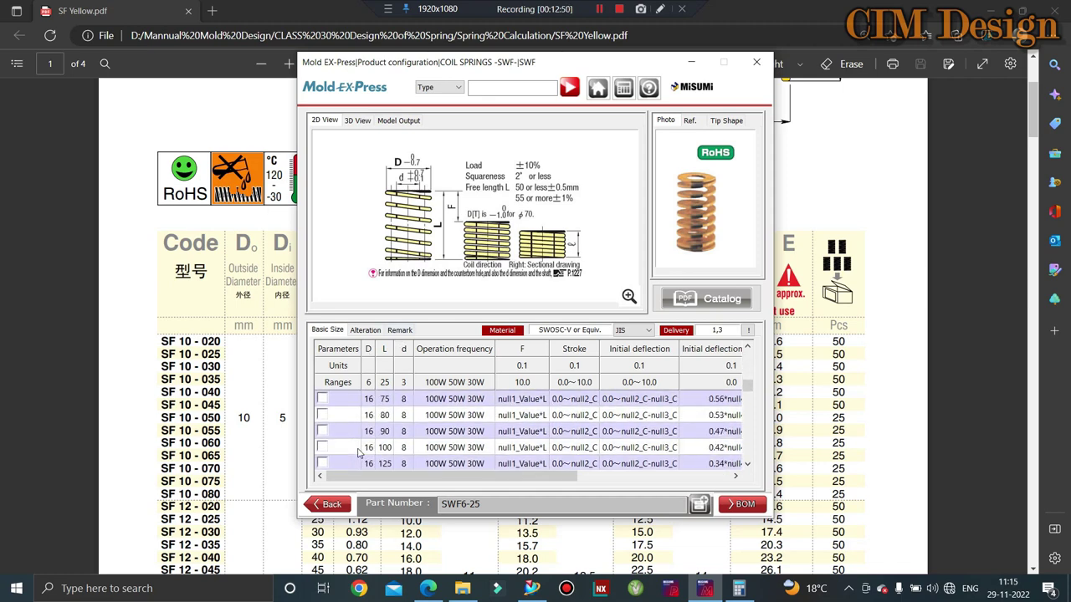
{"action": "scroll", "coordinate": [358, 452], "scroll_direction": "down", "scroll_amount": 2}
{"action": "scroll", "coordinate": [358, 452], "scroll_direction": "down", "scroll_amount": 2}
{"action": "scroll", "coordinate": [358, 452], "scroll_direction": "down", "scroll_amount": 1}
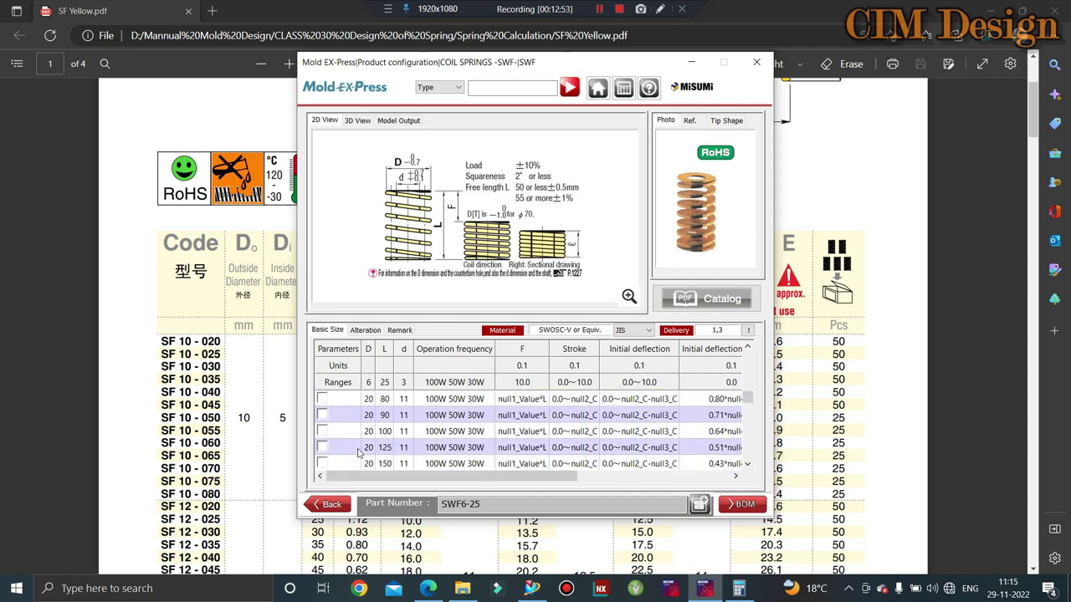
{"action": "scroll", "coordinate": [360, 450], "scroll_direction": "down", "scroll_amount": 2}
{"action": "scroll", "coordinate": [364, 443], "scroll_direction": "down", "scroll_amount": 2}
{"action": "scroll", "coordinate": [366, 440], "scroll_direction": "down", "scroll_amount": 2}
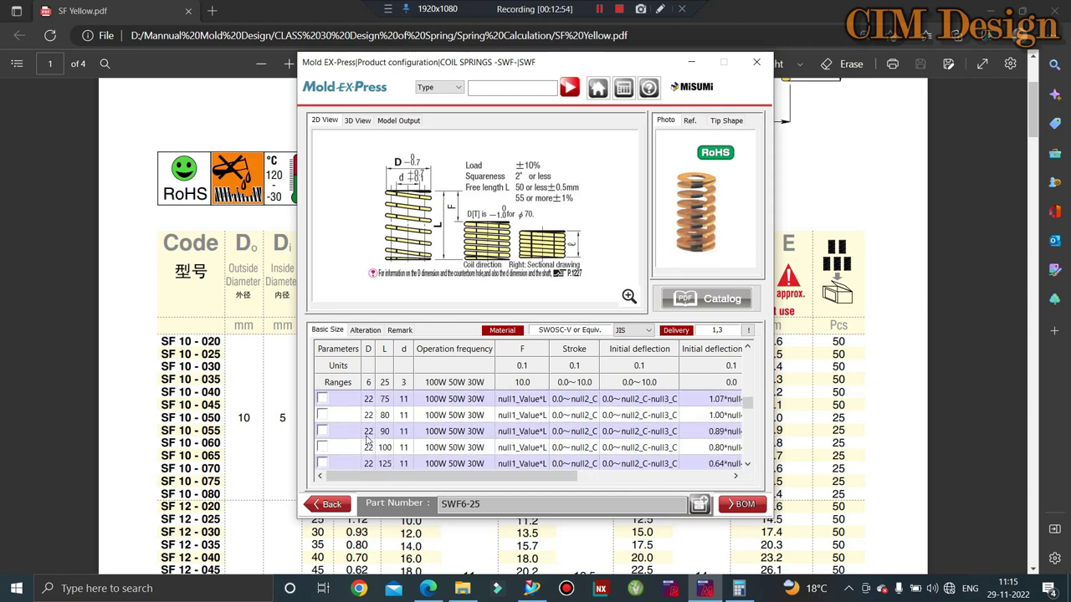
{"action": "scroll", "coordinate": [366, 439], "scroll_direction": "down", "scroll_amount": 3}
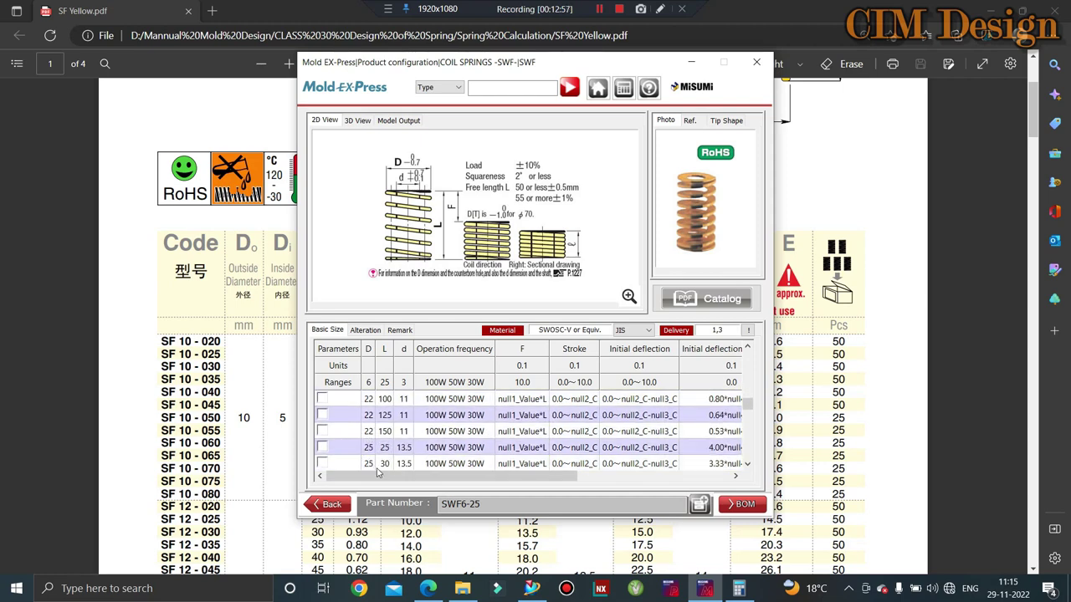
{"action": "scroll", "coordinate": [354, 447], "scroll_direction": "down", "scroll_amount": 3}
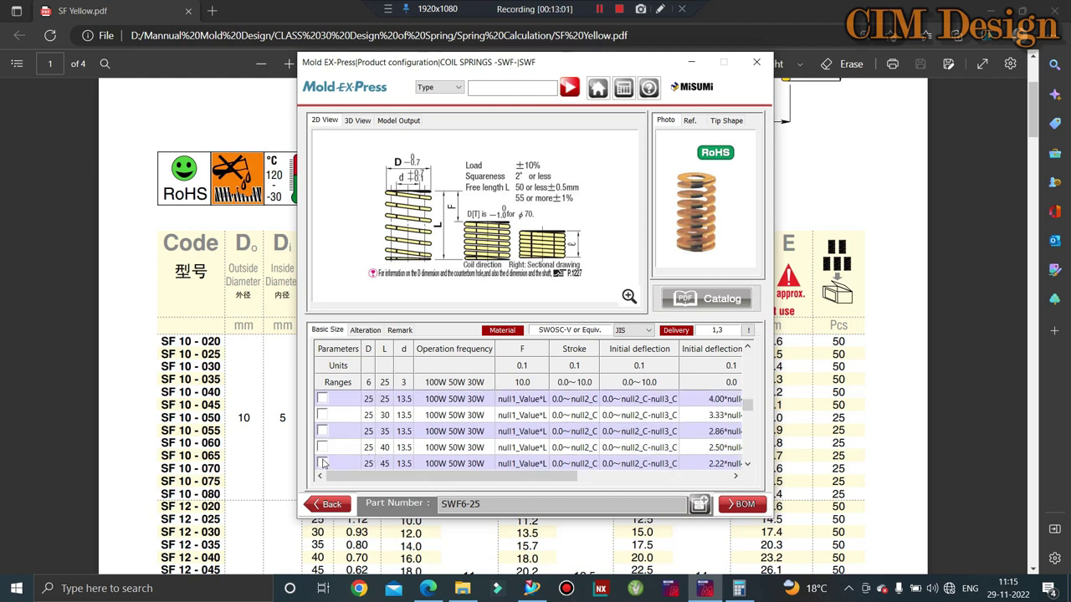
Select the 25 × 40 size (SWF25-40, d 13.5), then bring back a cleared Calculator
{"action": "left_click", "coordinate": [323, 448]}
{"action": "left_click", "coordinate": [741, 589]}
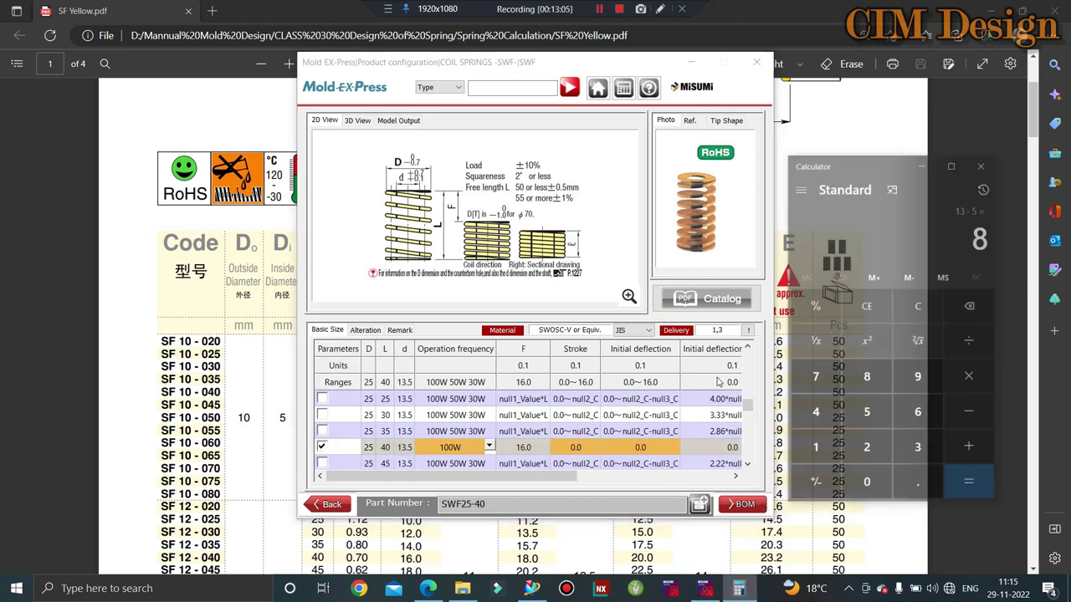
{"action": "left_click", "coordinate": [930, 284]}
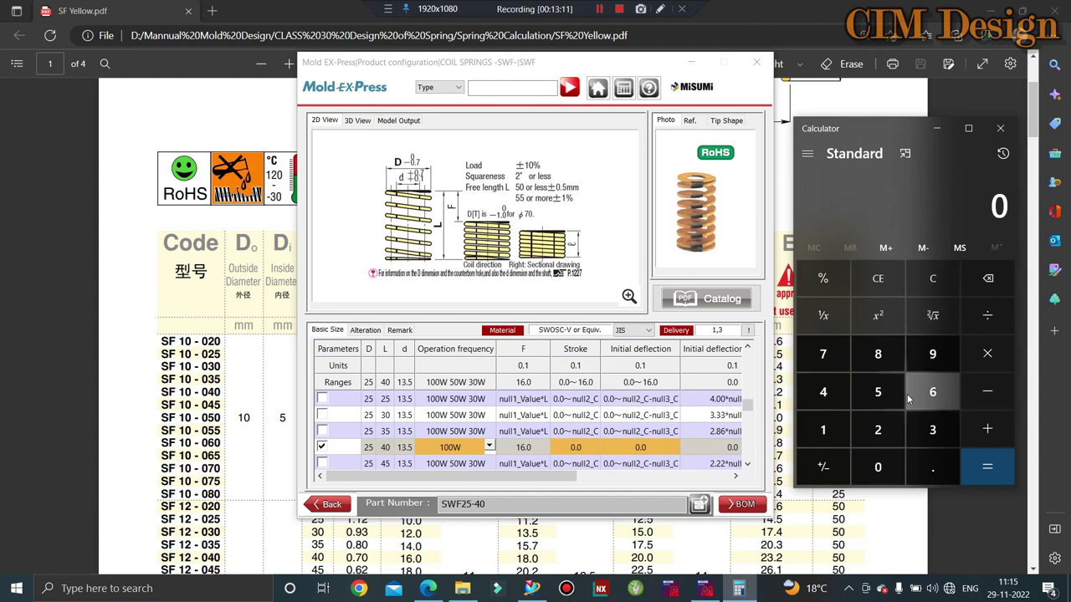
Discard a mistaken 40 entry and calculate 45 × 0.4 = 18
{"action": "left_click", "coordinate": [823, 392]}
{"action": "left_click", "coordinate": [878, 467]}
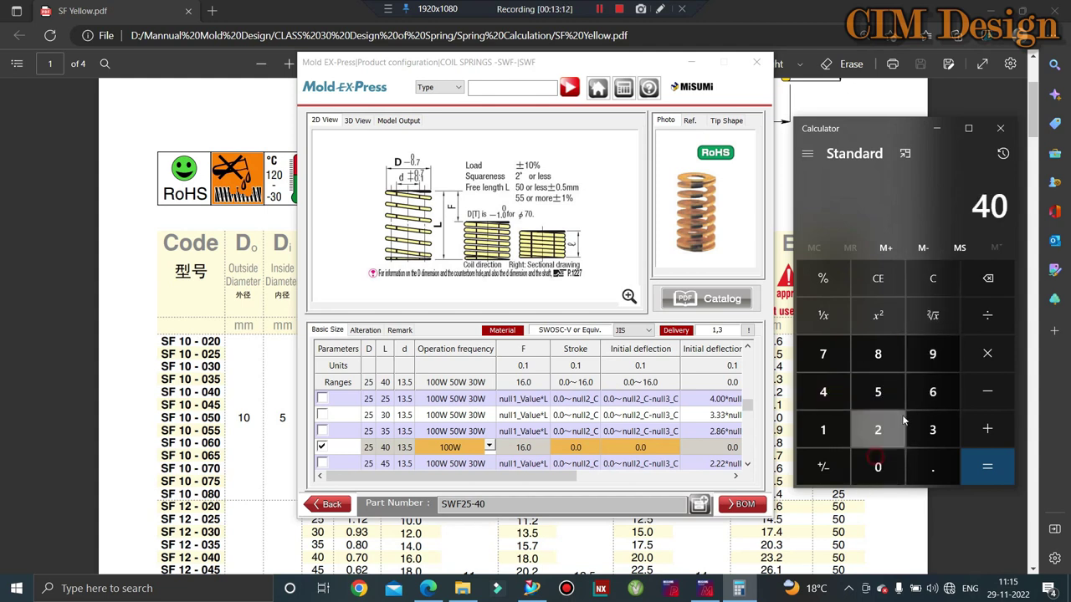
{"action": "left_click", "coordinate": [977, 201]}
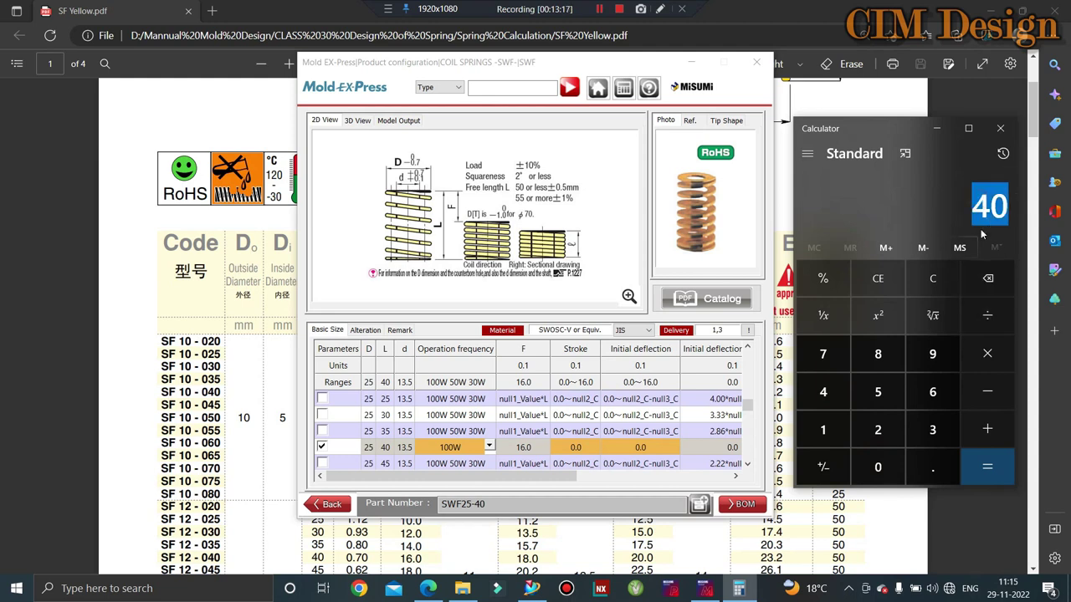
{"action": "left_click", "coordinate": [931, 278]}
{"action": "left_click", "coordinate": [819, 391]}
{"action": "left_click", "coordinate": [868, 388]}
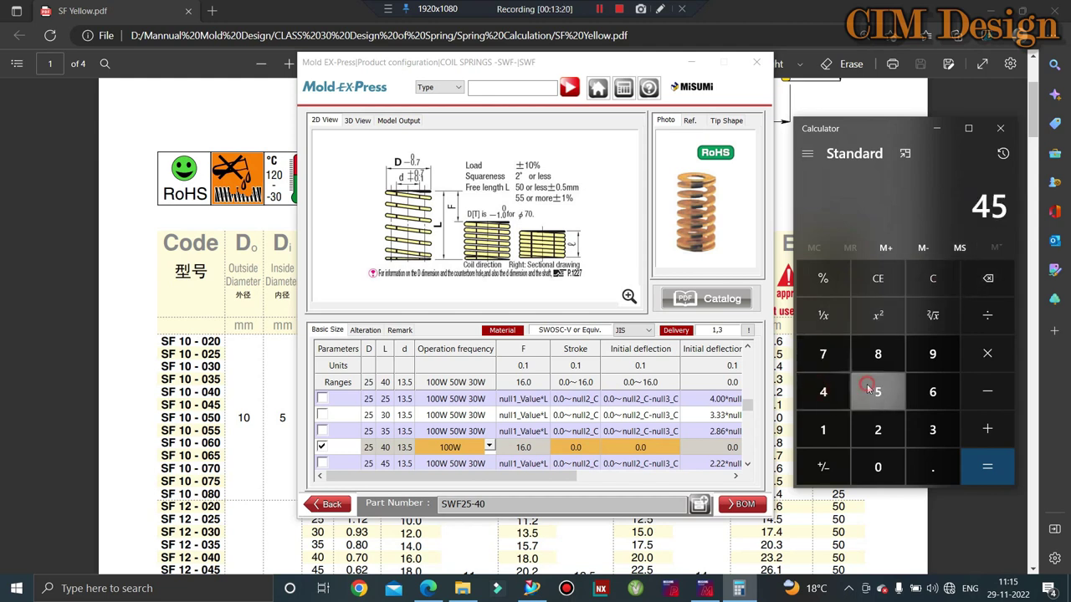
{"action": "left_click", "coordinate": [982, 361]}
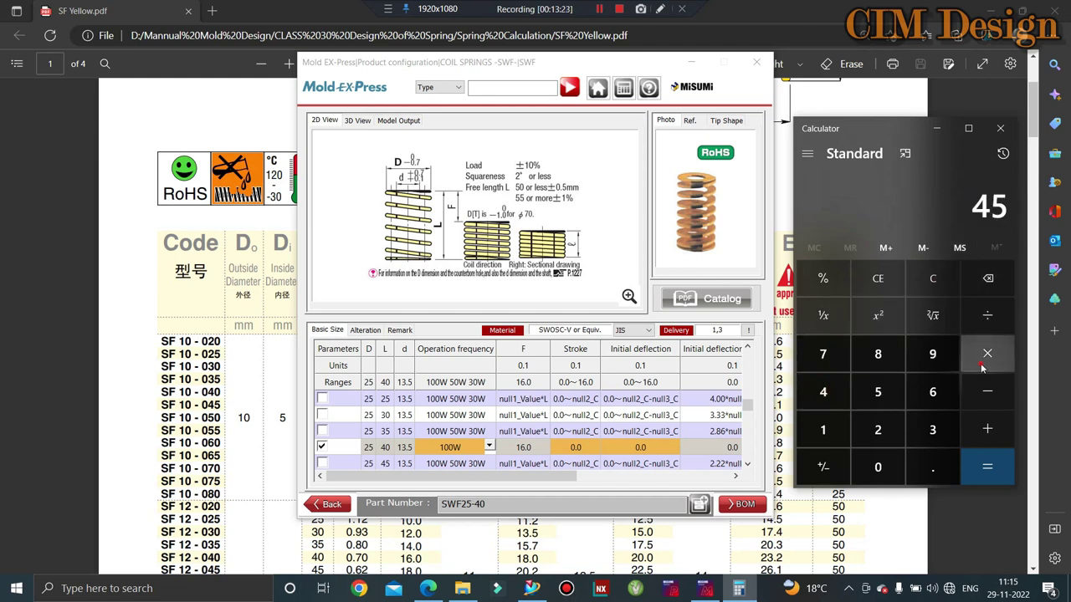
{"action": "left_click", "coordinate": [869, 466]}
{"action": "left_click", "coordinate": [931, 466]}
{"action": "left_click", "coordinate": [822, 392]}
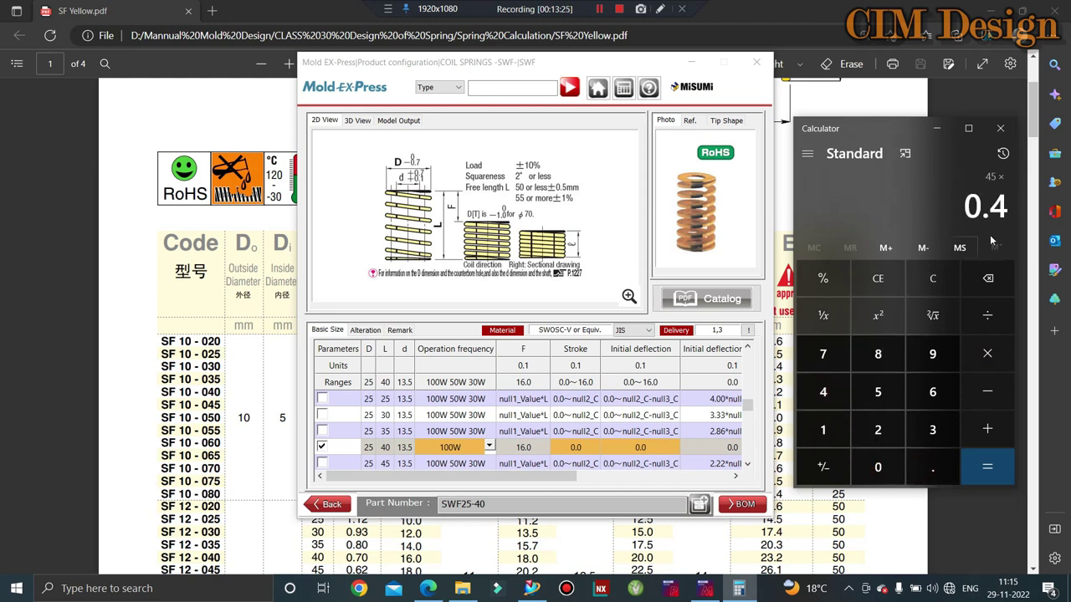
{"action": "left_click", "coordinate": [987, 471]}
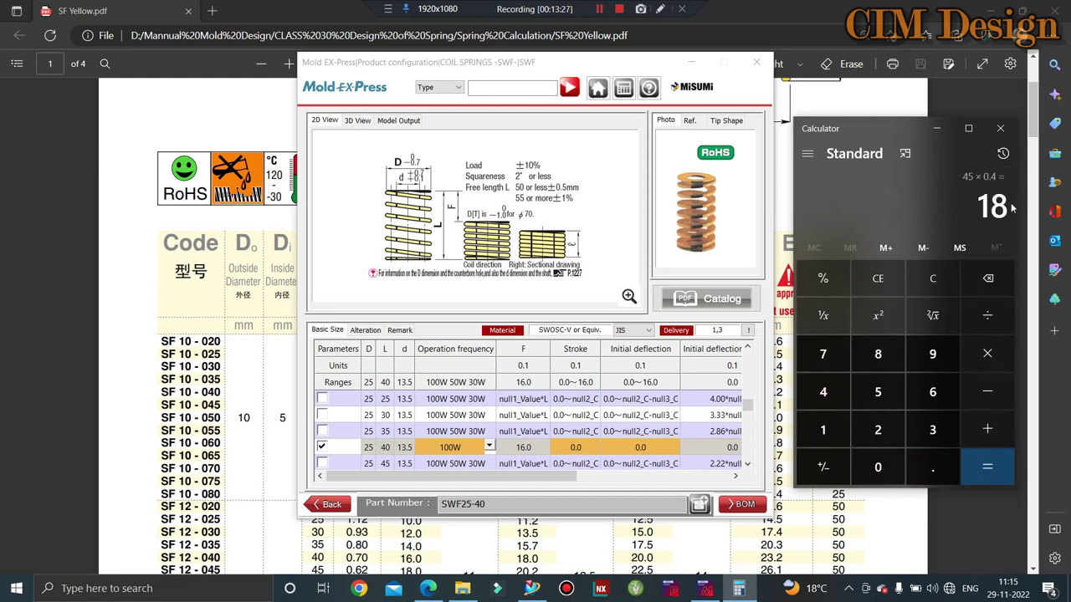
Subtract 5 from 18 to get 13
{"action": "left_click", "coordinate": [987, 391]}
{"action": "left_click", "coordinate": [878, 391]}
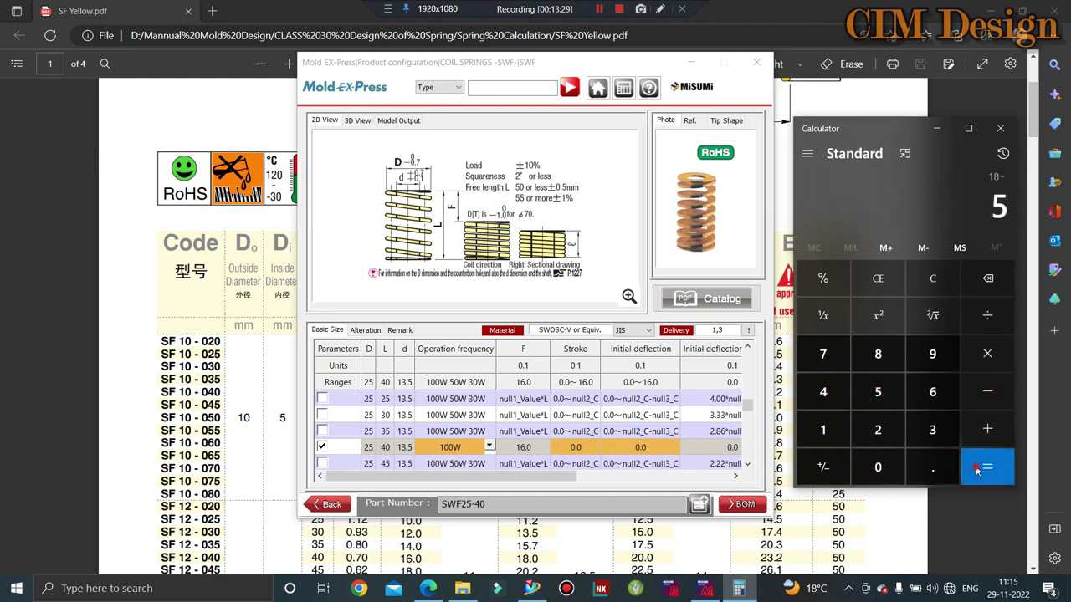
{"action": "left_click", "coordinate": [976, 471]}
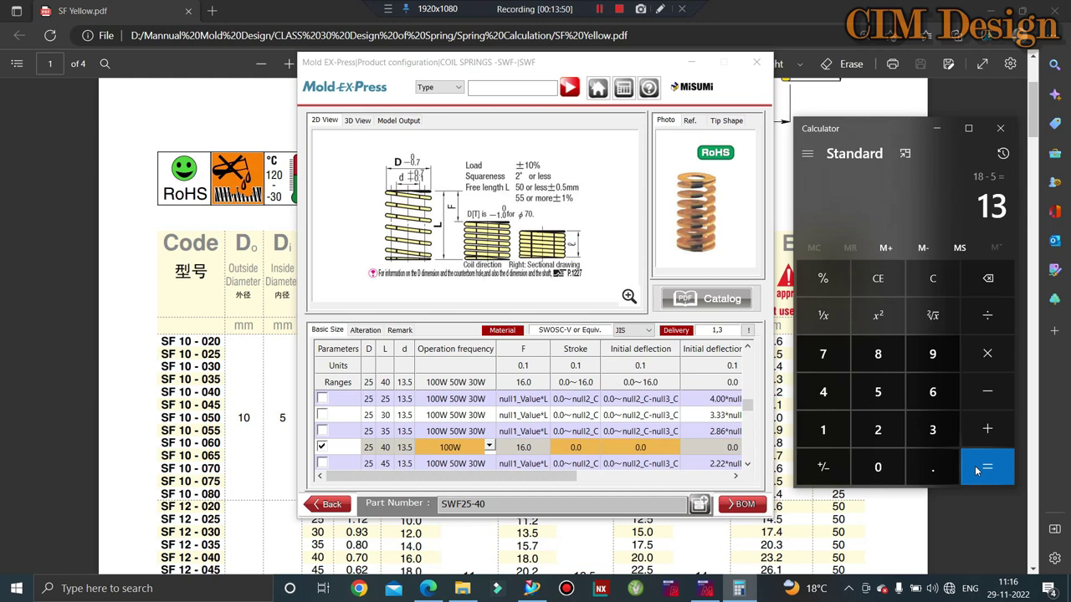
Compute 13 − 4 = 9 in Calculator and move the spring configurator aside
{"action": "left_click", "coordinate": [987, 392]}
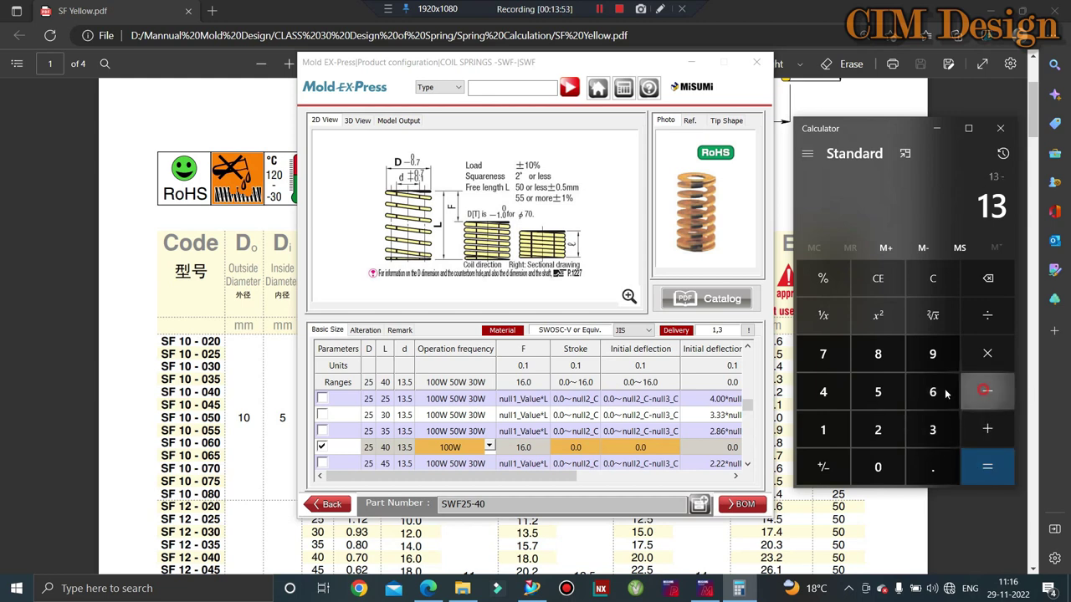
{"action": "left_click", "coordinate": [804, 398]}
{"action": "left_click", "coordinate": [991, 465]}
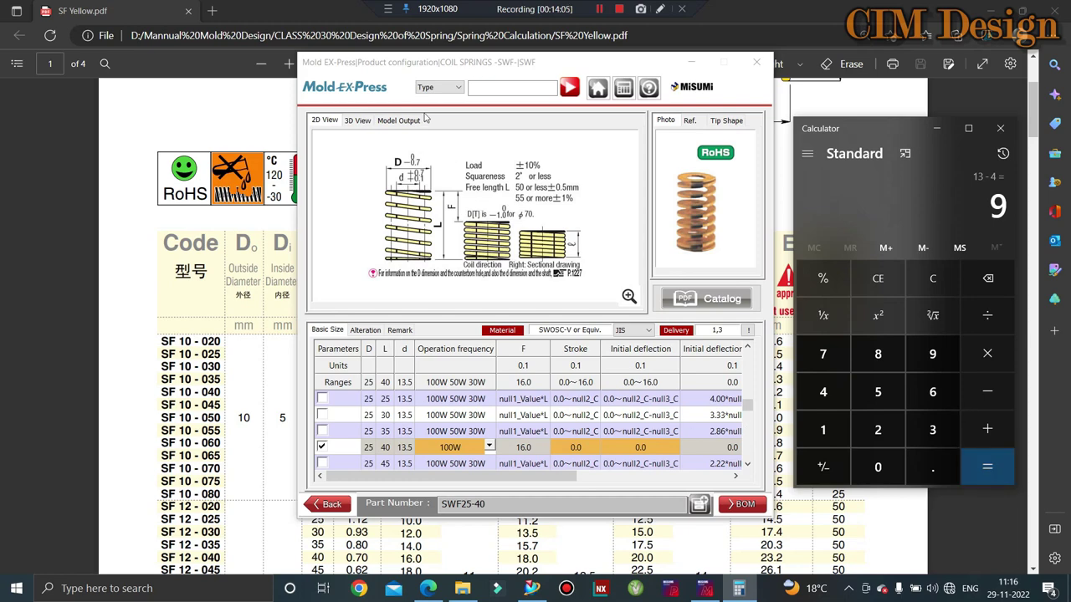
{"action": "left_click_drag", "start_coordinate": [390, 74], "coordinate": [127, 76]}
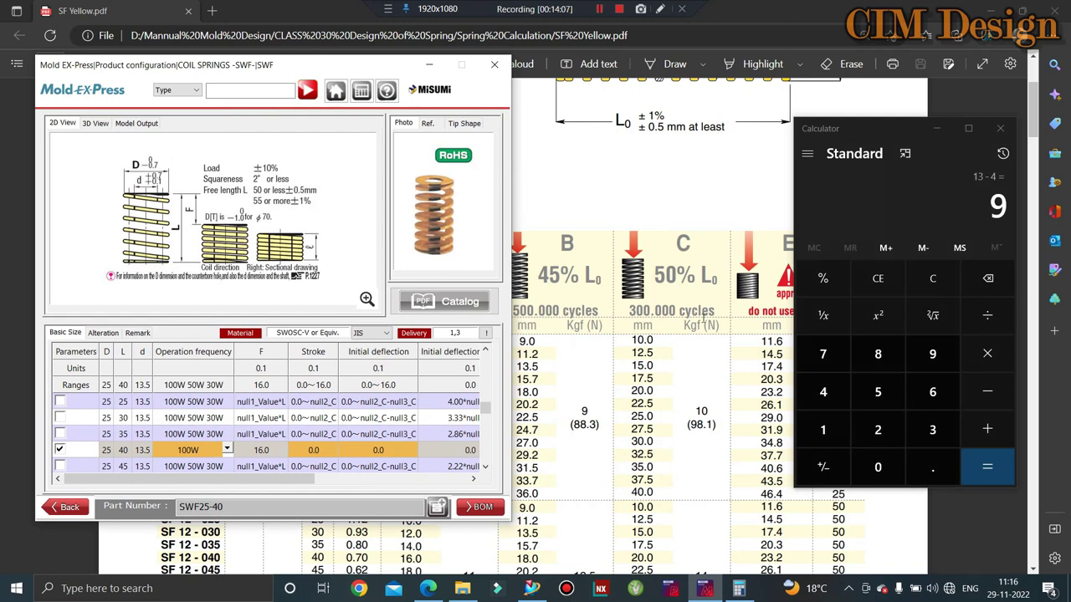
Clear the calculator and compute 45 × 0.5 = 22.5
{"action": "left_click", "coordinate": [936, 283]}
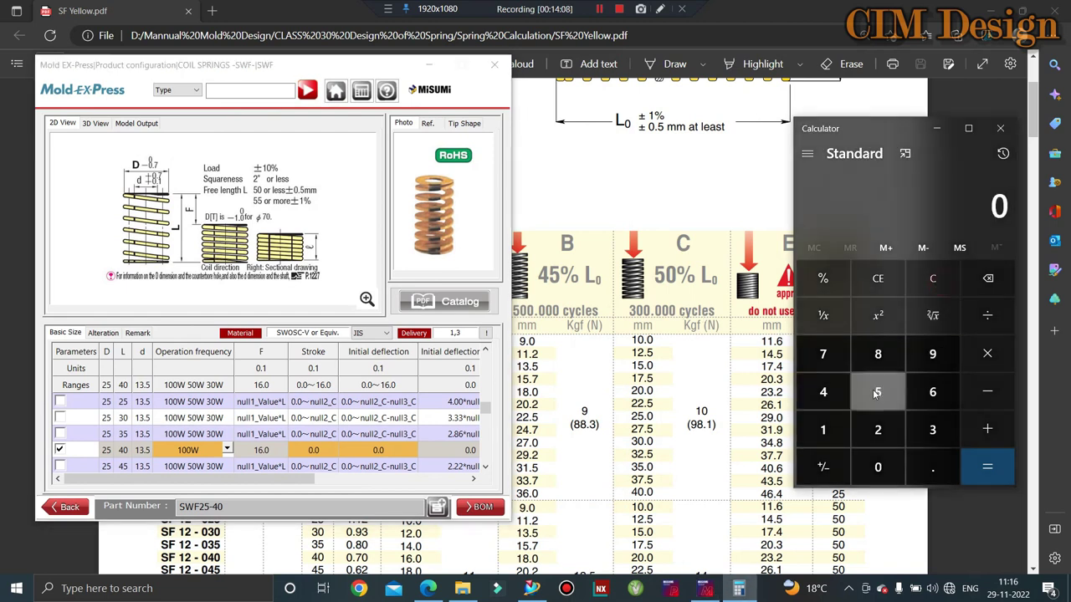
{"action": "left_click", "coordinate": [823, 392]}
{"action": "left_click", "coordinate": [877, 391]}
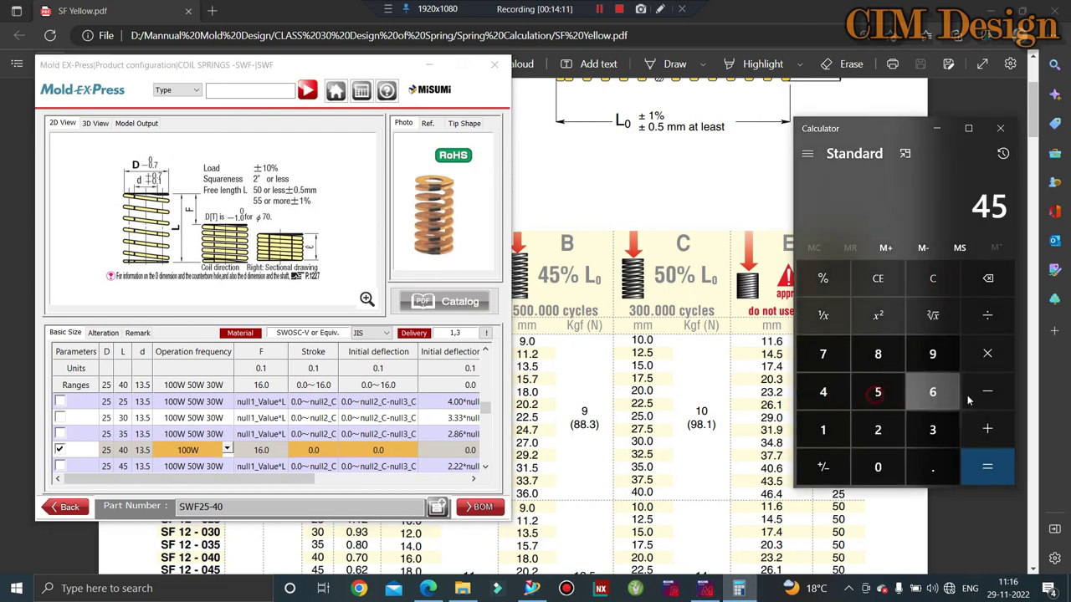
{"action": "left_click", "coordinate": [987, 354]}
{"action": "left_click", "coordinate": [877, 467]}
{"action": "left_click", "coordinate": [931, 466]}
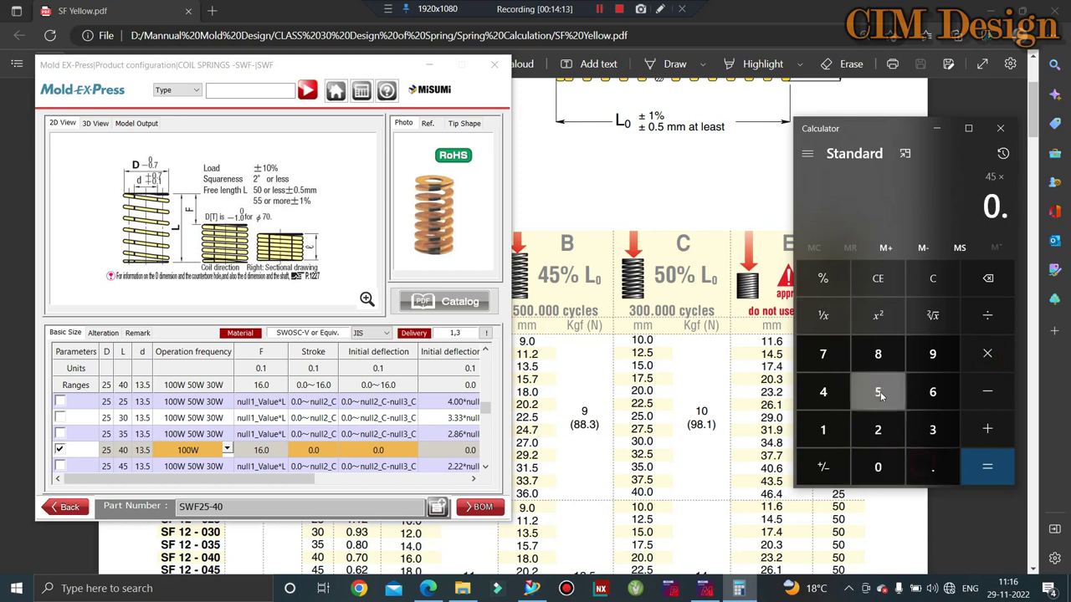
{"action": "left_click", "coordinate": [877, 391]}
{"action": "left_click", "coordinate": [987, 467]}
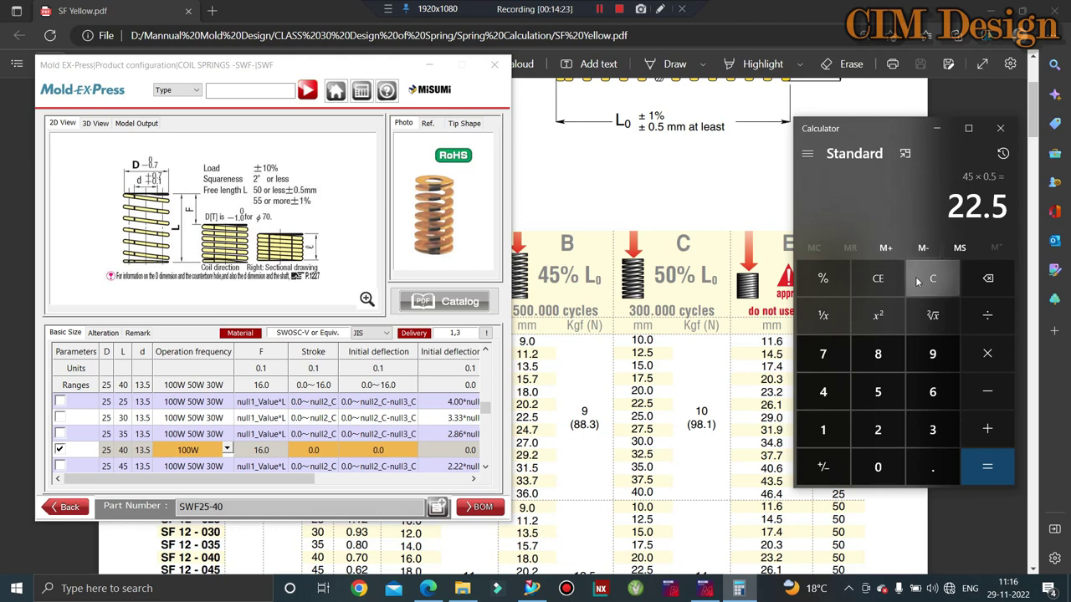
Compute 45 × 0.25 = 11.25, subtract 6 for 5.25, then minimize Calculator
{"action": "left_click", "coordinate": [882, 396]}
{"action": "left_click", "coordinate": [987, 355]}
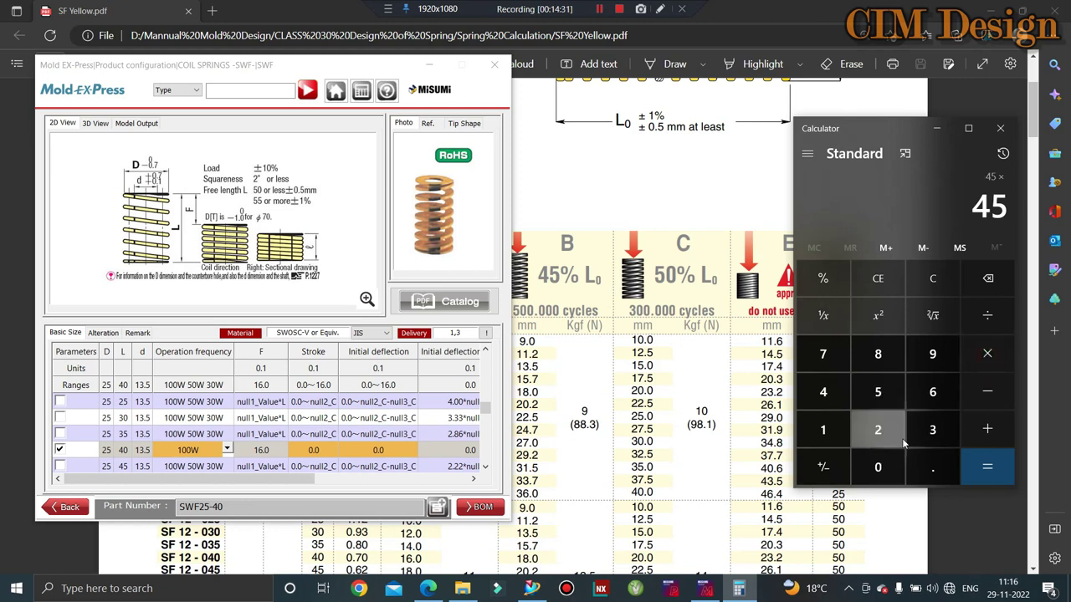
{"action": "left_click", "coordinate": [926, 463]}
{"action": "left_click", "coordinate": [889, 431]}
{"action": "key", "text": "5"}
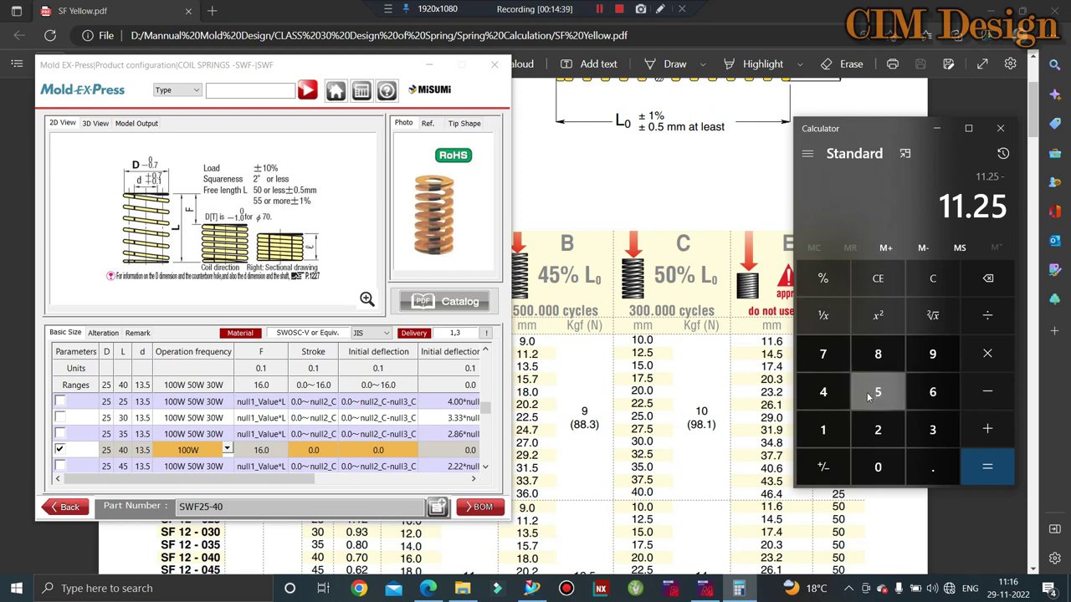
{"action": "left_click", "coordinate": [932, 391]}
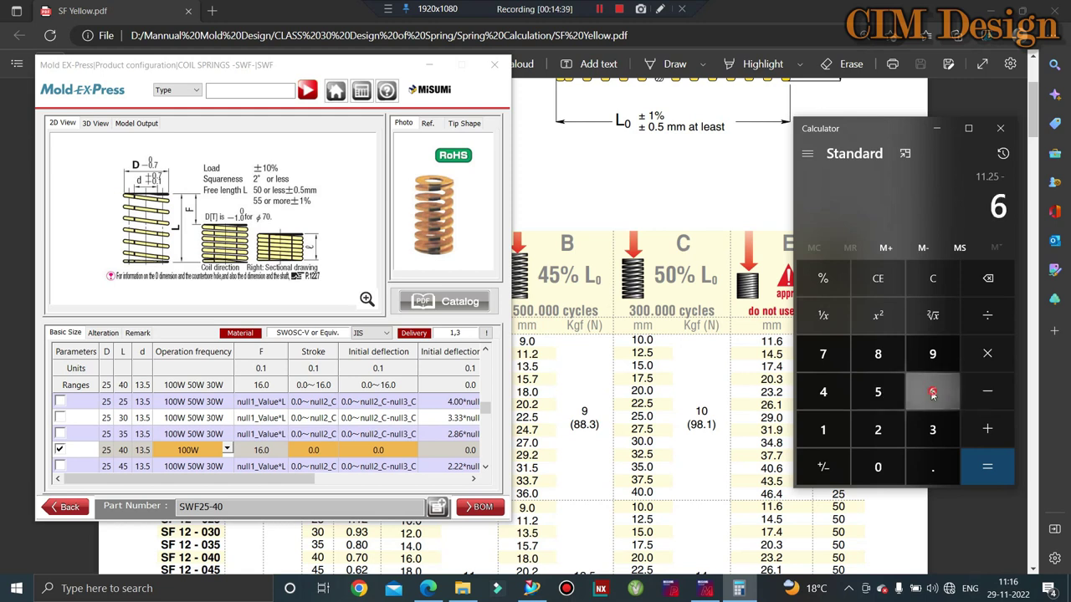
{"action": "left_click", "coordinate": [986, 464]}
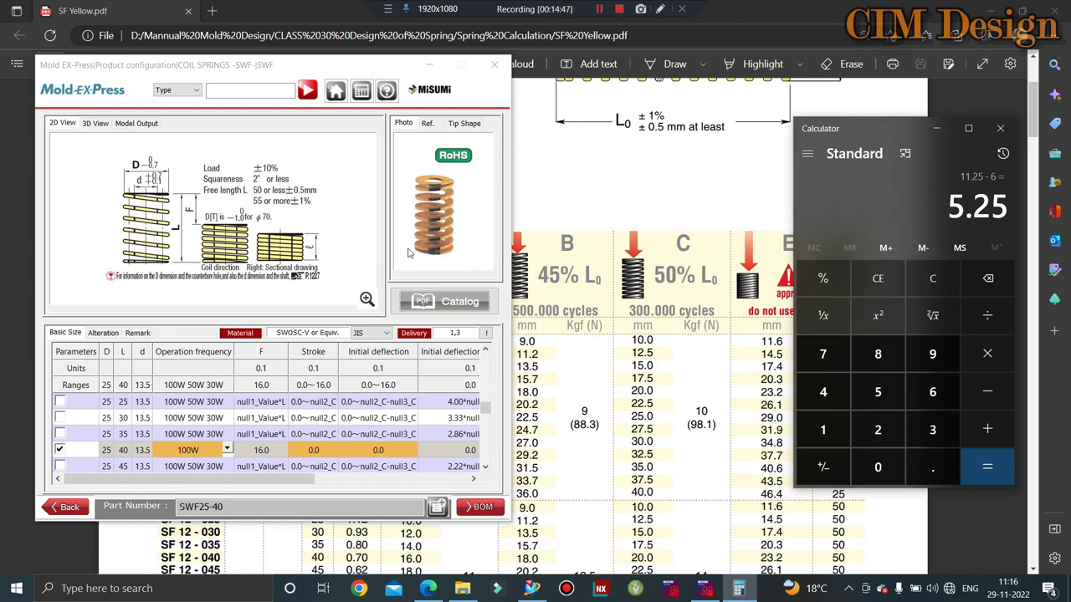
{"action": "left_click", "coordinate": [937, 130]}
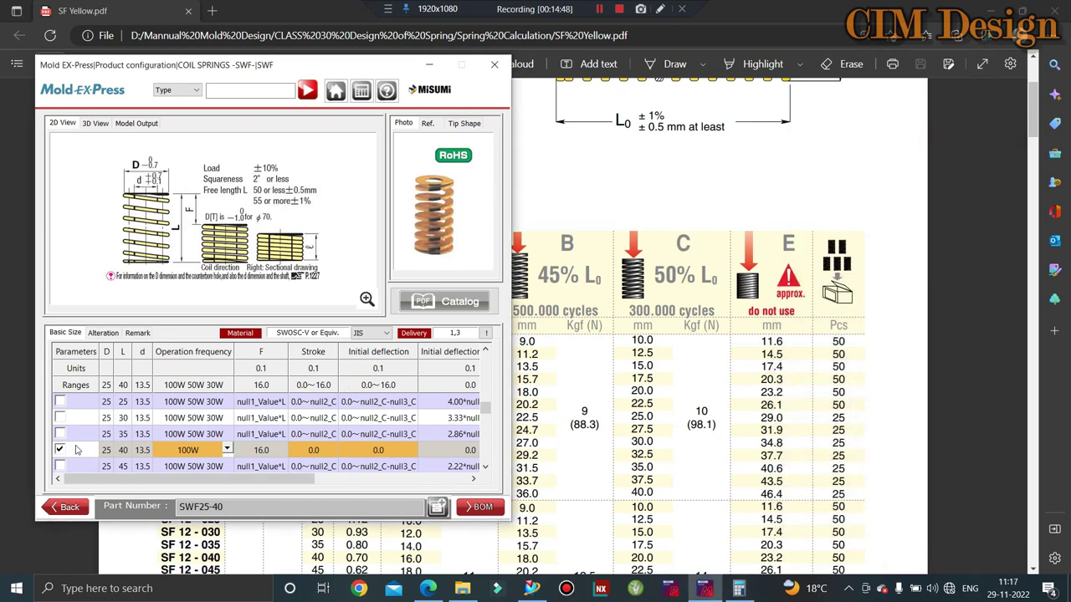
Pick the L=45 spring SWF25-45, export it as Parasolid, and return to the NX die
{"action": "left_click", "coordinate": [130, 467]}
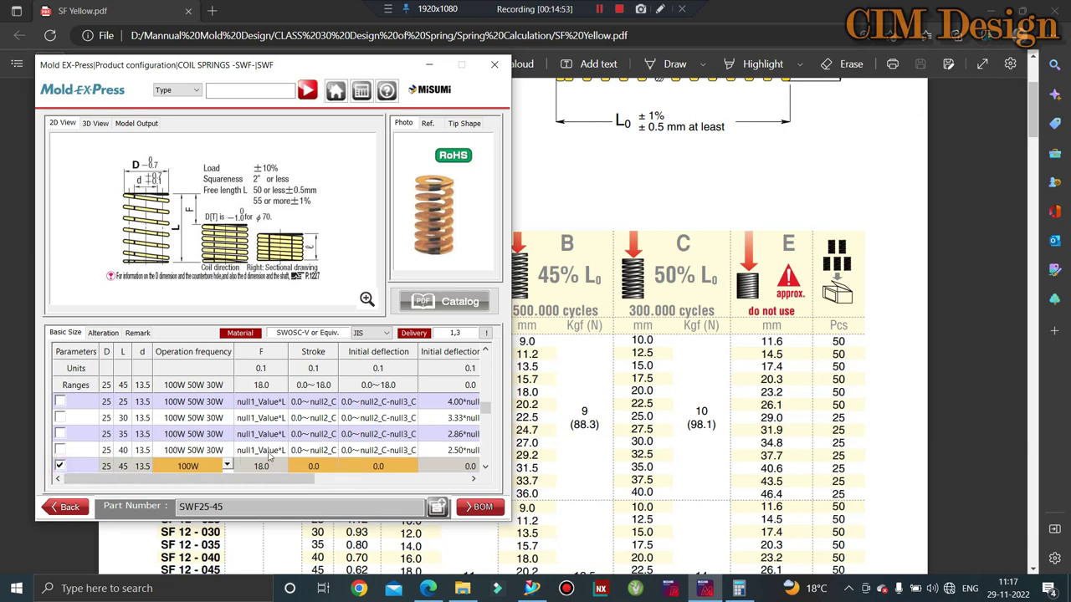
{"action": "left_click", "coordinate": [136, 123]}
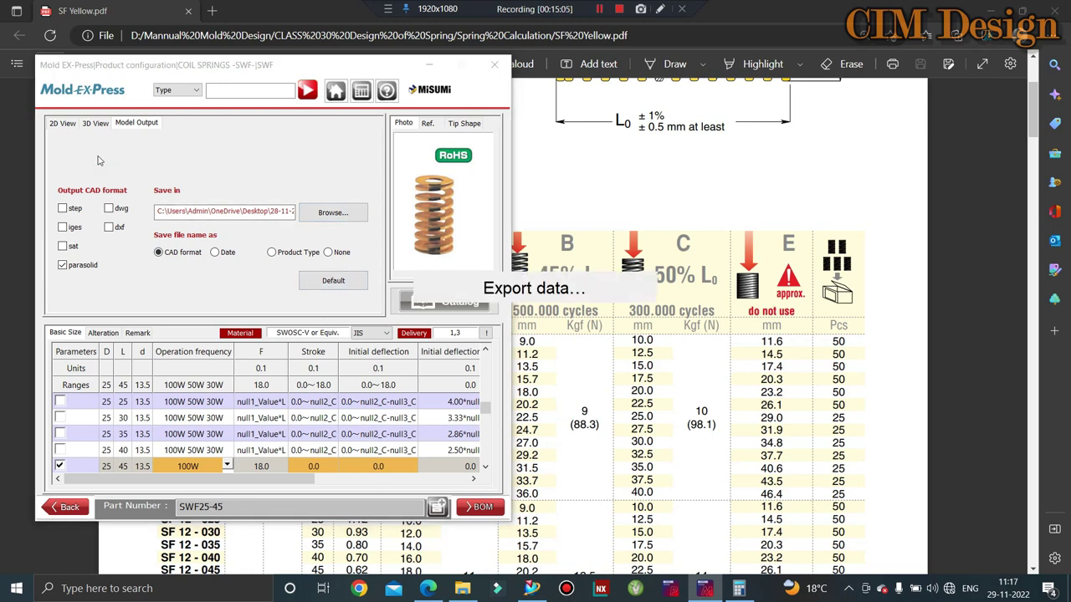
{"action": "left_click", "coordinate": [424, 64]}
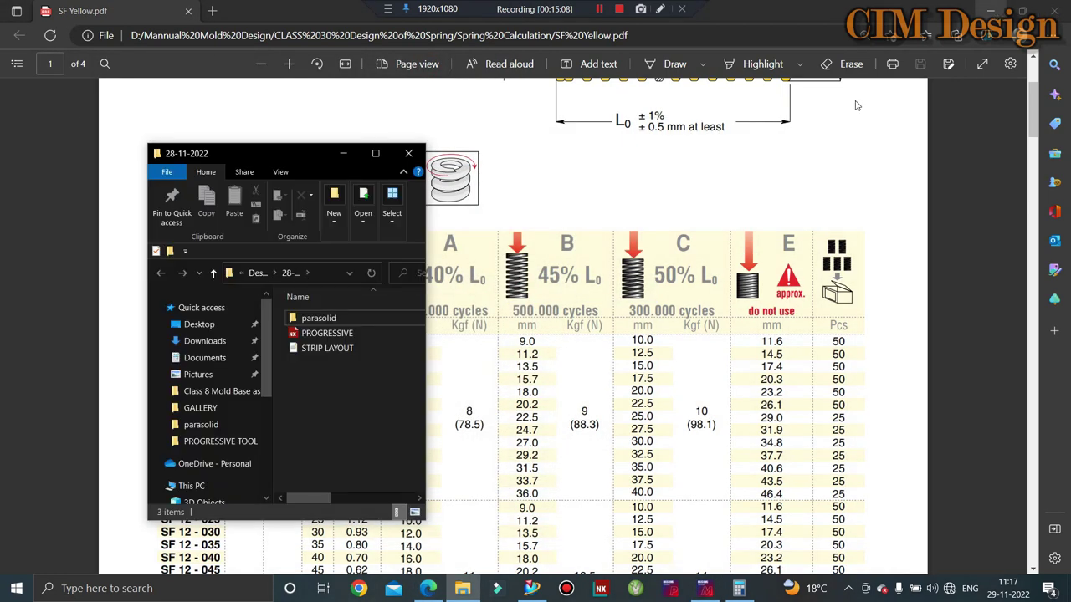
{"action": "left_click", "coordinate": [345, 154]}
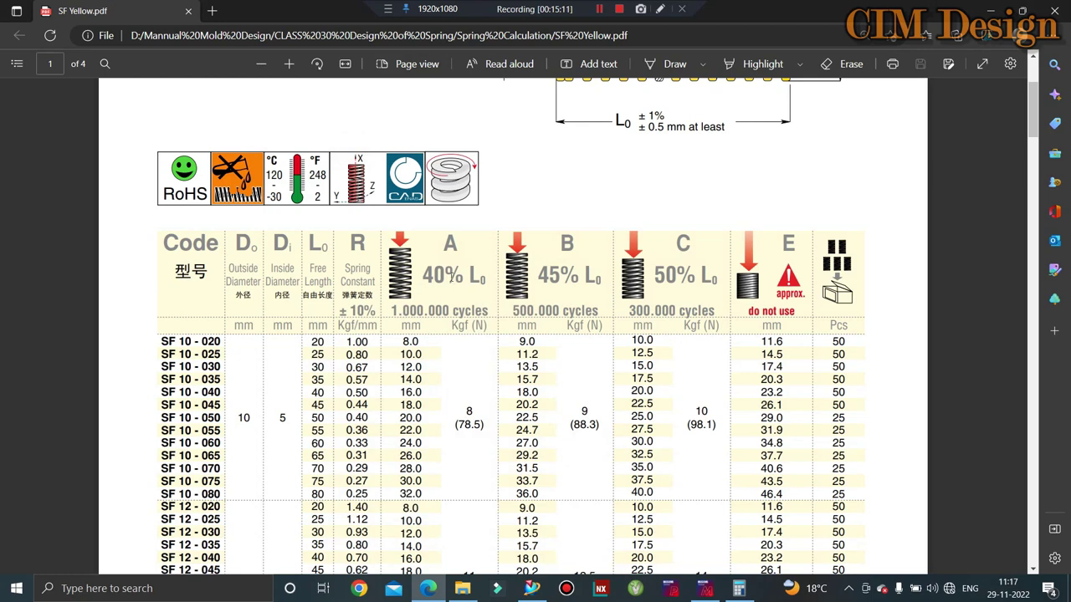
{"action": "left_click_drag", "start_coordinate": [471, 273], "coordinate": [487, 276]}
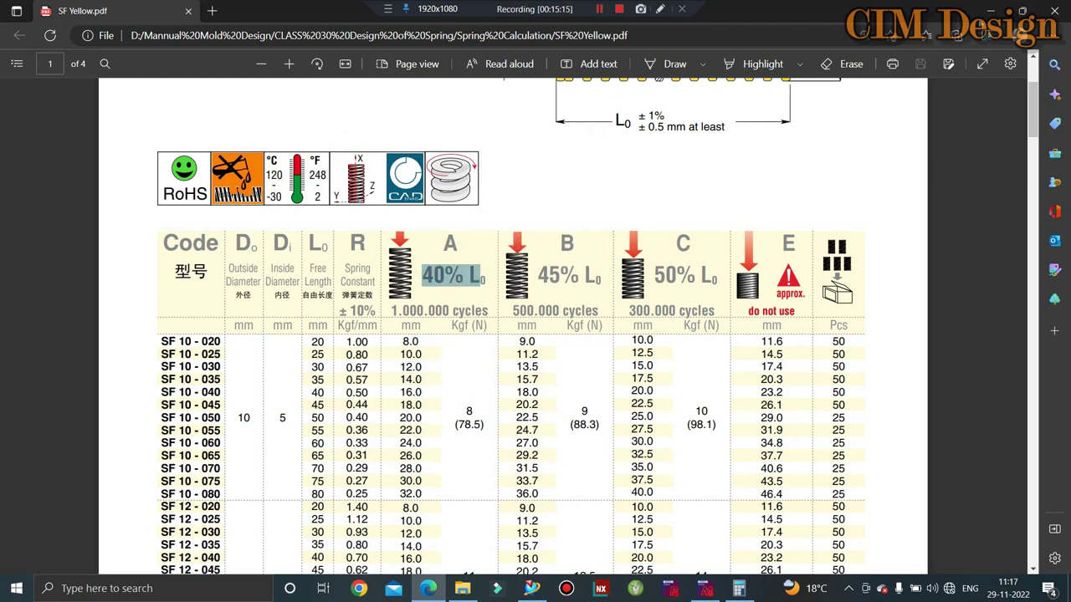
{"action": "left_click", "coordinate": [991, 10]}
{"action": "middle_click_drag", "start_coordinate": [586, 351], "coordinate": [502, 318]}
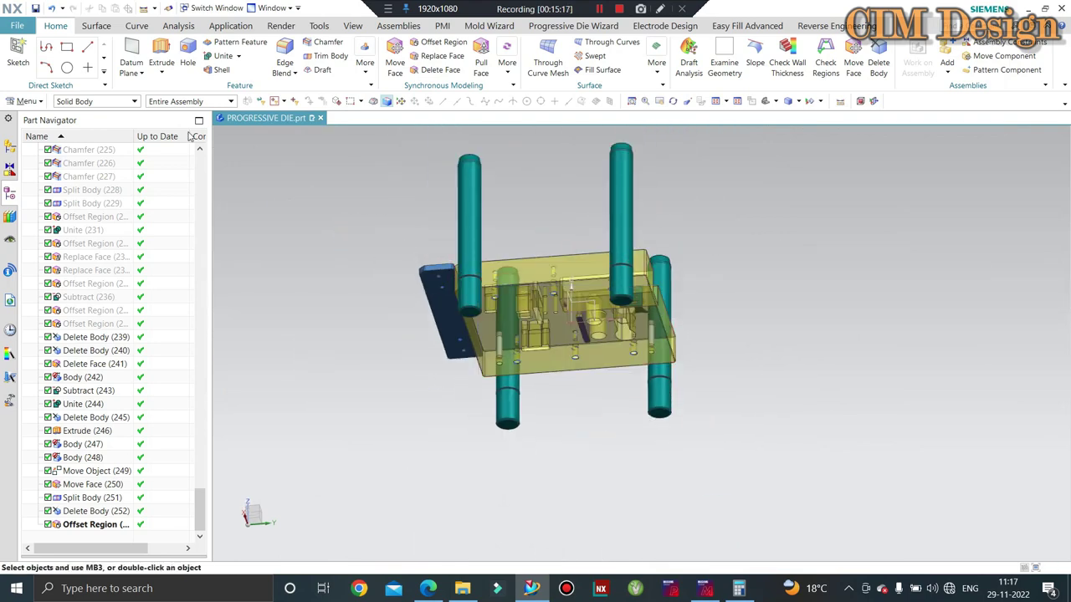
Import the SWF25-45 Parasolid spring file into PROGRESSIVE DIE.prt
{"action": "left_click", "coordinate": [16, 25]}
{"action": "left_click", "coordinate": [209, 50]}
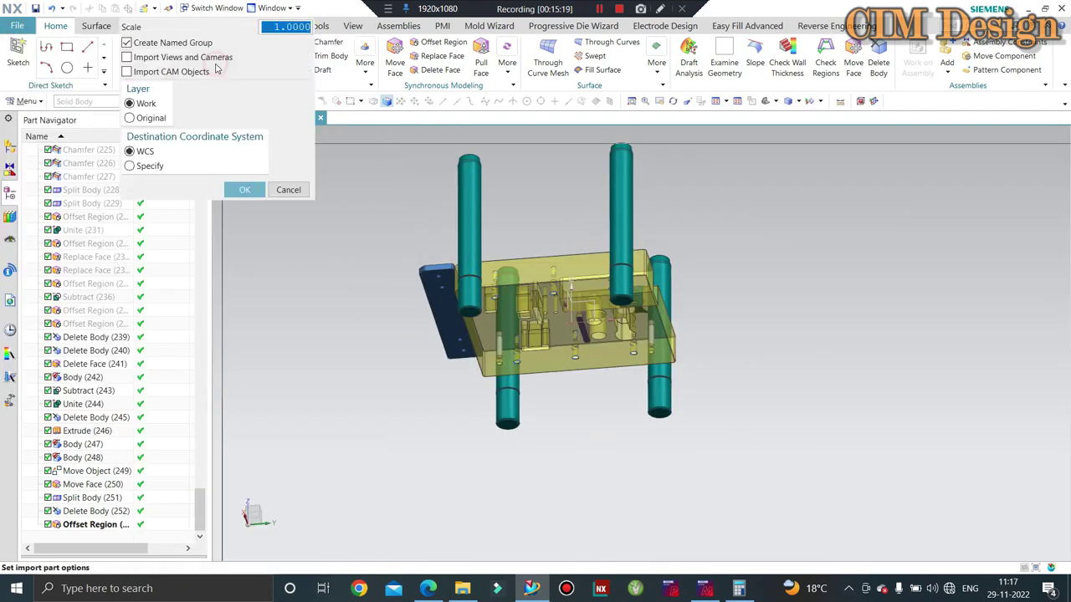
{"action": "left_click", "coordinate": [285, 191]}
{"action": "left_click", "coordinate": [16, 25]}
{"action": "mouse_move", "coordinate": [32, 167]}
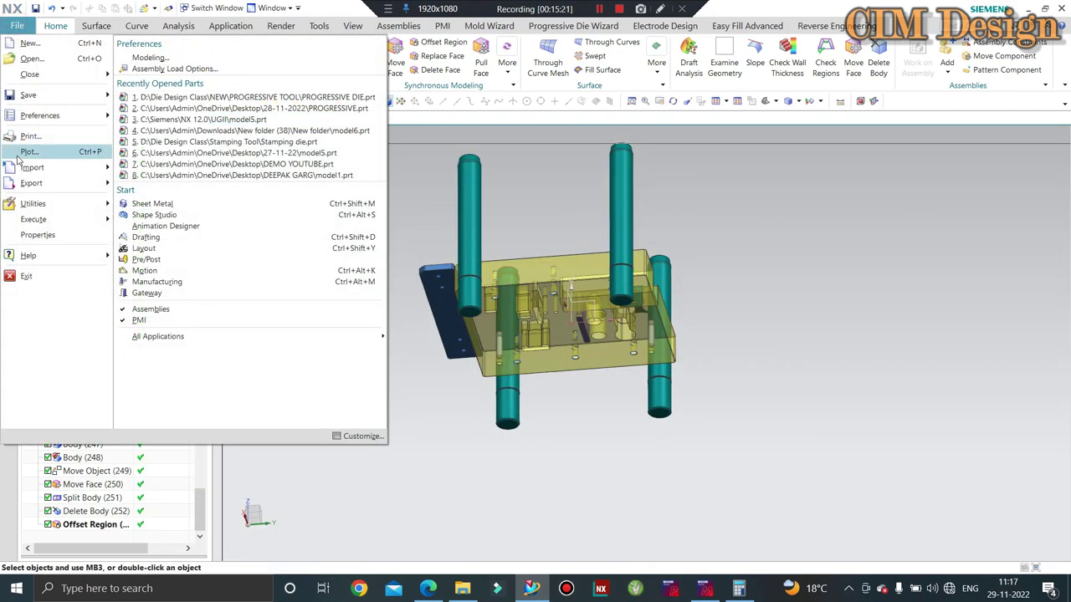
{"action": "left_click", "coordinate": [192, 77]}
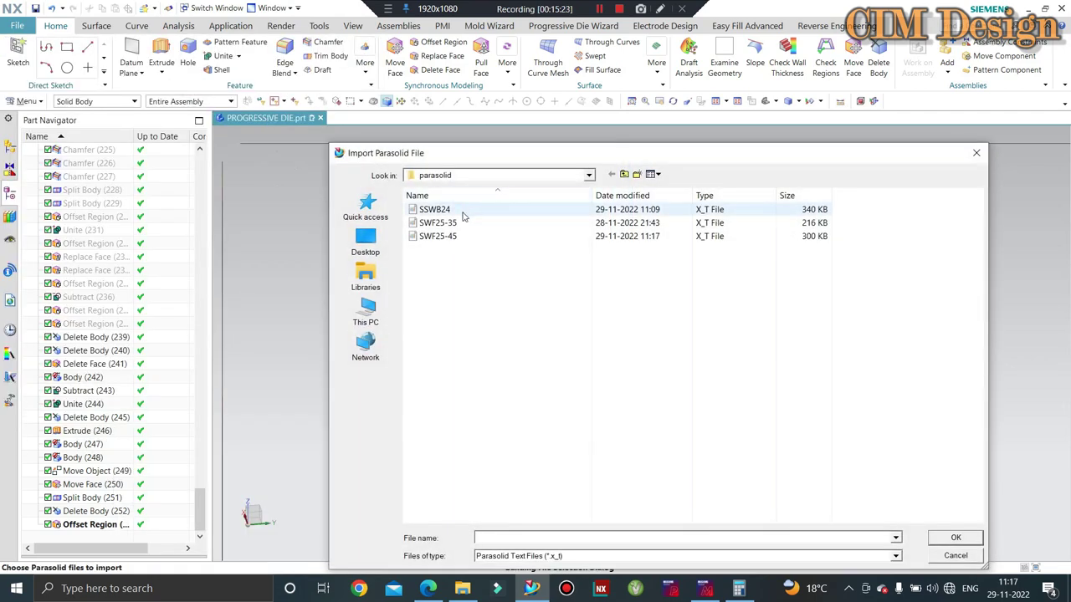
{"action": "left_click", "coordinate": [440, 237]}
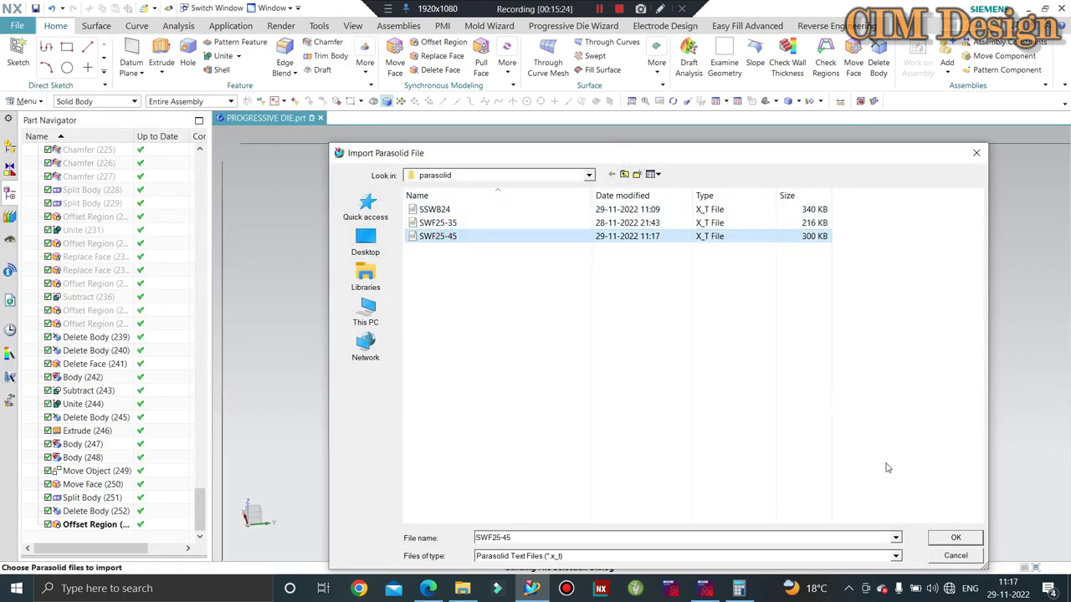
{"action": "left_click", "coordinate": [953, 537]}
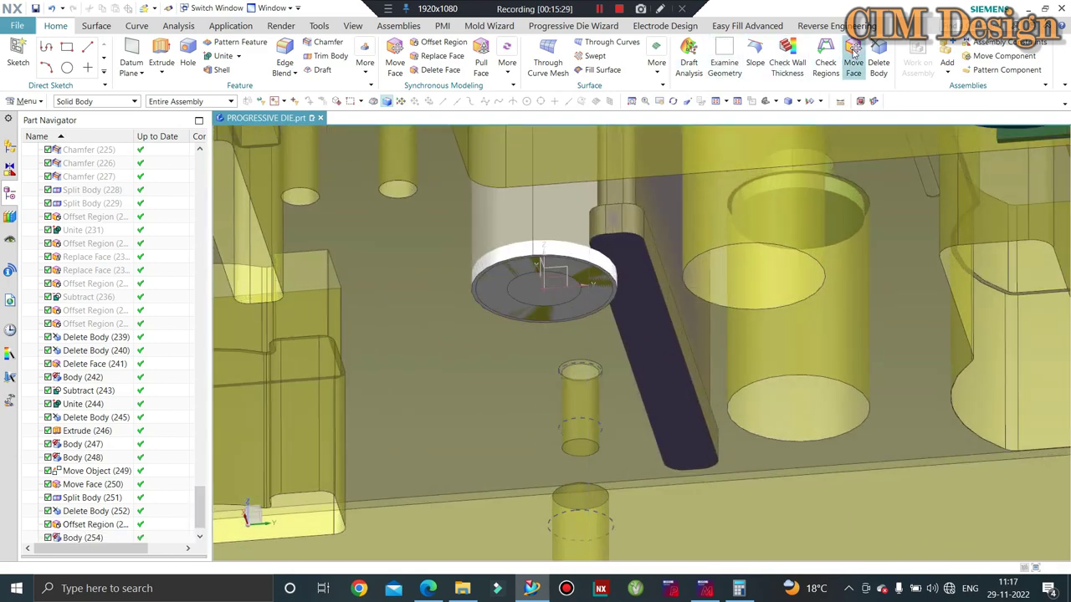
Delete the unwanted body covering the spring
{"action": "left_click", "coordinate": [878, 65]}
{"action": "left_click", "coordinate": [515, 276]}
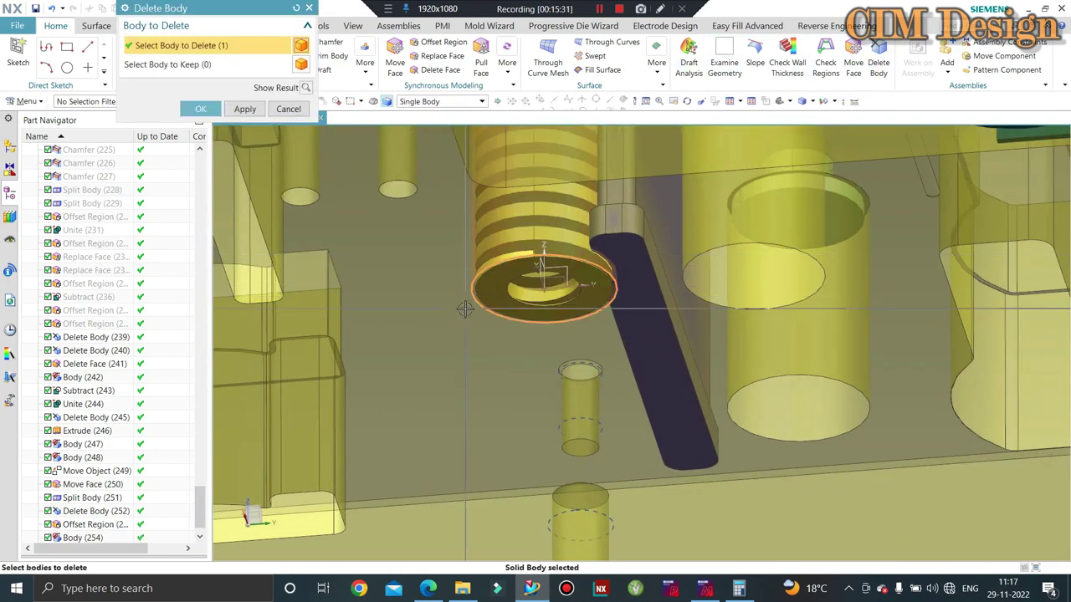
{"action": "middle_click", "coordinate": [514, 332]}
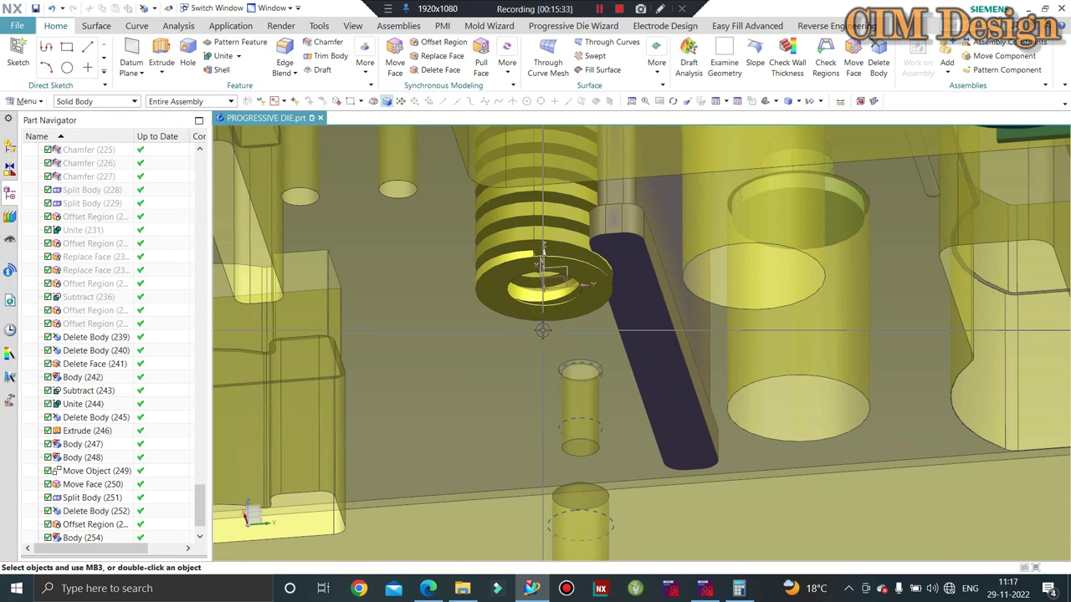
Colour the imported coil spring body red
{"action": "key", "text": "ctrl+b"}
{"action": "left_click", "coordinate": [544, 276]}
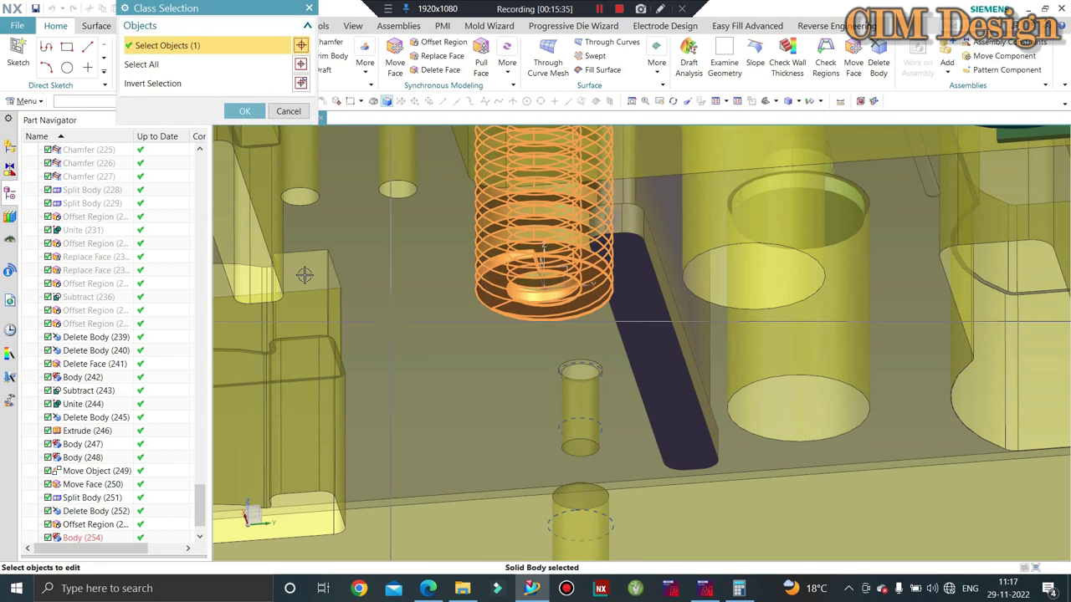
{"action": "middle_click", "coordinate": [290, 87]}
{"action": "left_click", "coordinate": [274, 70]}
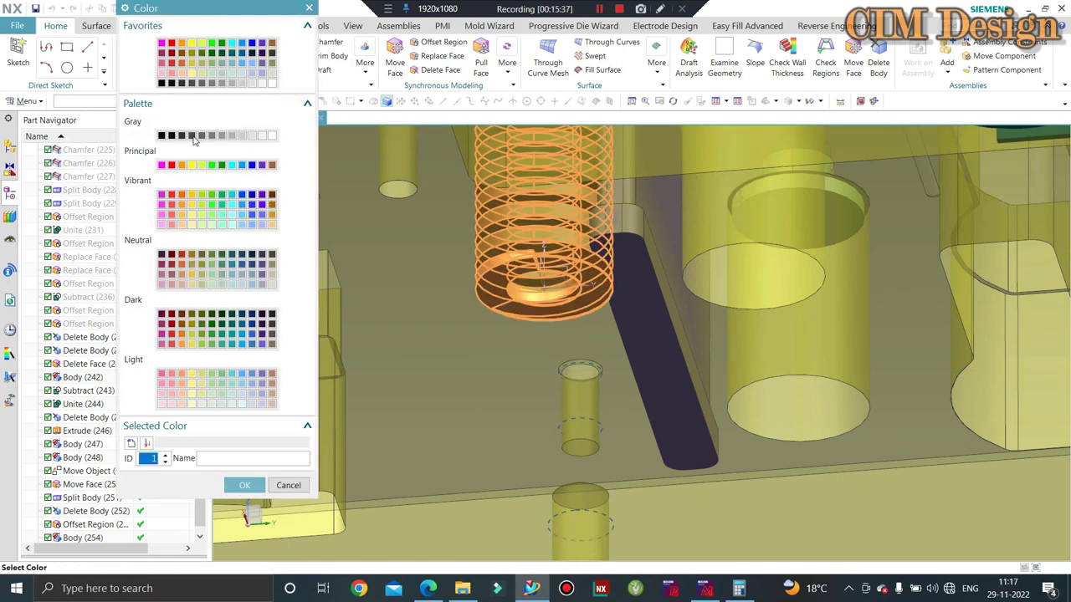
{"action": "left_click", "coordinate": [171, 164]}
{"action": "left_click", "coordinate": [244, 485]}
{"action": "mouse_move", "coordinate": [544, 268]}
{"action": "middle_mouse_down"}
{"action": "mouse_move", "coordinate": [596, 347]}
{"action": "mouse_move", "coordinate": [573, 314]}
{"action": "middle_mouse_up"}
{"action": "scroll", "coordinate": [585, 334], "scroll_direction": "up", "scroll_amount": 3}
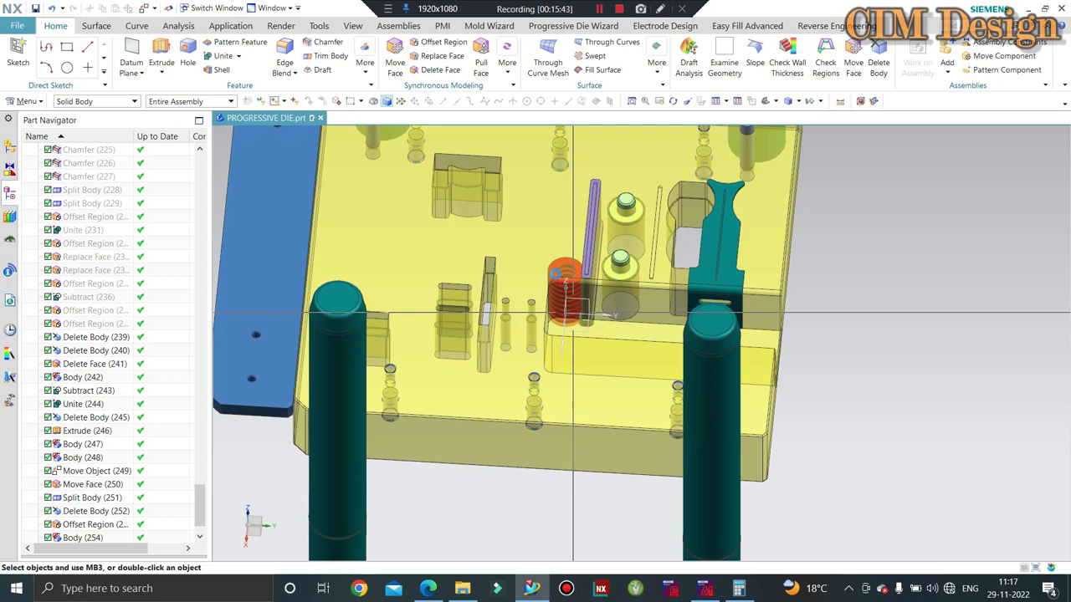
{"action": "key", "text": "ctrl+t"}
{"action": "scroll", "coordinate": [560, 284], "scroll_direction": "up", "scroll_amount": 4}
Select spring Body (254) through QuickPick as the object to move
{"action": "right_click", "coordinate": [553, 266]}
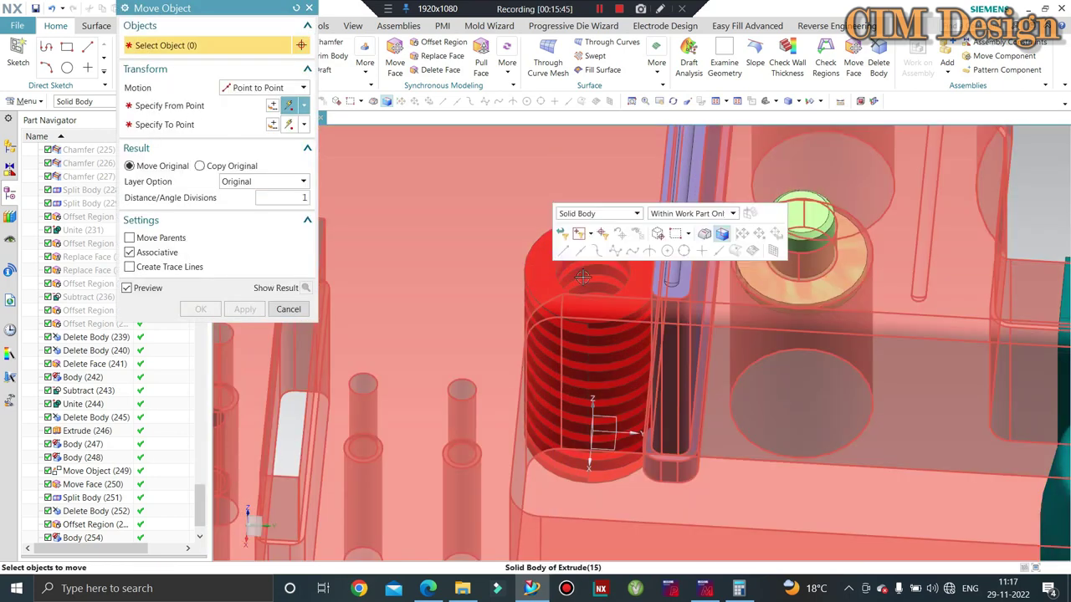
{"action": "left_click", "coordinate": [597, 274]}
{"action": "left_click", "coordinate": [891, 209]}
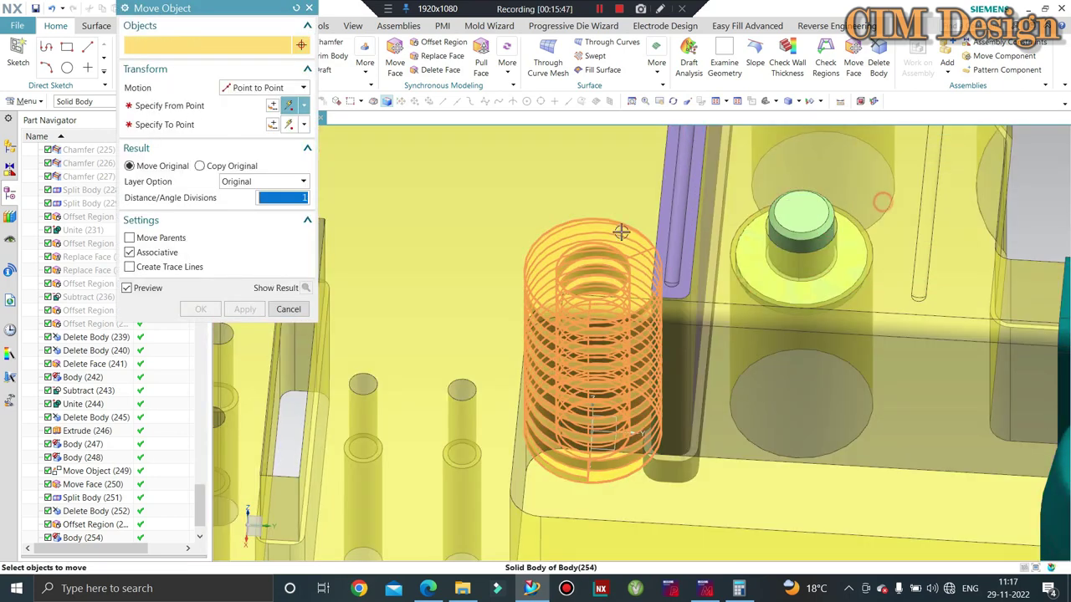
Move the spring point to point from its top arc centre onto the pocket centre
{"action": "left_click", "coordinate": [167, 106]}
{"action": "scroll", "coordinate": [619, 219], "scroll_direction": "up", "scroll_amount": 2}
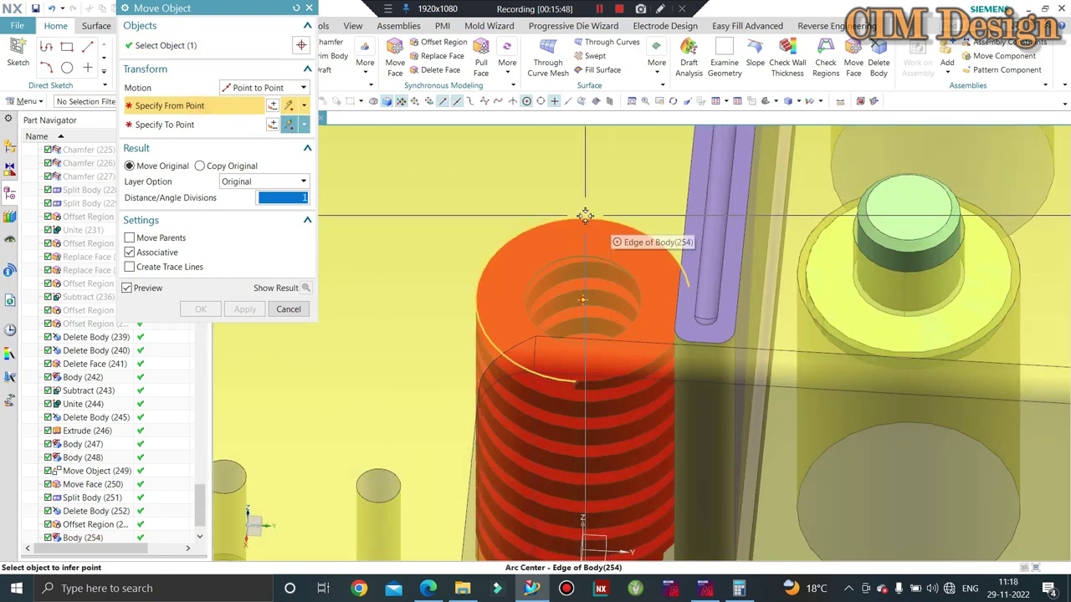
{"action": "left_click", "coordinate": [586, 215]}
{"action": "scroll", "coordinate": [752, 297], "scroll_direction": "down", "scroll_amount": 3}
{"action": "mouse_move", "coordinate": [800, 298]}
{"action": "middle_mouse_down"}
{"action": "mouse_move", "coordinate": [819, 180]}
{"action": "mouse_move", "coordinate": [828, 188]}
{"action": "middle_mouse_up"}
{"action": "scroll", "coordinate": [837, 201], "scroll_direction": "up", "scroll_amount": 3}
{"action": "scroll", "coordinate": [873, 214], "scroll_direction": "up", "scroll_amount": 3}
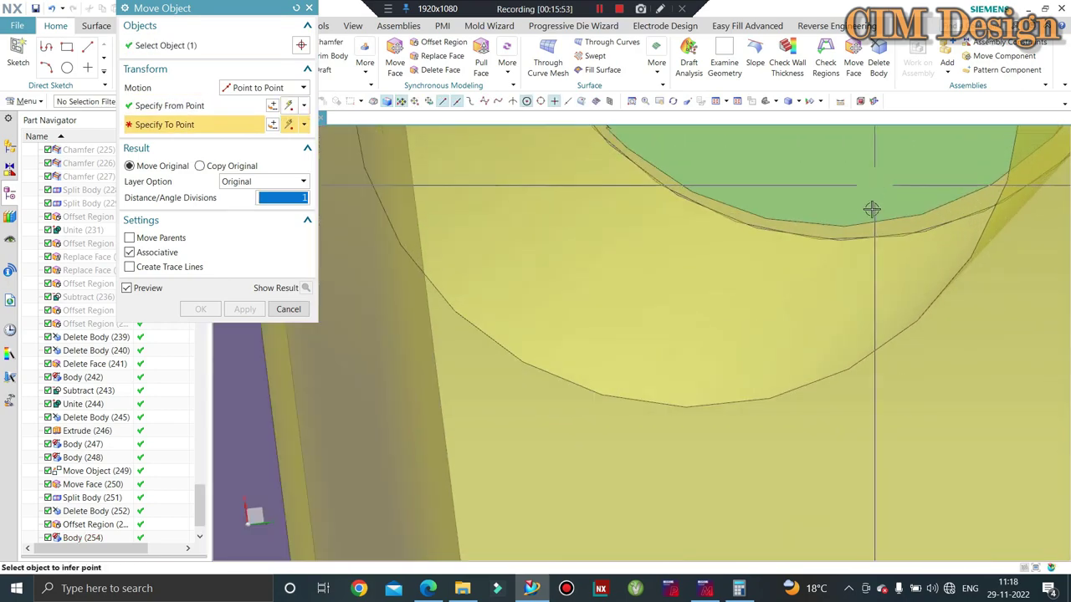
{"action": "scroll", "coordinate": [873, 226], "scroll_direction": "up", "scroll_amount": 2}
{"action": "scroll", "coordinate": [740, 255], "scroll_direction": "down", "scroll_amount": 3}
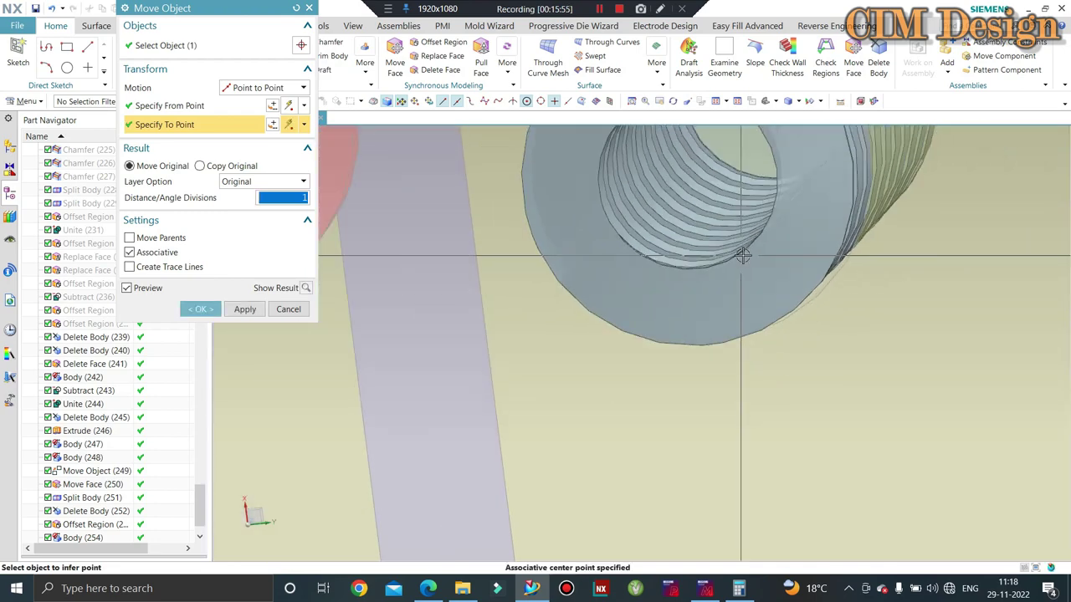
{"action": "scroll", "coordinate": [740, 255], "scroll_direction": "down", "scroll_amount": 3}
{"action": "left_click", "coordinate": [244, 310]}
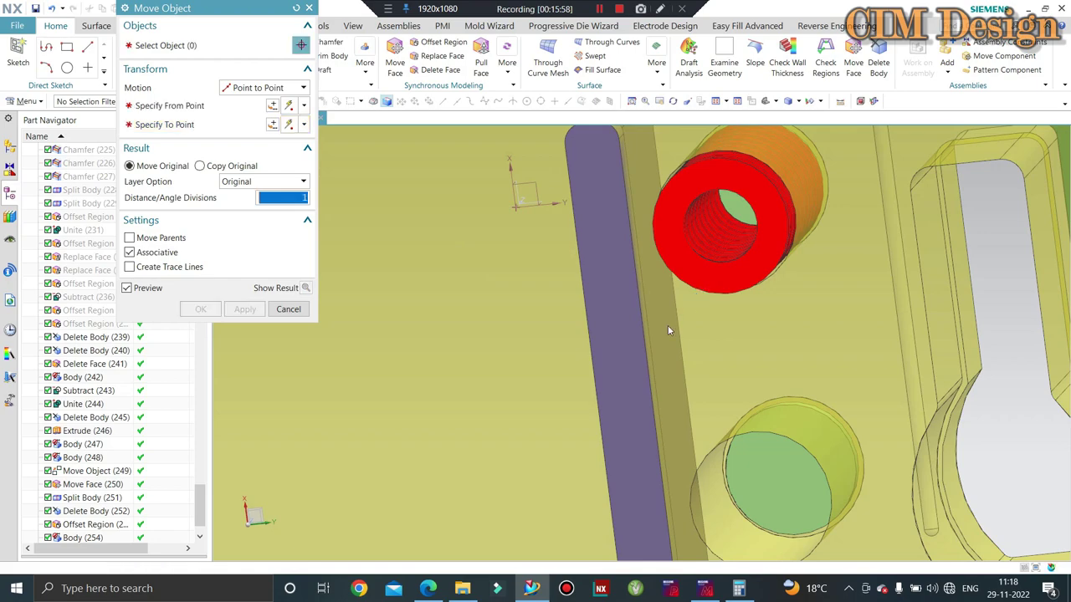
Switch Move Object to Copy Original and select the red spring
{"action": "scroll", "coordinate": [668, 325], "scroll_direction": "down", "scroll_amount": 3}
{"action": "middle_click_drag", "start_coordinate": [668, 326], "coordinate": [647, 182]}
{"action": "scroll", "coordinate": [647, 182], "scroll_direction": "up", "scroll_amount": 3}
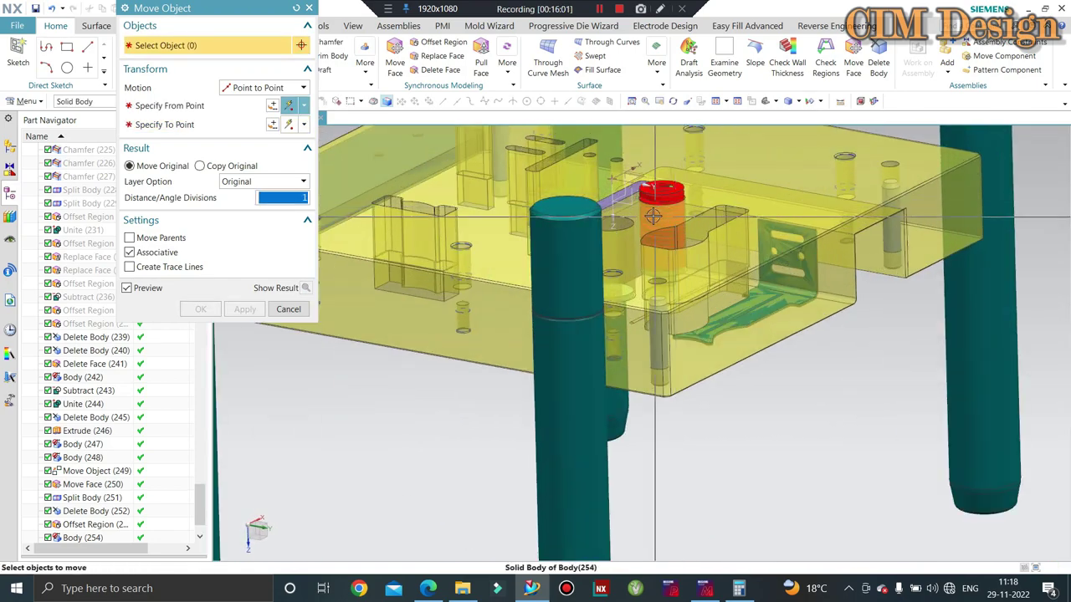
{"action": "scroll", "coordinate": [648, 182], "scroll_direction": "up", "scroll_amount": 3}
{"action": "scroll", "coordinate": [647, 181], "scroll_direction": "up", "scroll_amount": 2}
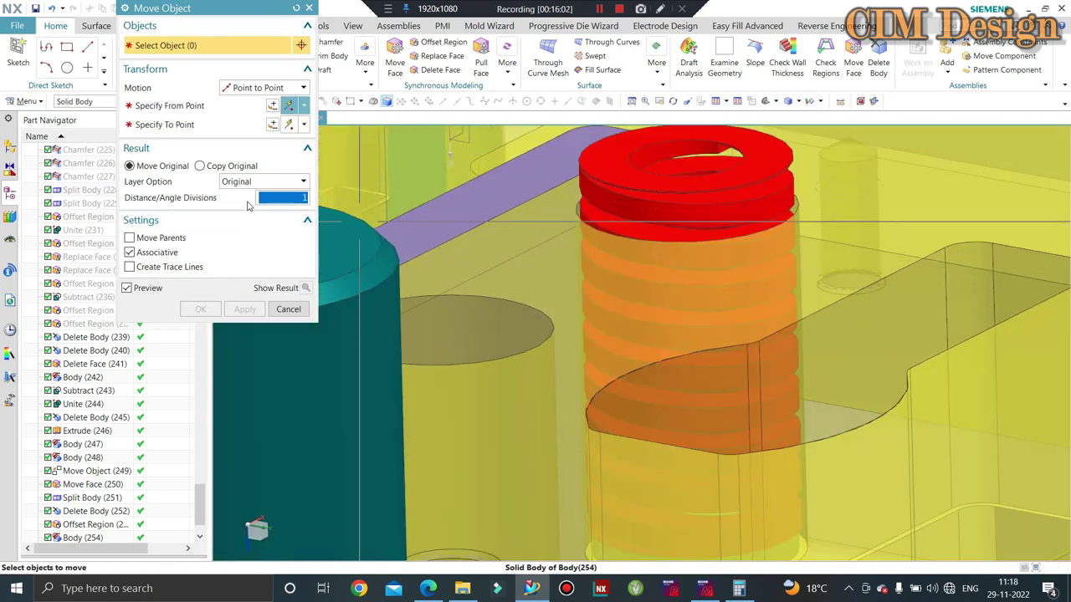
{"action": "left_click", "coordinate": [201, 166]}
{"action": "middle_click", "coordinate": [449, 153]}
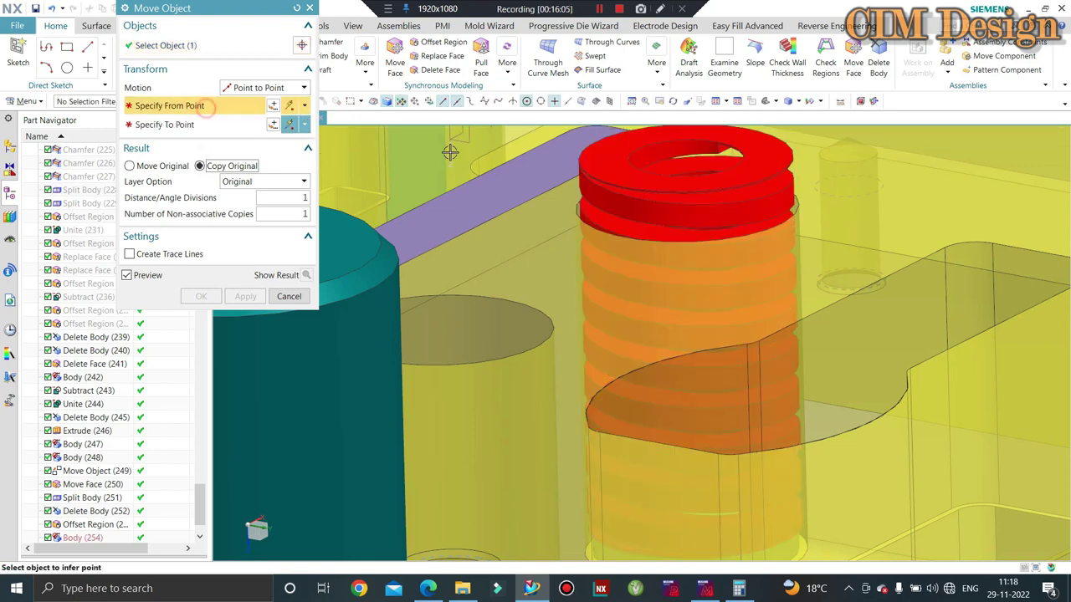
Copy the spring from its top arc centre to the neighbouring circle's centre
{"action": "scroll", "coordinate": [652, 190], "scroll_direction": "up", "scroll_amount": 3}
{"action": "left_click", "coordinate": [651, 191]}
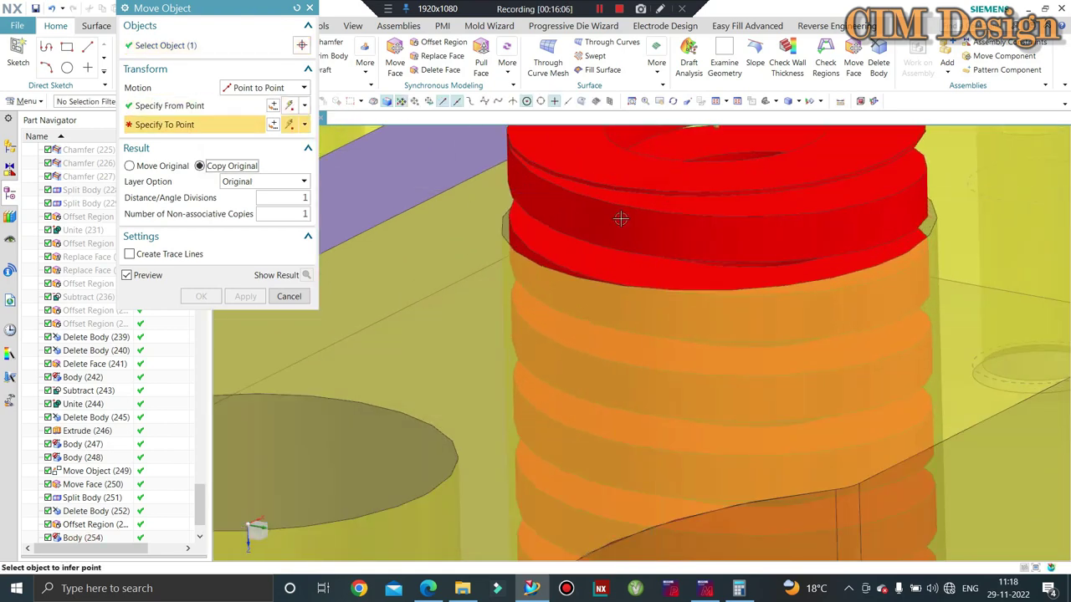
{"action": "scroll", "coordinate": [491, 208], "scroll_direction": "down", "scroll_amount": 1}
{"action": "left_click", "coordinate": [192, 105]}
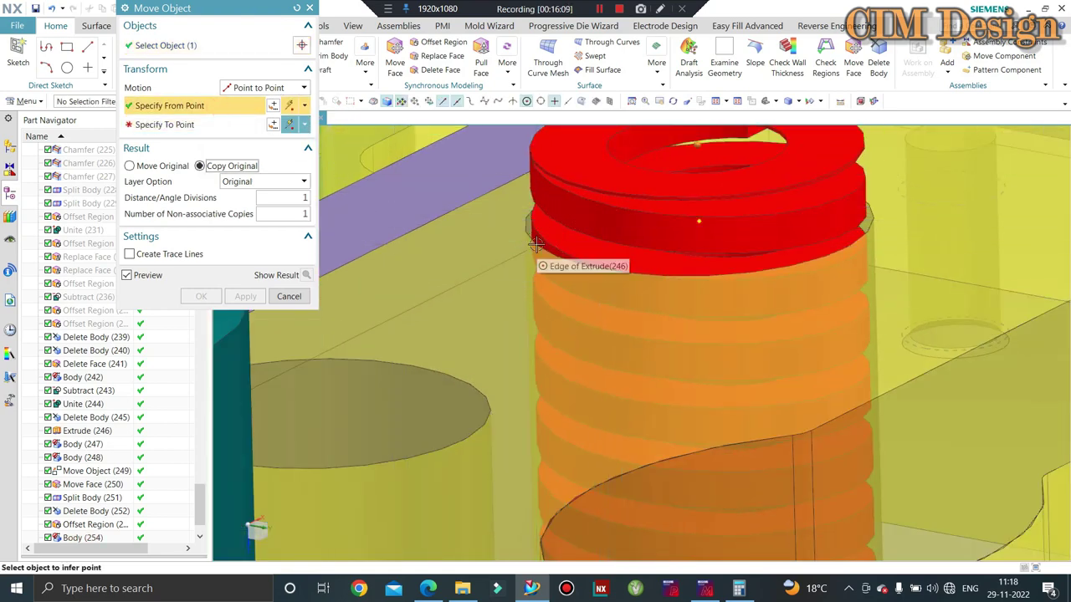
{"action": "left_click", "coordinate": [698, 220]}
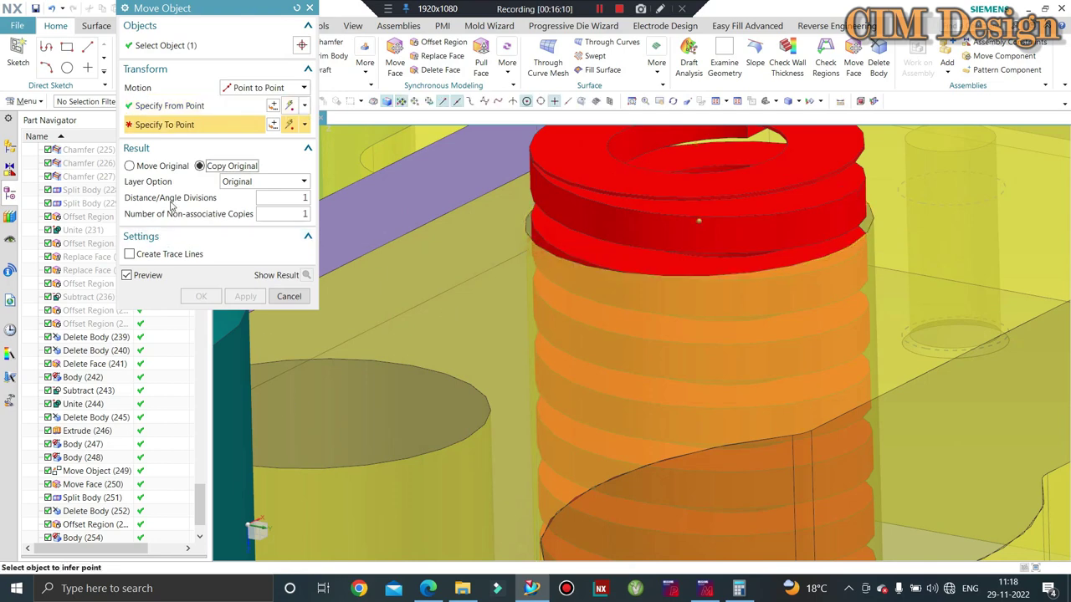
{"action": "left_click", "coordinate": [387, 361]}
{"action": "middle_click_drag", "start_coordinate": [613, 310], "coordinate": [620, 262]}
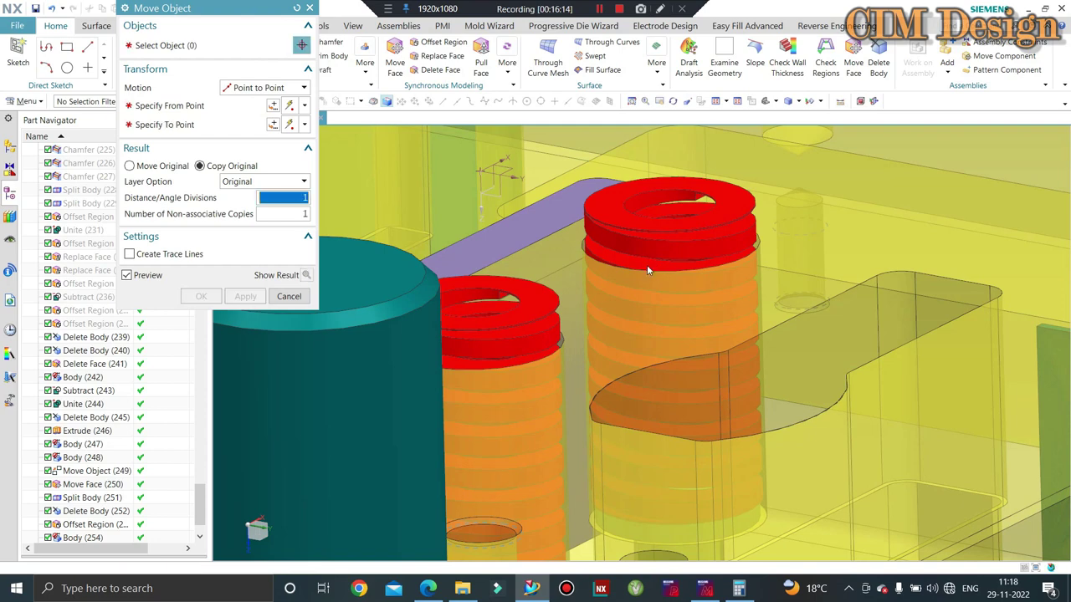
{"action": "middle_click", "coordinate": [651, 270]}
{"action": "middle_click_drag", "start_coordinate": [651, 270], "coordinate": [628, 435]}
{"action": "scroll", "coordinate": [623, 355], "scroll_direction": "up", "scroll_amount": 3}
{"action": "scroll", "coordinate": [623, 354], "scroll_direction": "up", "scroll_amount": 2}
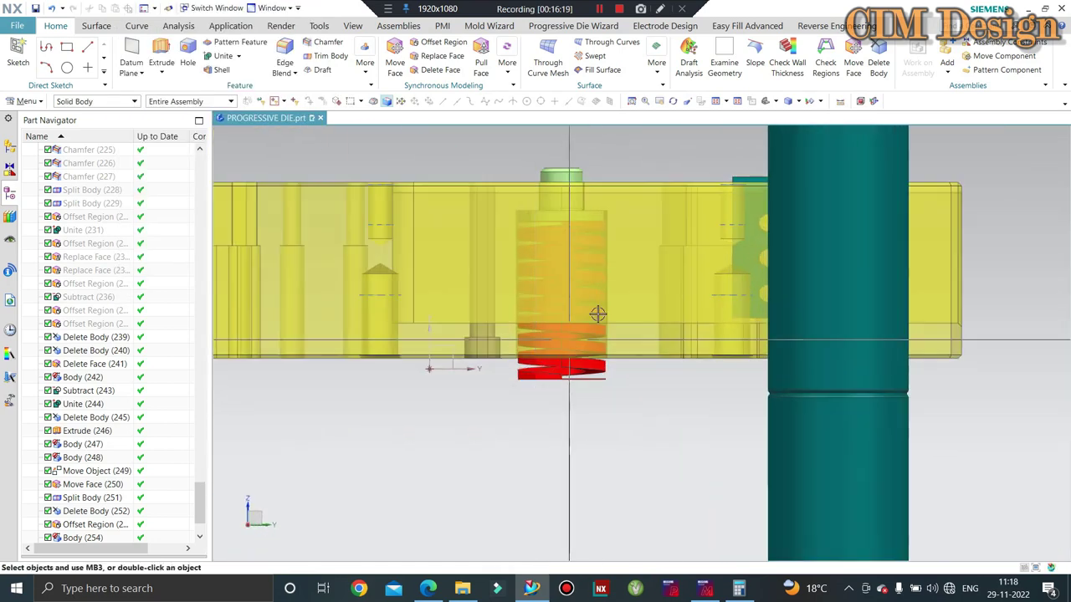
{"action": "scroll", "coordinate": [597, 313], "scroll_direction": "up", "scroll_amount": 2}
{"action": "scroll", "coordinate": [612, 282], "scroll_direction": "down", "scroll_amount": 2}
{"action": "scroll", "coordinate": [581, 258], "scroll_direction": "up", "scroll_amount": 2}
{"action": "mouse_move", "coordinate": [571, 213]}
{"action": "middle_mouse_down"}
{"action": "mouse_move", "coordinate": [593, 218]}
{"action": "mouse_move", "coordinate": [543, 243]}
{"action": "mouse_move", "coordinate": [615, 173]}
{"action": "middle_mouse_up"}
{"action": "scroll", "coordinate": [514, 256], "scroll_direction": "up", "scroll_amount": 3}
{"action": "scroll", "coordinate": [494, 313], "scroll_direction": "down", "scroll_amount": 5}
{"action": "scroll", "coordinate": [518, 276], "scroll_direction": "down", "scroll_amount": 2}
{"action": "scroll", "coordinate": [614, 174], "scroll_direction": "up", "scroll_amount": 3}
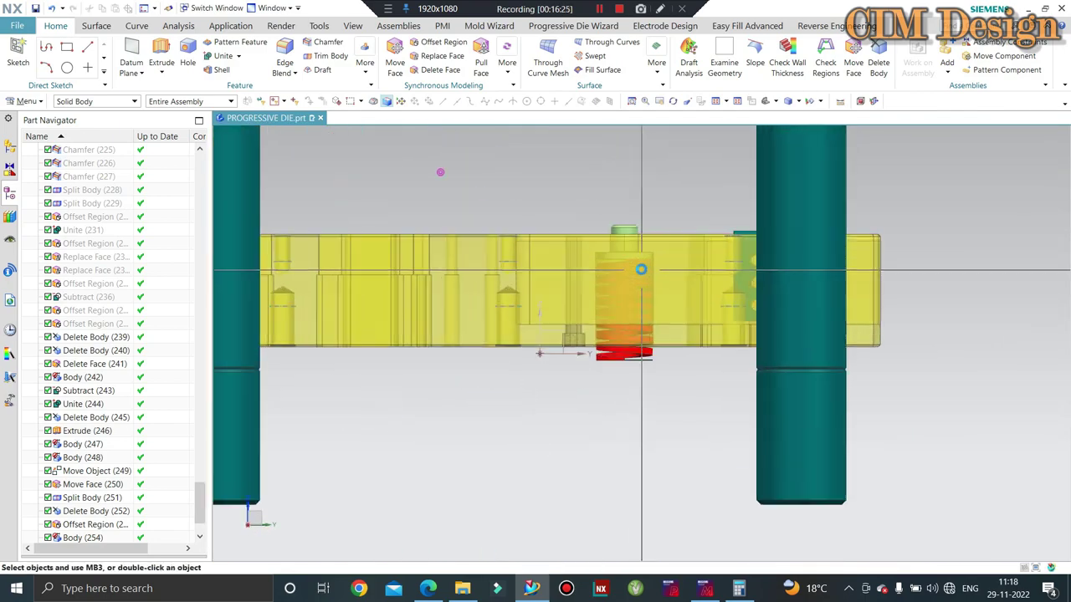
{"action": "scroll", "coordinate": [639, 267], "scroll_direction": "up", "scroll_amount": 3}
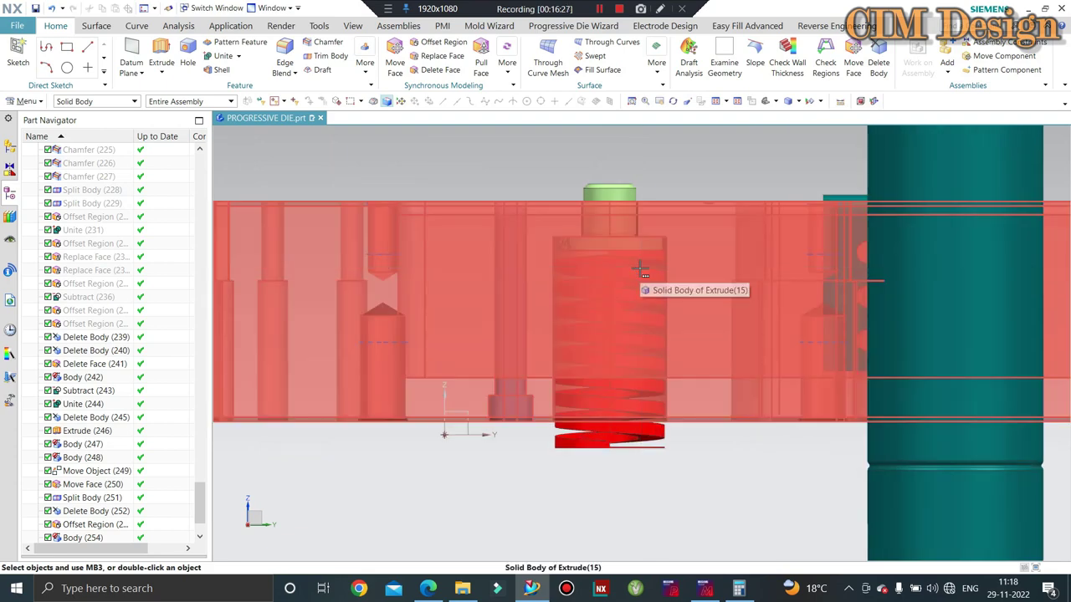
{"action": "scroll", "coordinate": [640, 270], "scroll_direction": "down", "scroll_amount": 3}
{"action": "middle_click_drag", "start_coordinate": [664, 359], "coordinate": [667, 356]}
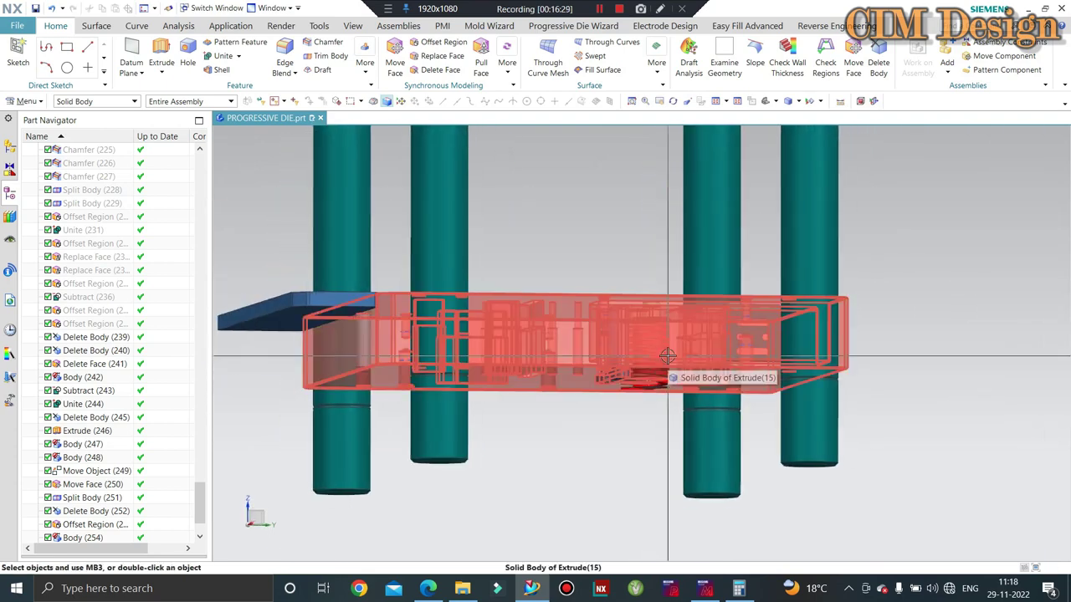
{"action": "key", "text": "ctrl+shift+b"}
{"action": "key", "text": "ctrl+shift+k"}
{"action": "scroll", "coordinate": [427, 280], "scroll_direction": "down", "scroll_amount": 3}
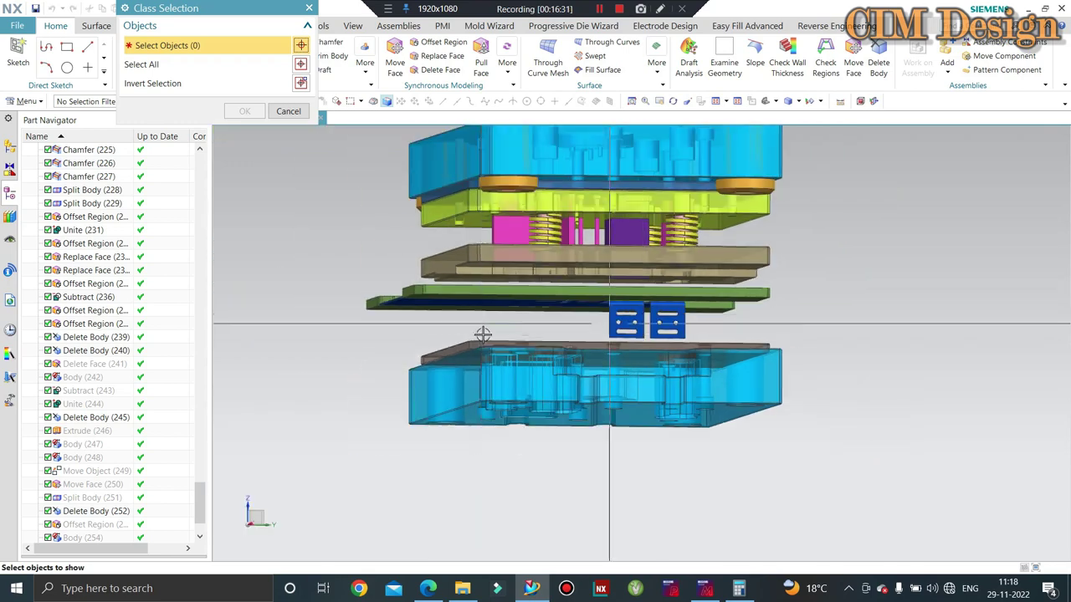
{"action": "mouse_move", "coordinate": [478, 334]}
{"action": "middle_mouse_down"}
{"action": "mouse_move", "coordinate": [495, 342]}
{"action": "mouse_move", "coordinate": [485, 342]}
{"action": "middle_mouse_up"}
{"action": "scroll", "coordinate": [483, 348], "scroll_direction": "up", "scroll_amount": 3}
{"action": "left_click", "coordinate": [483, 348]}
{"action": "middle_click", "coordinate": [483, 348]}
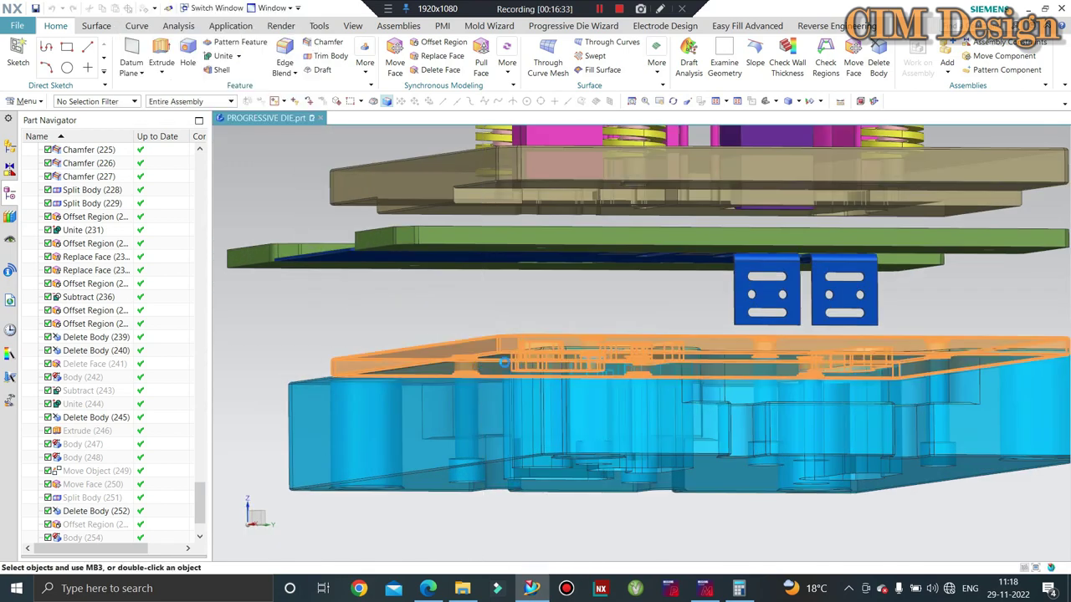
{"action": "key", "text": "ctrl+shift+b"}
{"action": "key", "text": "Delete"}
{"action": "key", "text": "Return"}
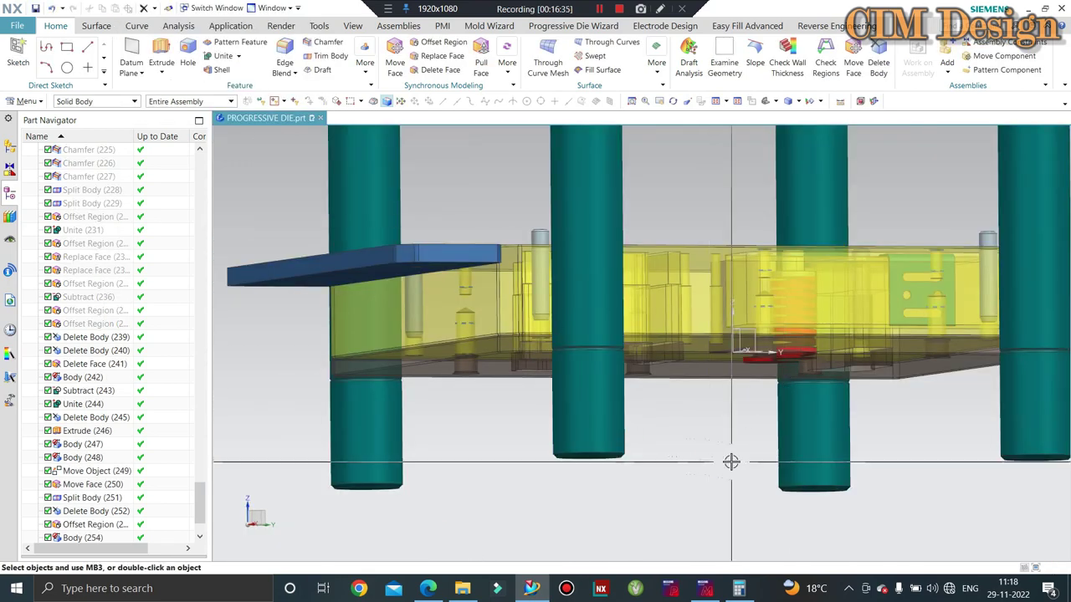
{"action": "scroll", "coordinate": [702, 399], "scroll_direction": "up", "scroll_amount": 2}
{"action": "scroll", "coordinate": [836, 334], "scroll_direction": "up", "scroll_amount": 3}
{"action": "scroll", "coordinate": [779, 346], "scroll_direction": "up", "scroll_amount": 2}
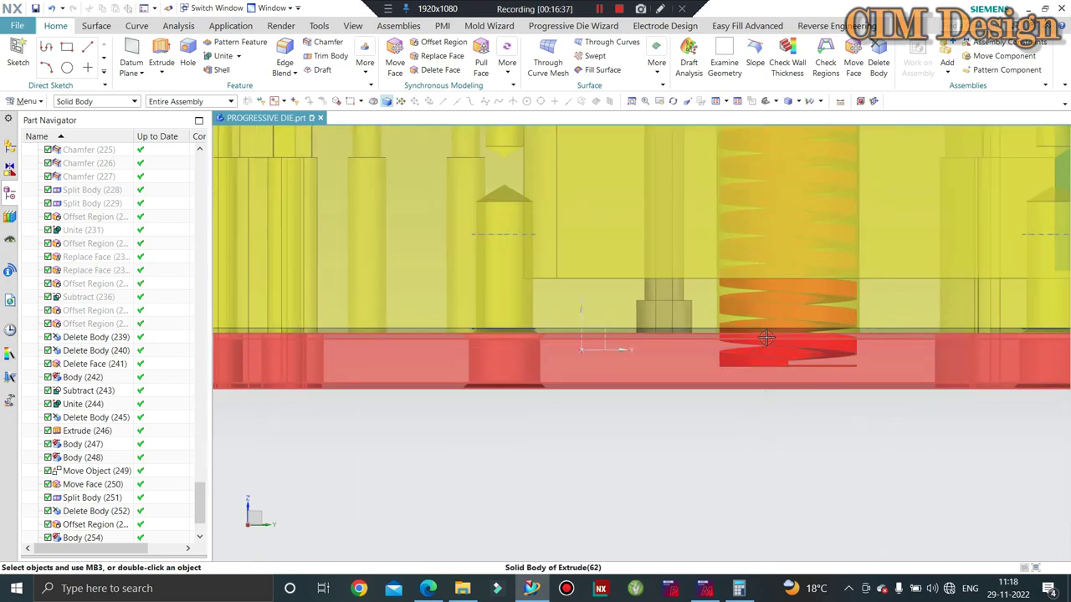
{"action": "scroll", "coordinate": [717, 413], "scroll_direction": "down", "scroll_amount": 2}
{"action": "scroll", "coordinate": [716, 413], "scroll_direction": "down", "scroll_amount": 2}
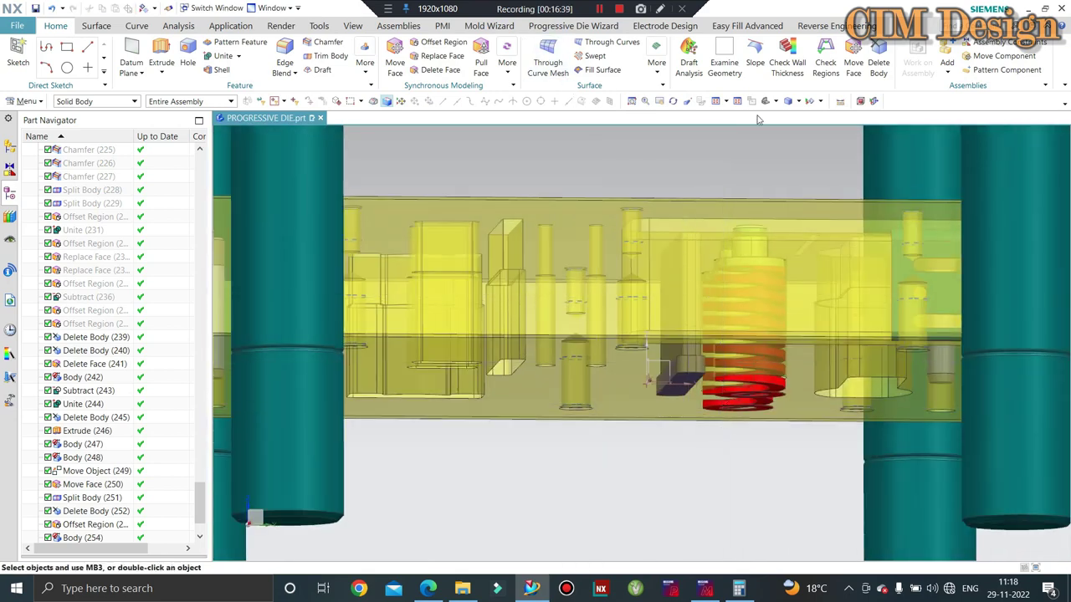
{"action": "left_click", "coordinate": [839, 101]}
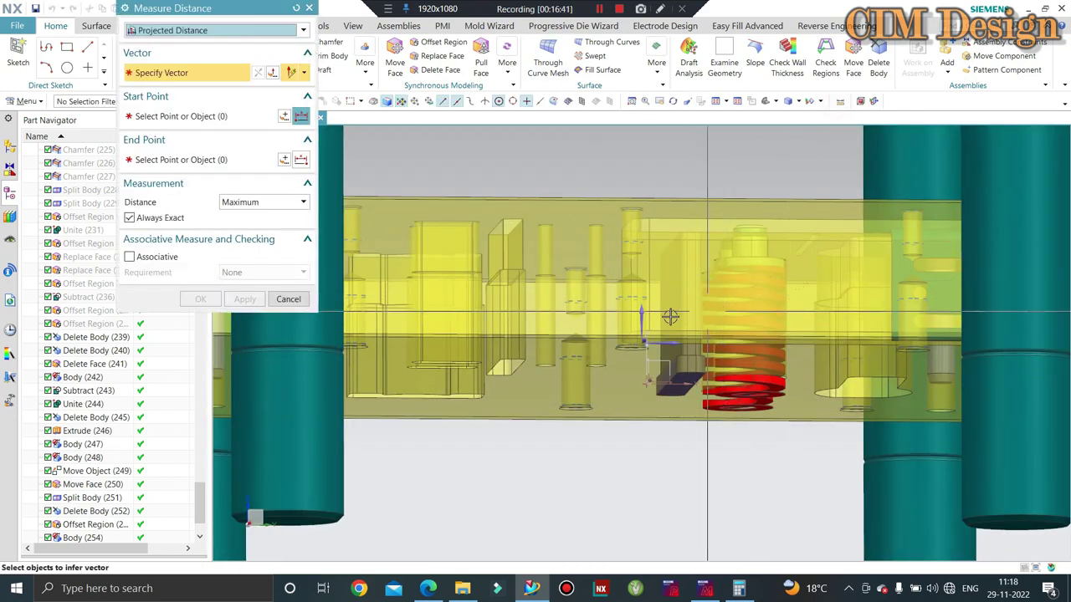
{"action": "scroll", "coordinate": [715, 351], "scroll_direction": "up", "scroll_amount": 2}
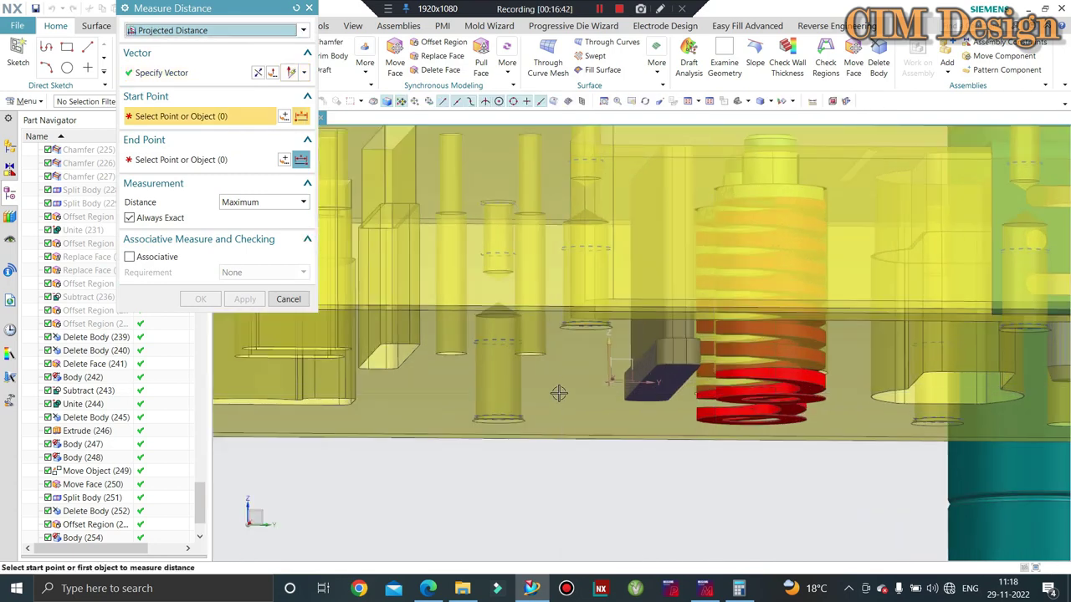
{"action": "scroll", "coordinate": [715, 368], "scroll_direction": "up", "scroll_amount": 1}
{"action": "scroll", "coordinate": [559, 390], "scroll_direction": "up", "scroll_amount": 1}
{"action": "left_click", "coordinate": [558, 390]}
{"action": "scroll", "coordinate": [694, 418], "scroll_direction": "up", "scroll_amount": 1}
{"action": "scroll", "coordinate": [694, 422], "scroll_direction": "up", "scroll_amount": 1}
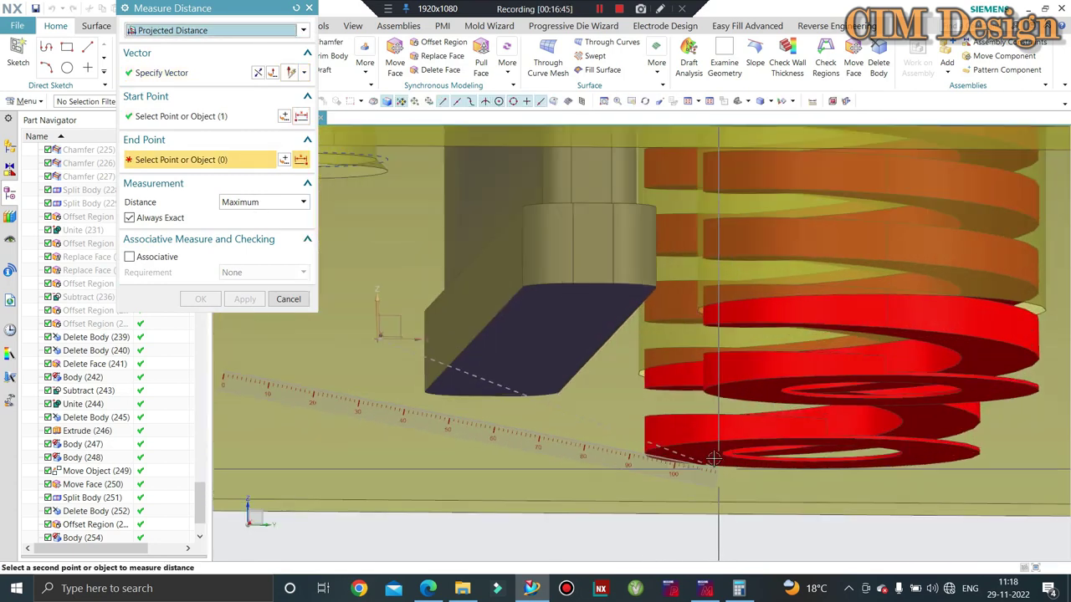
{"action": "scroll", "coordinate": [699, 431], "scroll_direction": "up", "scroll_amount": 1}
{"action": "left_click", "coordinate": [698, 435]}
{"action": "scroll", "coordinate": [698, 440], "scroll_direction": "down", "scroll_amount": 2}
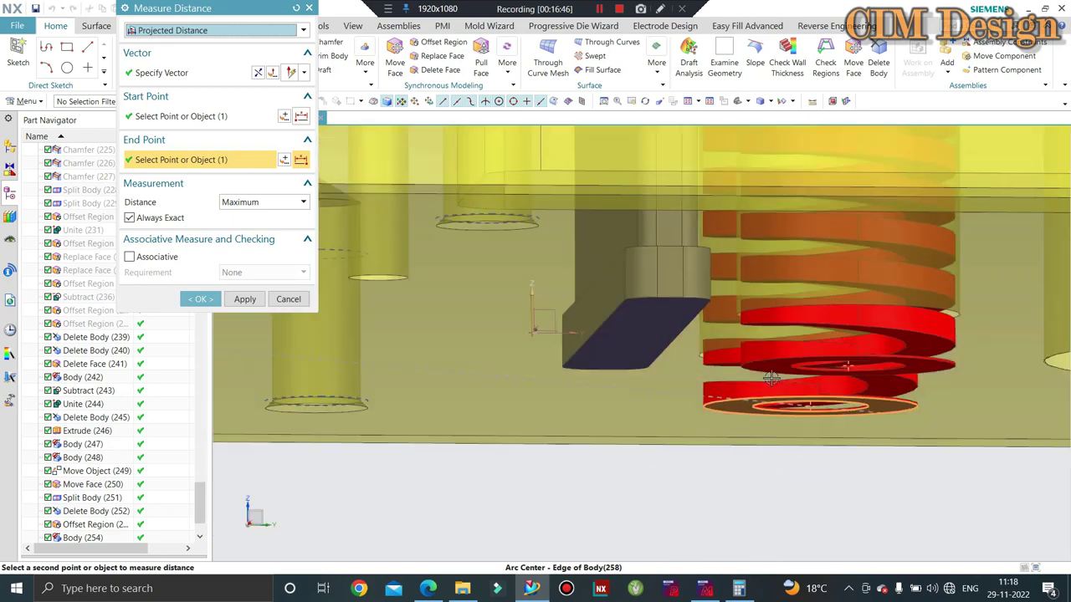
{"action": "scroll", "coordinate": [678, 469], "scroll_direction": "down", "scroll_amount": 2}
{"action": "scroll", "coordinate": [775, 485], "scroll_direction": "down", "scroll_amount": 1}
{"action": "key", "text": "ctrl+alt+t"}
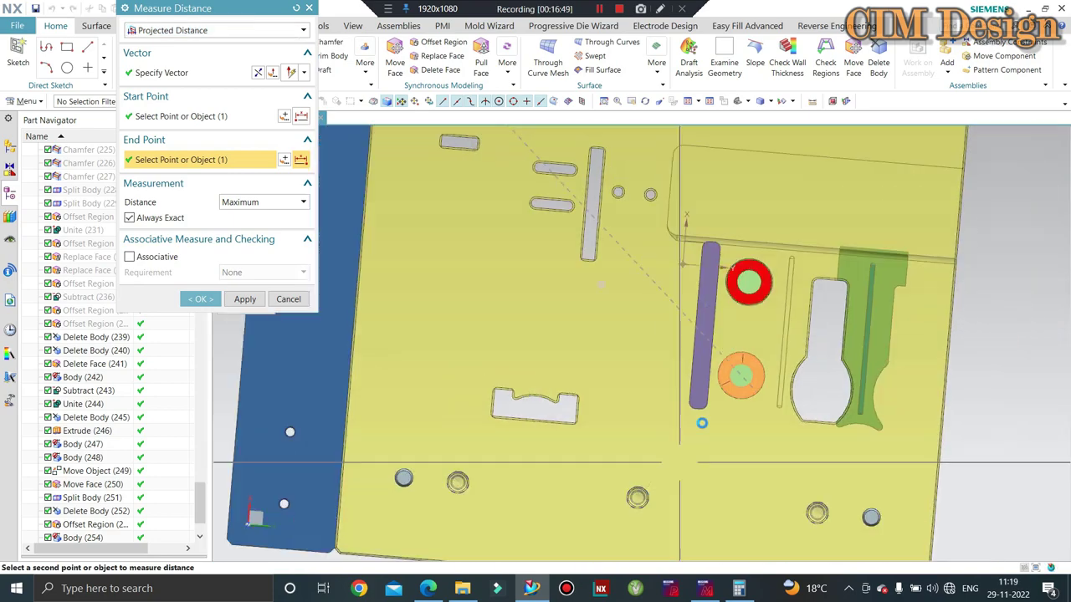
{"action": "scroll", "coordinate": [585, 335], "scroll_direction": "down", "scroll_amount": 1}
{"action": "left_click", "coordinate": [180, 116]}
{"action": "scroll", "coordinate": [533, 228], "scroll_direction": "down", "scroll_amount": 2}
{"action": "middle_click_drag", "start_coordinate": [535, 234], "coordinate": [535, 359]}
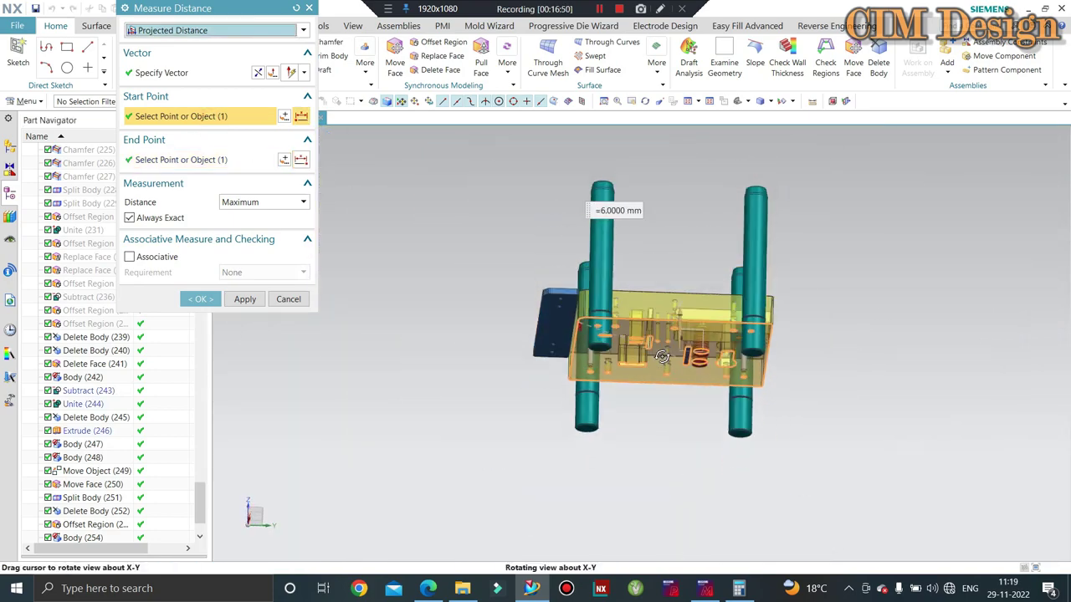
{"action": "left_click", "coordinate": [276, 299]}
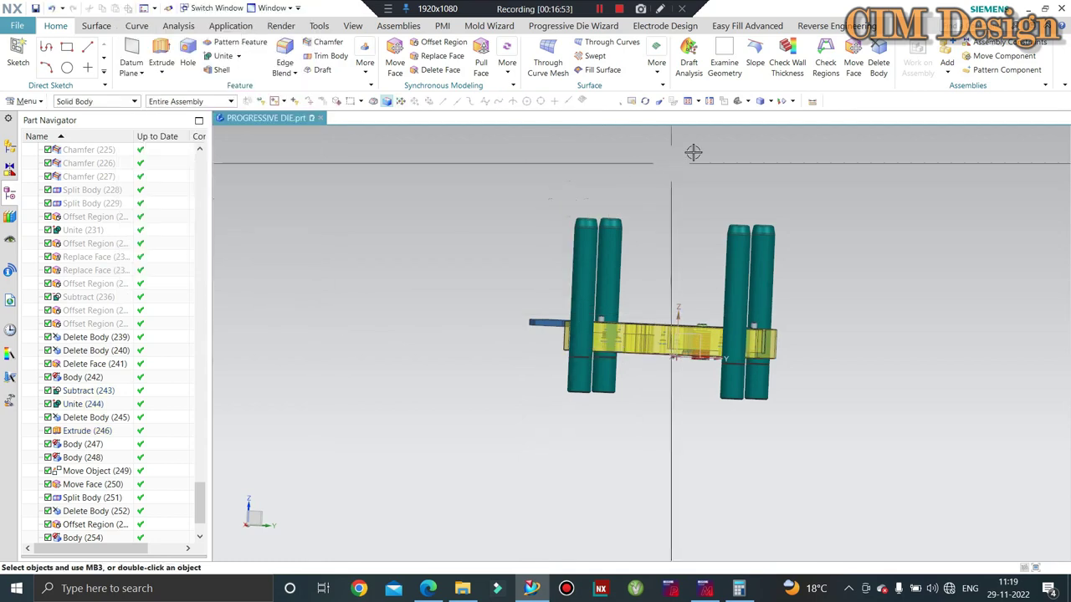
Orbit and zoom the die between front and isometric views
{"action": "middle_click_drag", "start_coordinate": [694, 150], "coordinate": [569, 196]}
{"action": "scroll", "coordinate": [698, 351], "scroll_direction": "up", "scroll_amount": 3}
{"action": "scroll", "coordinate": [698, 351], "scroll_direction": "up", "scroll_amount": 2}
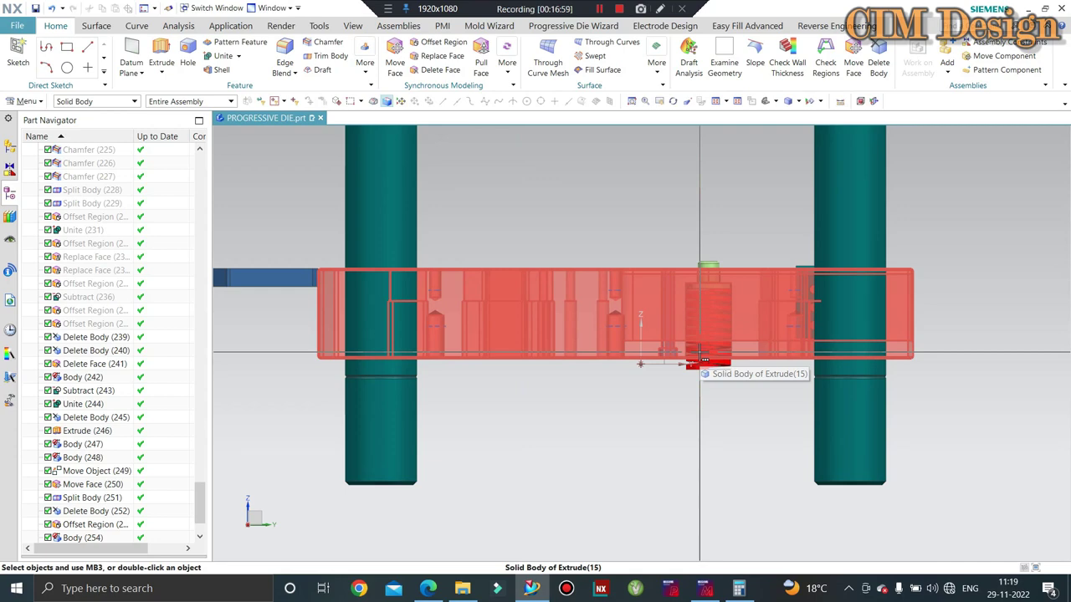
{"action": "scroll", "coordinate": [699, 334], "scroll_direction": "up", "scroll_amount": 1}
{"action": "scroll", "coordinate": [727, 221], "scroll_direction": "up", "scroll_amount": 2}
{"action": "scroll", "coordinate": [703, 233], "scroll_direction": "up", "scroll_amount": 1}
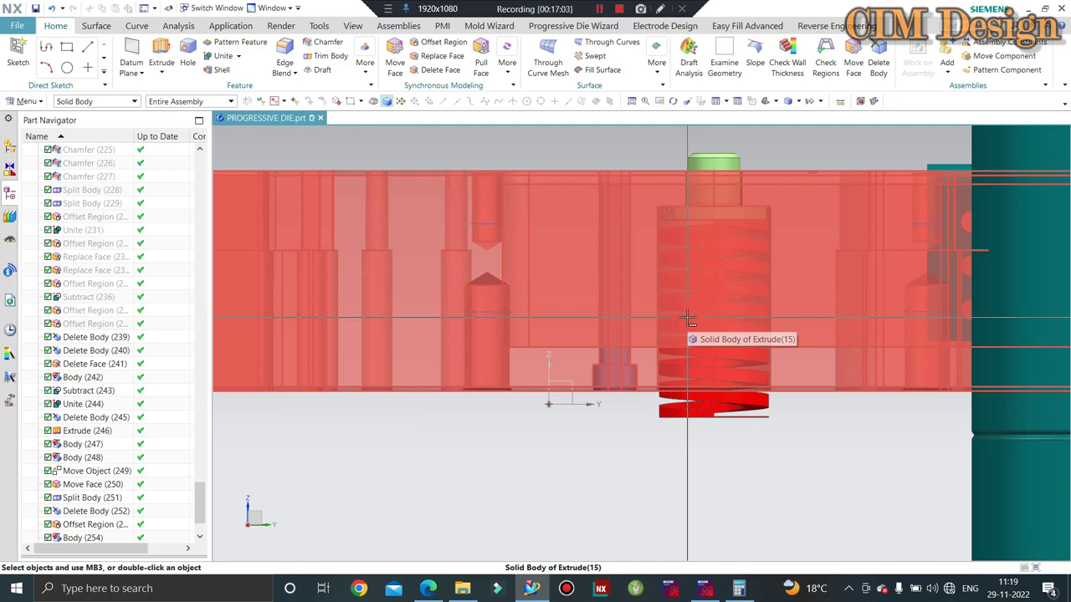
{"action": "mouse_move", "coordinate": [677, 309]}
{"action": "middle_mouse_down"}
{"action": "mouse_move", "coordinate": [641, 332]}
{"action": "mouse_move", "coordinate": [660, 332]}
{"action": "mouse_move", "coordinate": [626, 172]}
{"action": "mouse_move", "coordinate": [674, 309]}
{"action": "mouse_move", "coordinate": [676, 292]}
{"action": "middle_mouse_up"}
{"action": "scroll", "coordinate": [622, 186], "scroll_direction": "up", "scroll_amount": 3}
{"action": "scroll", "coordinate": [585, 175], "scroll_direction": "up", "scroll_amount": 2}
{"action": "scroll", "coordinate": [602, 201], "scroll_direction": "down", "scroll_amount": 6}
{"action": "scroll", "coordinate": [678, 318], "scroll_direction": "up", "scroll_amount": 3}
{"action": "scroll", "coordinate": [678, 322], "scroll_direction": "down", "scroll_amount": 3}
{"action": "scroll", "coordinate": [679, 326], "scroll_direction": "down", "scroll_amount": 2}
{"action": "scroll", "coordinate": [675, 289], "scroll_direction": "up", "scroll_amount": 3}
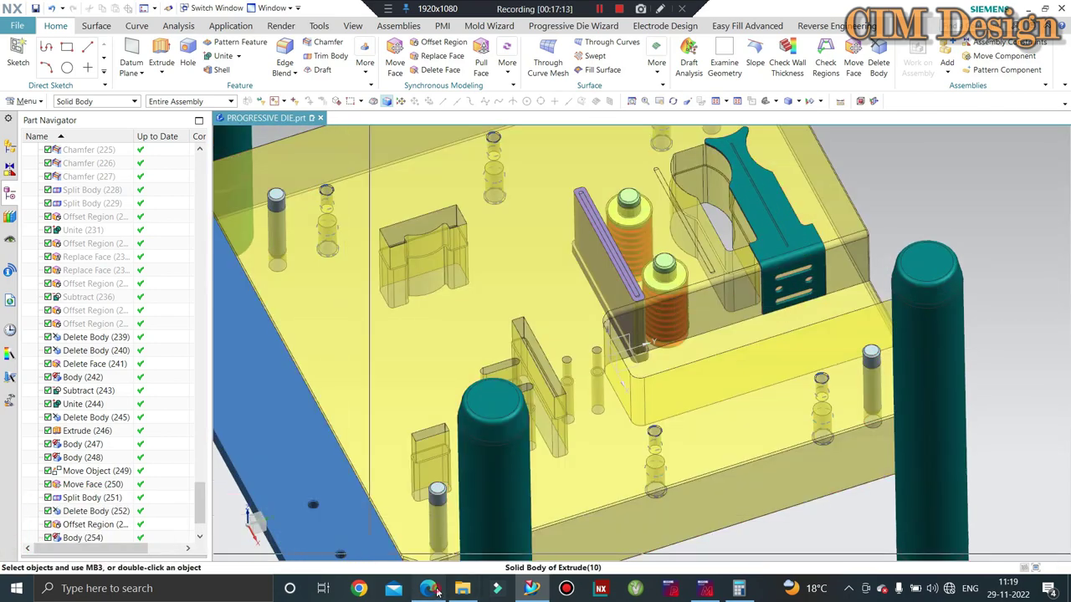
Check the yellow spring specification PDF, then reorient the NX die from a top view
{"action": "left_click", "coordinate": [435, 590]}
{"action": "left_click", "coordinate": [993, 10]}
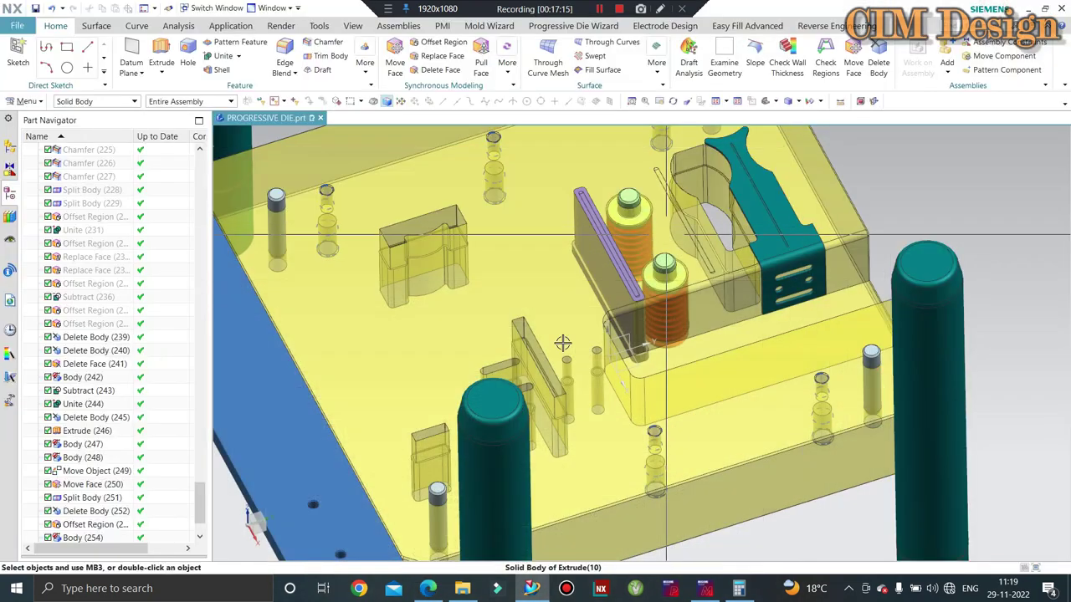
{"action": "scroll", "coordinate": [784, 287], "scroll_direction": "down", "scroll_amount": 5}
{"action": "mouse_move", "coordinate": [784, 287]}
{"action": "middle_mouse_down"}
{"action": "mouse_move", "coordinate": [777, 296]}
{"action": "mouse_move", "coordinate": [768, 275]}
{"action": "middle_mouse_up"}
{"action": "key", "text": "F8"}
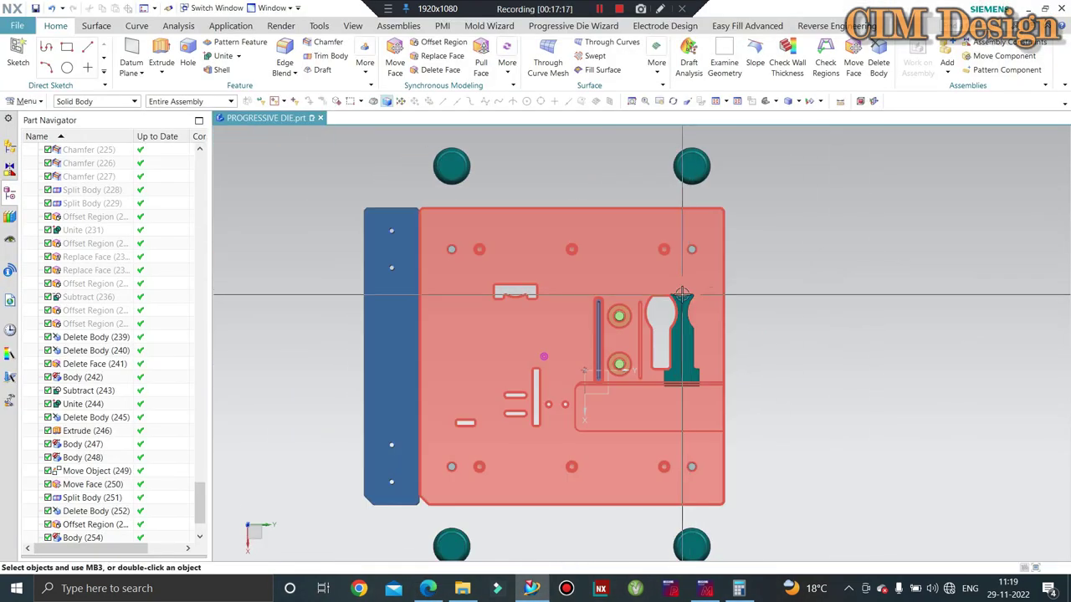
{"action": "mouse_move", "coordinate": [681, 295]}
{"action": "middle_mouse_down"}
{"action": "mouse_move", "coordinate": [613, 239]}
{"action": "mouse_move", "coordinate": [830, 259]}
{"action": "middle_mouse_up"}
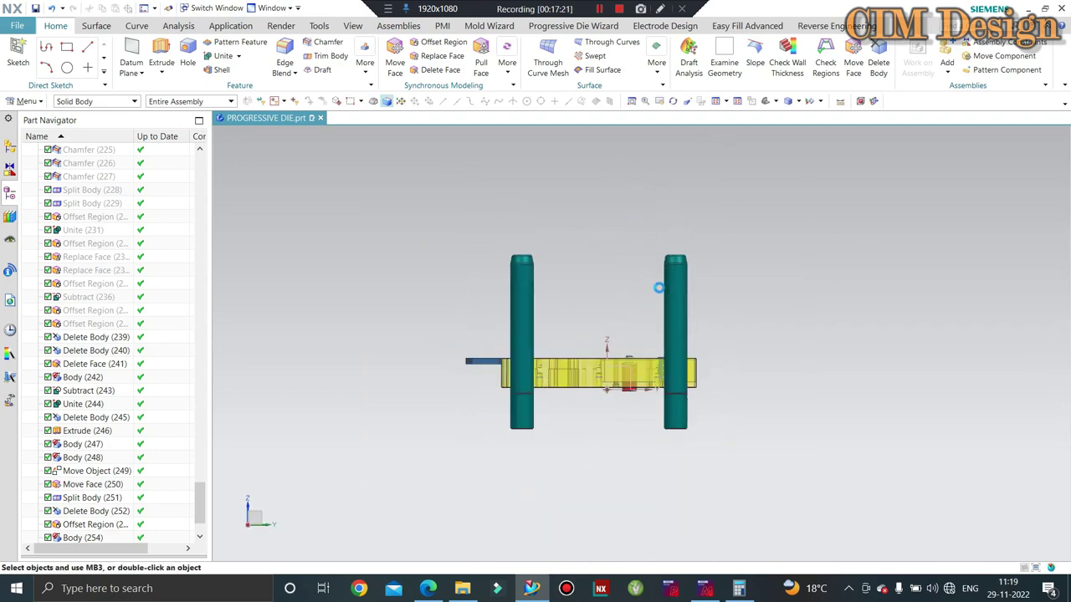
Unhide the blue lower die body
{"action": "key", "text": "ctrl+shift+k"}
{"action": "scroll", "coordinate": [555, 460], "scroll_direction": "up", "scroll_amount": 3}
{"action": "scroll", "coordinate": [556, 460], "scroll_direction": "up", "scroll_amount": 3}
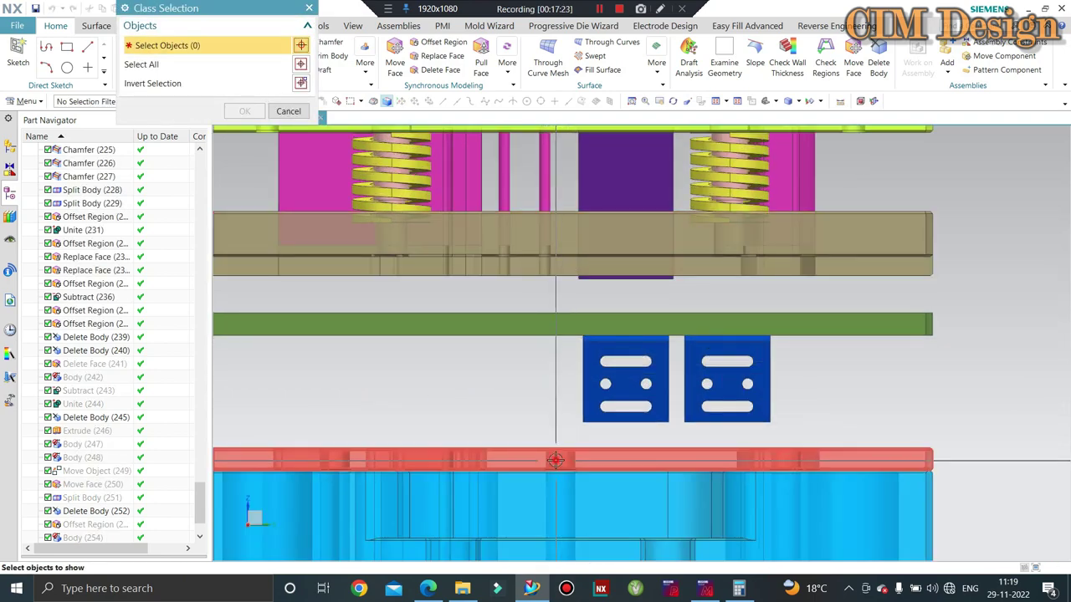
{"action": "left_click", "coordinate": [577, 493]}
{"action": "middle_click", "coordinate": [602, 376]}
{"action": "mouse_move", "coordinate": [634, 327]}
{"action": "middle_mouse_down"}
{"action": "mouse_move", "coordinate": [701, 355]}
{"action": "mouse_move", "coordinate": [596, 321]}
{"action": "middle_mouse_up"}
{"action": "scroll", "coordinate": [596, 321], "scroll_direction": "up", "scroll_amount": 5}
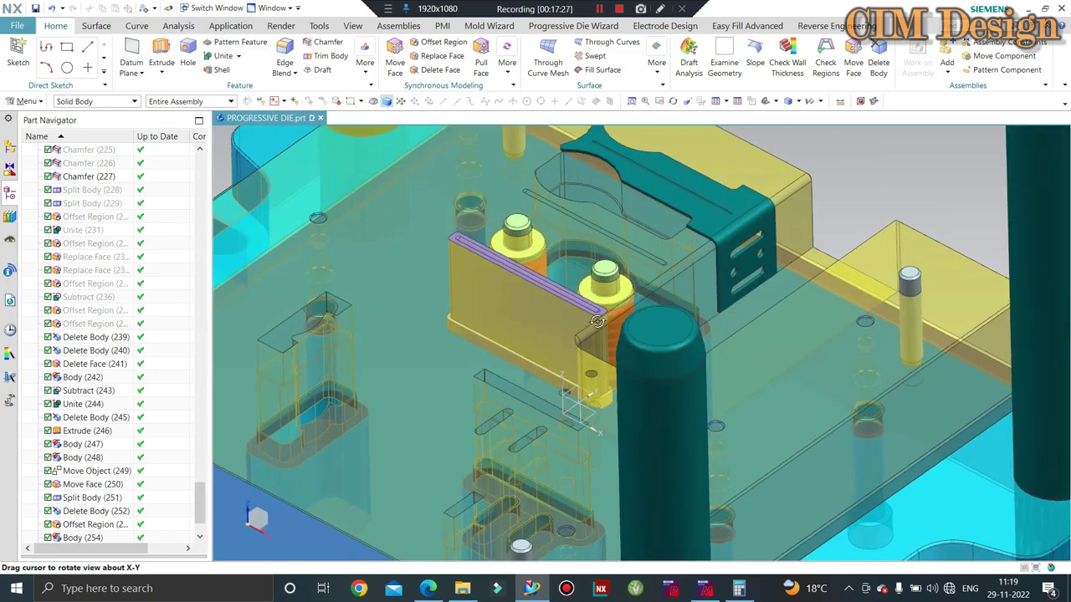
{"action": "scroll", "coordinate": [597, 321], "scroll_direction": "down", "scroll_amount": 5}
{"action": "scroll", "coordinate": [855, 240], "scroll_direction": "up", "scroll_amount": 5}
Inspect the springs from several angles and show all remaining hidden plates and bushings
{"action": "middle_click_drag", "start_coordinate": [856, 239], "coordinate": [354, 418]}
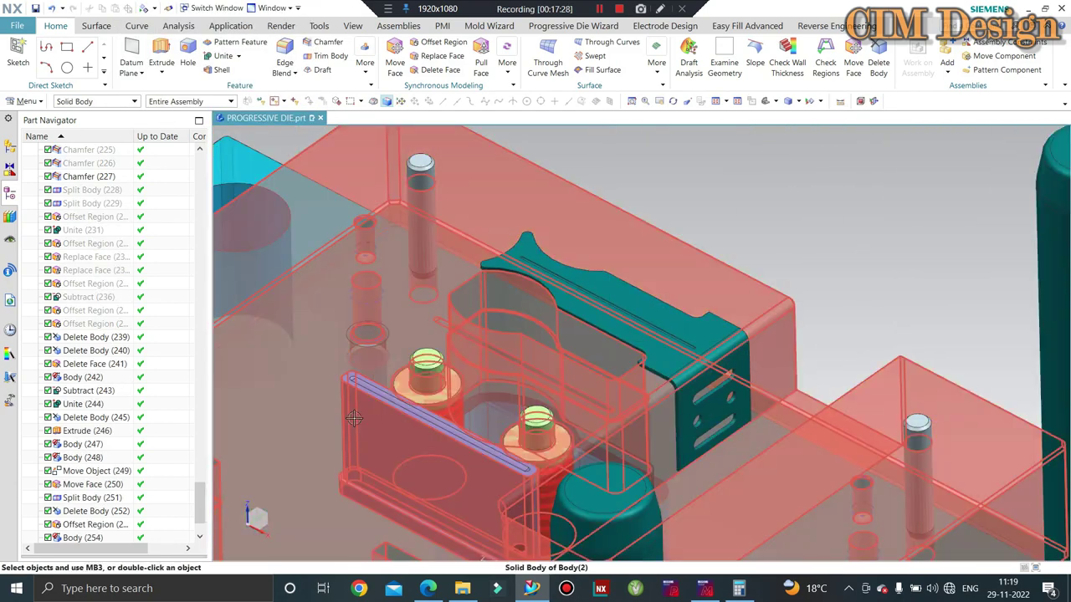
{"action": "scroll", "coordinate": [410, 368], "scroll_direction": "up", "scroll_amount": 3}
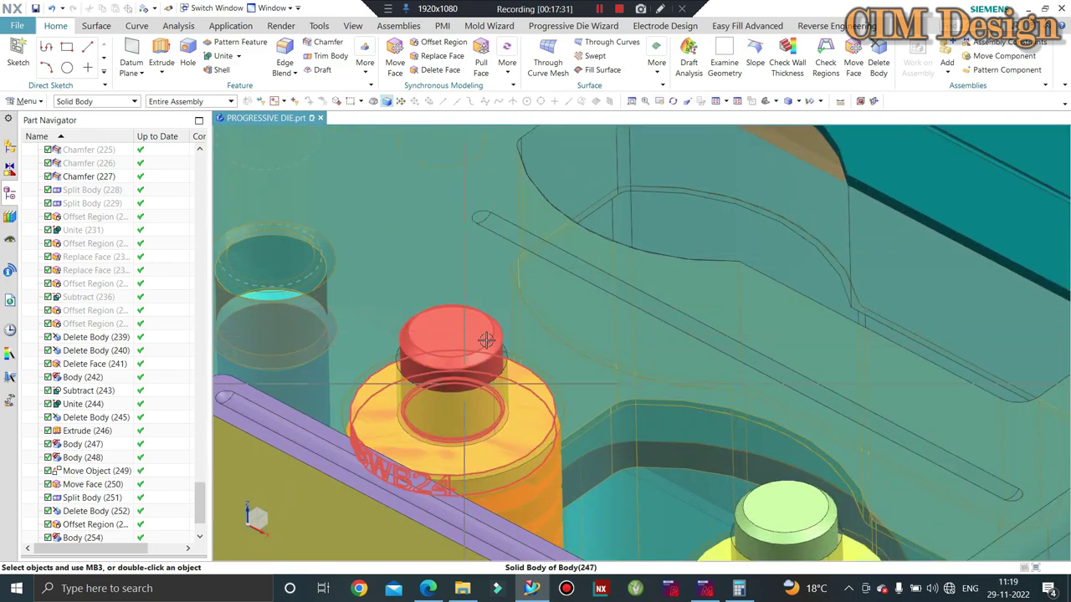
{"action": "scroll", "coordinate": [521, 321], "scroll_direction": "down", "scroll_amount": 5}
{"action": "middle_click_drag", "start_coordinate": [521, 321], "coordinate": [276, 287]}
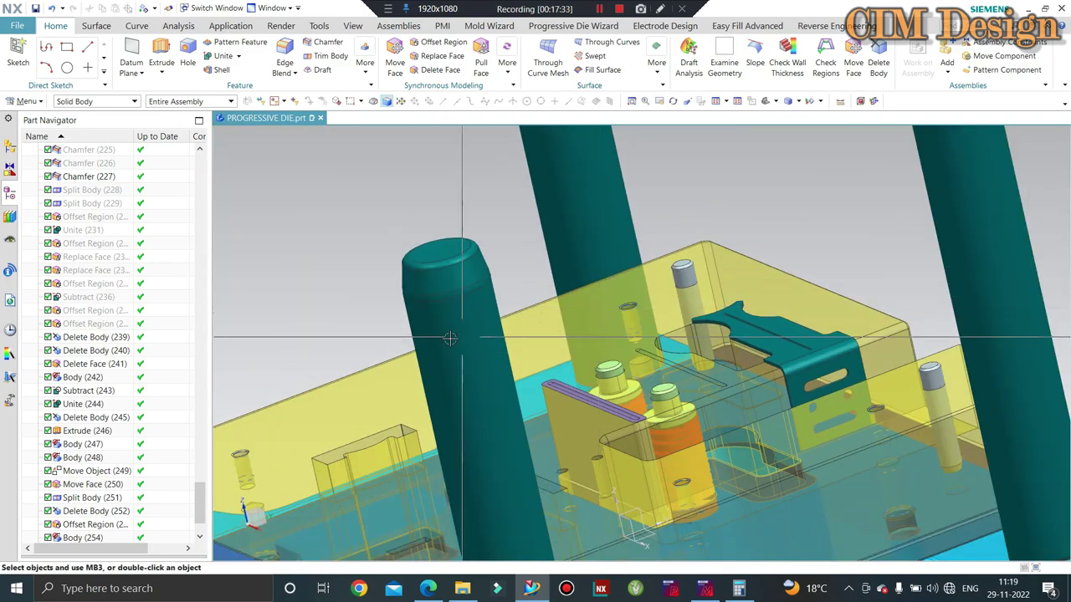
{"action": "middle_click_drag", "start_coordinate": [174, 298], "coordinate": [738, 123]}
{"action": "scroll", "coordinate": [707, 477], "scroll_direction": "up", "scroll_amount": 2}
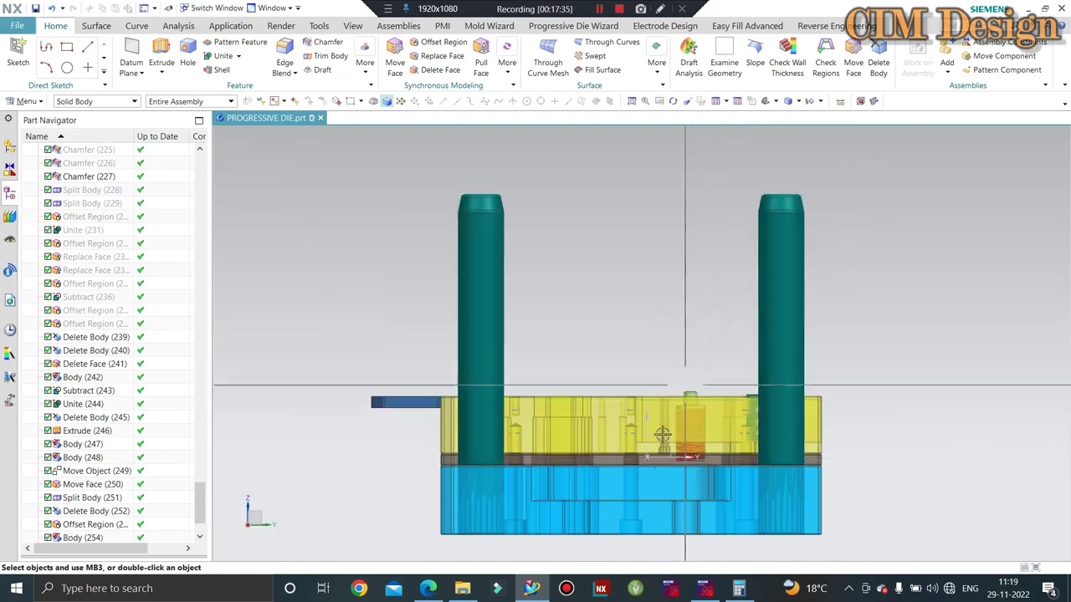
{"action": "scroll", "coordinate": [724, 377], "scroll_direction": "down", "scroll_amount": 3}
{"action": "scroll", "coordinate": [730, 338], "scroll_direction": "down", "scroll_amount": 2}
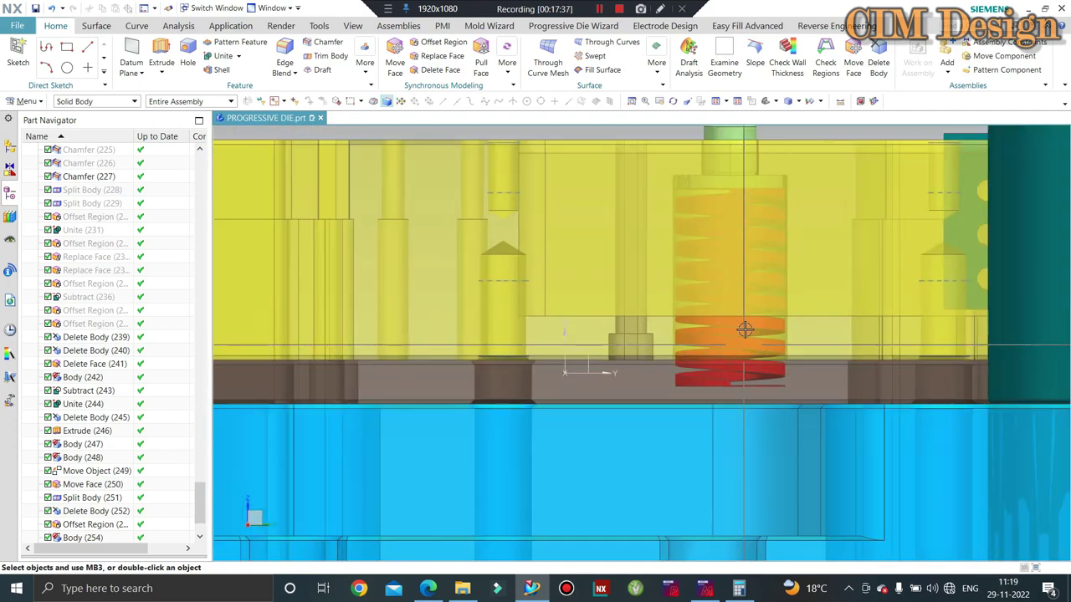
{"action": "scroll", "coordinate": [743, 327], "scroll_direction": "up", "scroll_amount": 2}
{"action": "scroll", "coordinate": [744, 215], "scroll_direction": "down", "scroll_amount": 2}
{"action": "scroll", "coordinate": [747, 201], "scroll_direction": "up", "scroll_amount": 1}
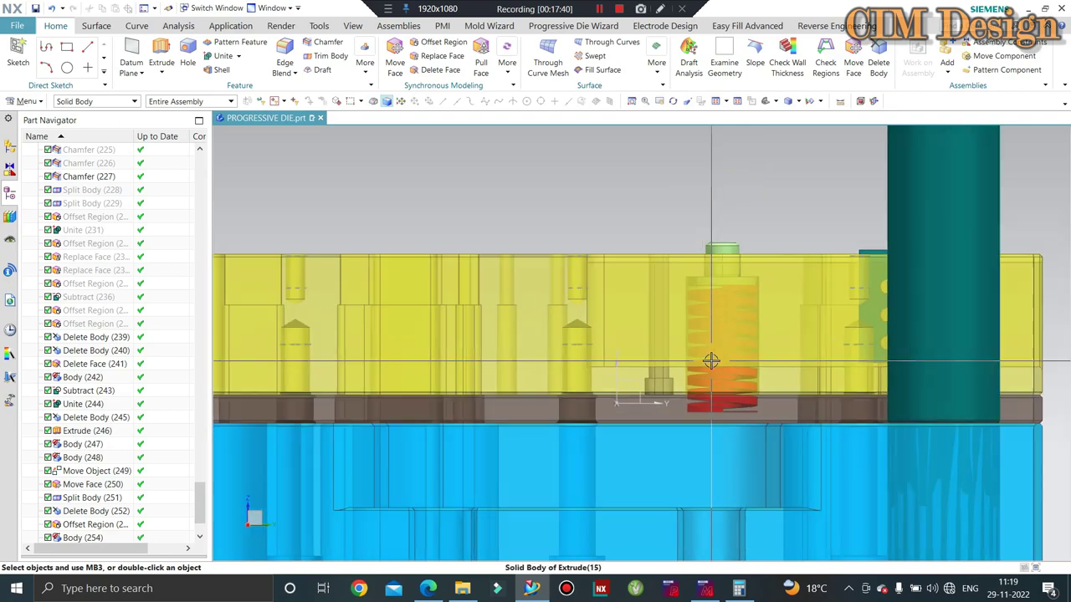
{"action": "mouse_move", "coordinate": [717, 434]}
{"action": "middle_mouse_down"}
{"action": "mouse_move", "coordinate": [567, 219]}
{"action": "mouse_move", "coordinate": [705, 303]}
{"action": "mouse_move", "coordinate": [678, 284]}
{"action": "mouse_move", "coordinate": [656, 310]}
{"action": "middle_mouse_up"}
{"action": "scroll", "coordinate": [677, 284], "scroll_direction": "up", "scroll_amount": 2}
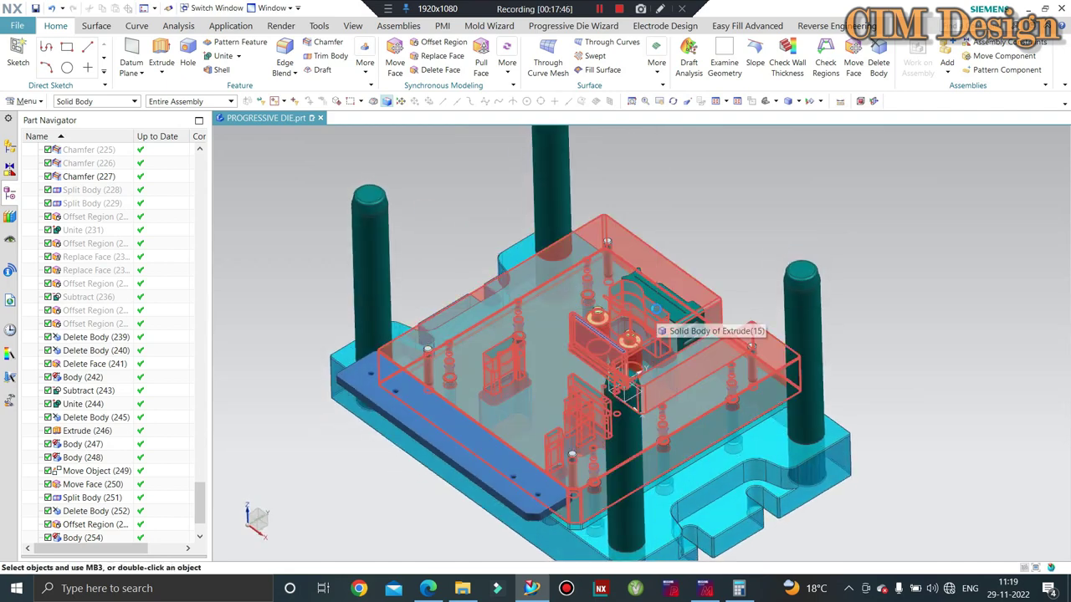
{"action": "key", "text": "ctrl+shift+u"}
Fit the die in a trimetric view and save PROGRESSIVE DIE.prt
{"action": "key", "text": "Home"}
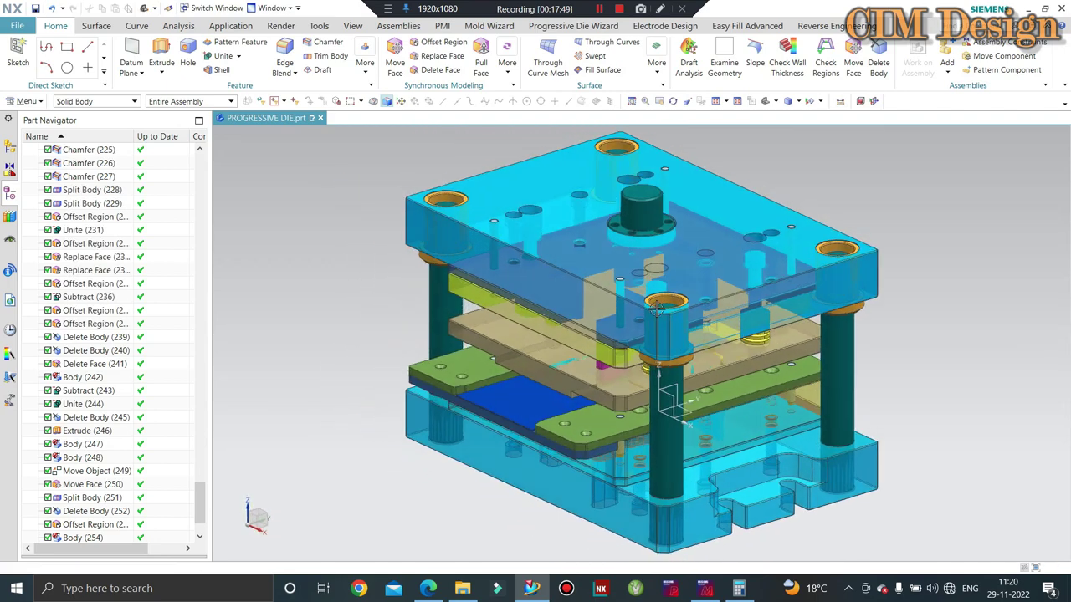
{"action": "key", "text": "ctrl+s"}
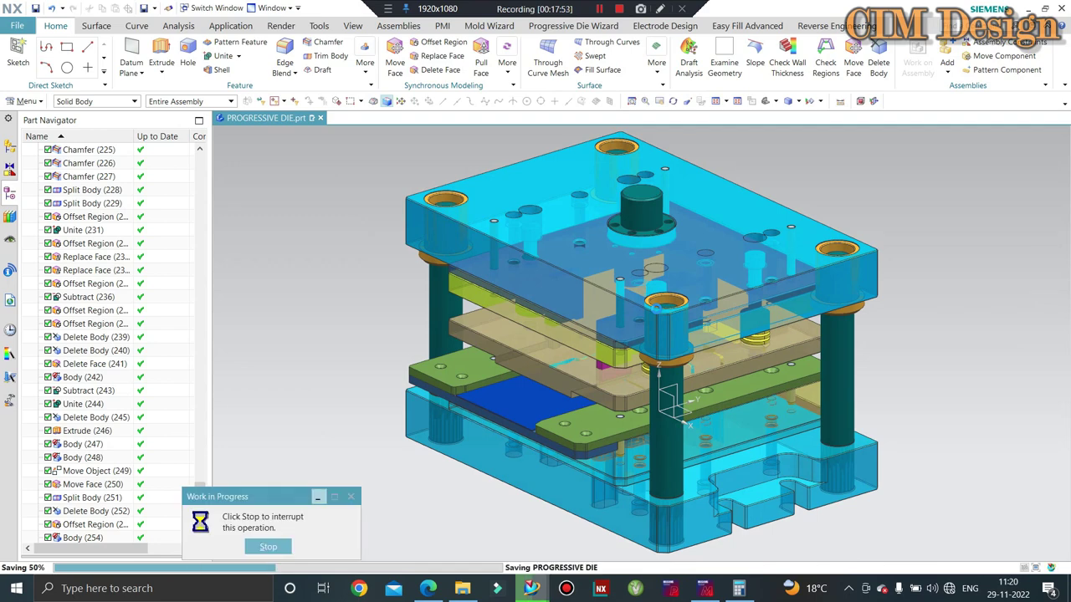
{"action": "scroll", "coordinate": [661, 310], "scroll_direction": "down", "scroll_amount": 2}
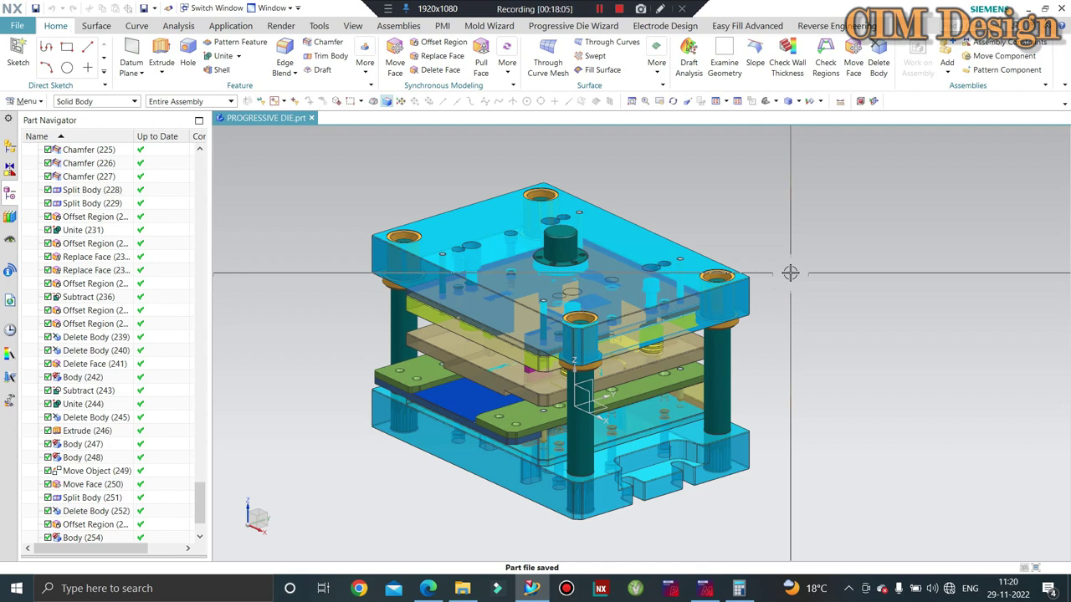
{"action": "left_click", "coordinate": [553, 29]}
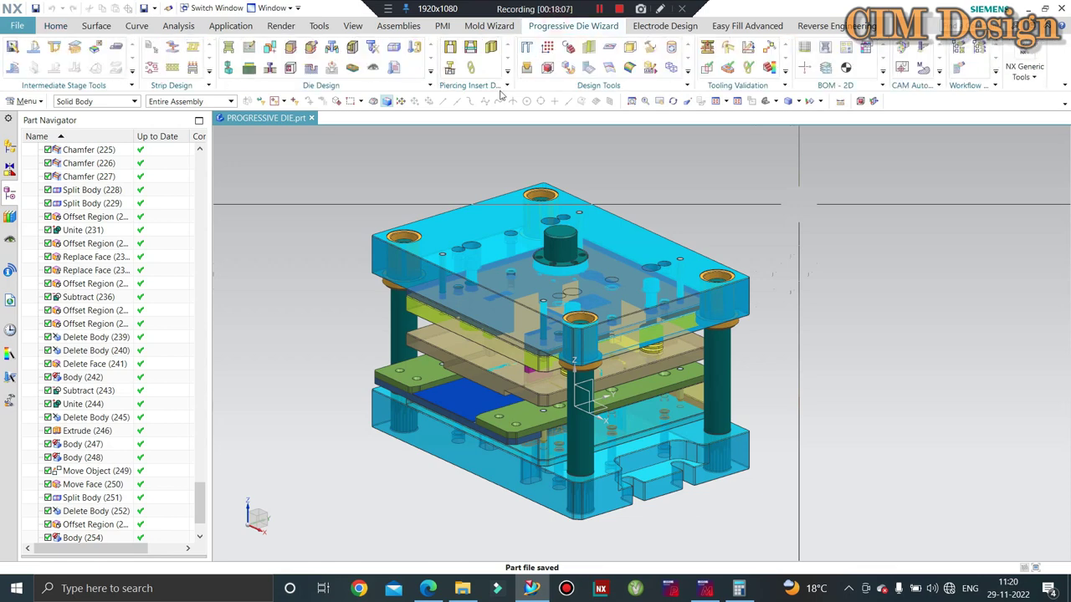
{"action": "left_click", "coordinate": [55, 26]}
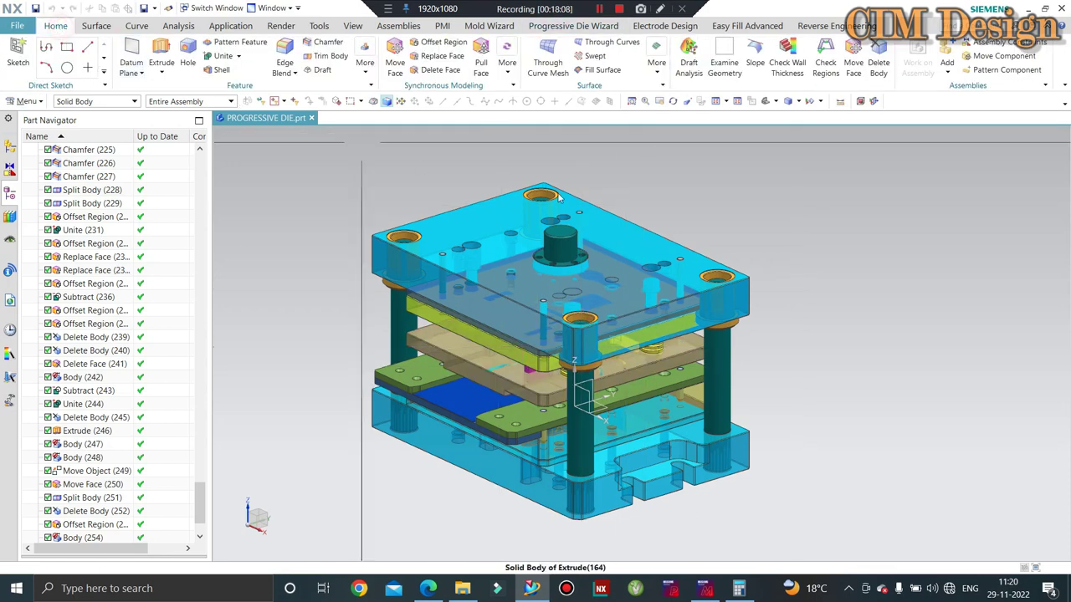
{"action": "key", "text": "ctrl+s"}
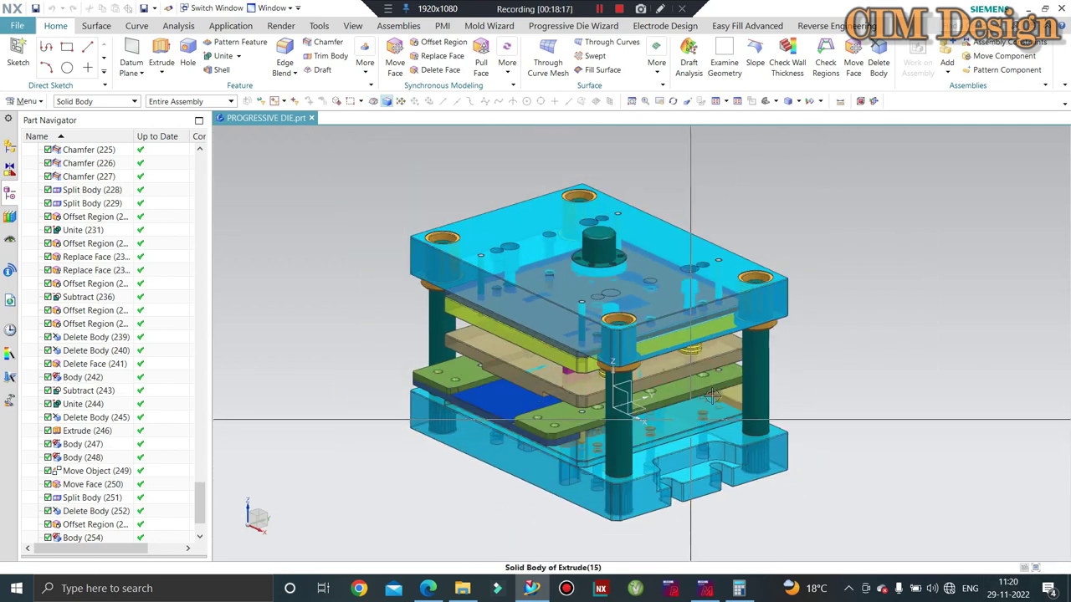
{"action": "middle_click_drag", "start_coordinate": [401, 277], "coordinate": [439, 276], "text": "shift"}
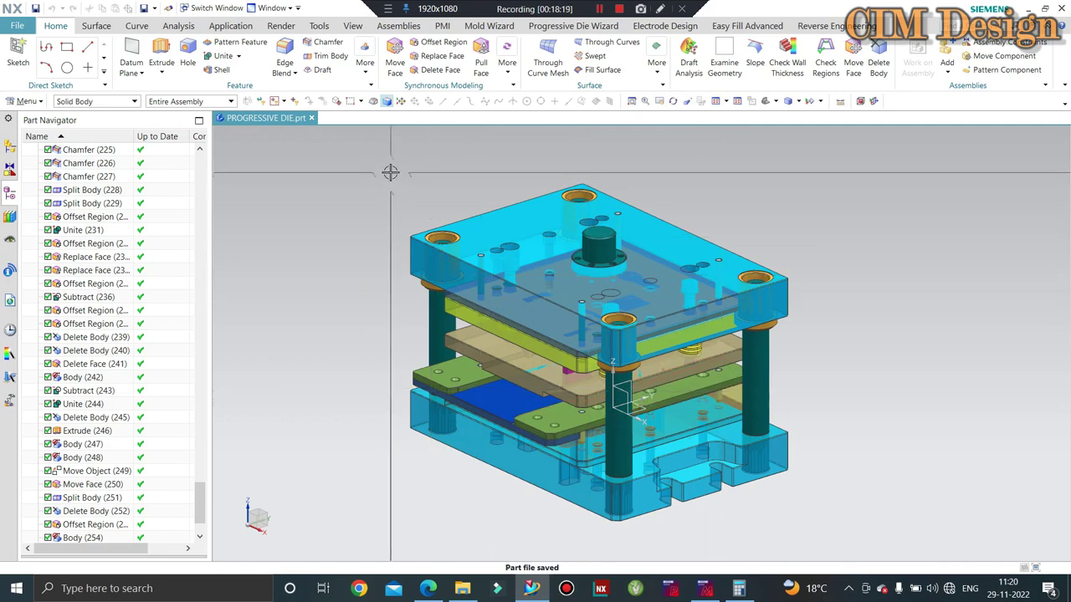
{"action": "scroll", "coordinate": [816, 309], "scroll_direction": "up", "scroll_amount": 1}
{"action": "scroll", "coordinate": [822, 306], "scroll_direction": "up", "scroll_amount": 1}
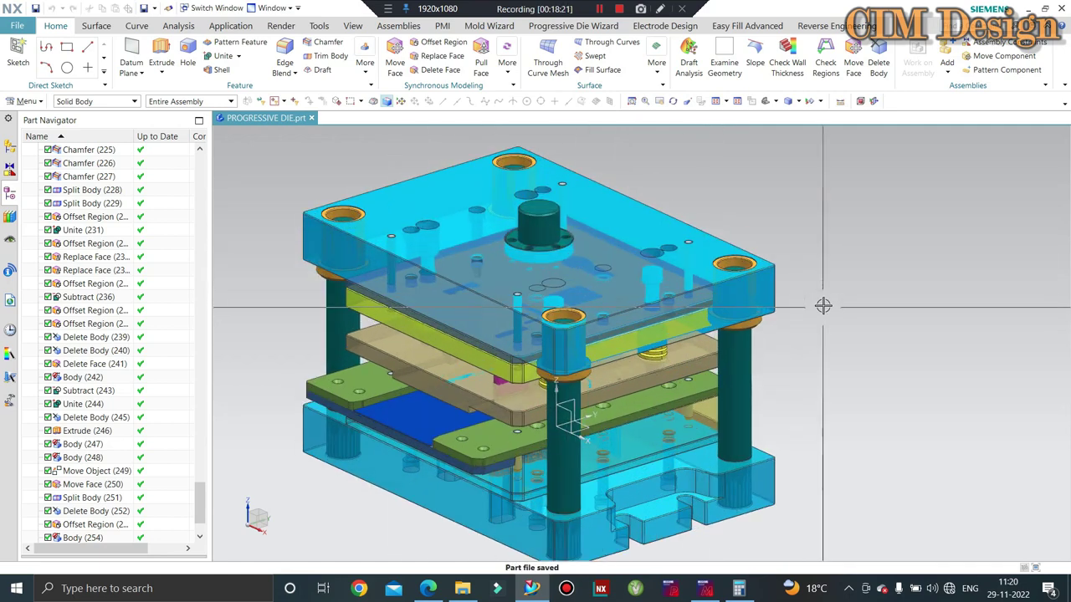
{"action": "mouse_move", "coordinate": [824, 311]}
{"action": "middle_mouse_down"}
{"action": "mouse_move", "coordinate": [619, 317]}
{"action": "mouse_move", "coordinate": [923, 313]}
{"action": "mouse_move", "coordinate": [441, 313]}
{"action": "mouse_move", "coordinate": [599, 269]}
{"action": "middle_mouse_up"}
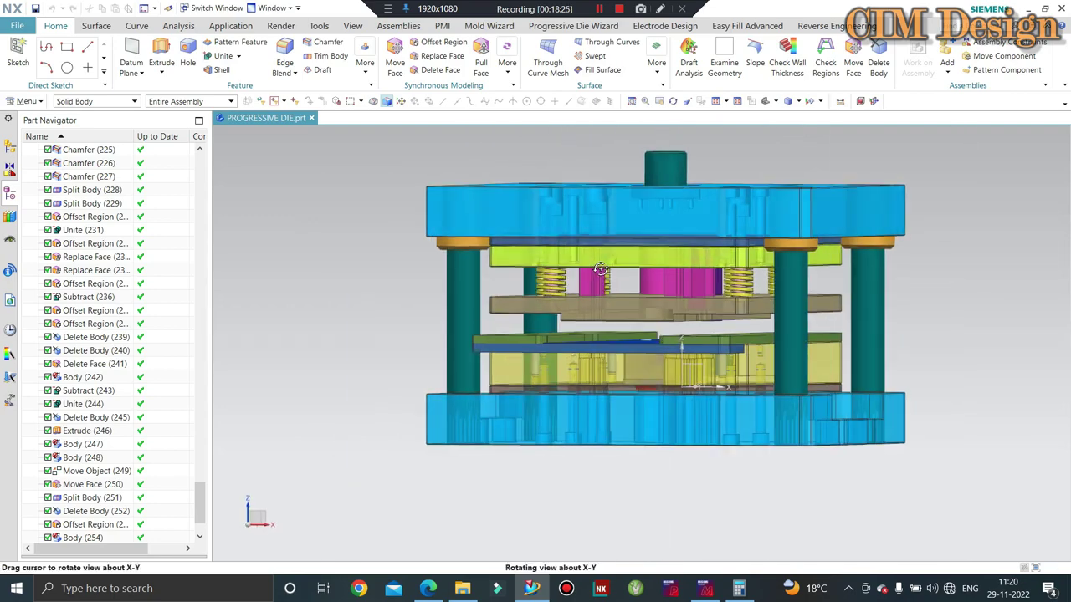
{"action": "scroll", "coordinate": [487, 249], "scroll_direction": "up", "scroll_amount": 2}
{"action": "scroll", "coordinate": [487, 250], "scroll_direction": "up", "scroll_amount": 1}
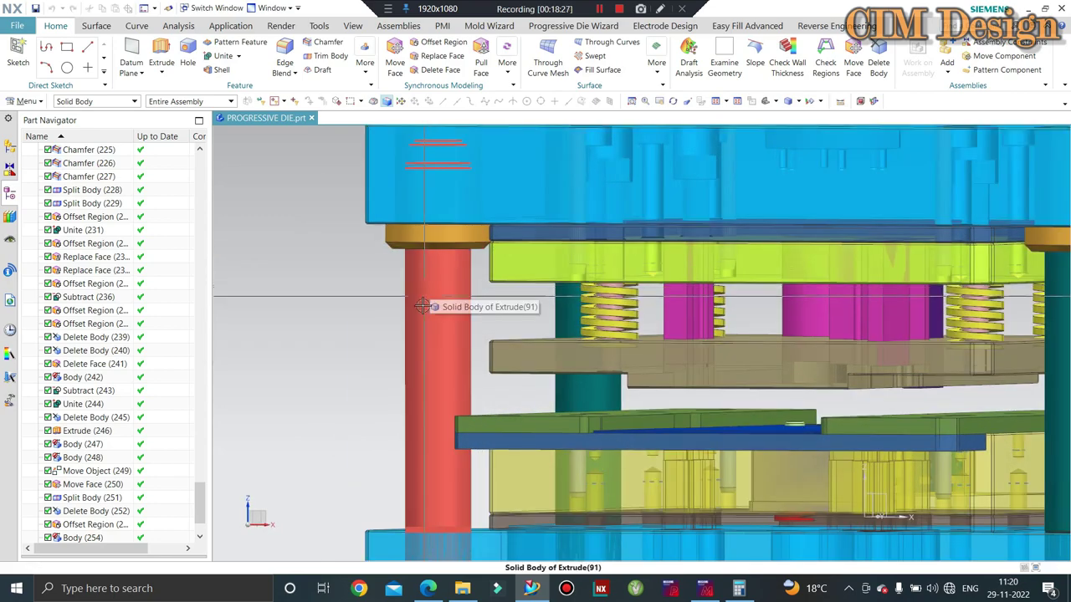
{"action": "scroll", "coordinate": [411, 248], "scroll_direction": "up", "scroll_amount": 1}
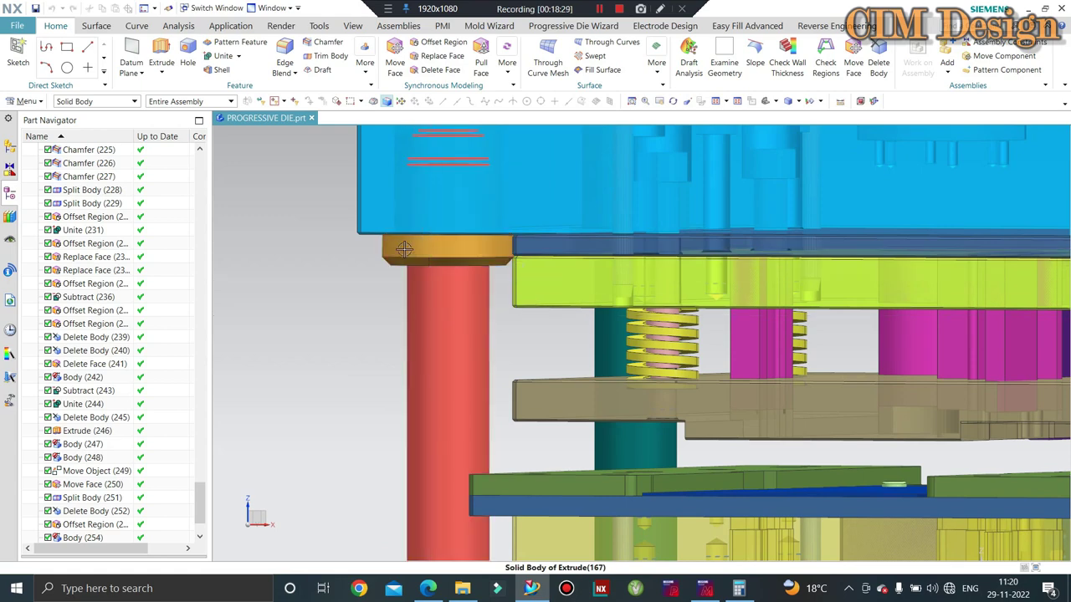
{"action": "scroll", "coordinate": [396, 292], "scroll_direction": "down", "scroll_amount": 1}
{"action": "scroll", "coordinate": [377, 218], "scroll_direction": "down", "scroll_amount": 1}
{"action": "scroll", "coordinate": [356, 151], "scroll_direction": "down", "scroll_amount": 1}
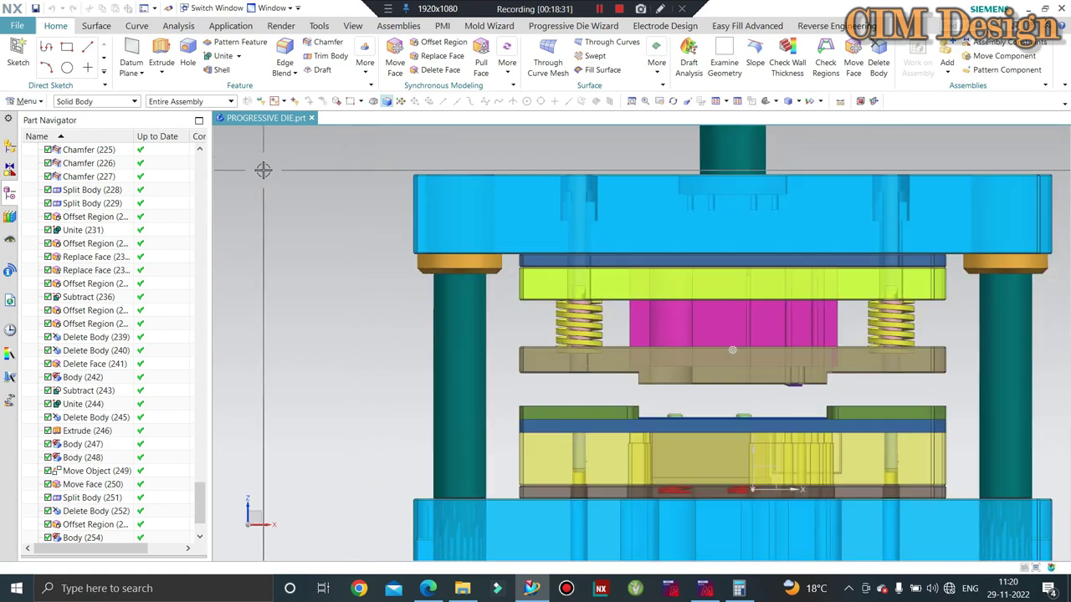
{"action": "scroll", "coordinate": [566, 245], "scroll_direction": "down", "scroll_amount": 1}
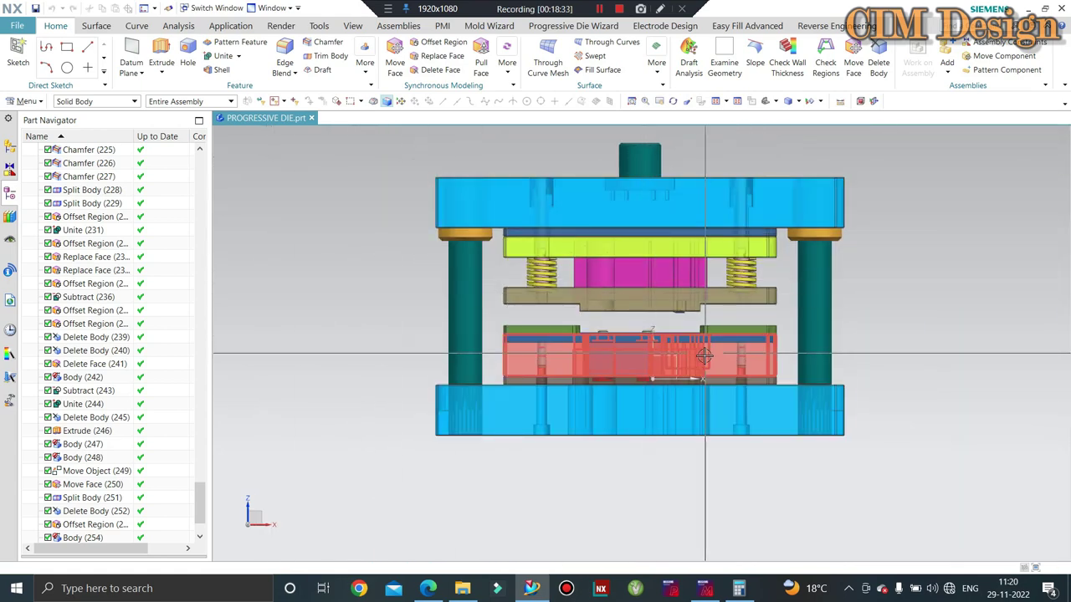
{"action": "scroll", "coordinate": [704, 355], "scroll_direction": "up", "scroll_amount": 1}
{"action": "mouse_move", "coordinate": [616, 511]}
{"action": "middle_mouse_down"}
{"action": "mouse_move", "coordinate": [422, 506]}
{"action": "mouse_move", "coordinate": [660, 299]}
{"action": "mouse_move", "coordinate": [544, 266]}
{"action": "middle_mouse_up"}
{"action": "scroll", "coordinate": [545, 266], "scroll_direction": "up", "scroll_amount": 3}
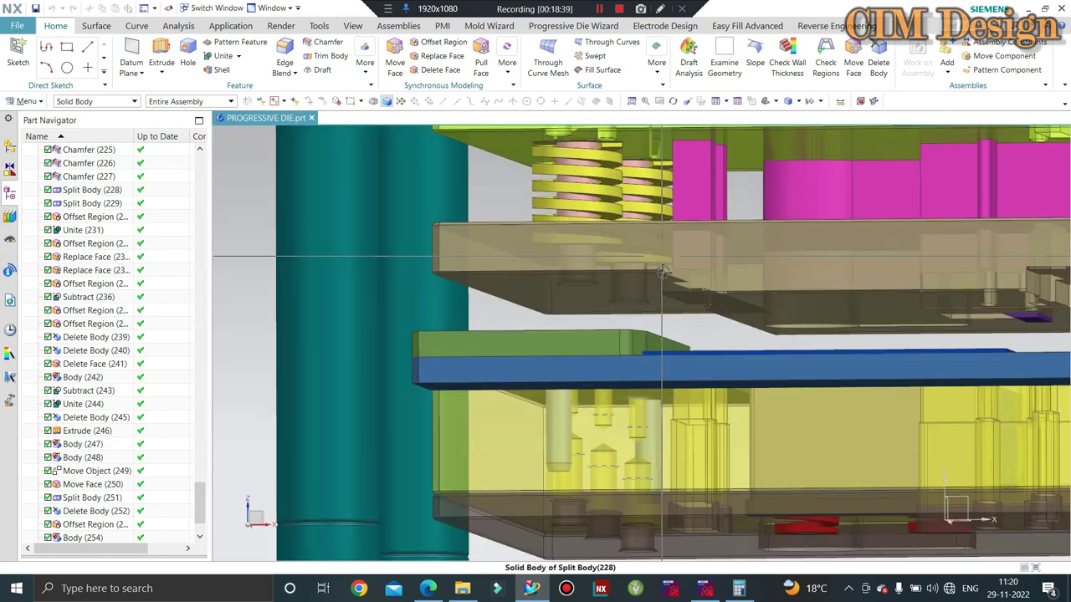
{"action": "mouse_move", "coordinate": [544, 266]}
{"action": "middle_mouse_down"}
{"action": "mouse_move", "coordinate": [681, 246]}
{"action": "mouse_move", "coordinate": [670, 302]}
{"action": "middle_mouse_up"}
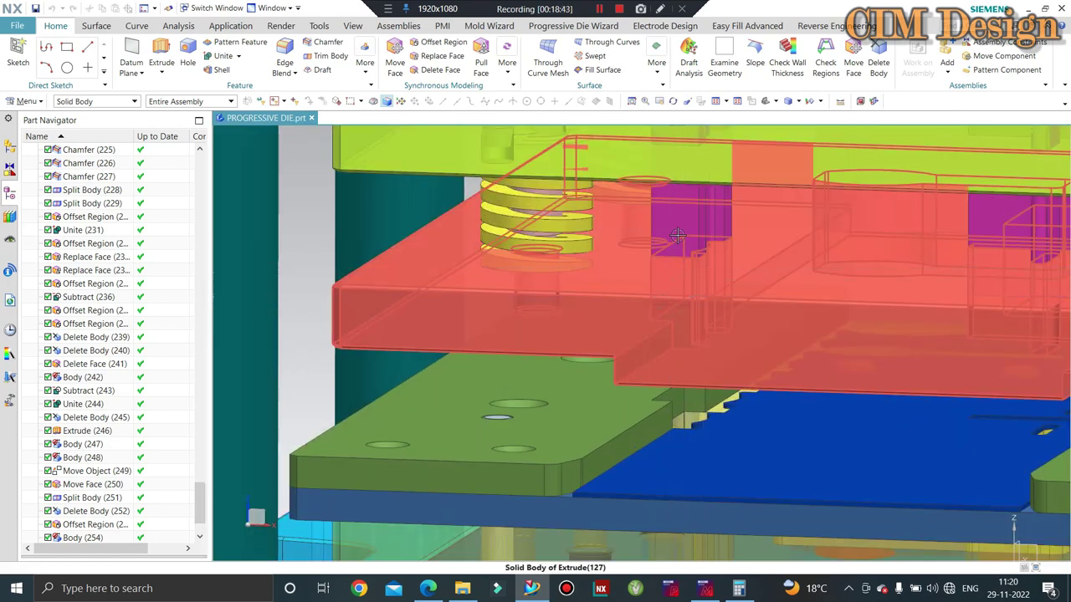
{"action": "middle_click_drag", "start_coordinate": [678, 236], "coordinate": [351, 276]}
{"action": "scroll", "coordinate": [343, 318], "scroll_direction": "down", "scroll_amount": 3}
{"action": "scroll", "coordinate": [335, 355], "scroll_direction": "down", "scroll_amount": 2}
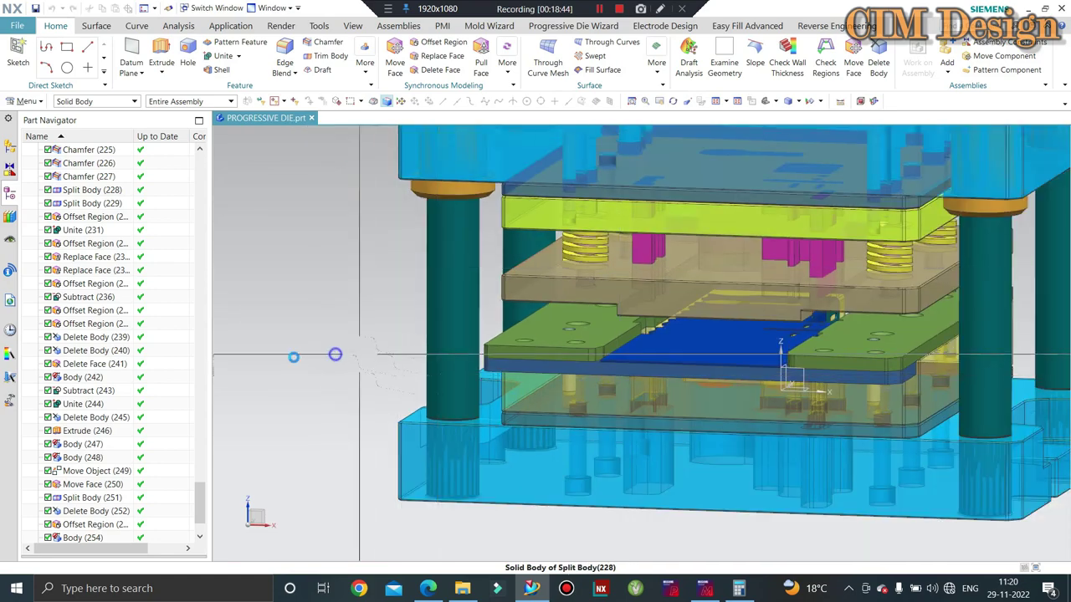
{"action": "mouse_move", "coordinate": [334, 355]}
{"action": "middle_mouse_down"}
{"action": "mouse_move", "coordinate": [546, 244]}
{"action": "mouse_move", "coordinate": [365, 266]}
{"action": "mouse_move", "coordinate": [340, 246]}
{"action": "mouse_move", "coordinate": [701, 366]}
{"action": "middle_mouse_up"}
{"action": "scroll", "coordinate": [546, 244], "scroll_direction": "down", "scroll_amount": 3}
{"action": "scroll", "coordinate": [546, 243], "scroll_direction": "up", "scroll_amount": 2}
{"action": "scroll", "coordinate": [545, 244], "scroll_direction": "up", "scroll_amount": 2}
{"action": "scroll", "coordinate": [365, 265], "scroll_direction": "down", "scroll_amount": 2}
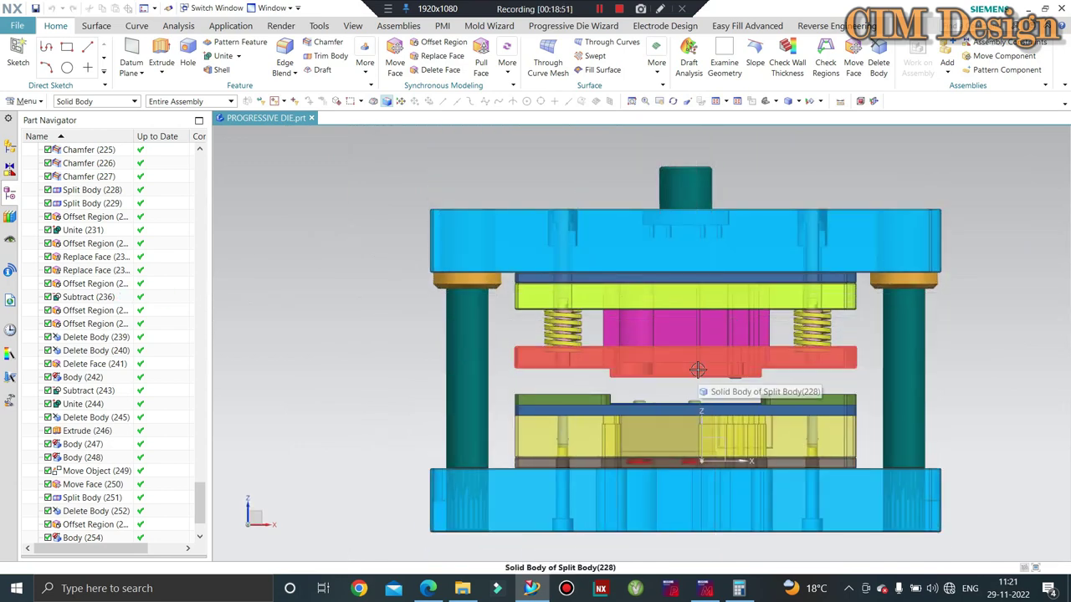
{"action": "scroll", "coordinate": [698, 369], "scroll_direction": "down", "scroll_amount": 3}
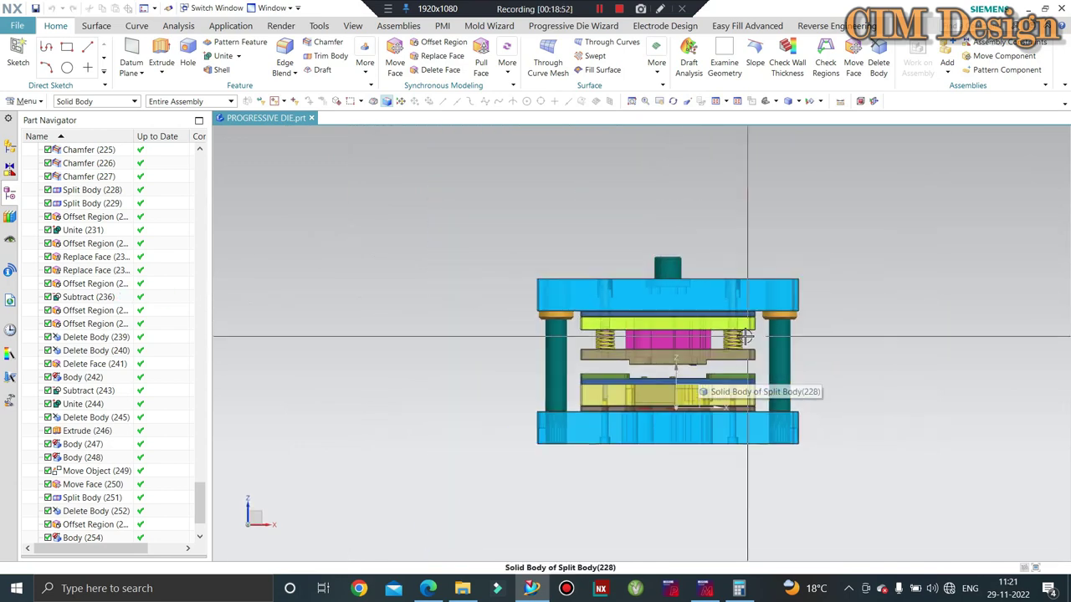
{"action": "mouse_move", "coordinate": [698, 369]}
{"action": "middle_mouse_down"}
{"action": "mouse_move", "coordinate": [701, 343]}
{"action": "mouse_move", "coordinate": [588, 344]}
{"action": "mouse_move", "coordinate": [569, 358]}
{"action": "mouse_move", "coordinate": [519, 326]}
{"action": "middle_mouse_up"}
{"action": "scroll", "coordinate": [588, 344], "scroll_direction": "up", "scroll_amount": 2}
{"action": "scroll", "coordinate": [588, 344], "scroll_direction": "up", "scroll_amount": 2}
{"action": "scroll", "coordinate": [502, 322], "scroll_direction": "up", "scroll_amount": 2}
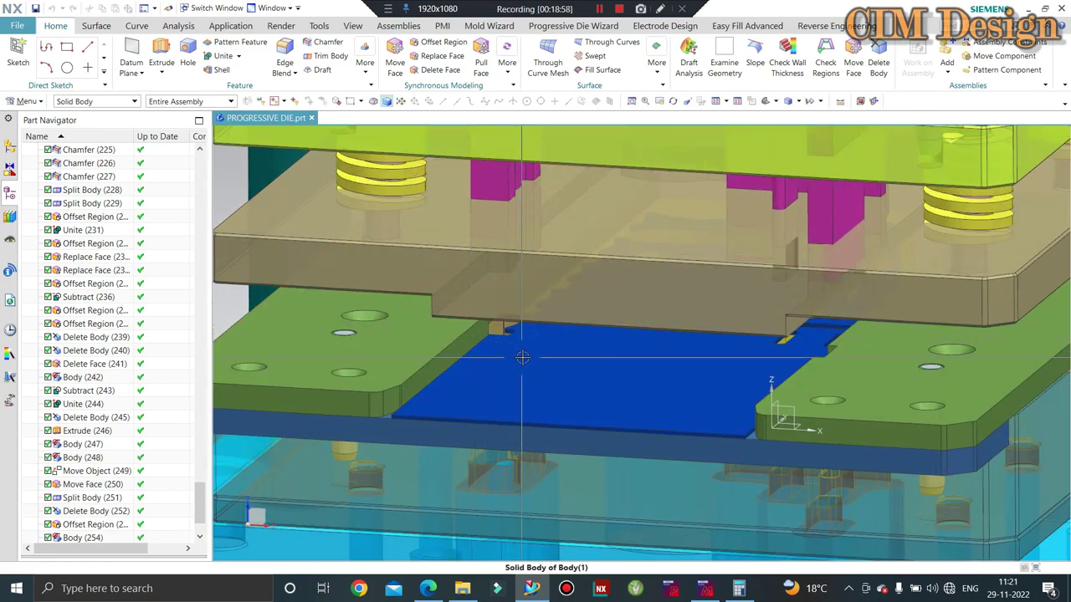
{"action": "scroll", "coordinate": [522, 358], "scroll_direction": "down", "scroll_amount": 3}
{"action": "scroll", "coordinate": [469, 276], "scroll_direction": "down", "scroll_amount": 2}
{"action": "middle_click_drag", "start_coordinate": [411, 184], "coordinate": [382, 249]}
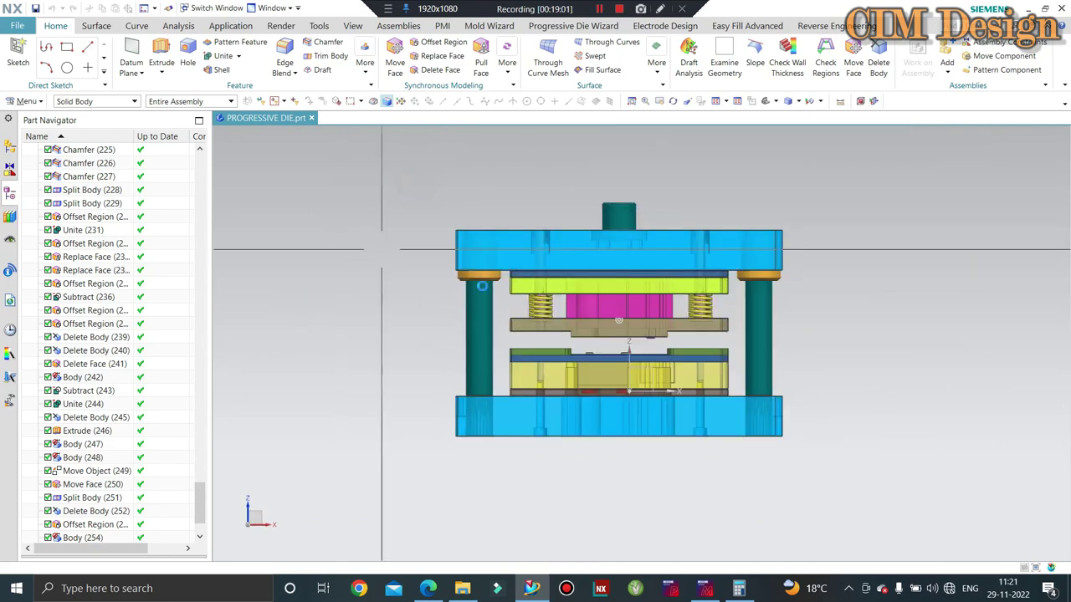
{"action": "scroll", "coordinate": [633, 354], "scroll_direction": "up", "scroll_amount": 2}
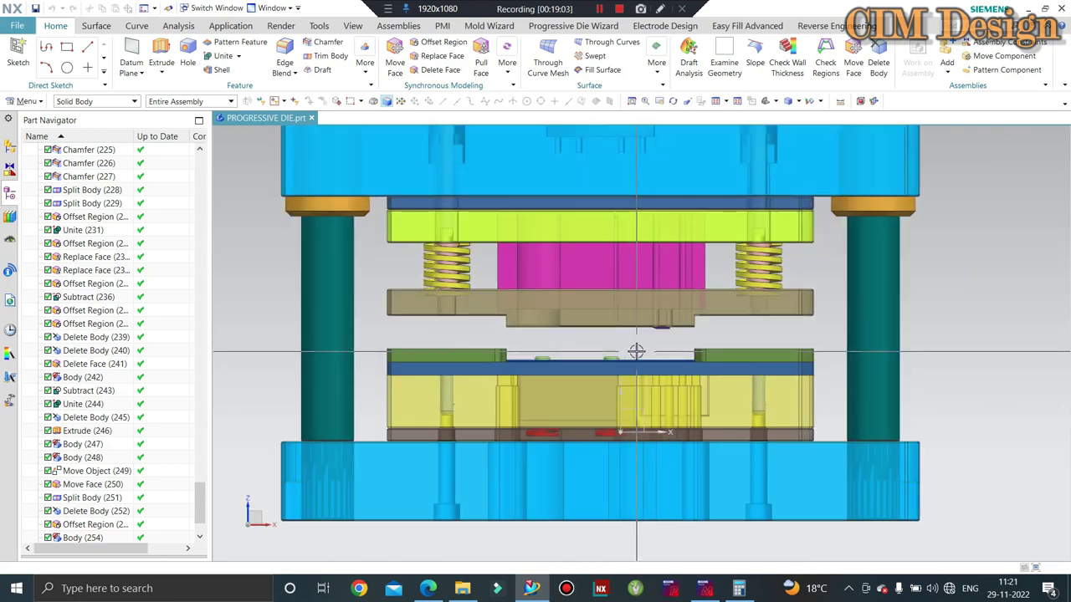
{"action": "scroll", "coordinate": [661, 333], "scroll_direction": "down", "scroll_amount": 2}
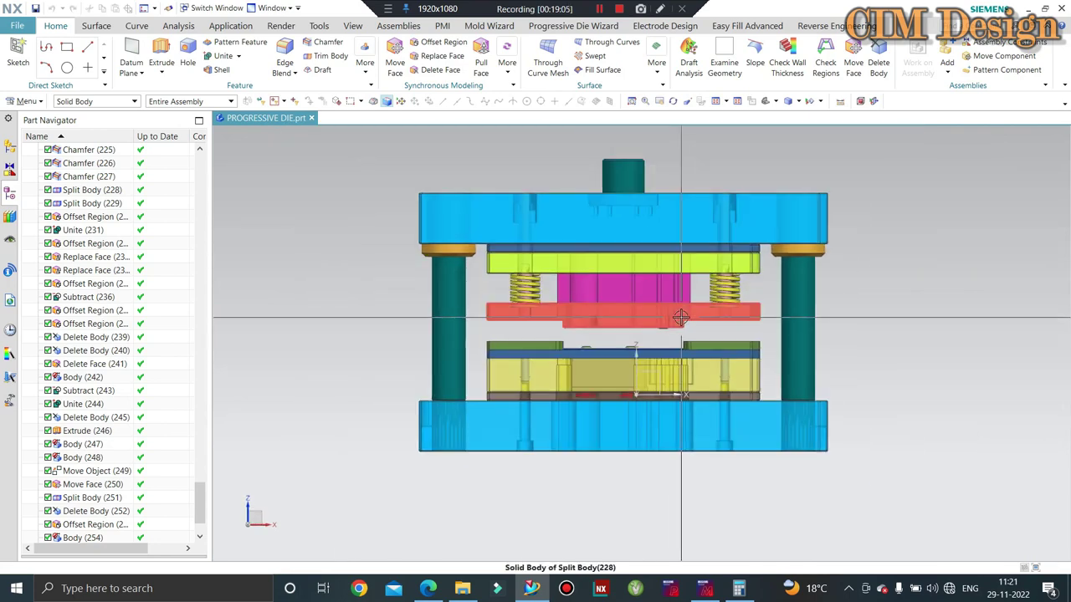
{"action": "left_click", "coordinate": [681, 317]}
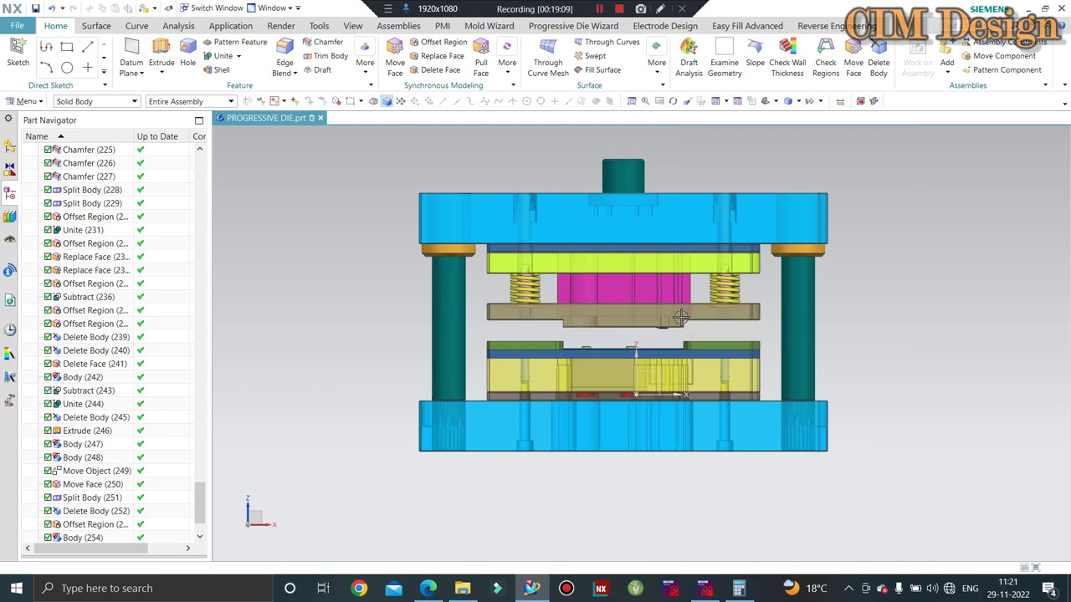
{"action": "mouse_move", "coordinate": [681, 317]}
{"action": "middle_mouse_down"}
{"action": "mouse_move", "coordinate": [616, 352]}
{"action": "mouse_move", "coordinate": [748, 340]}
{"action": "mouse_move", "coordinate": [735, 288]}
{"action": "middle_mouse_up"}
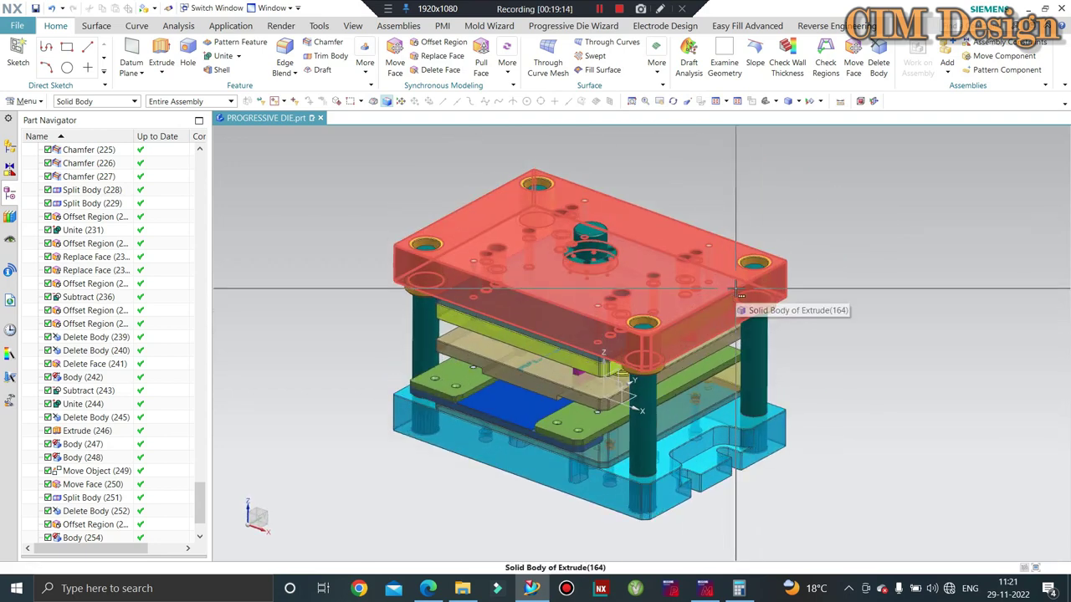